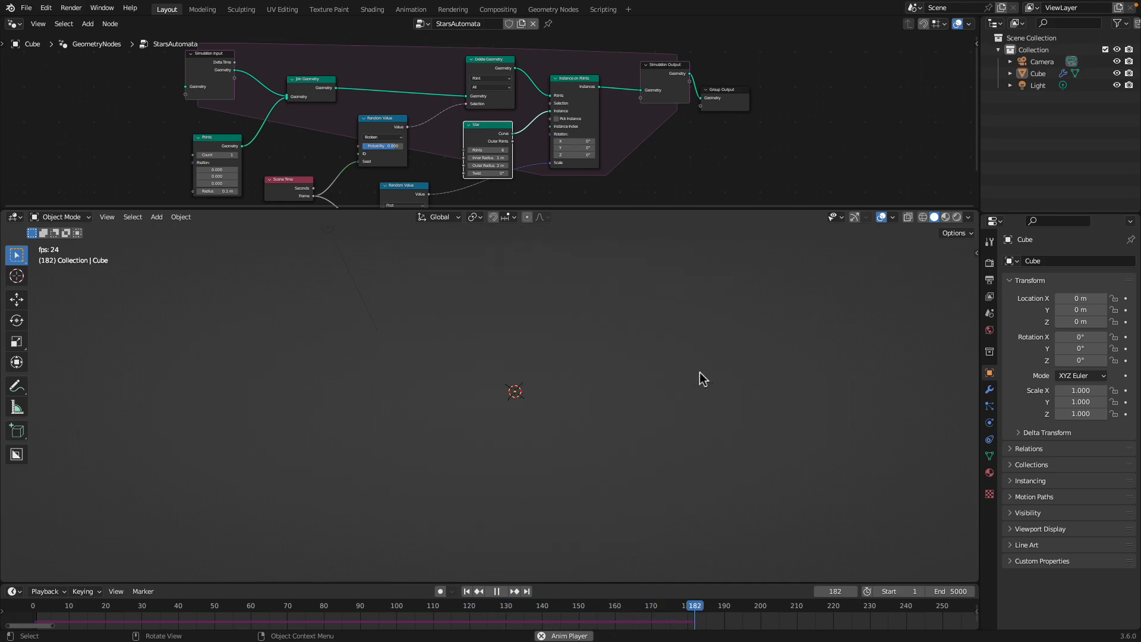
Select all objects in the scene and stop the running animation playback.
scroll(884, 619, "down", 2)
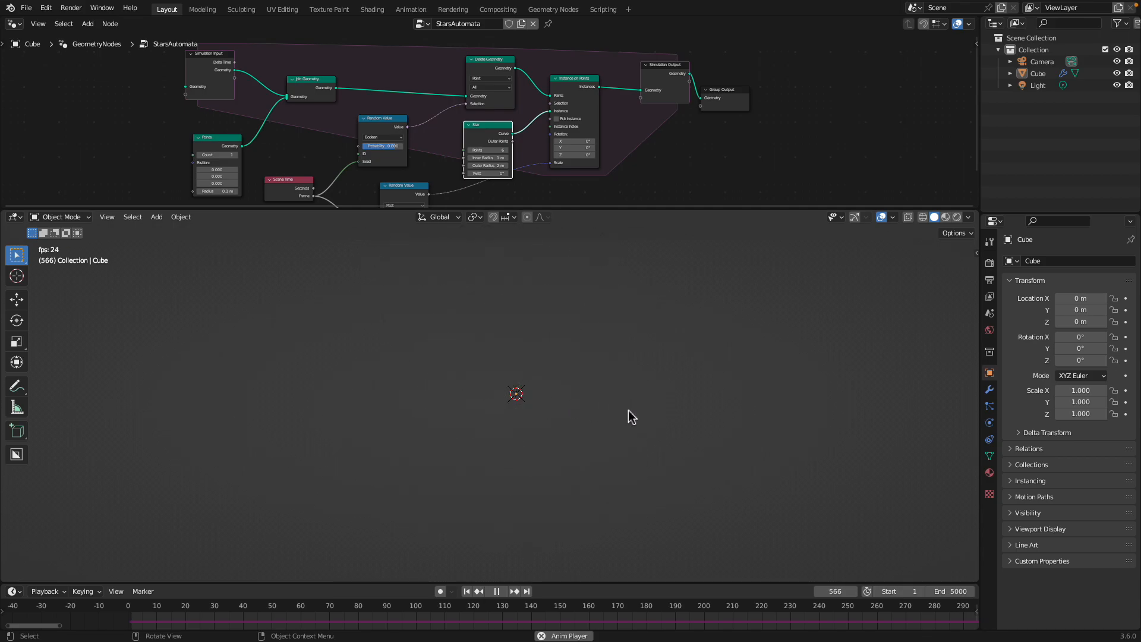
key("a")
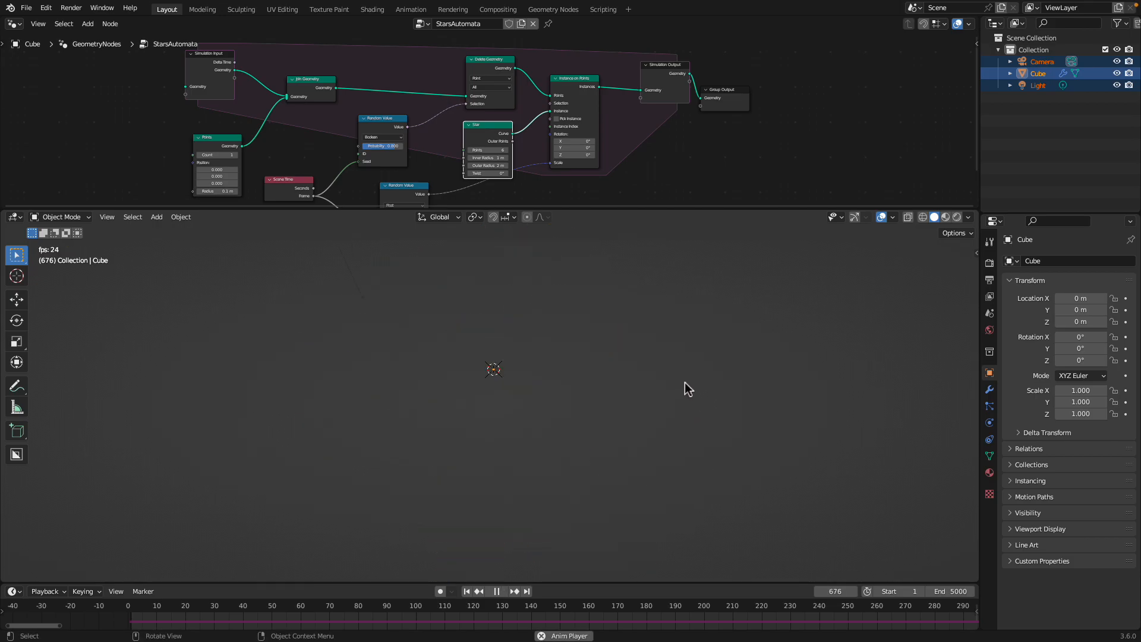
key("space")
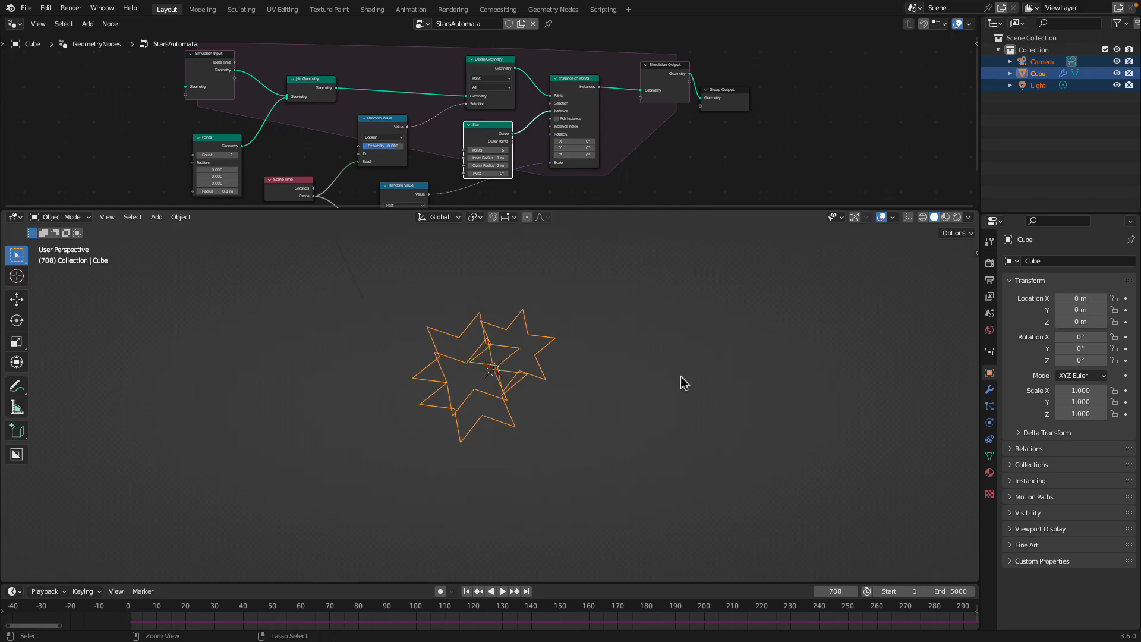
Switch to Safari and read the MathWorld Cellular Automaton article, from the definition through rule 30 to the game of life animation.
key("ctrl+Left")
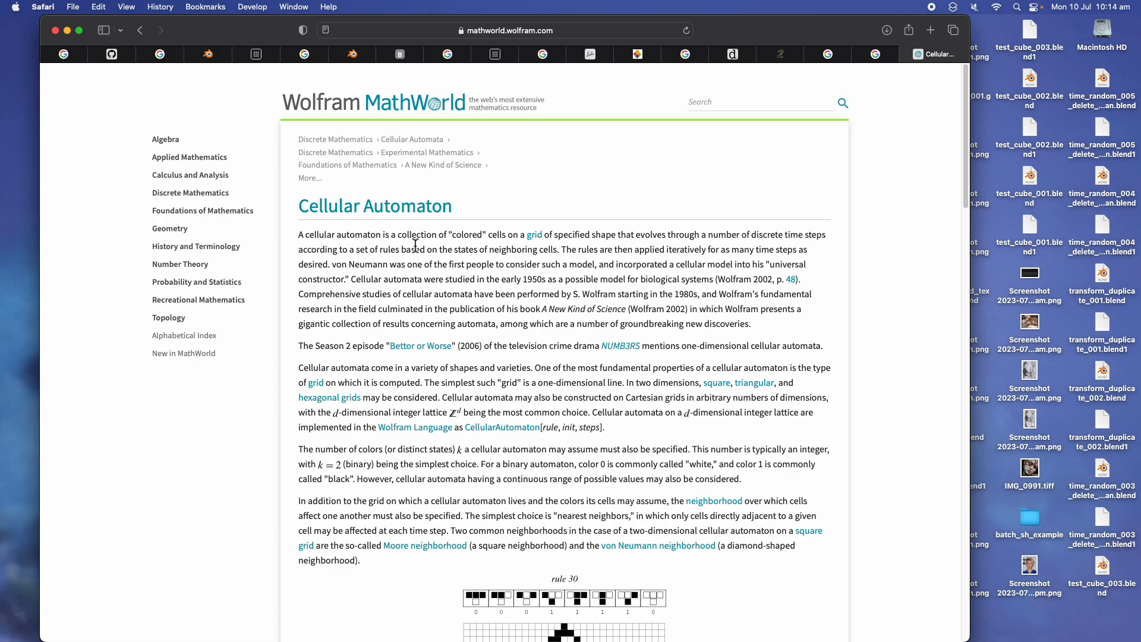
scroll(425, 252, "down", 1)
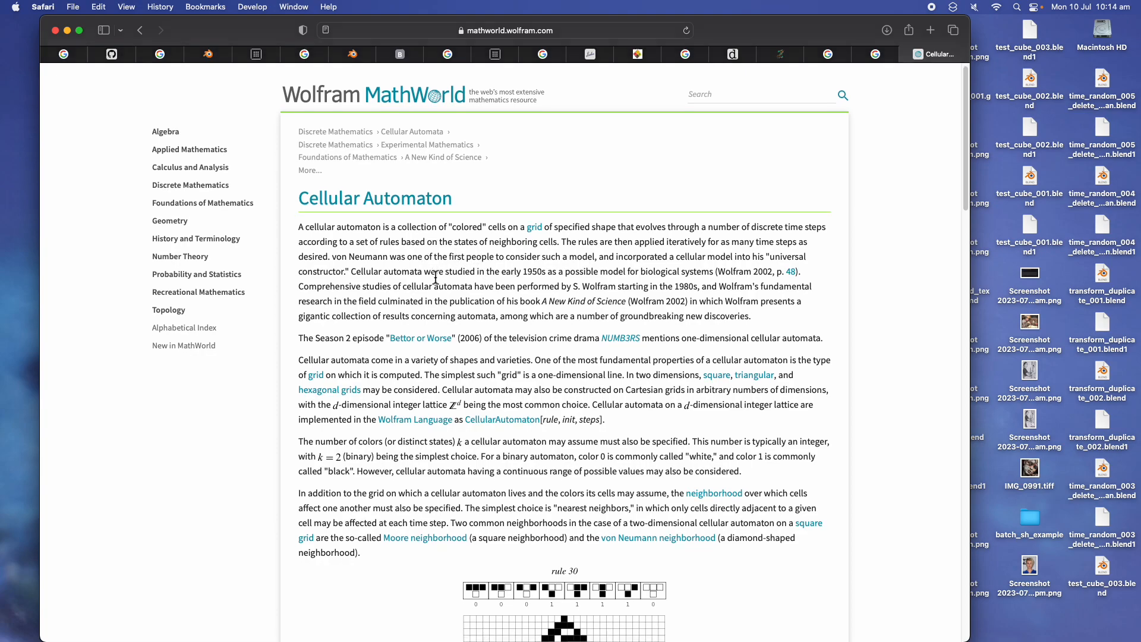
scroll(444, 262, "down", 1)
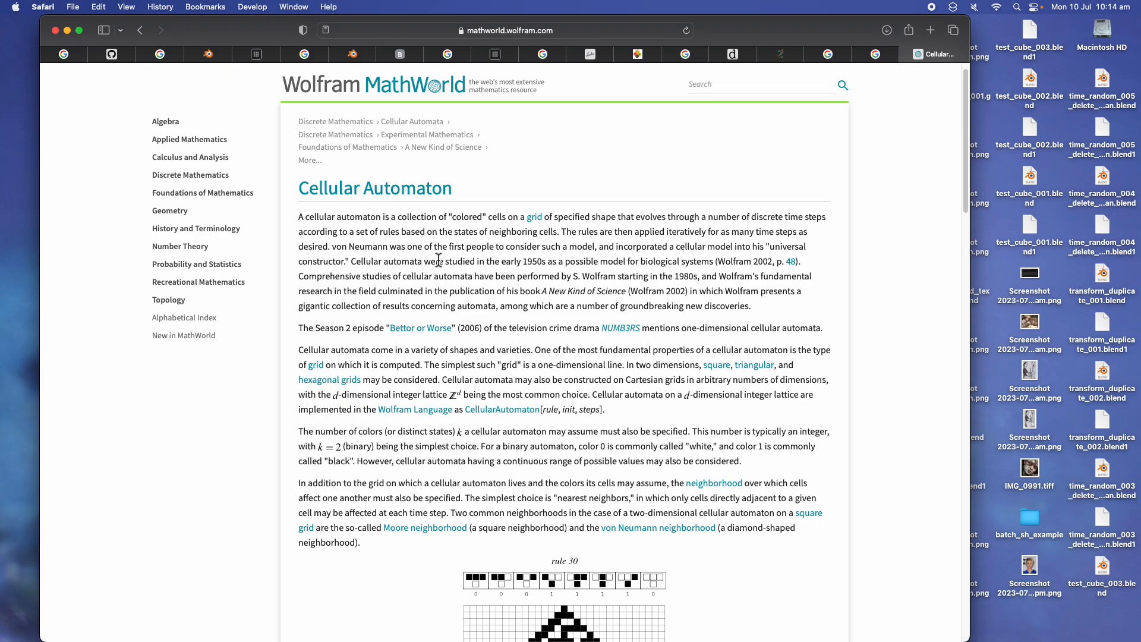
scroll(452, 291, "down", 5)
scroll(455, 297, "up", 2)
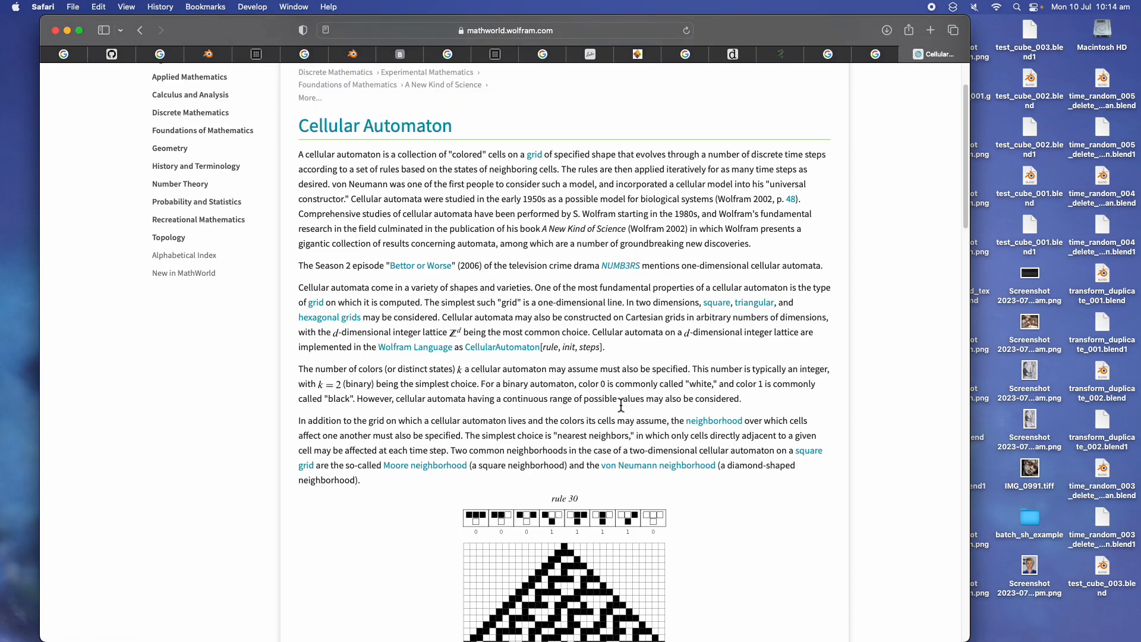
scroll(562, 416, "down", 3)
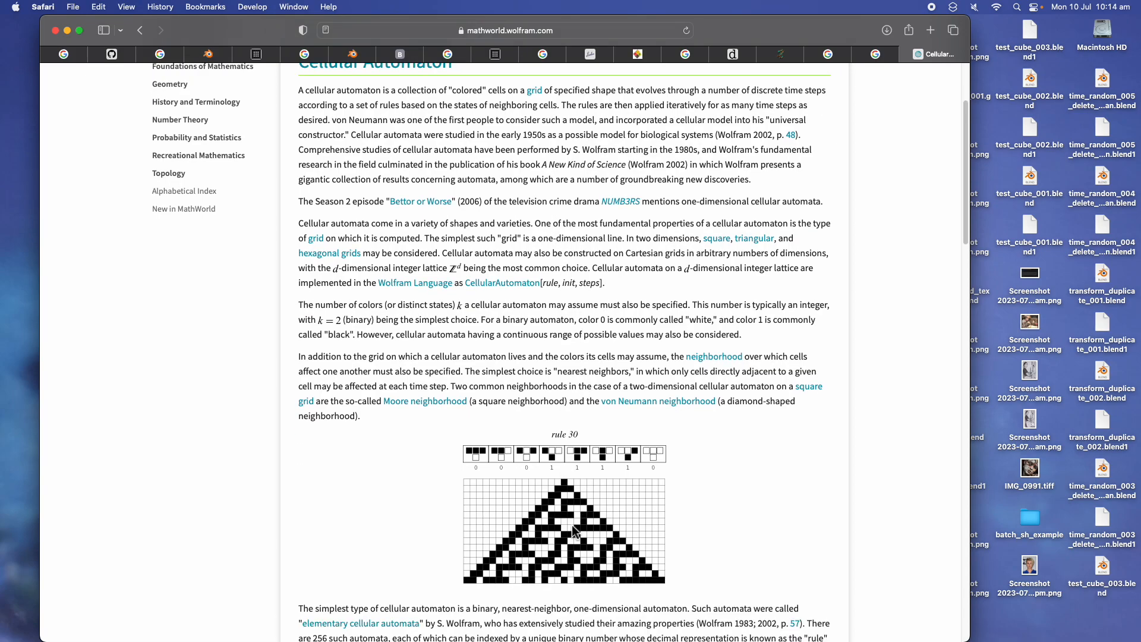
scroll(564, 530, "down", 1)
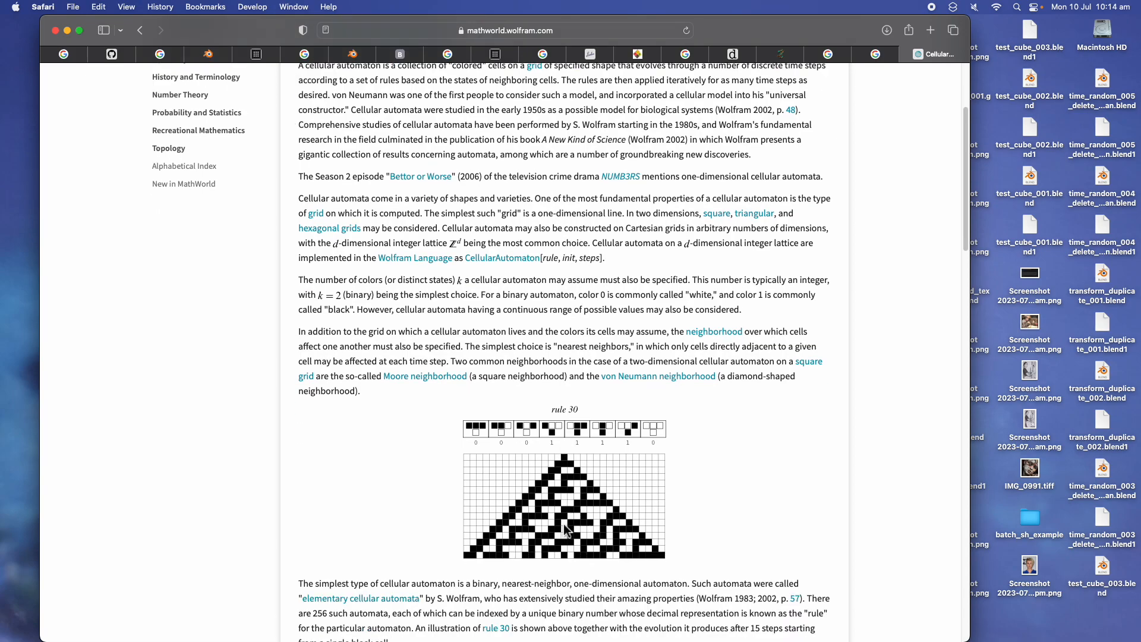
scroll(561, 515, "down", 1)
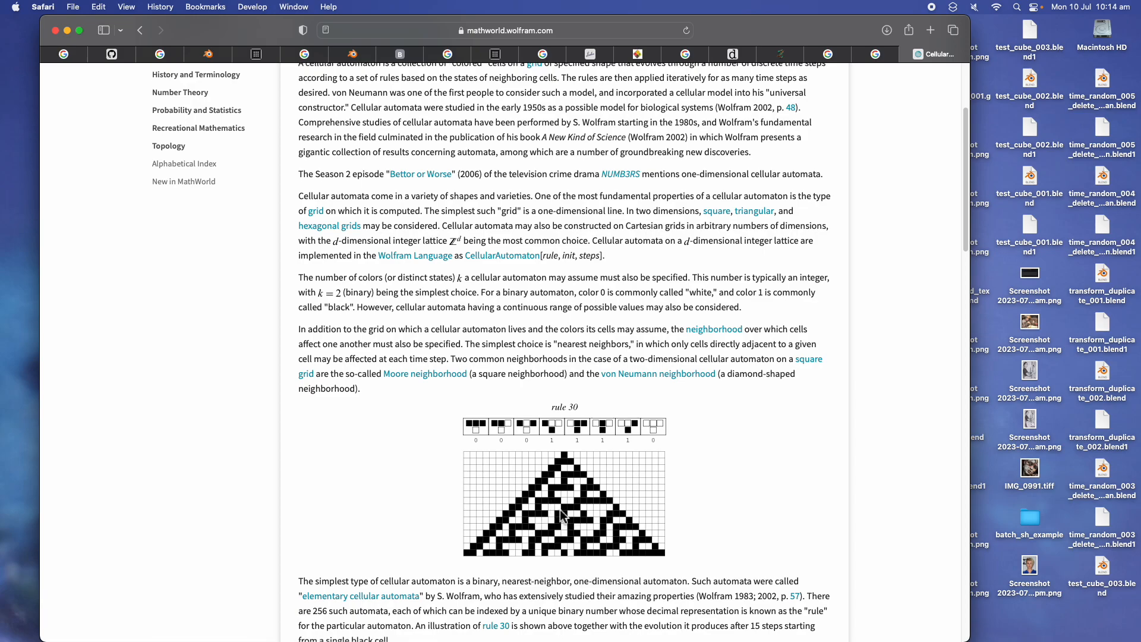
scroll(562, 512, "down", 2)
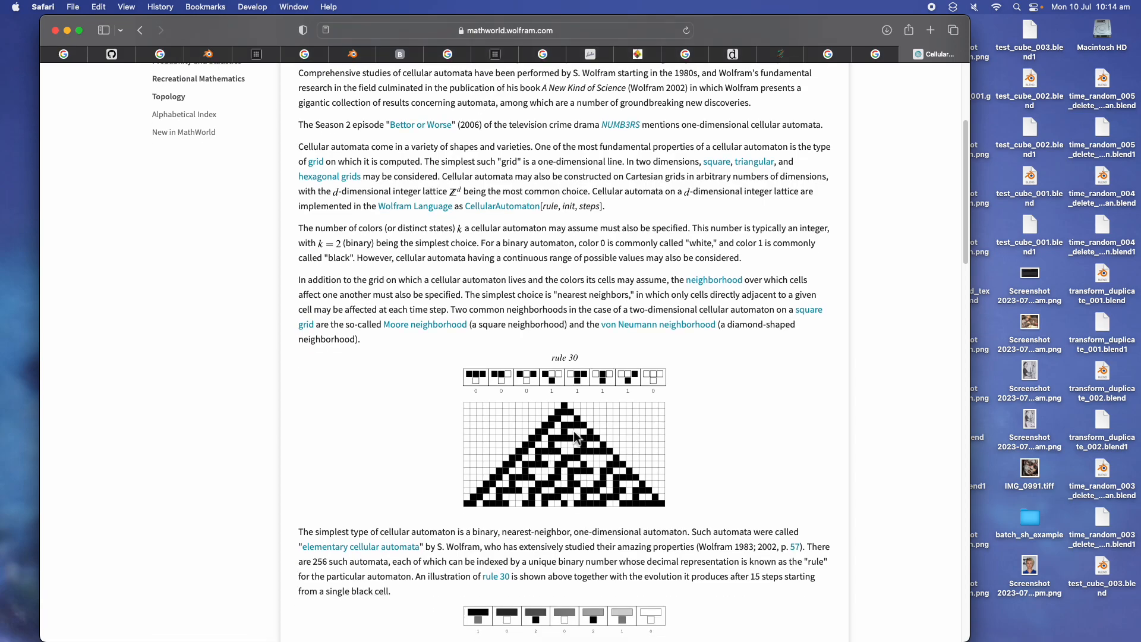
scroll(596, 460, "down", 8)
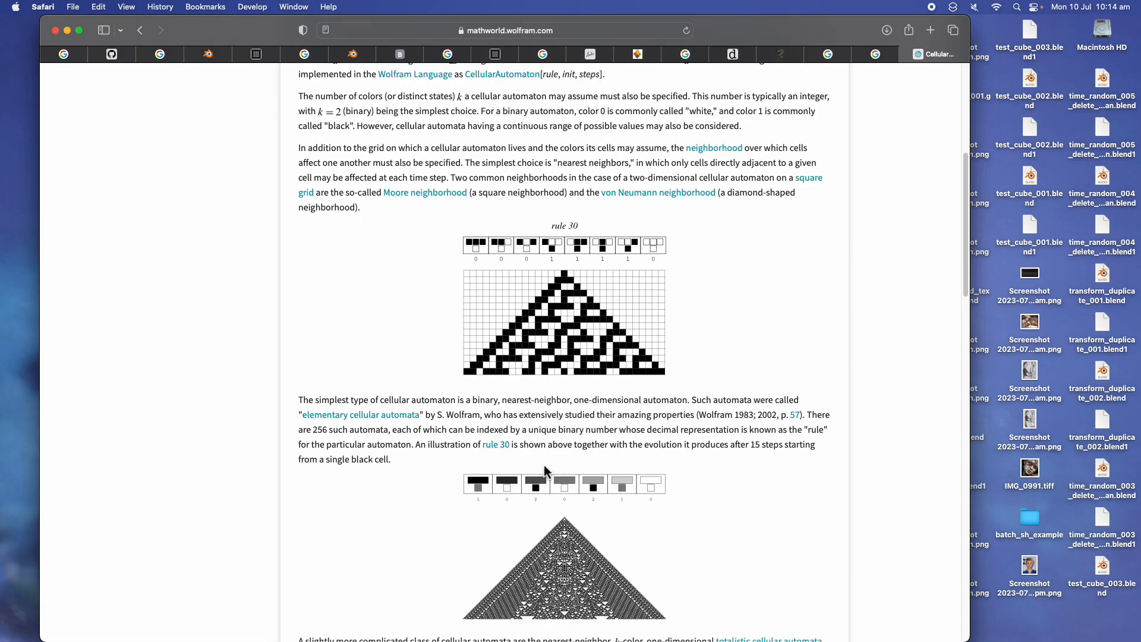
scroll(564, 468, "down", 1)
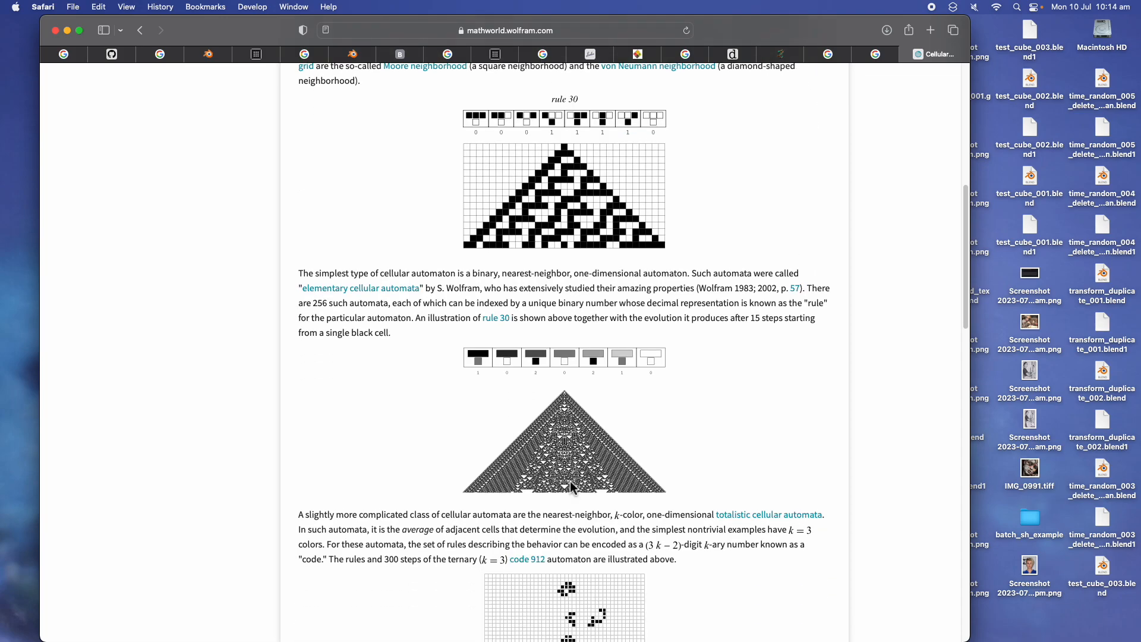
scroll(572, 476, "down", 1)
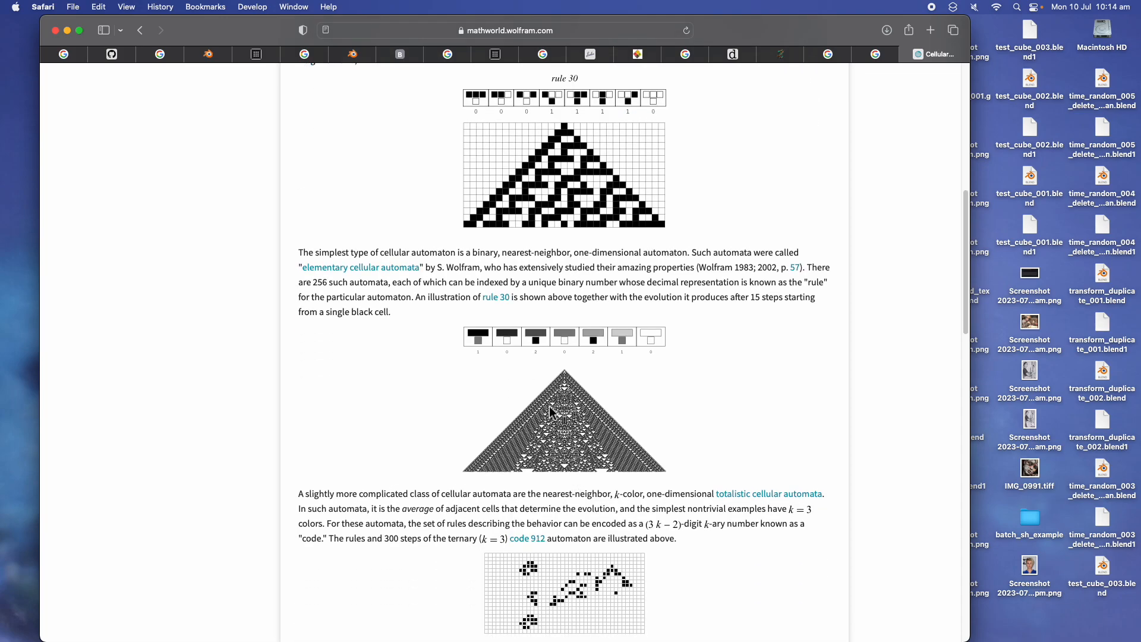
scroll(557, 431, "down", 4)
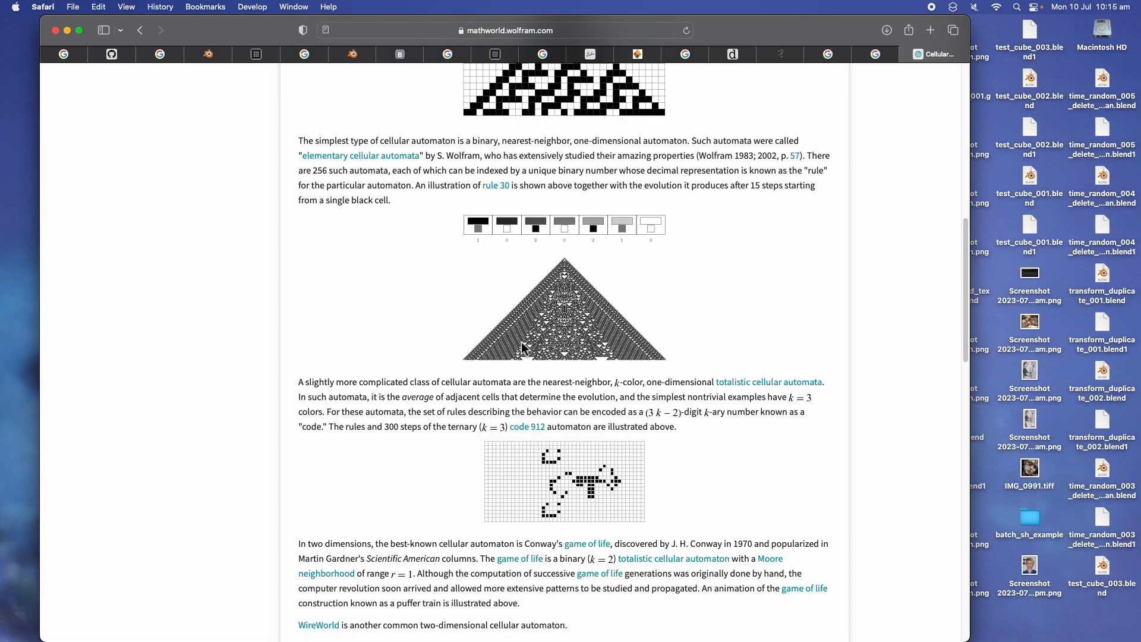
scroll(535, 380, "down", 1)
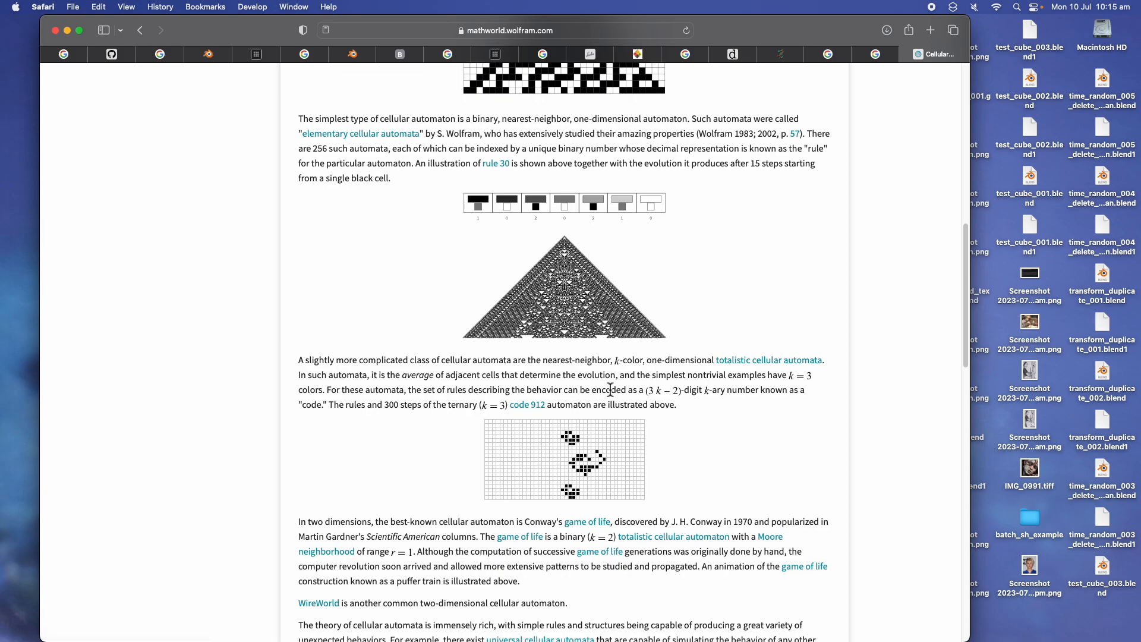
scroll(618, 380, "down", 1)
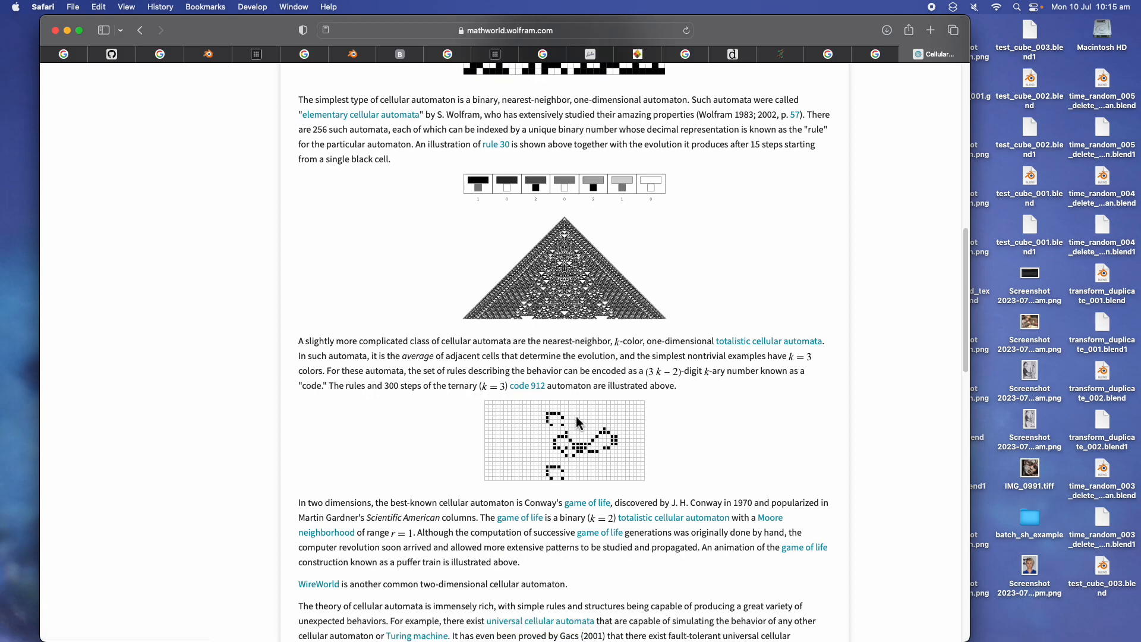
Look over the open image results for Wolfram cellular automata and the "game of life" search results, including the still-life pattern image.
left_click(885, 54)
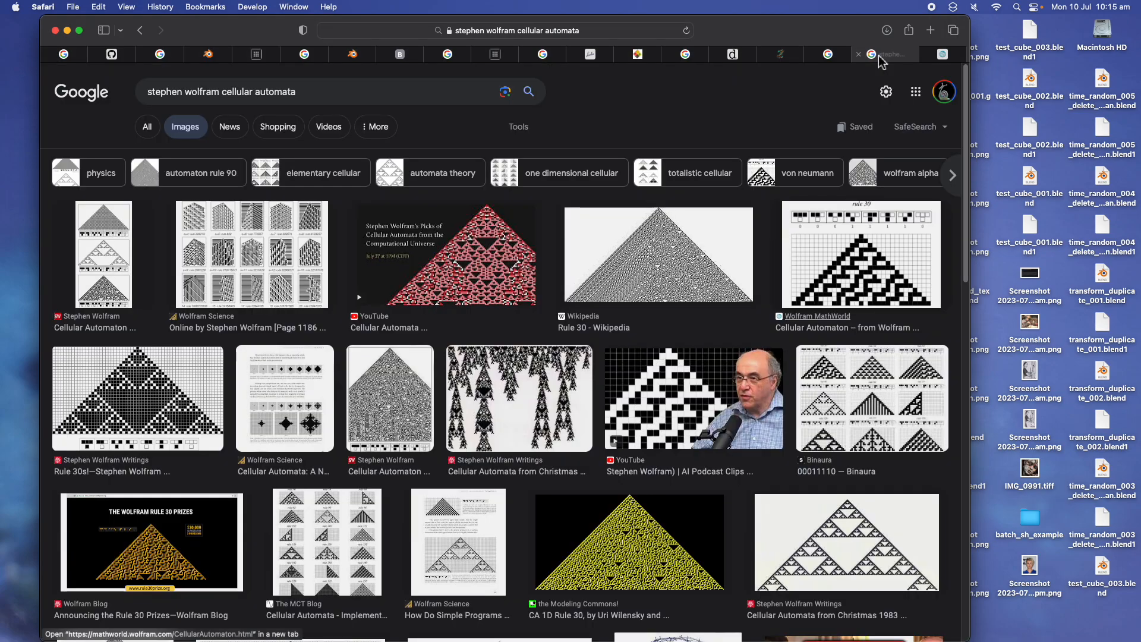
left_click(841, 59)
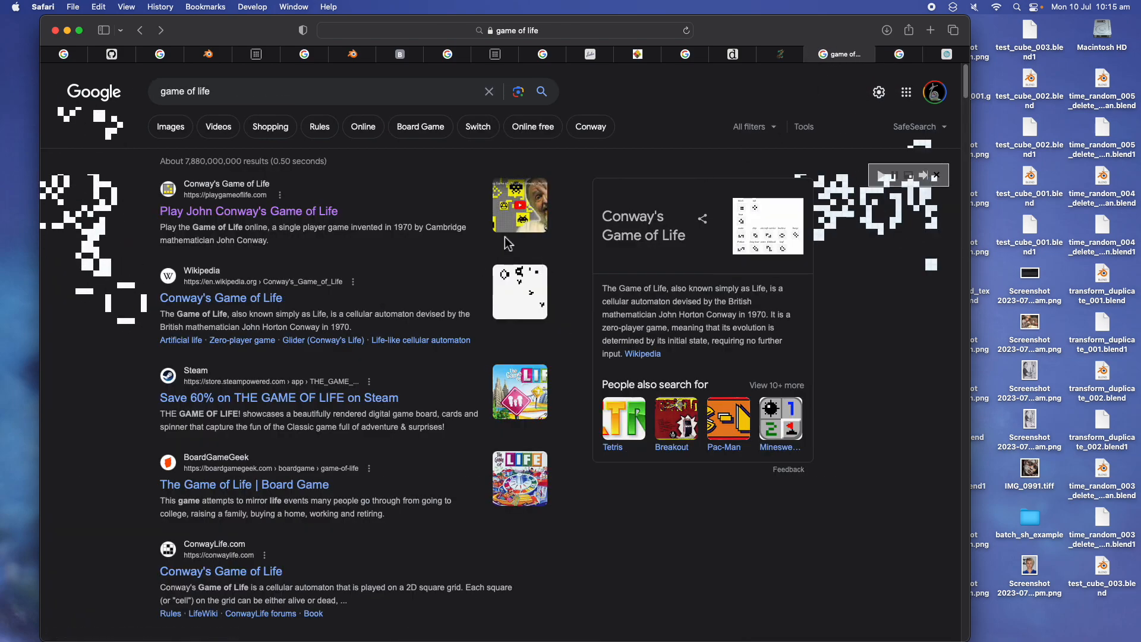
left_click_drag(224, 92, 162, 95)
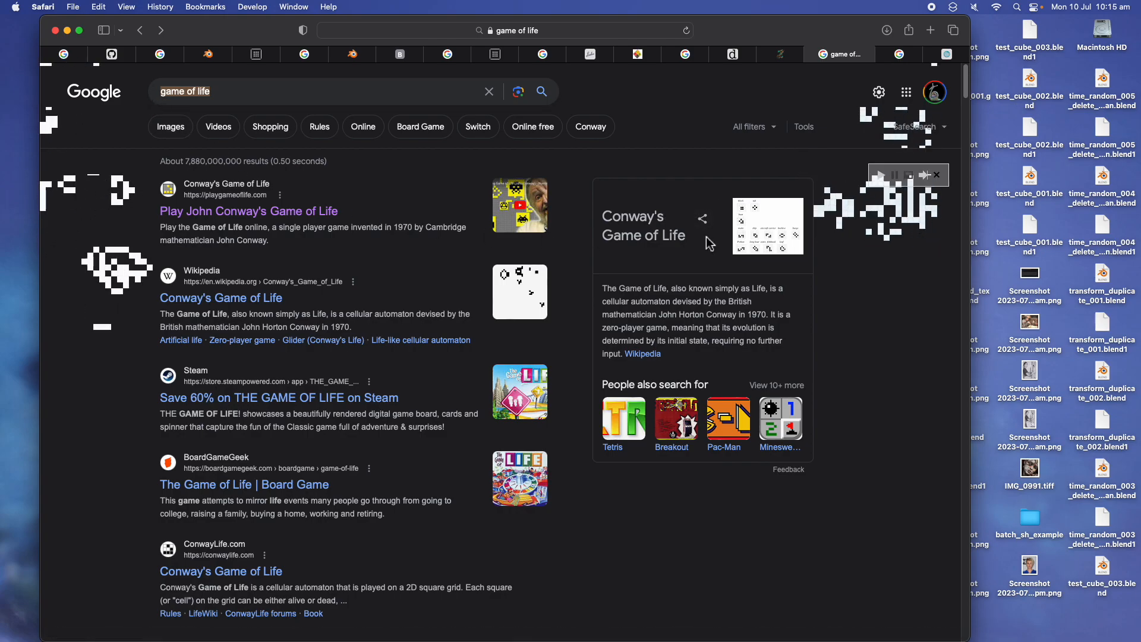
left_click(756, 241)
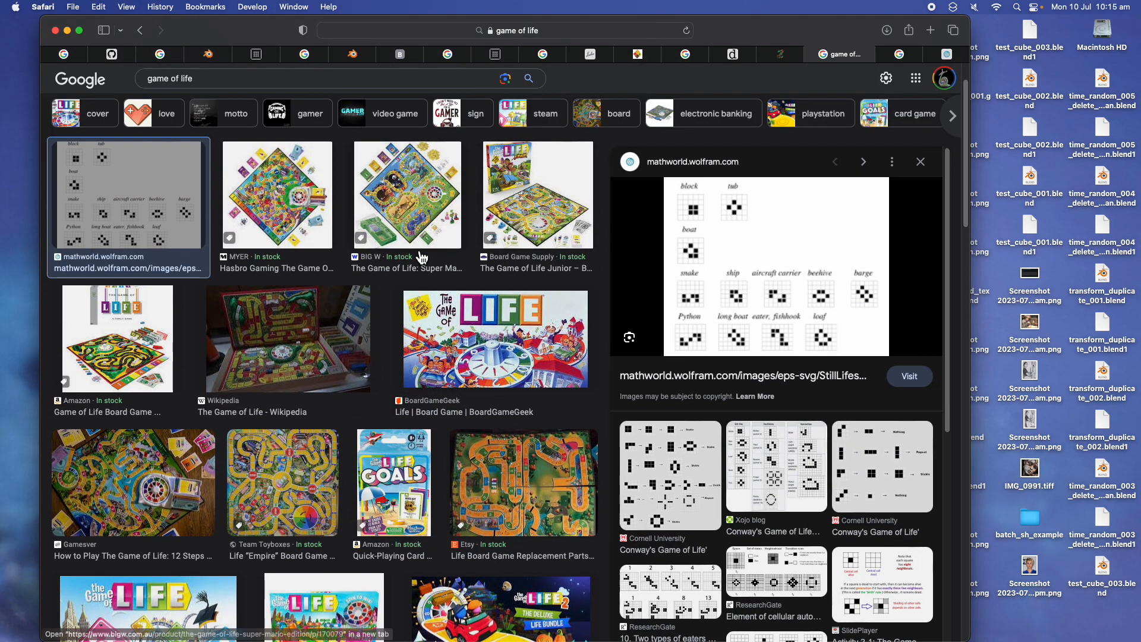
key("super+bracketleft")
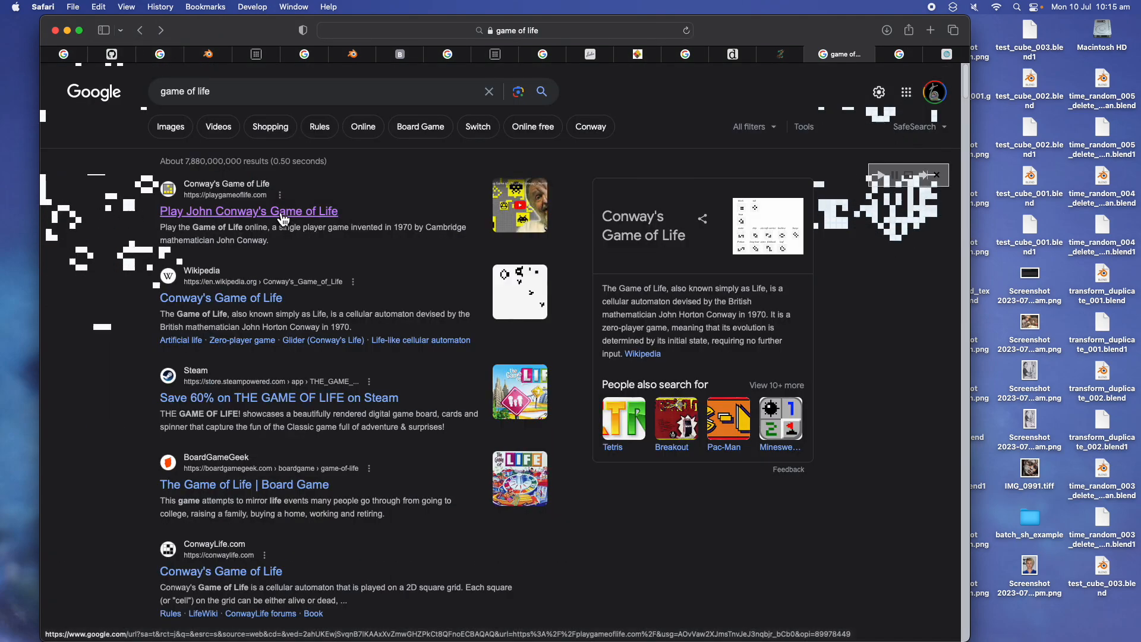
Open the playgameoflife.com search result, run its default pattern, then return to Blender.
left_click(283, 216)
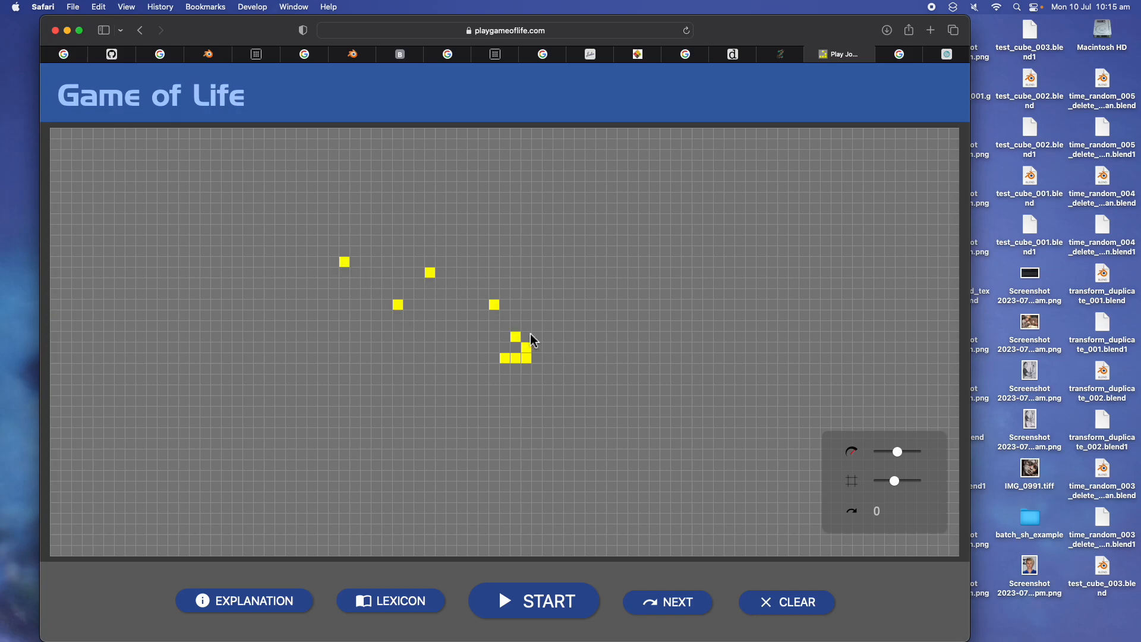
left_click(523, 602)
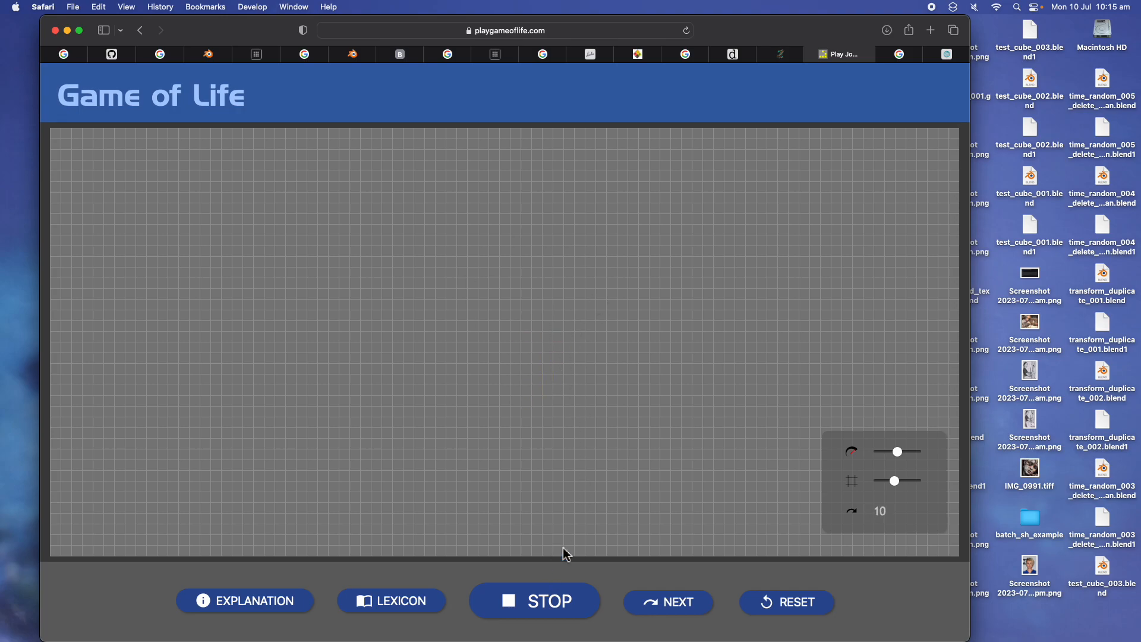
key("super+w")
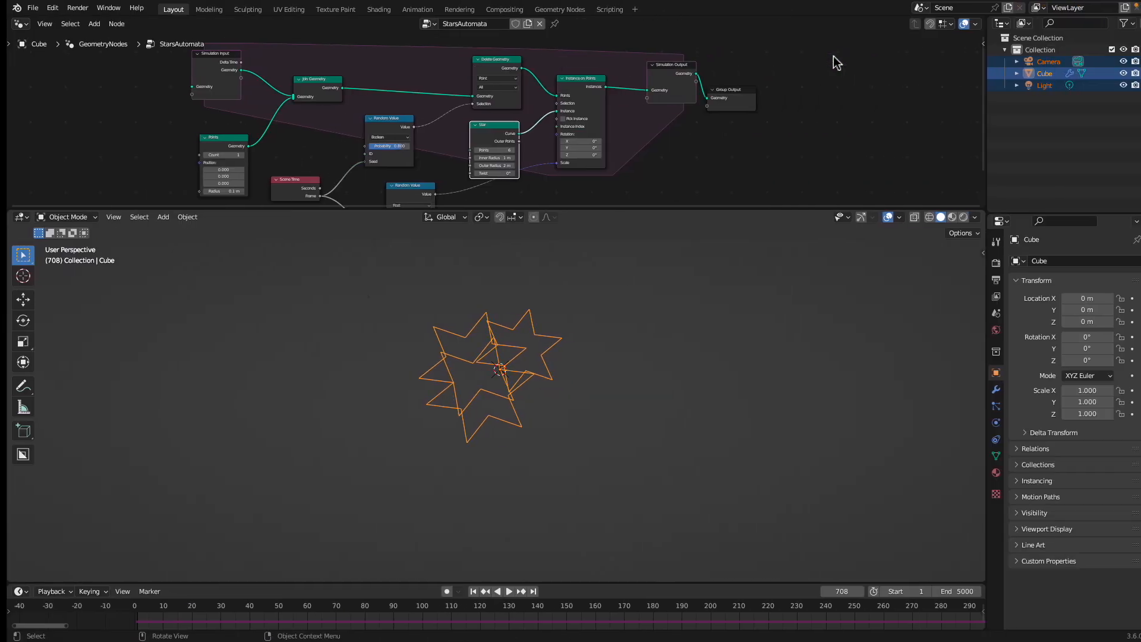
Enlarge the node editor to show more of the StarsAutomata tree, and play the star simulation briefly before pausing it.
left_click_drag(670, 208, 671, 316)
key("Home")
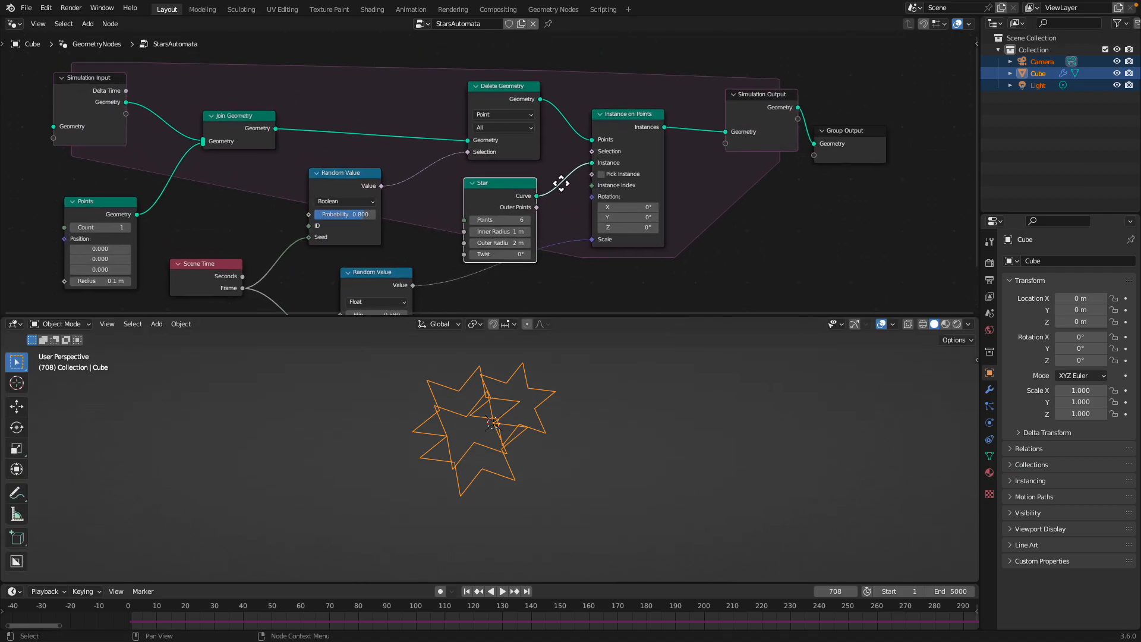
middle_click_drag(519, 173, 548, 186)
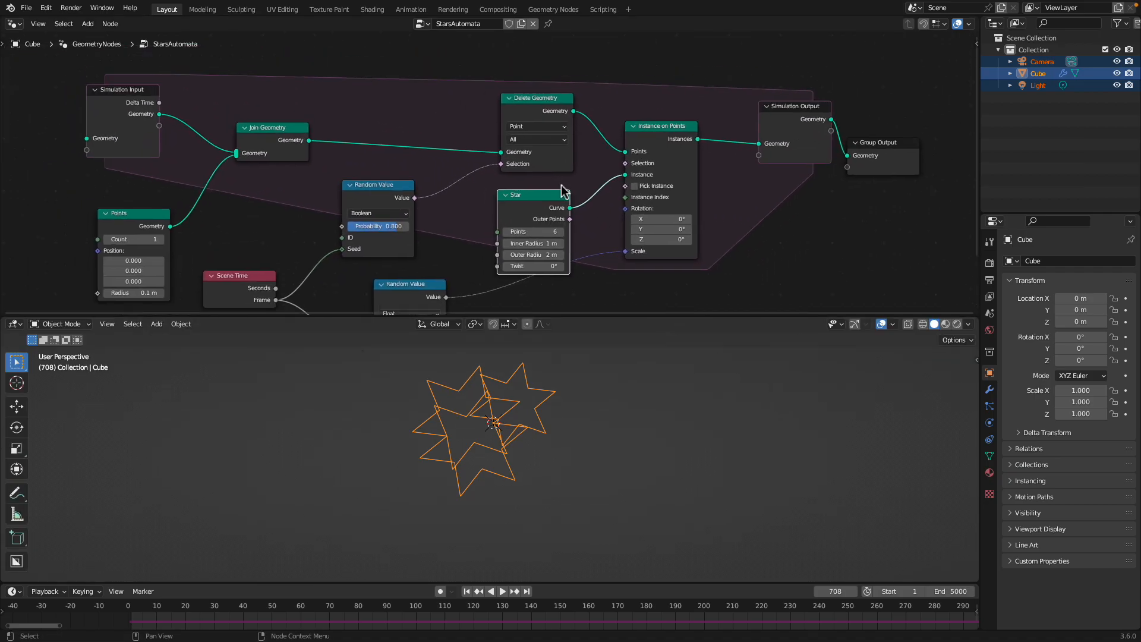
scroll(559, 190, "down", 1)
key("space")
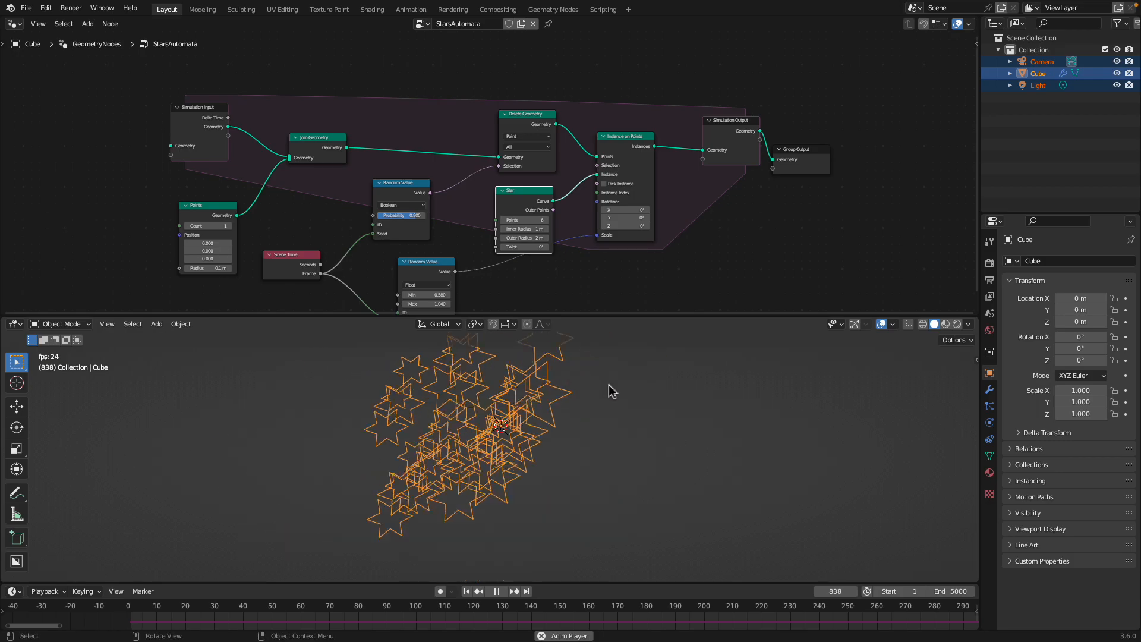
key("space")
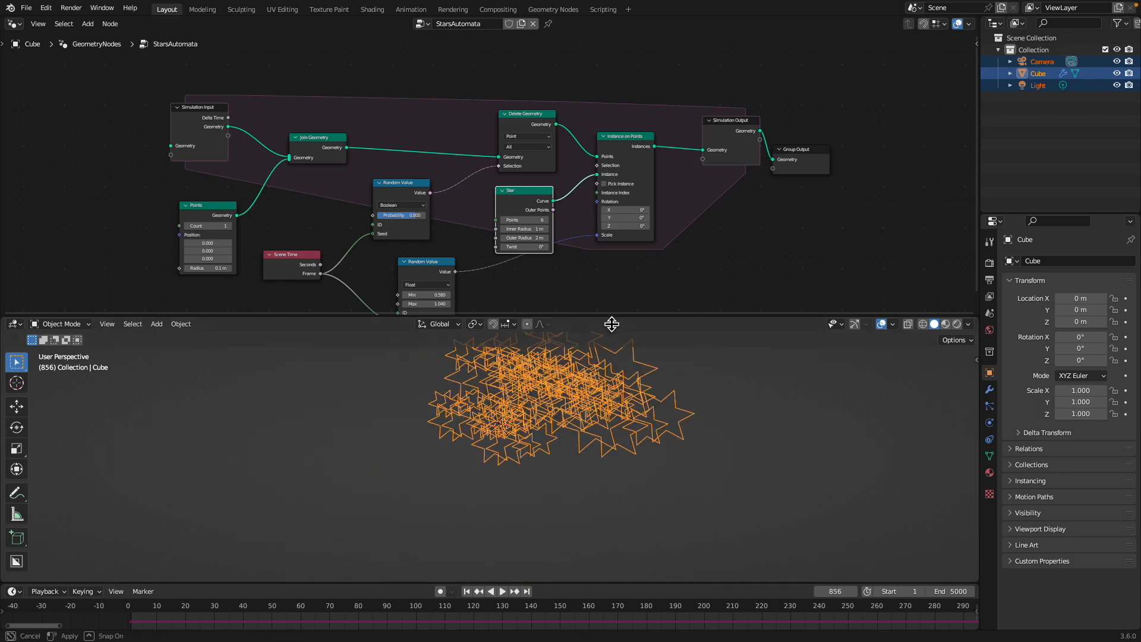
Enlarge the node editor further so the complete StarsAutomata node tree fits, including the Float Random Value node.
left_click_drag(607, 315, 607, 427)
key("Home")
middle_click_drag(388, 224, 387, 201)
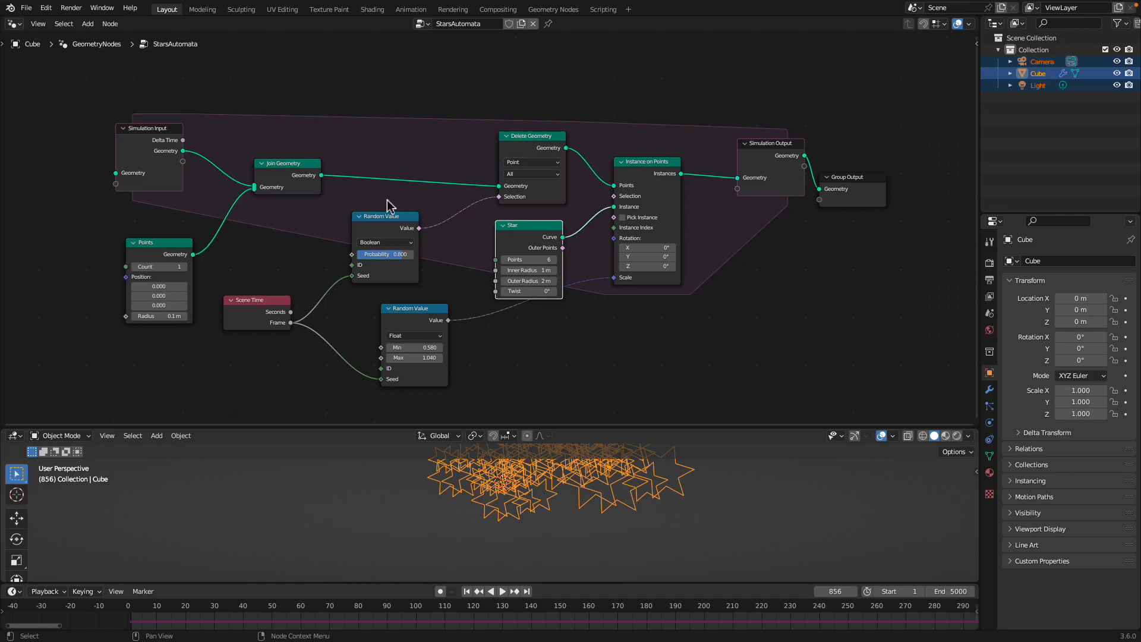
scroll(204, 145, "up", 1)
middle_click_drag(499, 186, 497, 184)
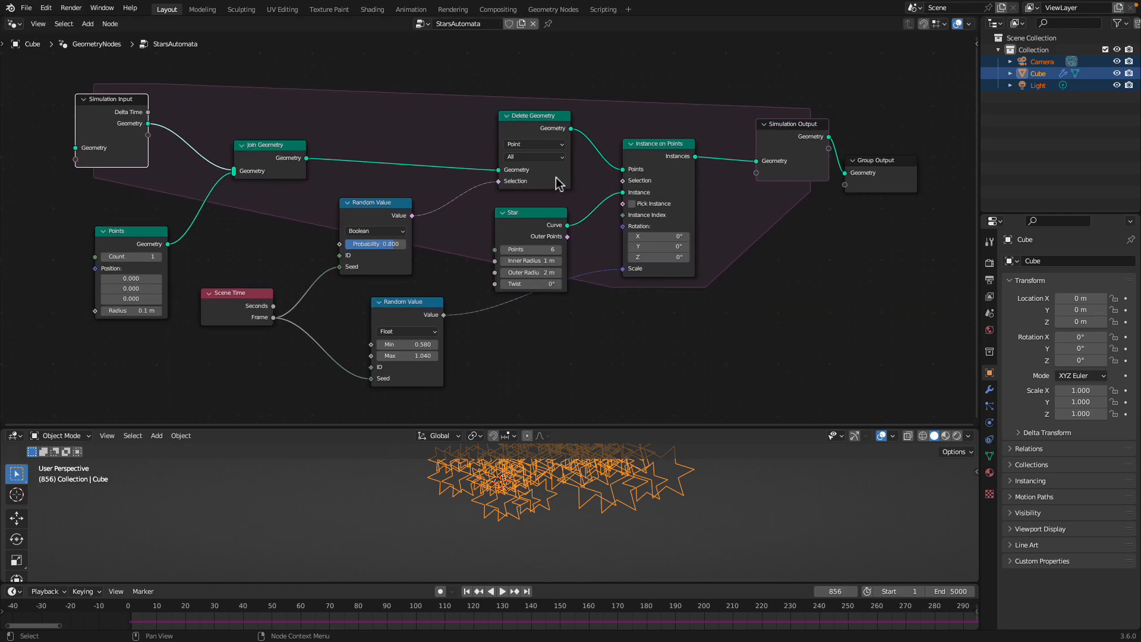
Shift the Star node slightly up and the Instance on Points node slightly down, and give the 3D viewport a little more height.
left_click_drag(545, 215, 541, 208)
left_click_drag(562, 126, 572, 124)
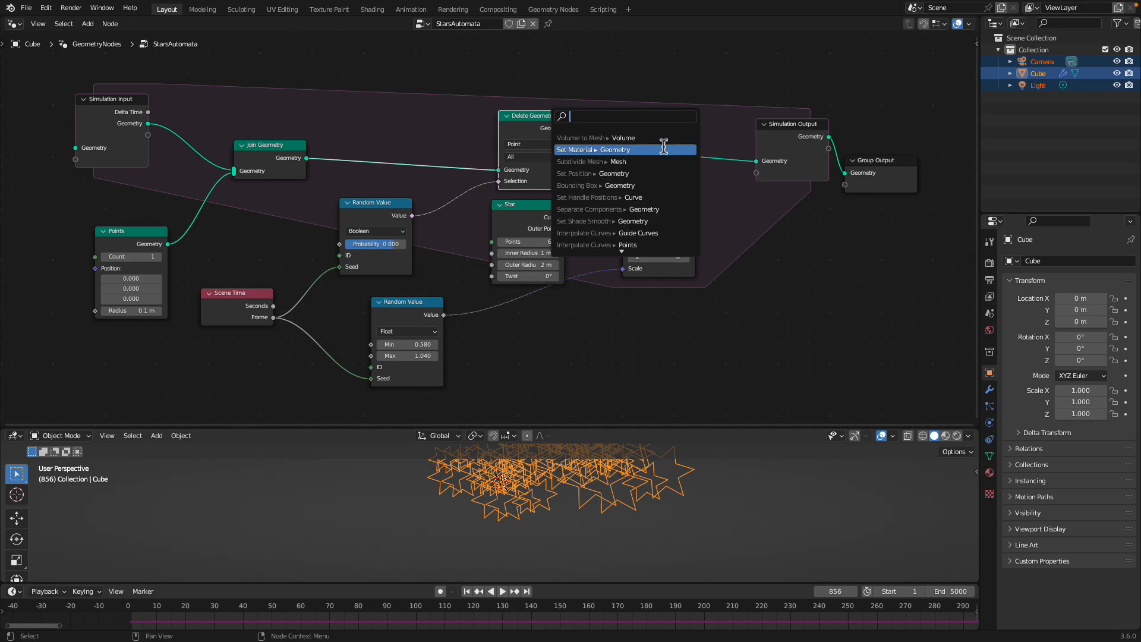
left_click_drag(655, 150, 662, 158)
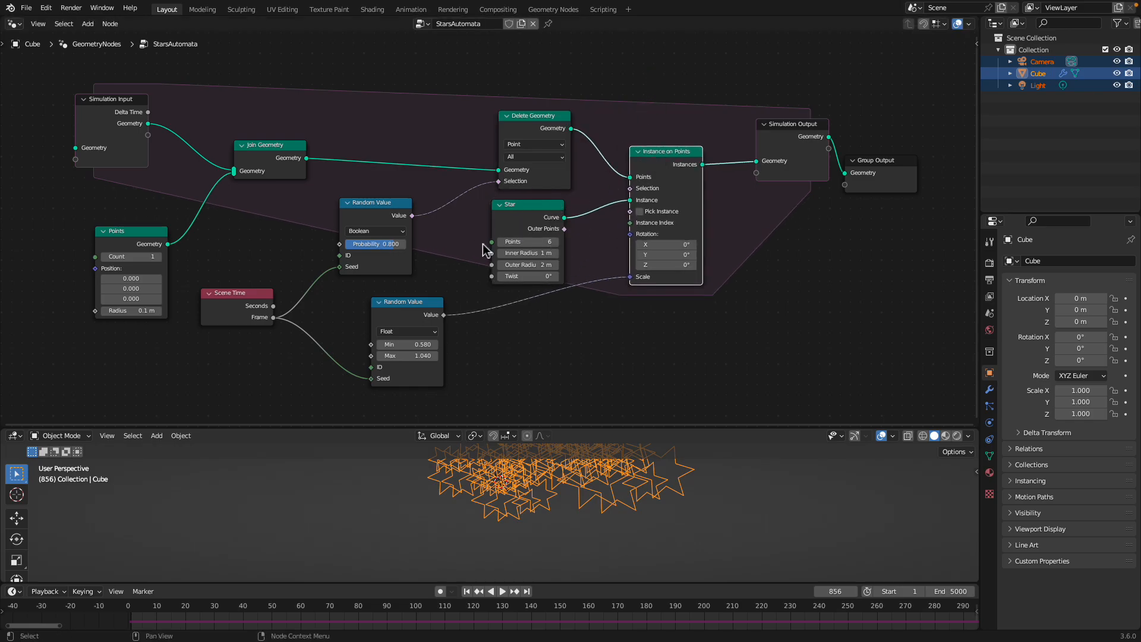
scroll(541, 210, "down", 1)
left_click_drag(606, 427, 606, 407)
left_click_drag(161, 224, 164, 213)
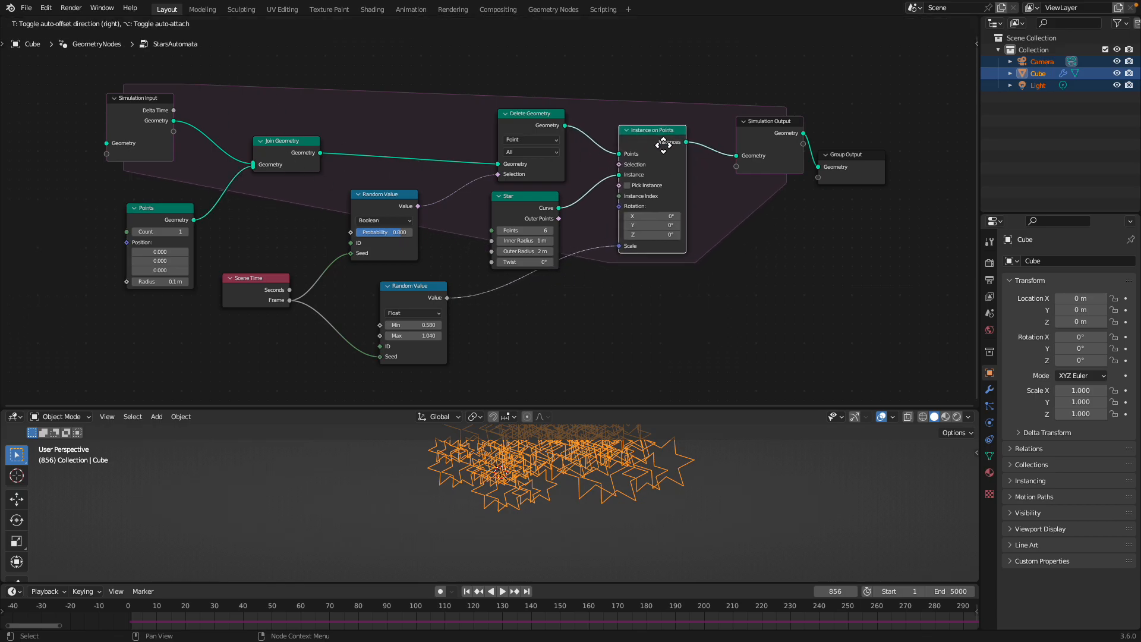
left_click_drag(638, 148, 641, 154)
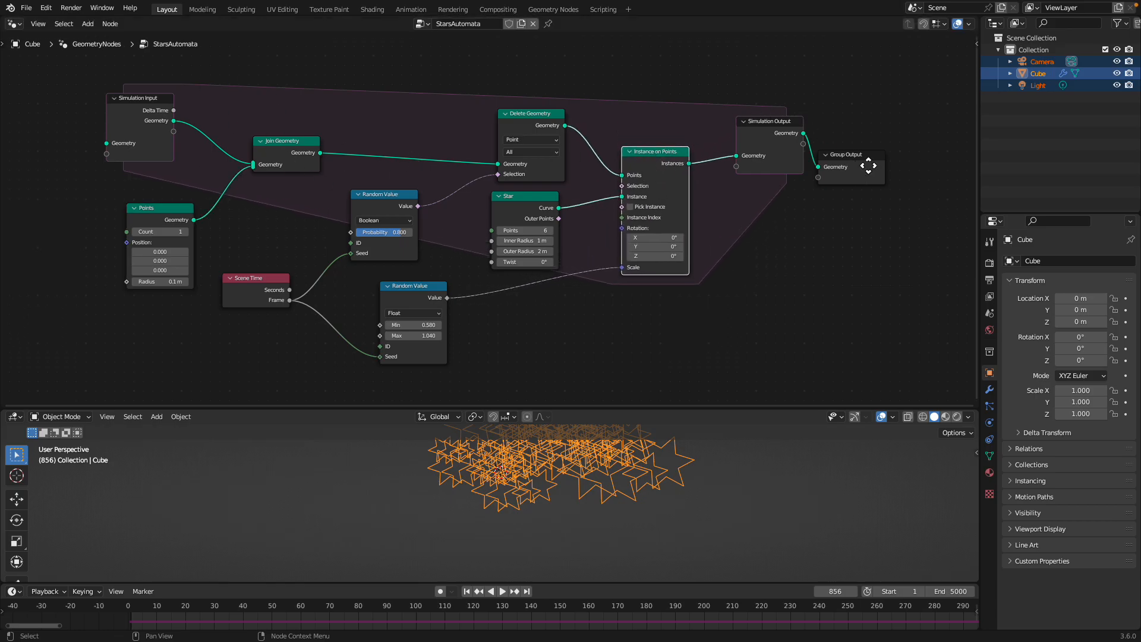
Move the Group Output node farther from Simulation Output, nudge the Star node, and shift Instance on Points slightly down.
left_click_drag(862, 164, 905, 175)
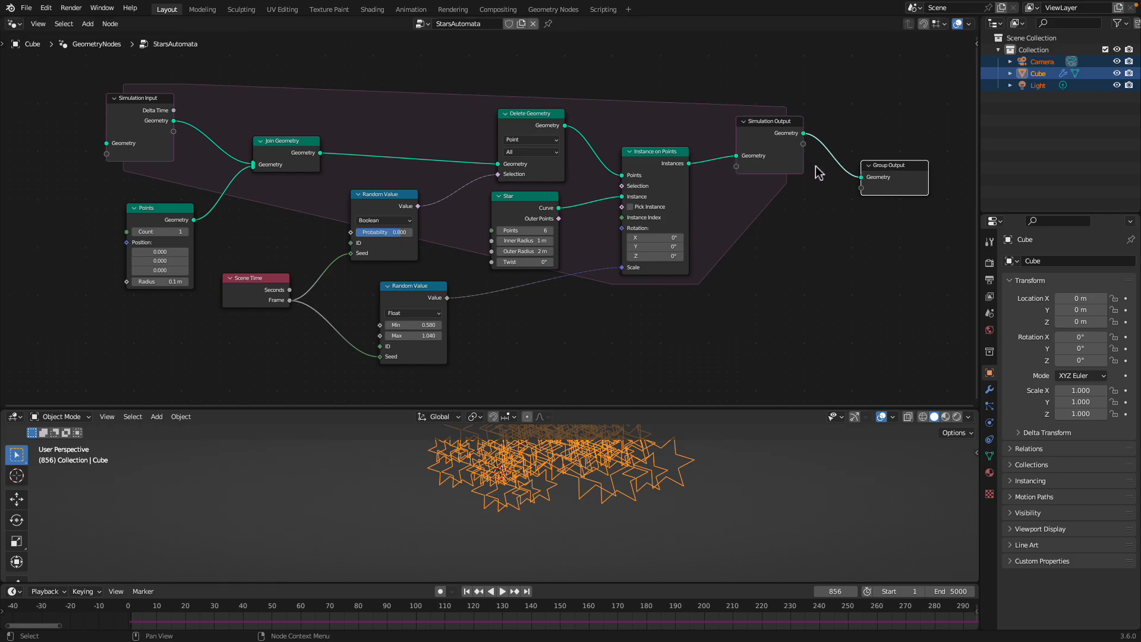
left_click_drag(539, 201, 541, 199)
mouse_move(652, 167)
left_mouse_down()
mouse_move(653, 176)
mouse_move(664, 159)
left_mouse_up()
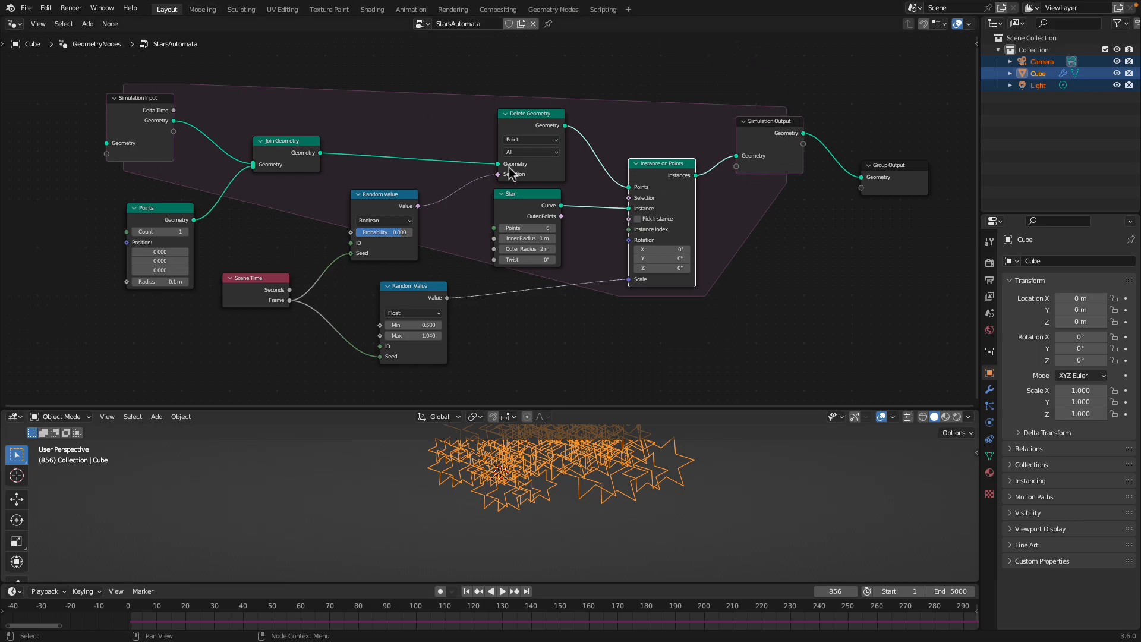
Play the star simulation in two short bursts, giving the 3D viewport more height between them.
key("space")
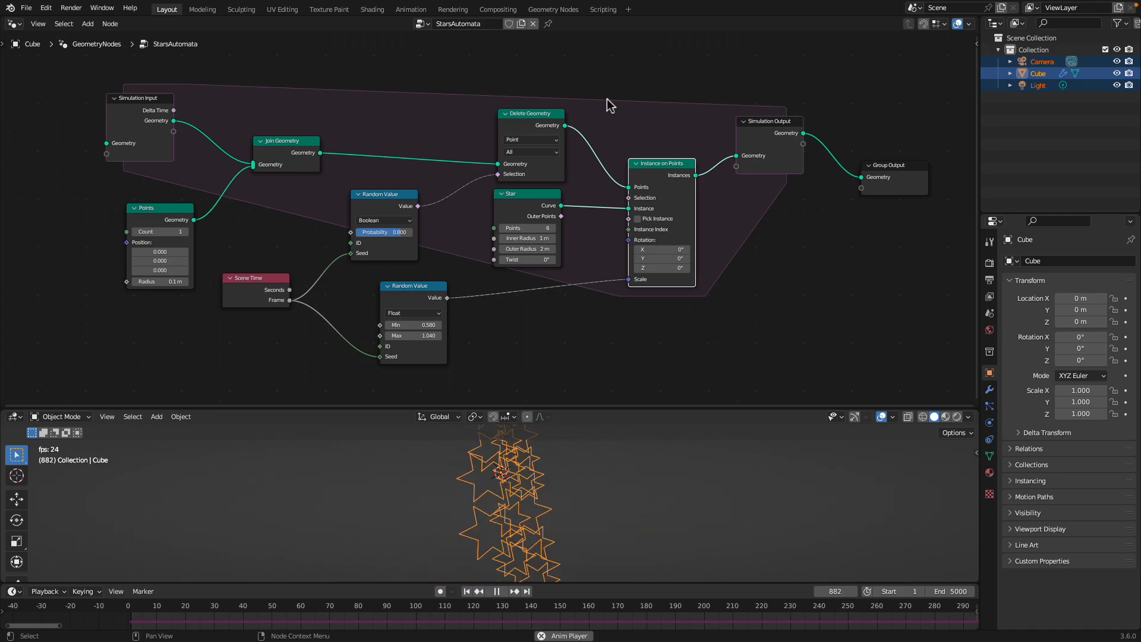
key("space")
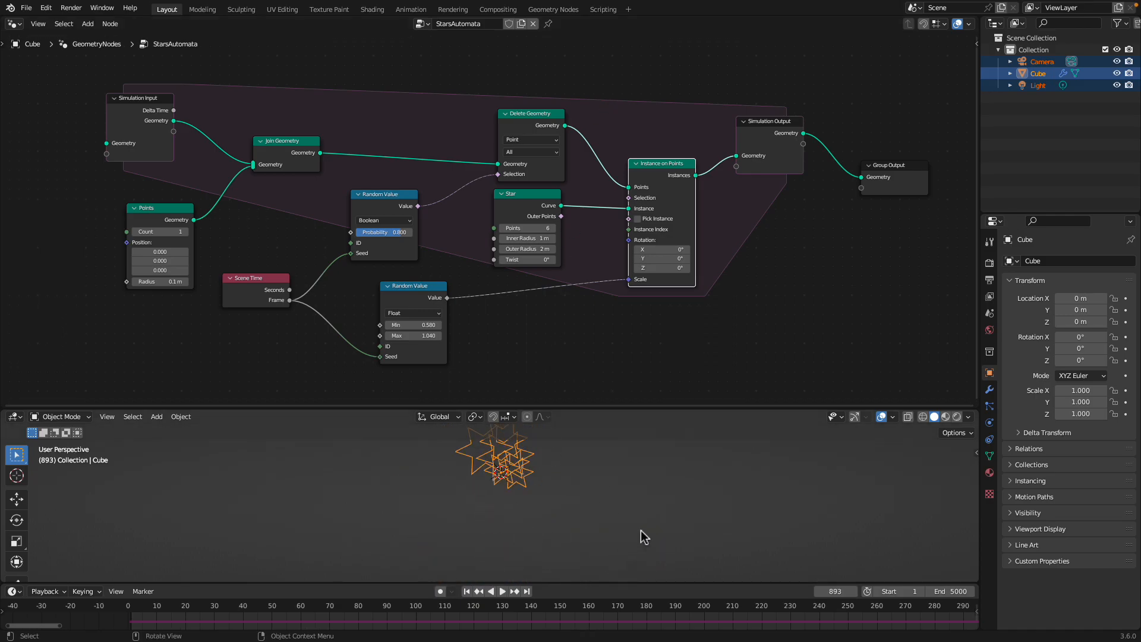
left_click_drag(594, 406, 594, 313)
key("space")
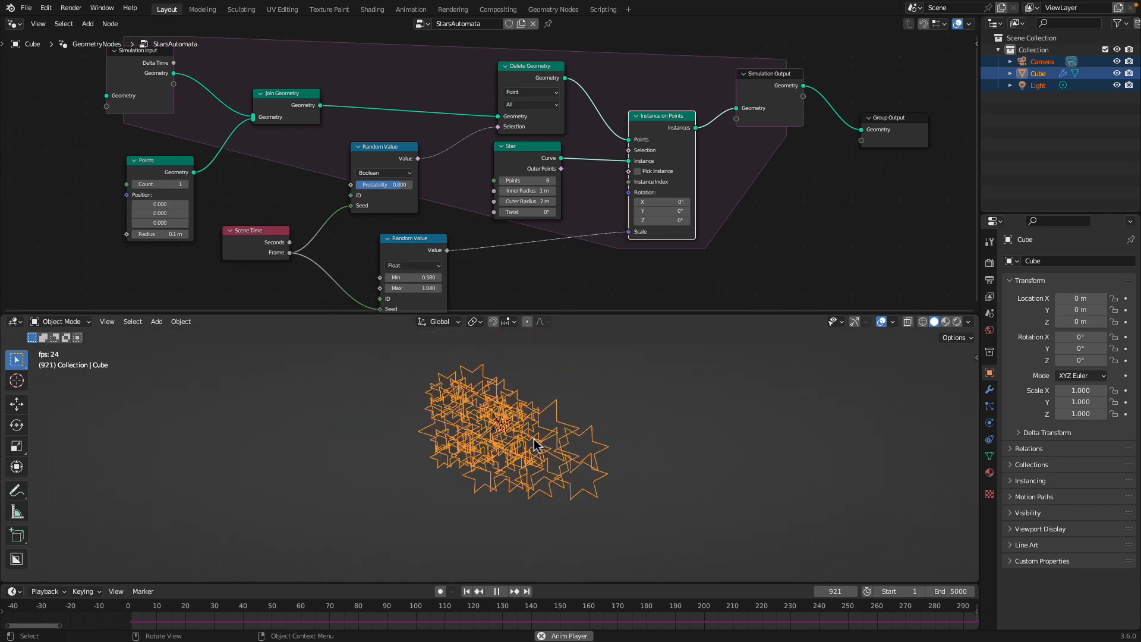
key("space")
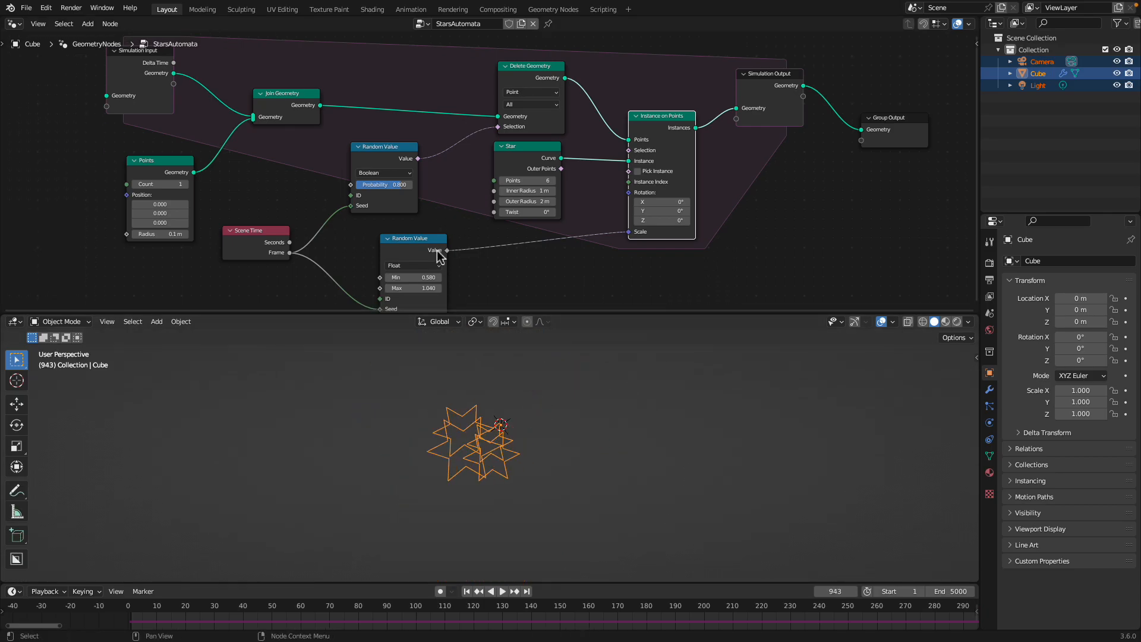
Reframe the node tree, move the Star node closer to Instance on Points, and nudge Instance on Points slightly up.
middle_click_drag(355, 191, 364, 206)
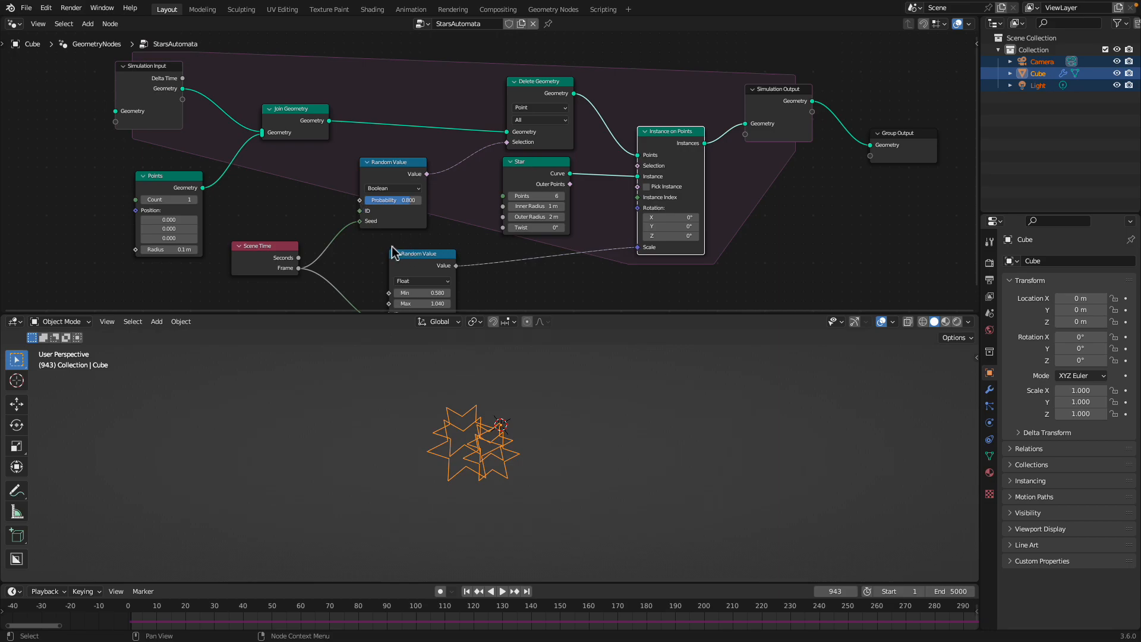
middle_click_drag(382, 164, 377, 152)
left_click_drag(512, 171, 533, 169)
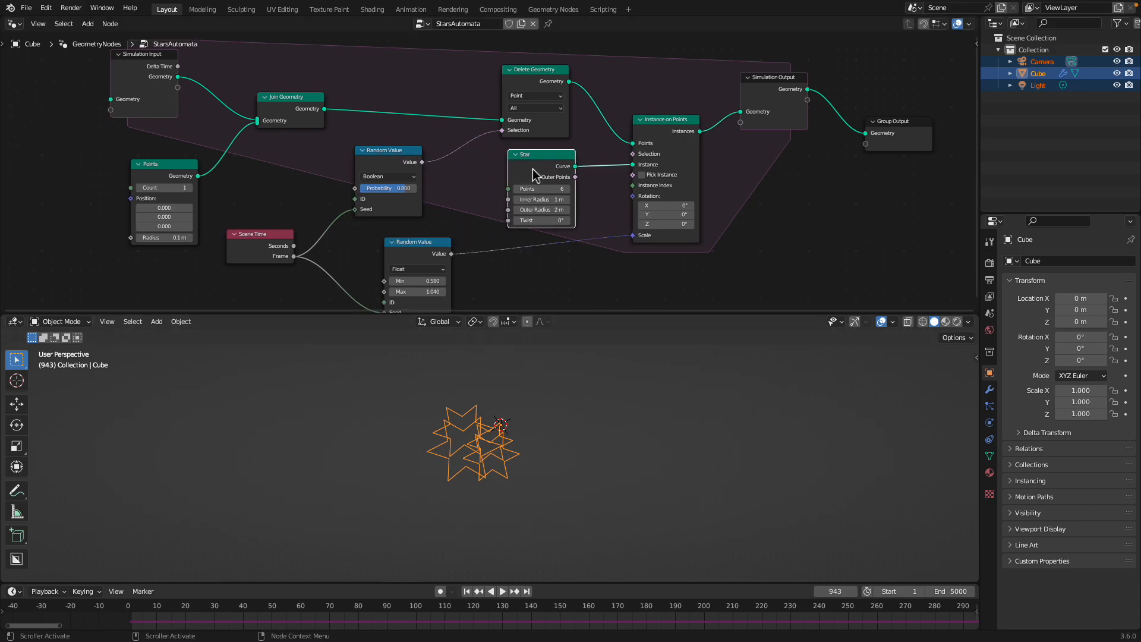
left_click_drag(660, 132, 665, 125)
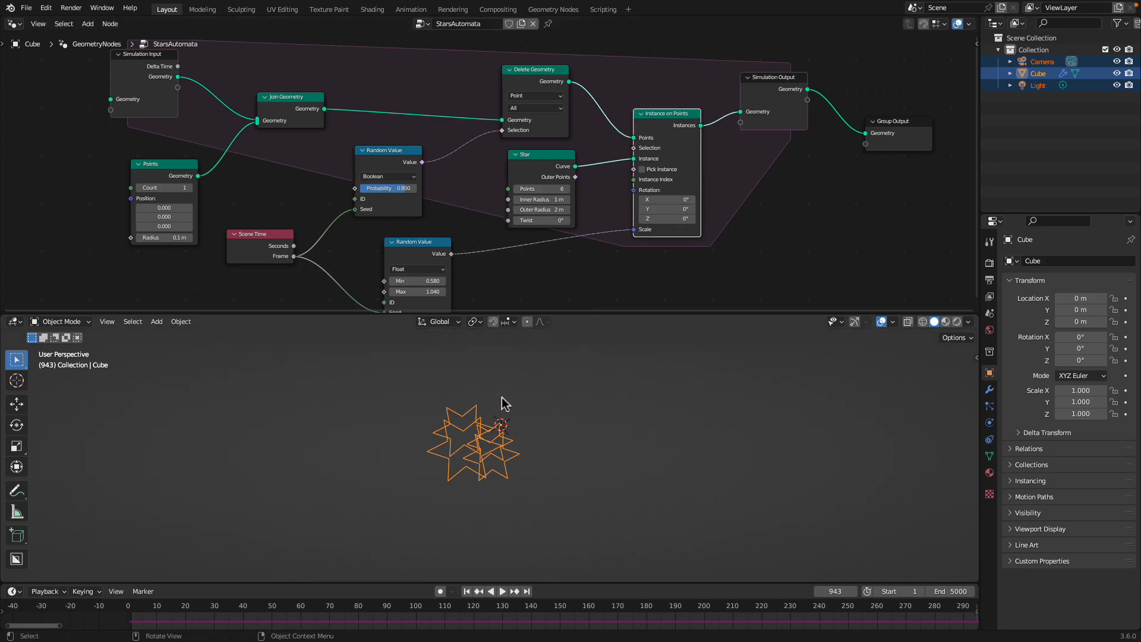
Play the star simulation in short bursts and set the Star node's inner radius to 0.6 m.
key("space")
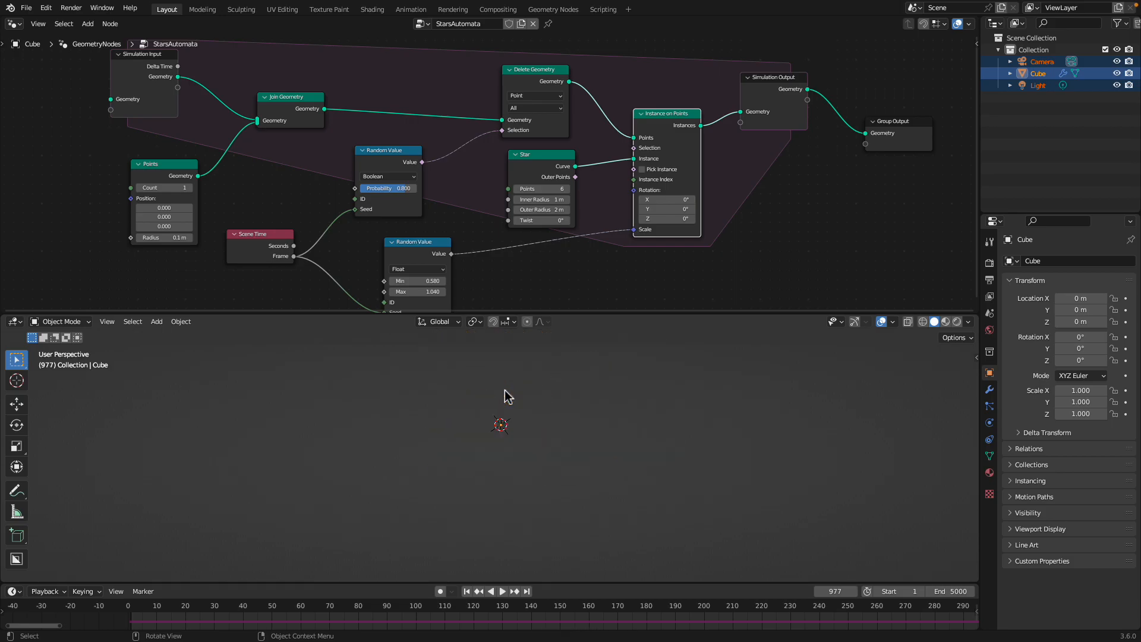
key("space")
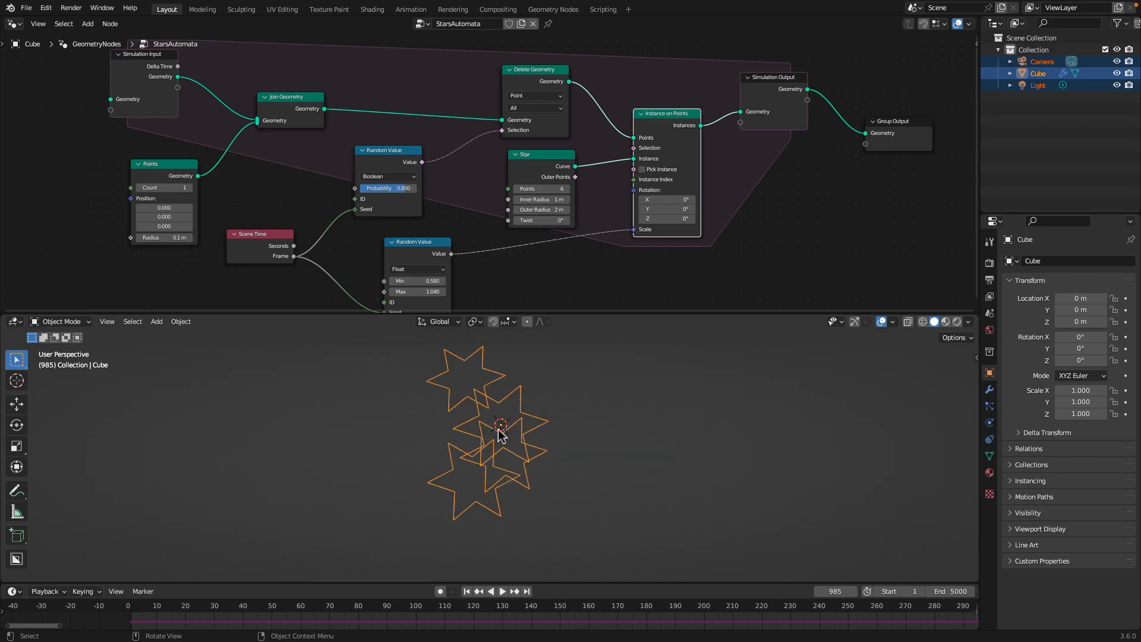
key("space")
key("space")
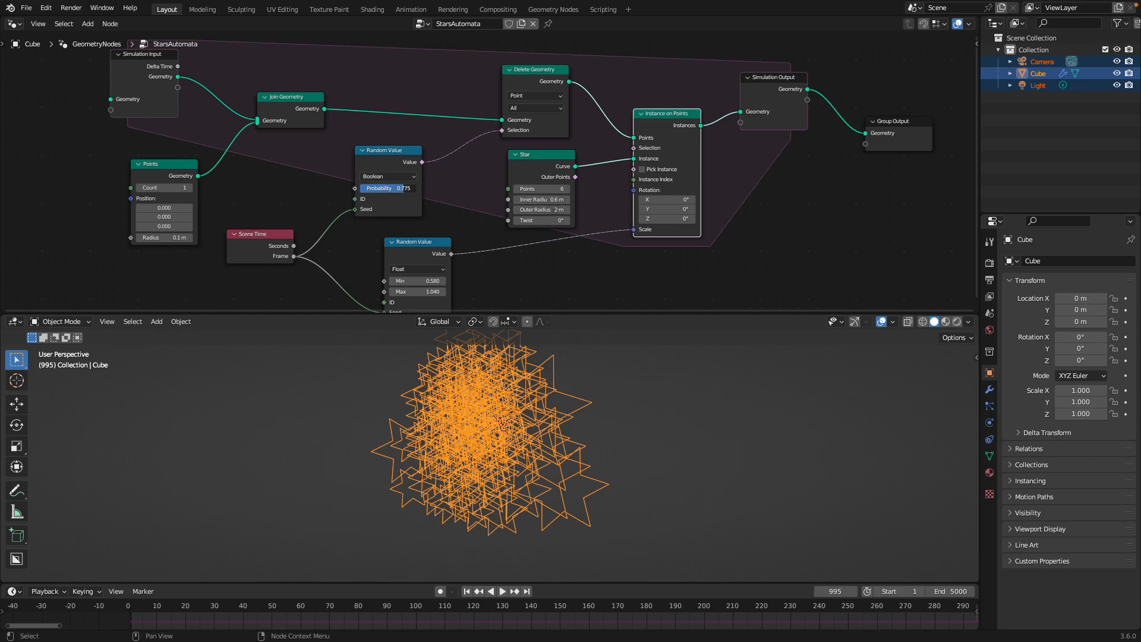
Set the Boolean probability to 0.608 and the float random range to 0.470–0.940, respace the surrounding nodes, and preview the simulation.
left_click_drag(529, 81, 501, 70)
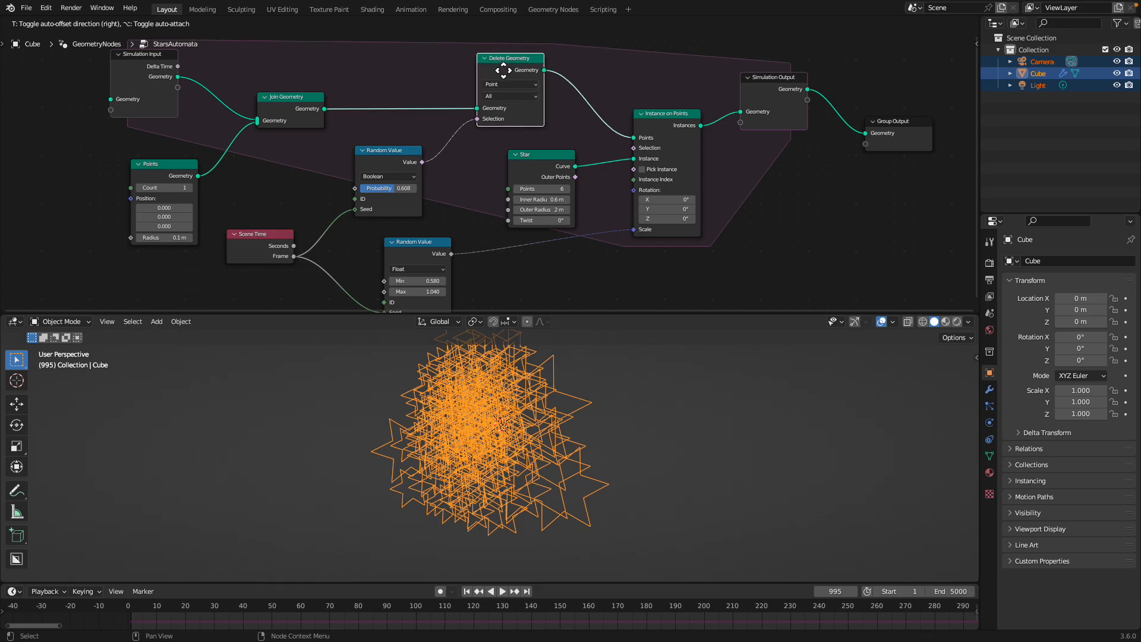
left_click_drag(422, 254, 410, 253)
middle_click_drag(415, 232, 414, 221)
left_click(665, 107)
left_click_drag(664, 107, 661, 100)
left_click_drag(407, 268, 401, 268)
key("space")
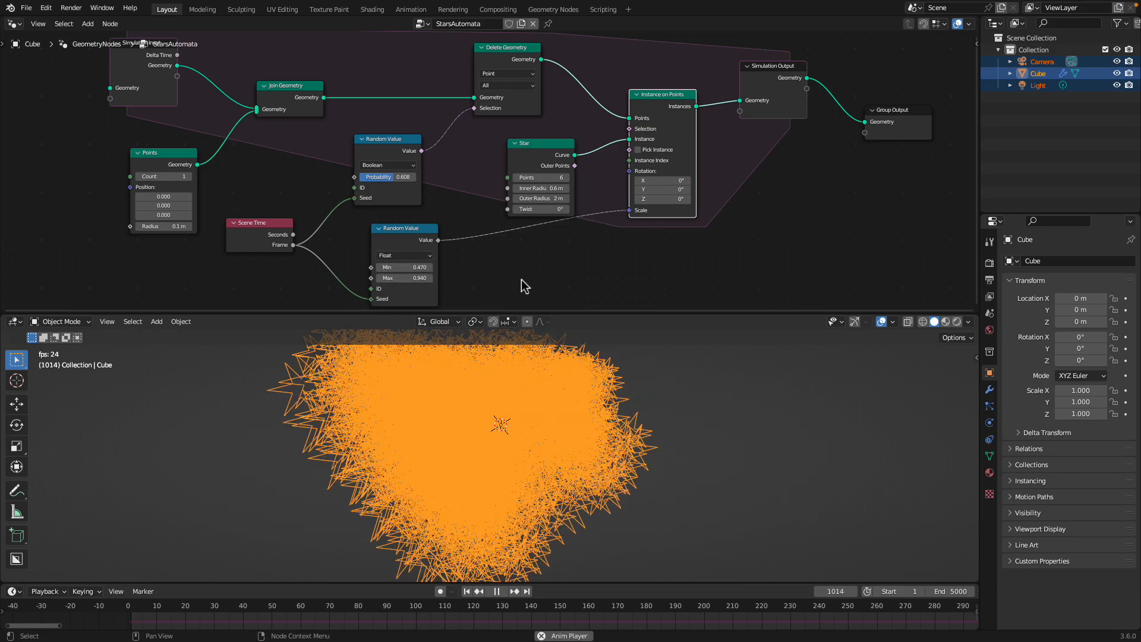
key("space")
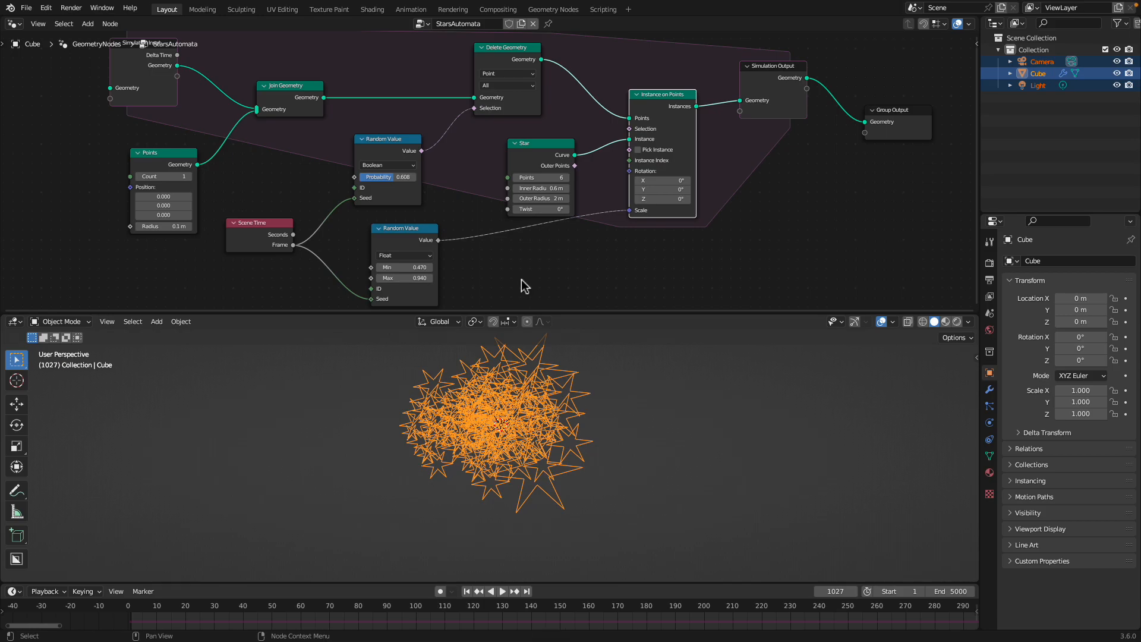
Save the project as a new incremented version named time_random_006_delete_boolean.blend.
left_click(30, 11)
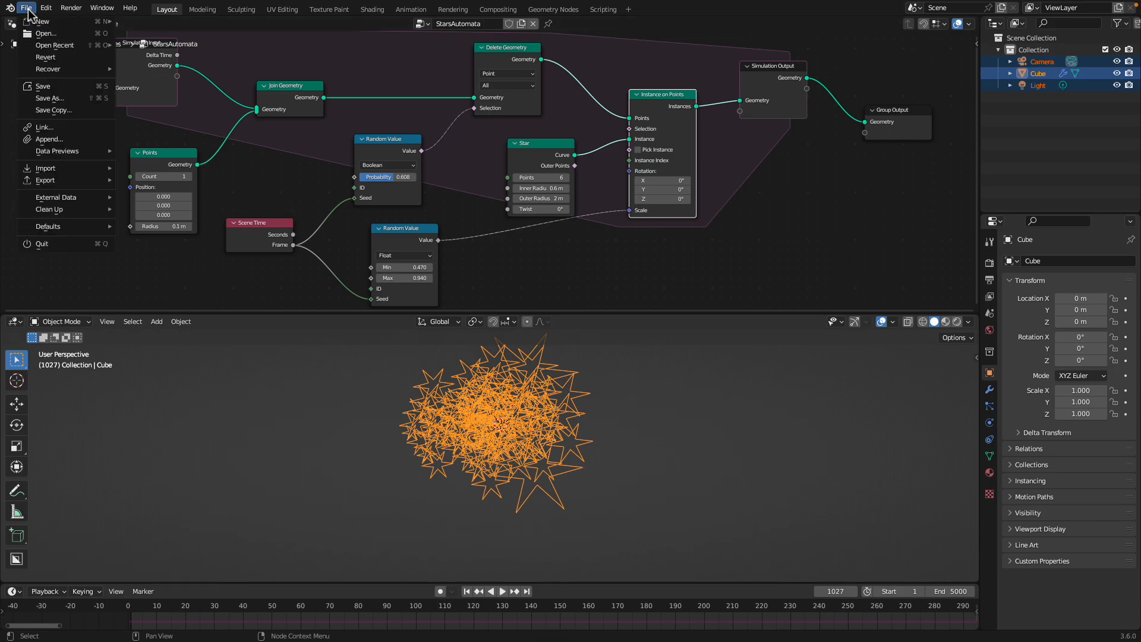
left_click(59, 97)
left_click(721, 575)
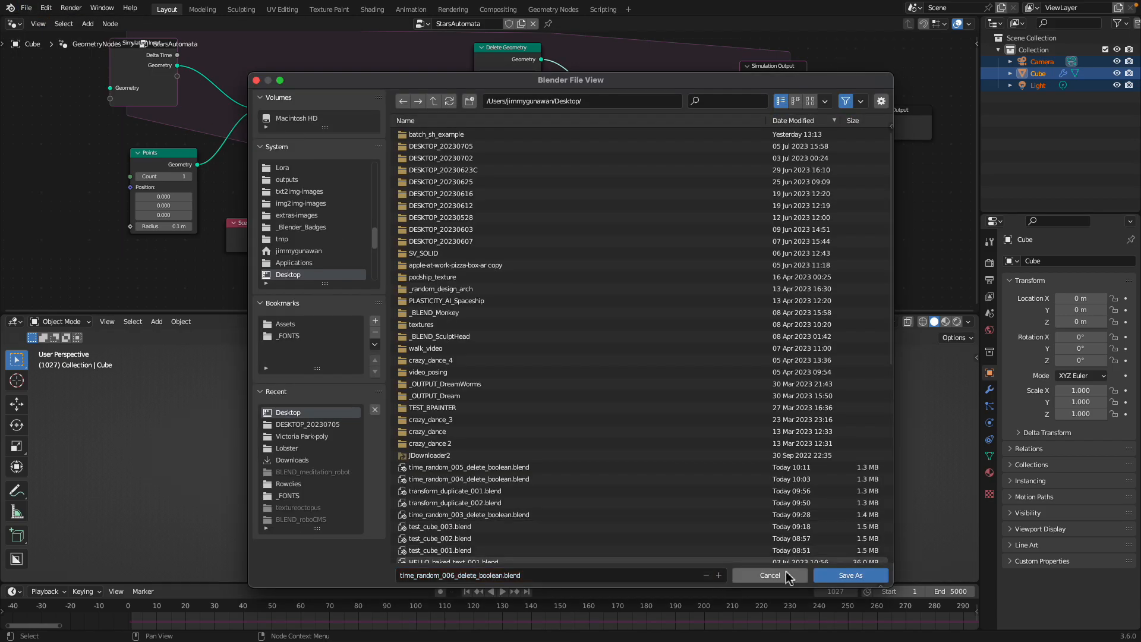
left_click(851, 575)
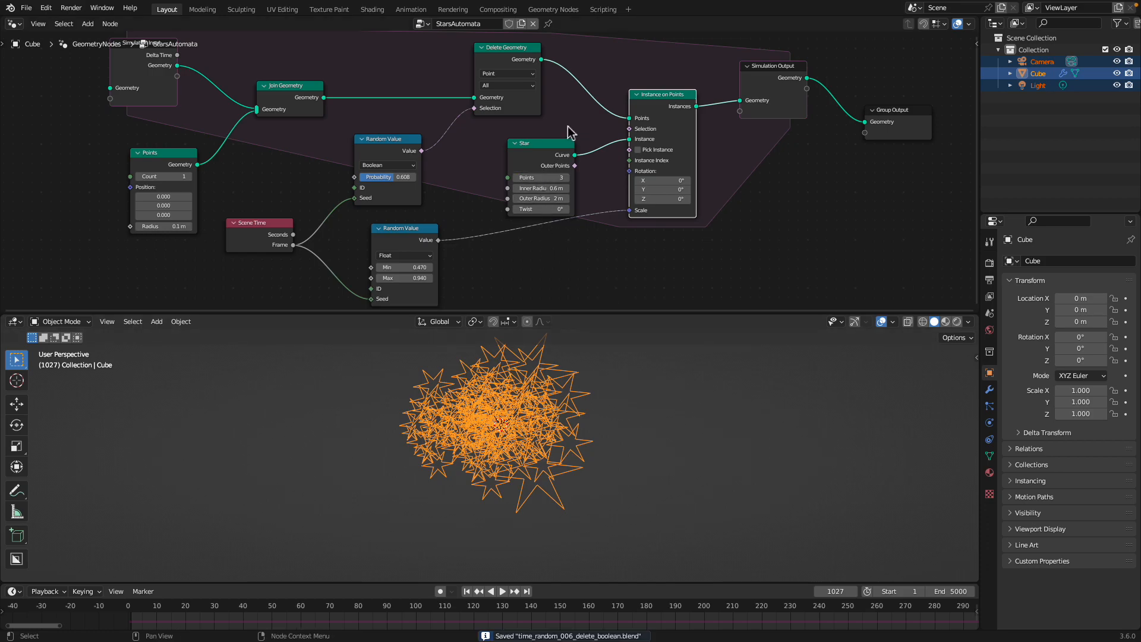
Set the Star node's points to 3 and replay the simulation from the start of the timeline.
key("space")
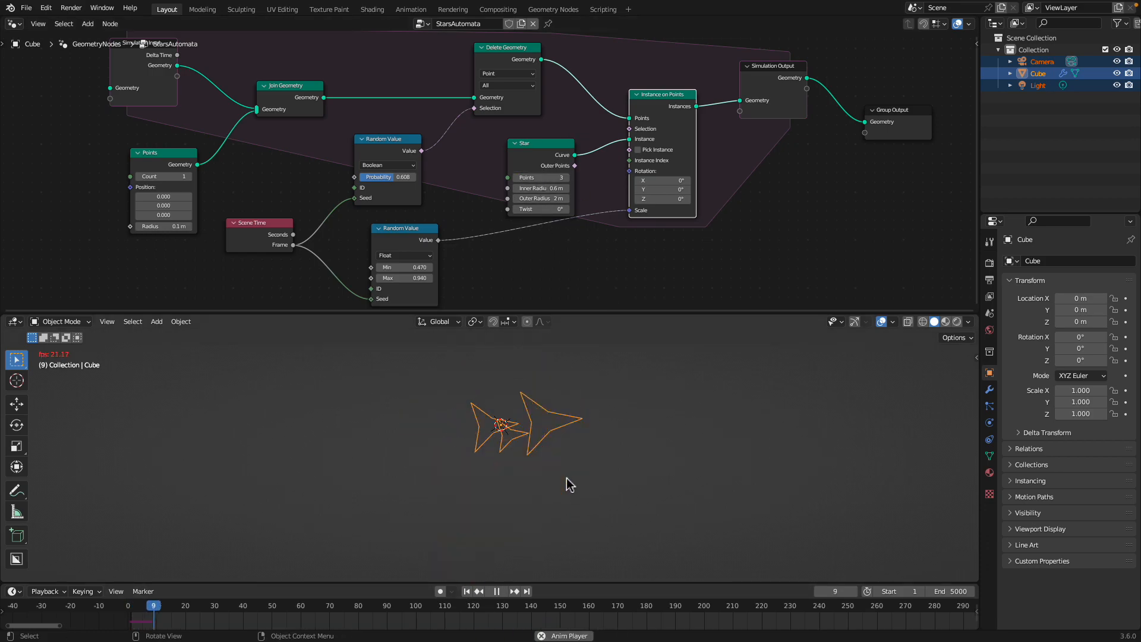
key("space")
middle_click_drag(569, 479, 580, 478)
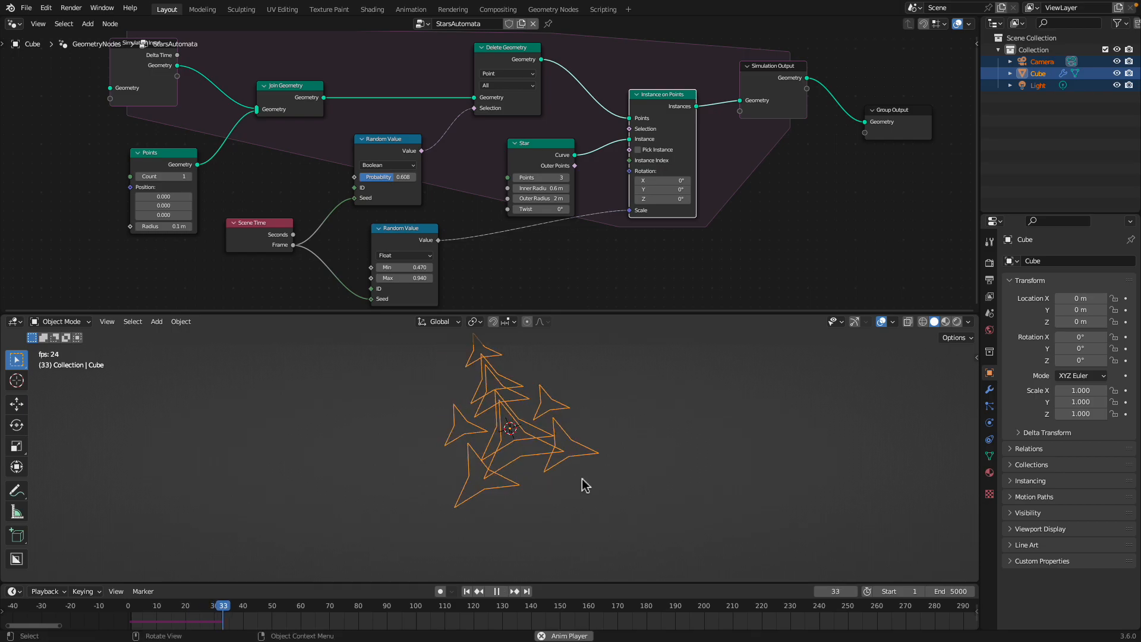
key("space")
key("space")
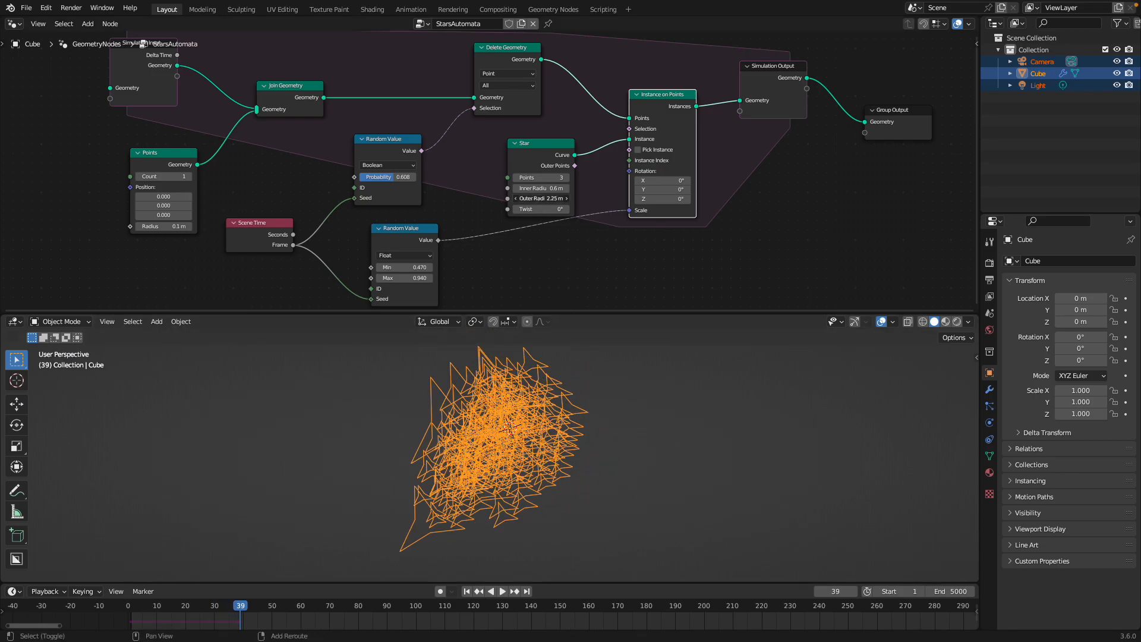
Set the Star node's inner radius to 1 m and outer radius to 2 m, and play the triangle simulation from different angles.
left_click_drag(542, 200, 594, 182)
key("space")
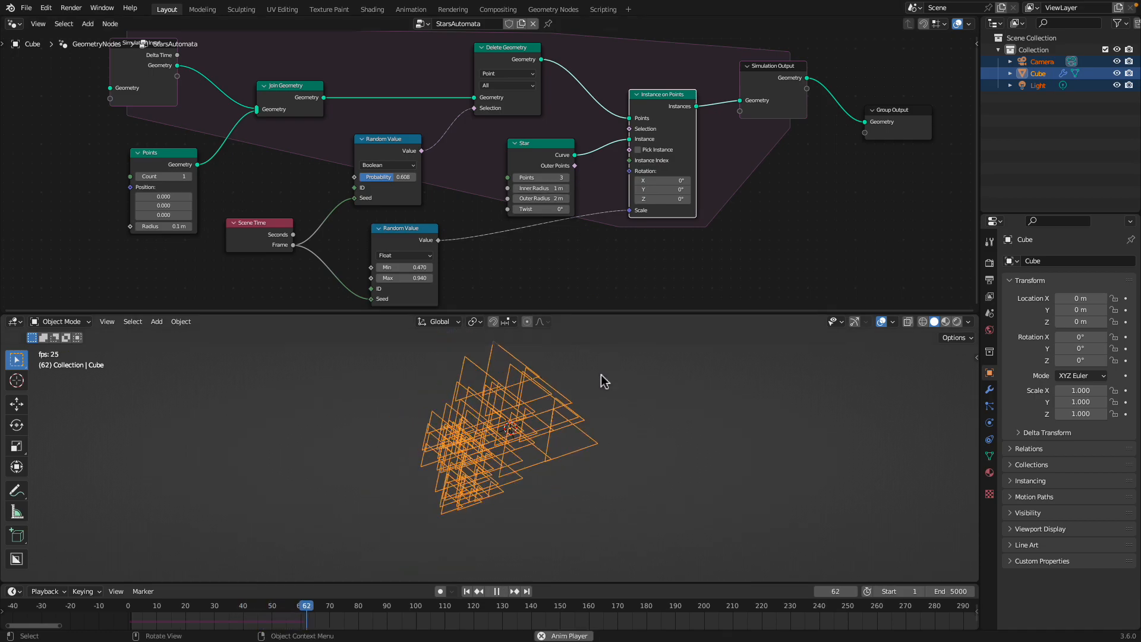
key("space")
key("space")
mouse_move(539, 441)
middle_mouse_down()
mouse_move(552, 429)
mouse_move(548, 439)
middle_mouse_up()
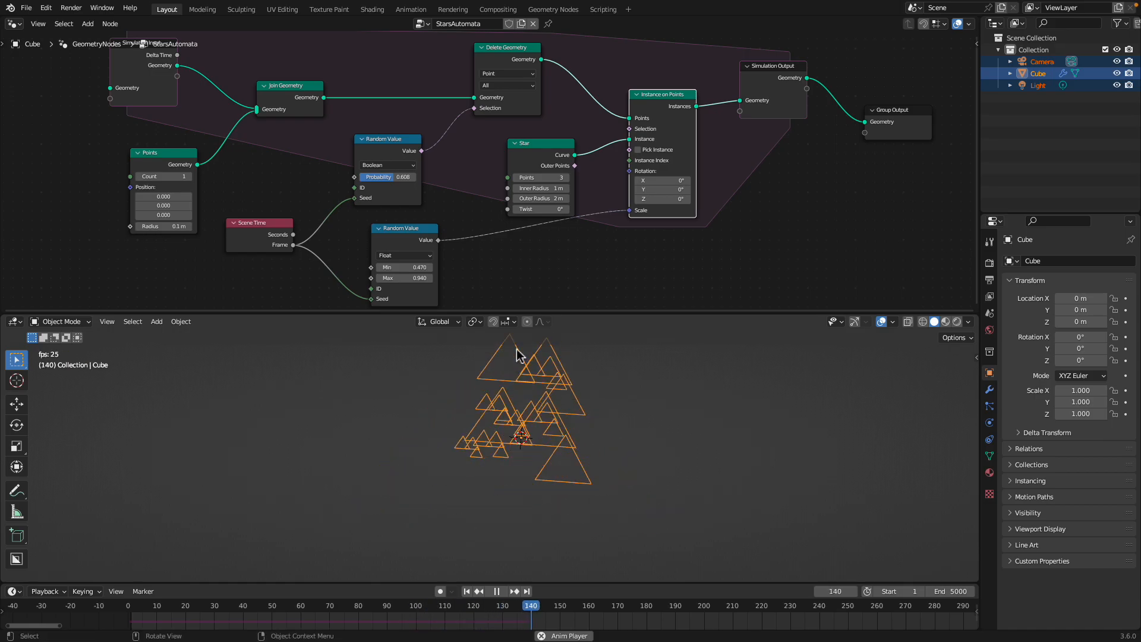
mouse_move(493, 470)
middle_mouse_down()
mouse_move(487, 479)
mouse_move(497, 475)
middle_mouse_up()
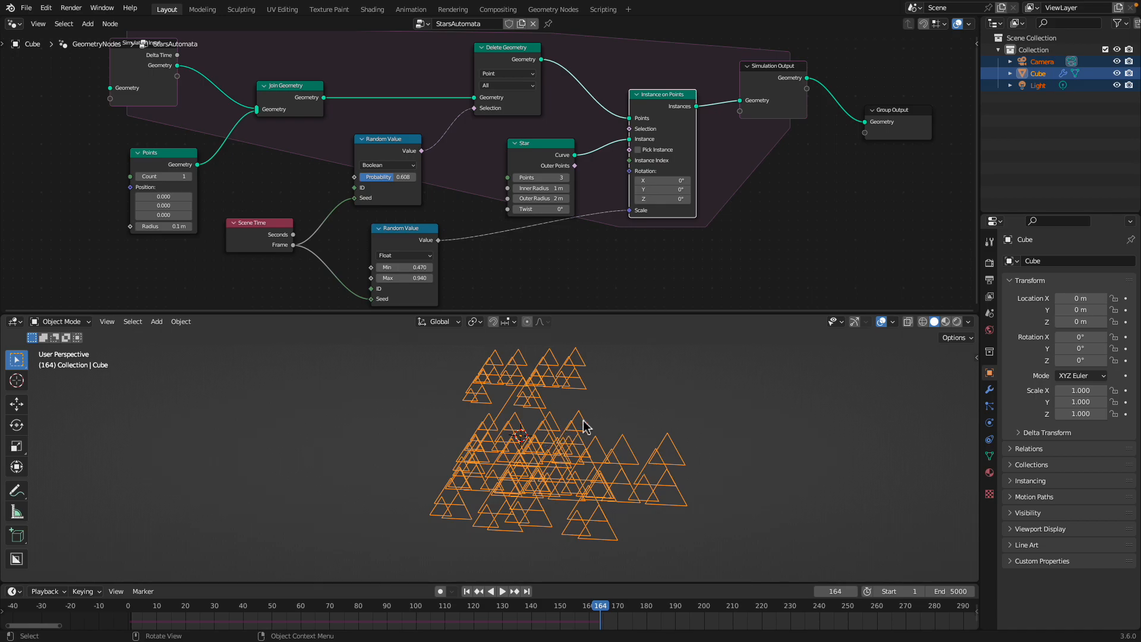
middle_click_drag(586, 427, 588, 452)
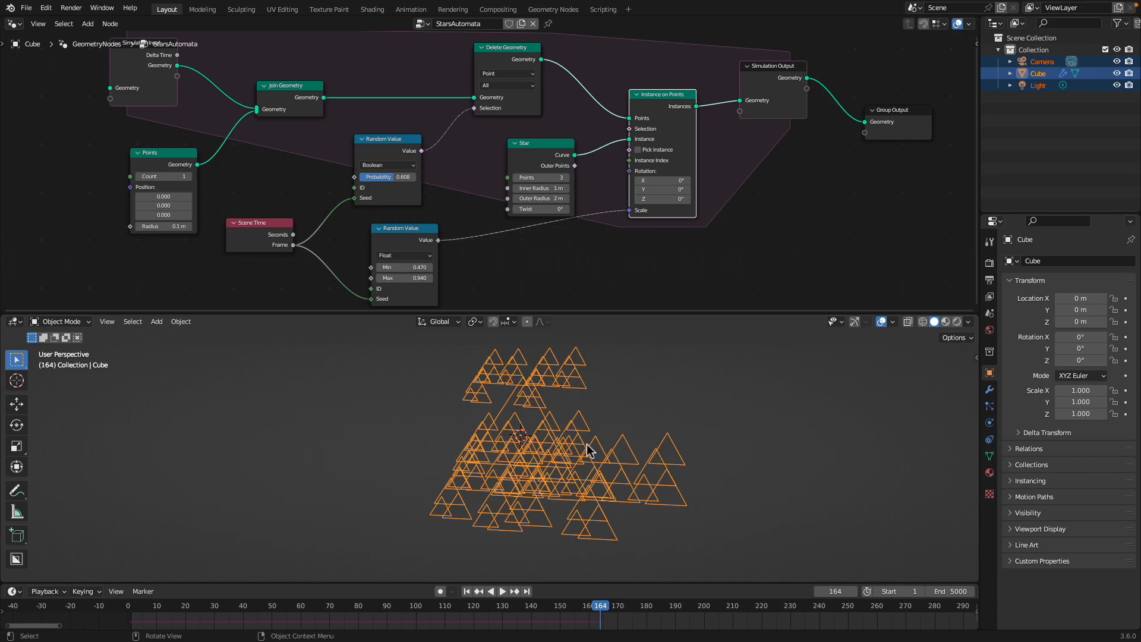
Show the viewport gizmos, switch to the top orthographic view in a taller viewport, and play the simulation with everything deselected.
left_click(856, 321)
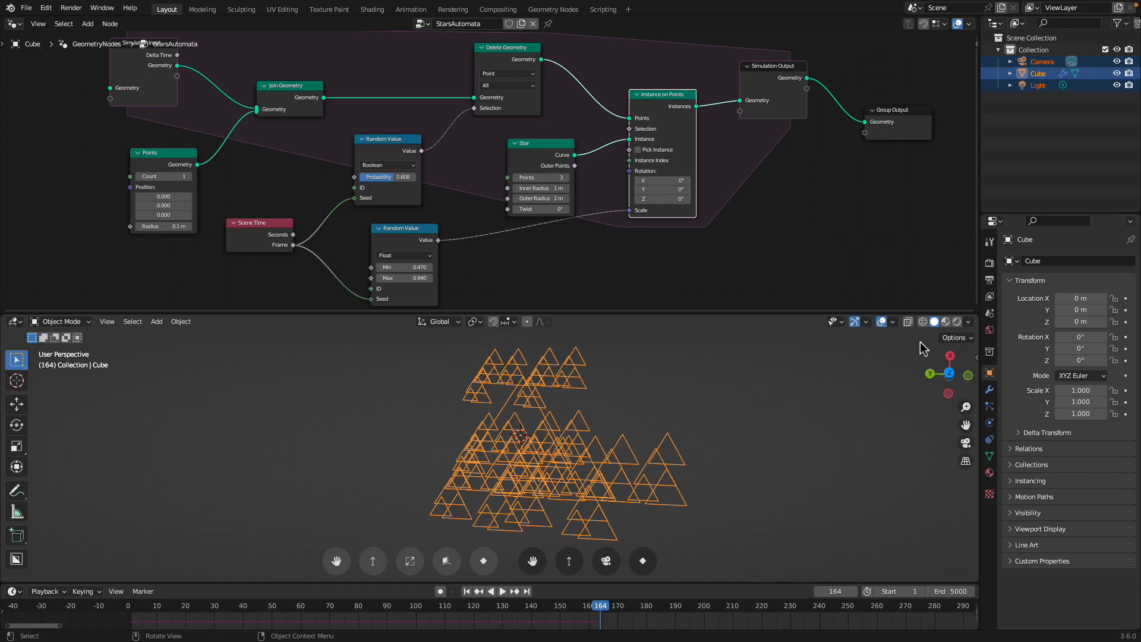
left_click(951, 374)
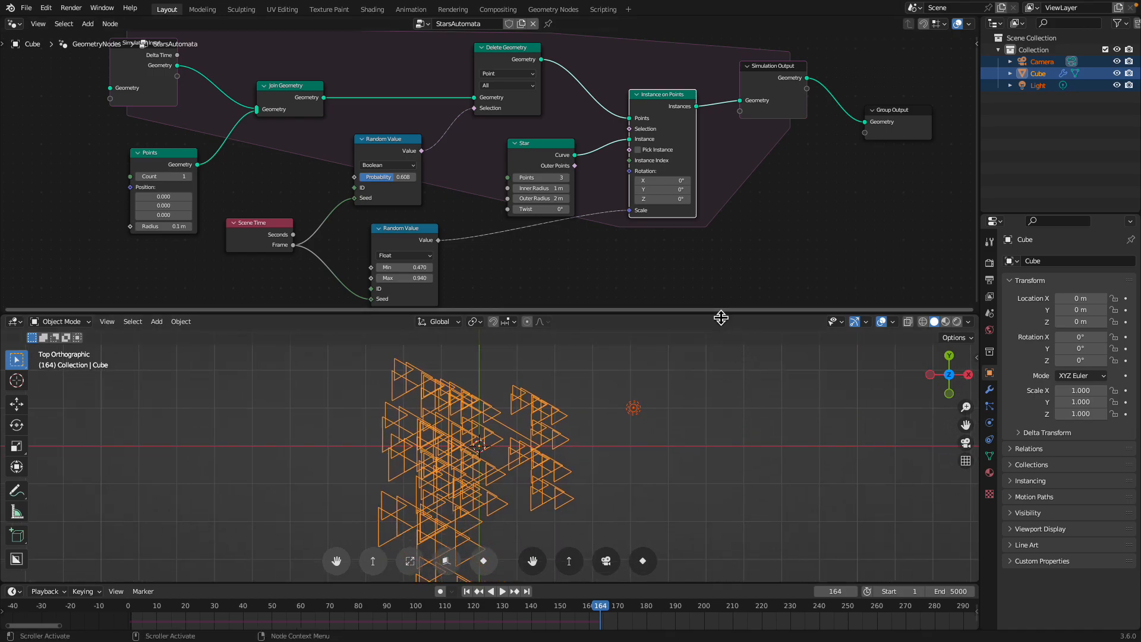
left_click_drag(719, 310, 704, 218)
left_click(688, 400)
key("space")
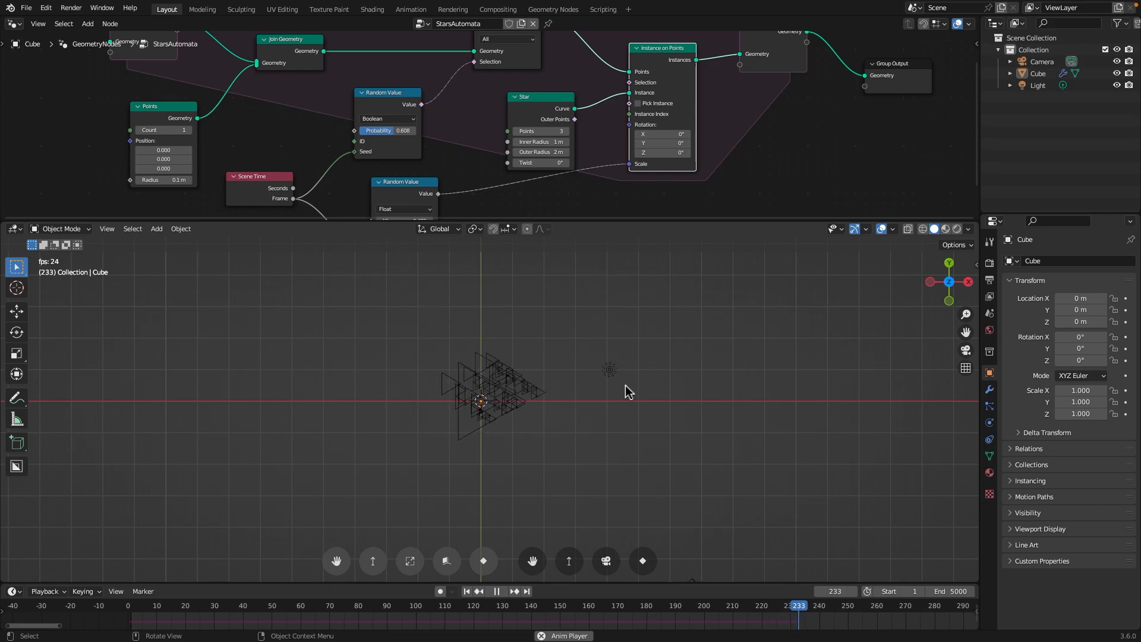
Give the node editor more height, select the Cube, and orbit to a perspective view of the running simulation before pausing it.
left_click_drag(557, 226, 558, 288)
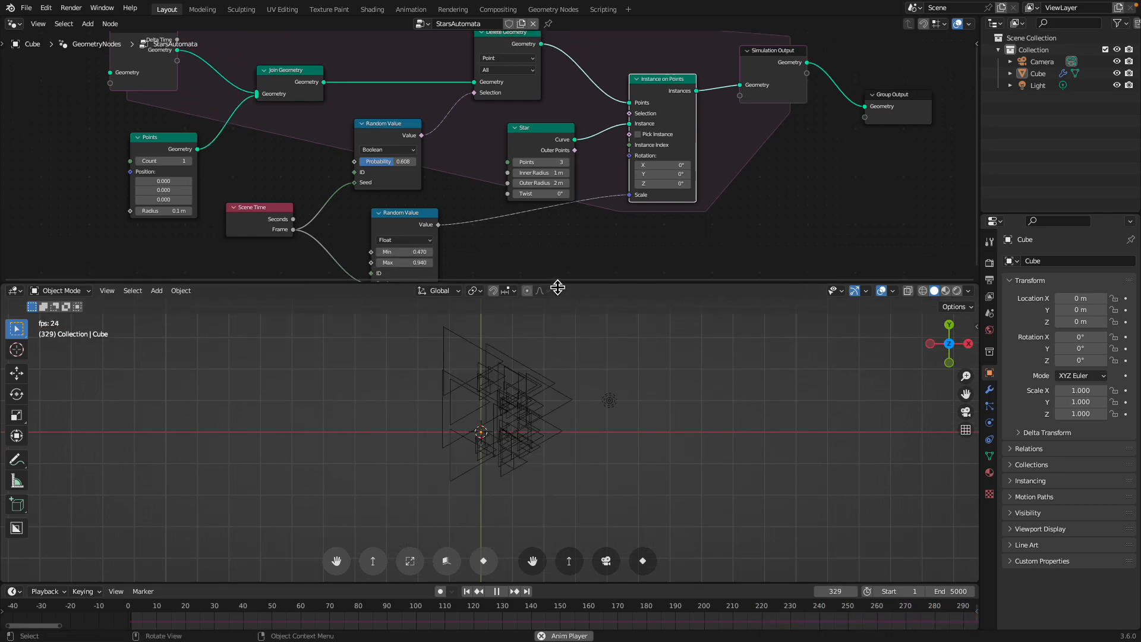
left_click_drag(519, 465, 521, 465)
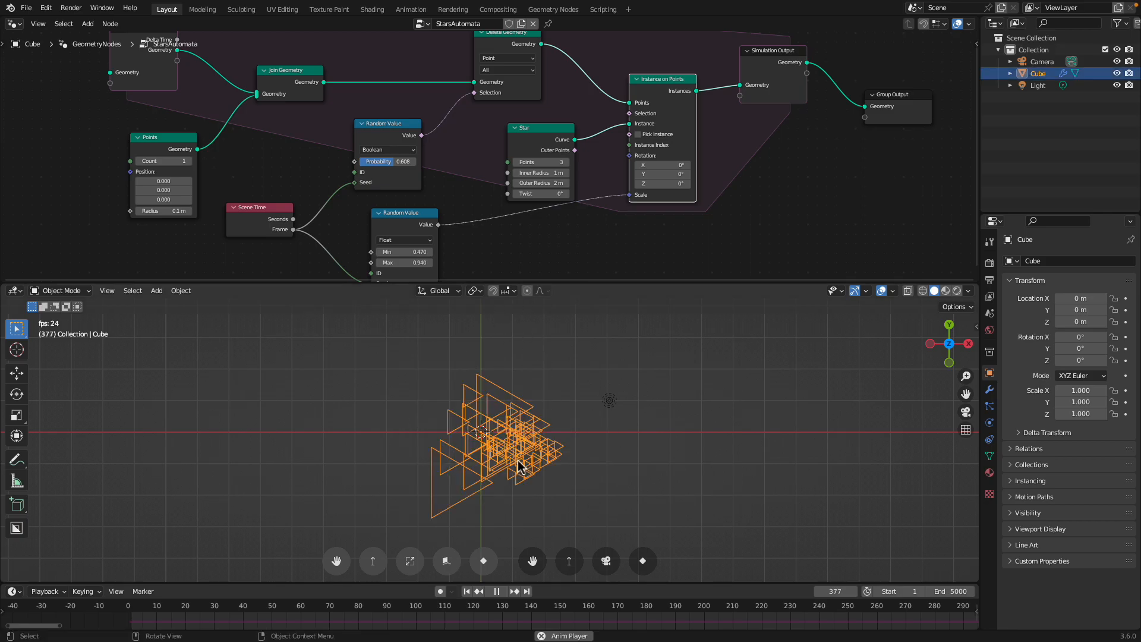
middle_click_drag(520, 465, 621, 429)
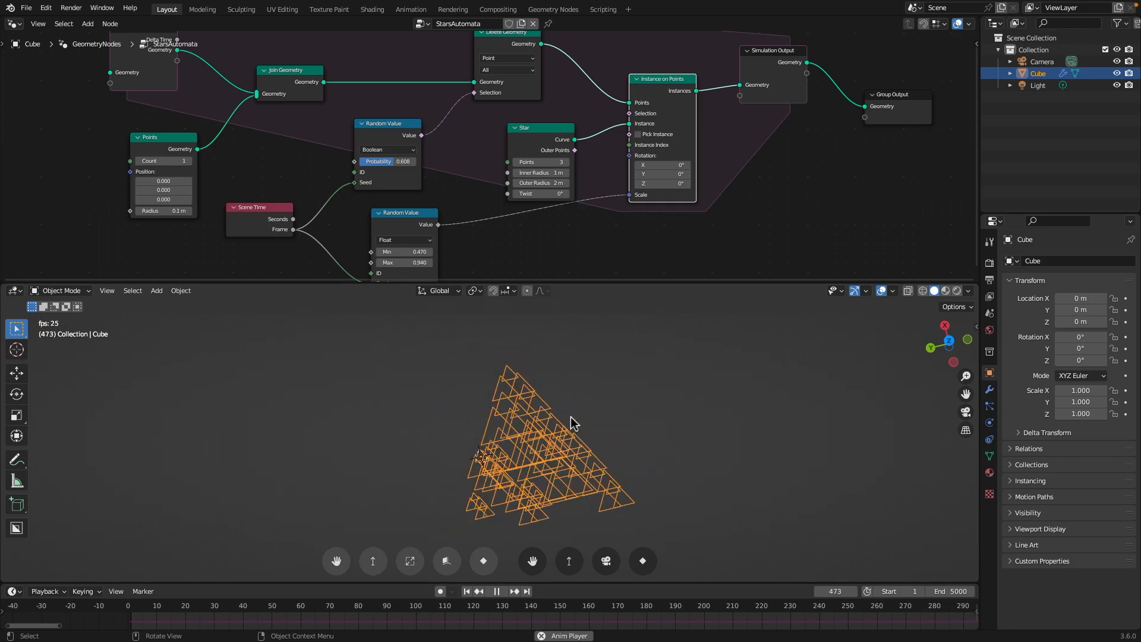
key("space")
Fit the complete node tree in the node editor, set the Boolean probability to 0.775, and save the file.
left_click_drag(578, 286, 578, 443)
key("Home")
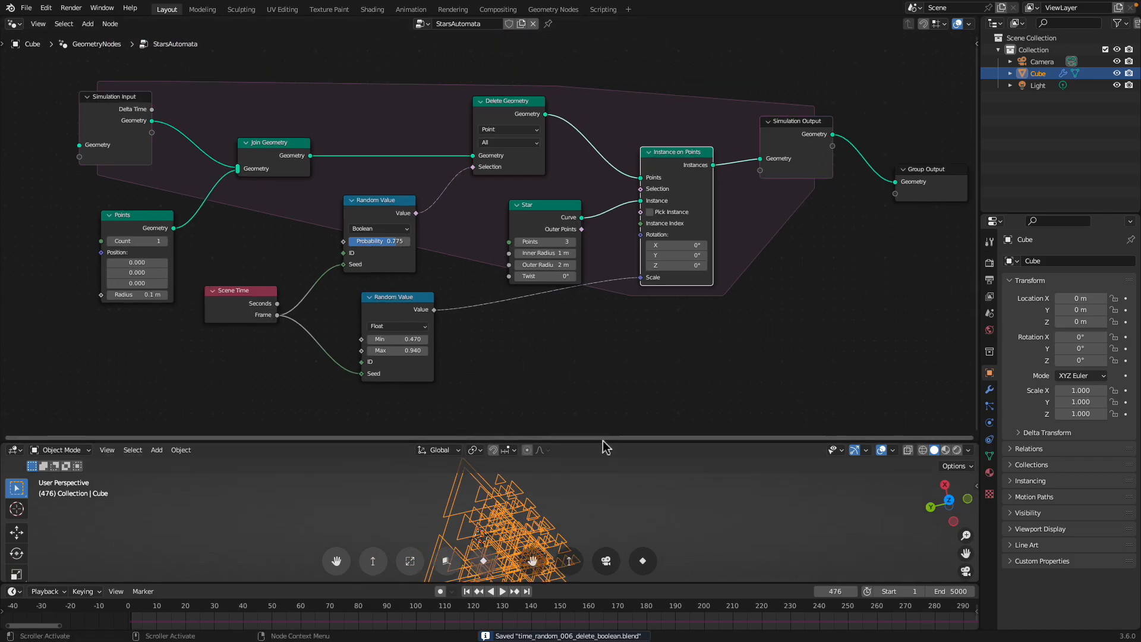
left_click_drag(611, 446, 604, 355)
Play the simulation in short bursts while lowering the Boolean Random Value's probability to 0.350 and finally 0.150.
key("space")
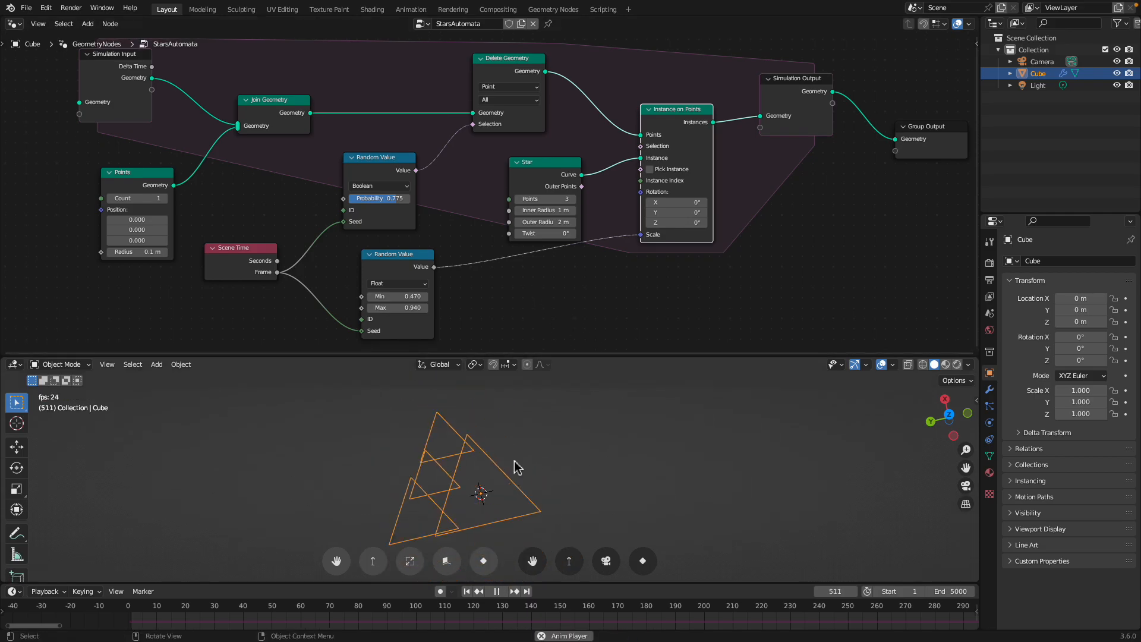
key("space")
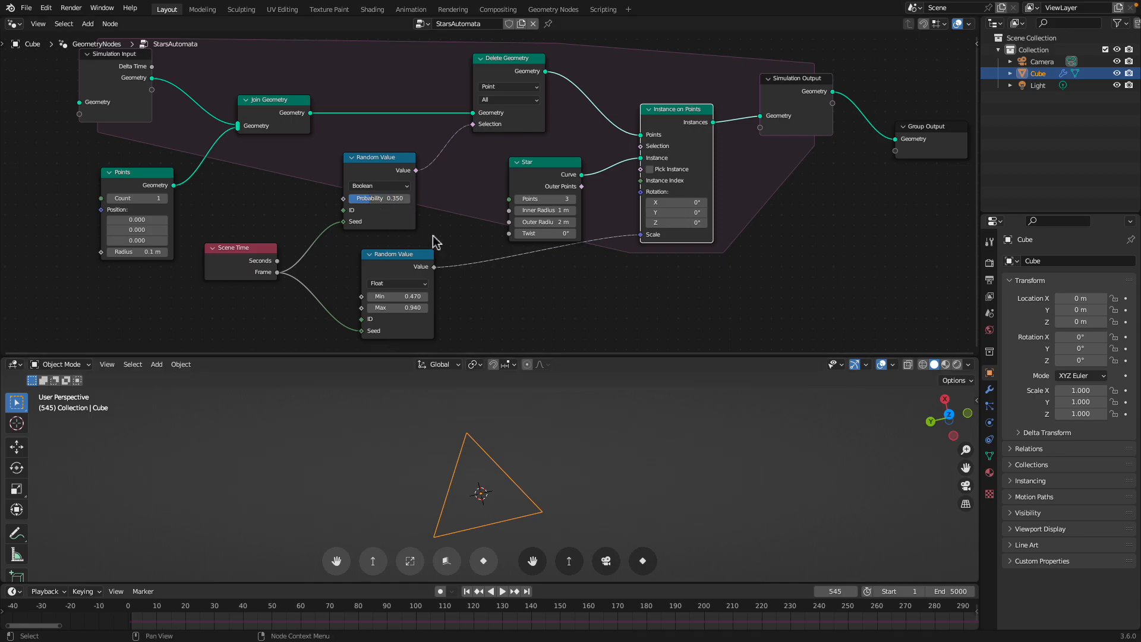
key("space")
key("space")
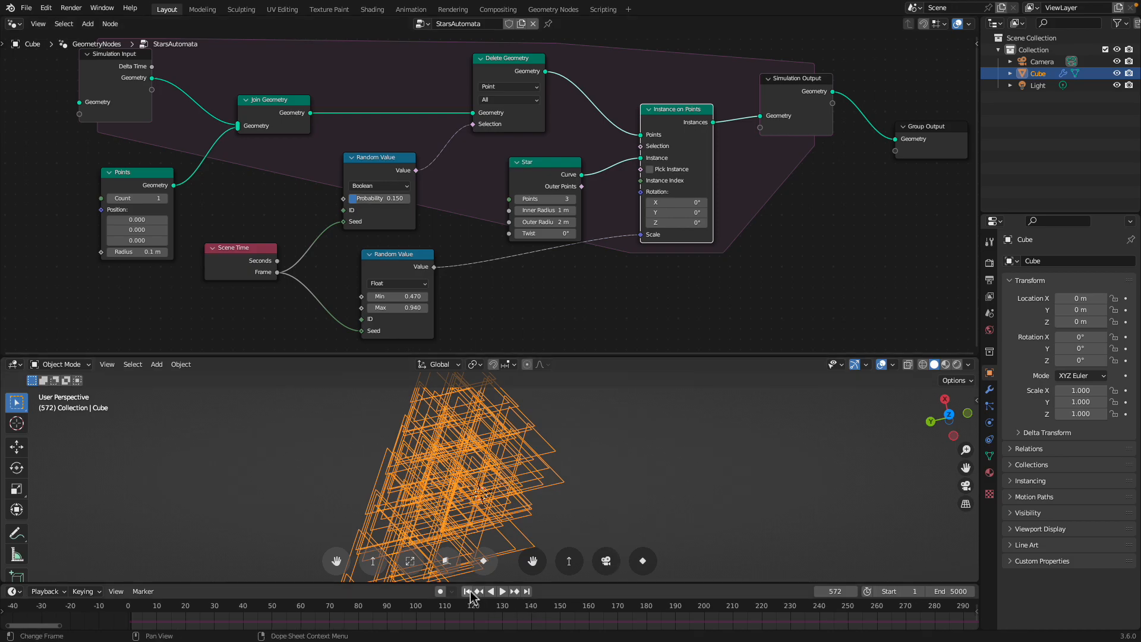
Return to the first frame and step the simulation forward one frame at a time to frame 6.
key("shift+Left")
key("Right")
key("Right")
key("Right")
key("Right")
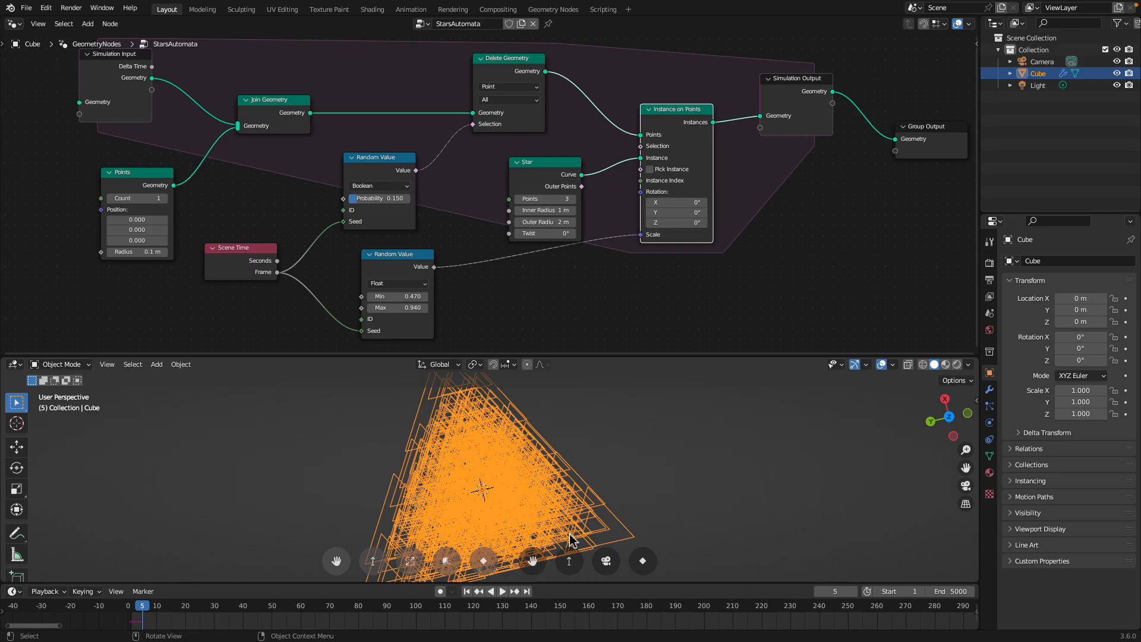
key("Right")
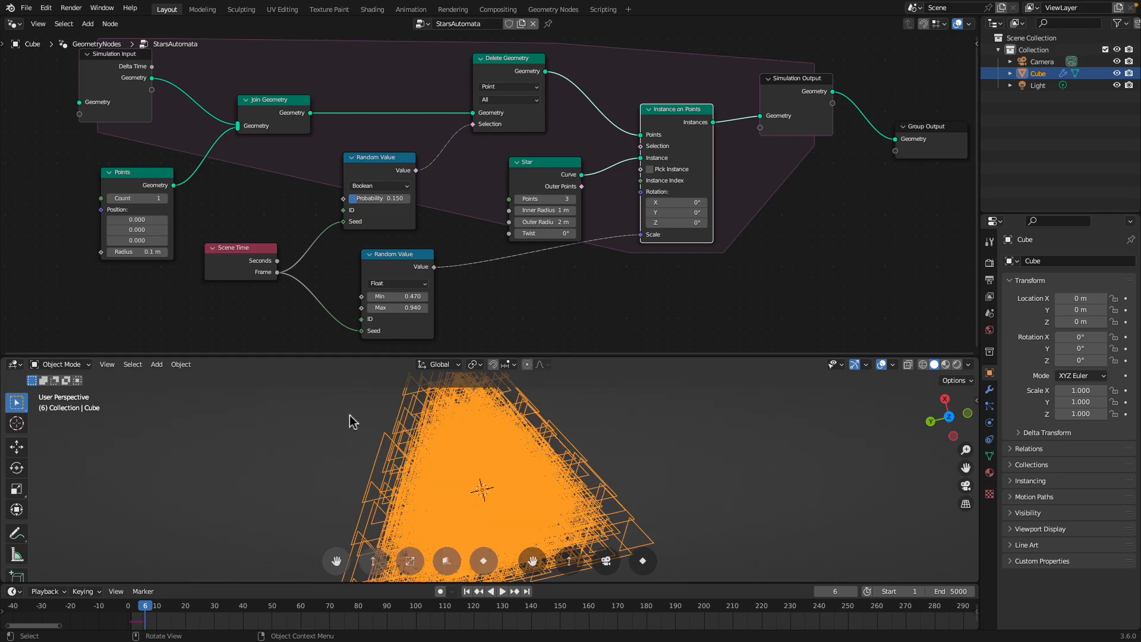
Give the 3D viewport more height and keep stepping the simulation forward frame by frame past frame 24.
left_click_drag(613, 355, 612, 277)
key("Right")
key("Right")
key("Right")
key("Right")
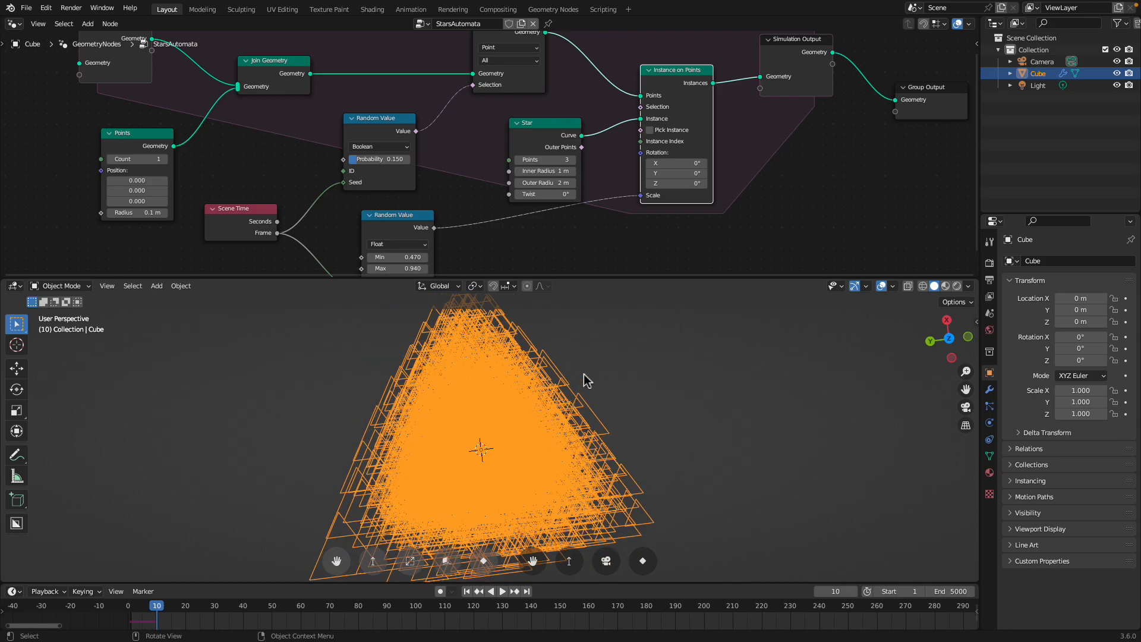
key("Right")
key("Right")
key("Right")
key("Right")
key("Right")
key("Right")
key("Right")
key("Right")
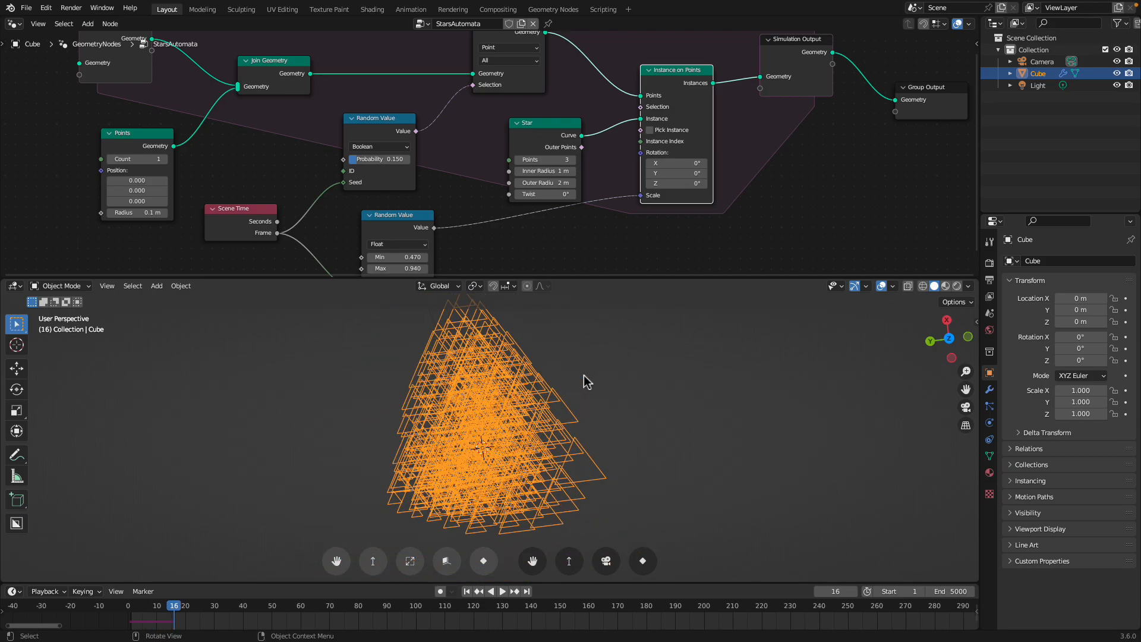
key("Right")
key("Right")
key("Right")
key("Right")
key("Right")
key("Right")
key("Right")
key("Right")
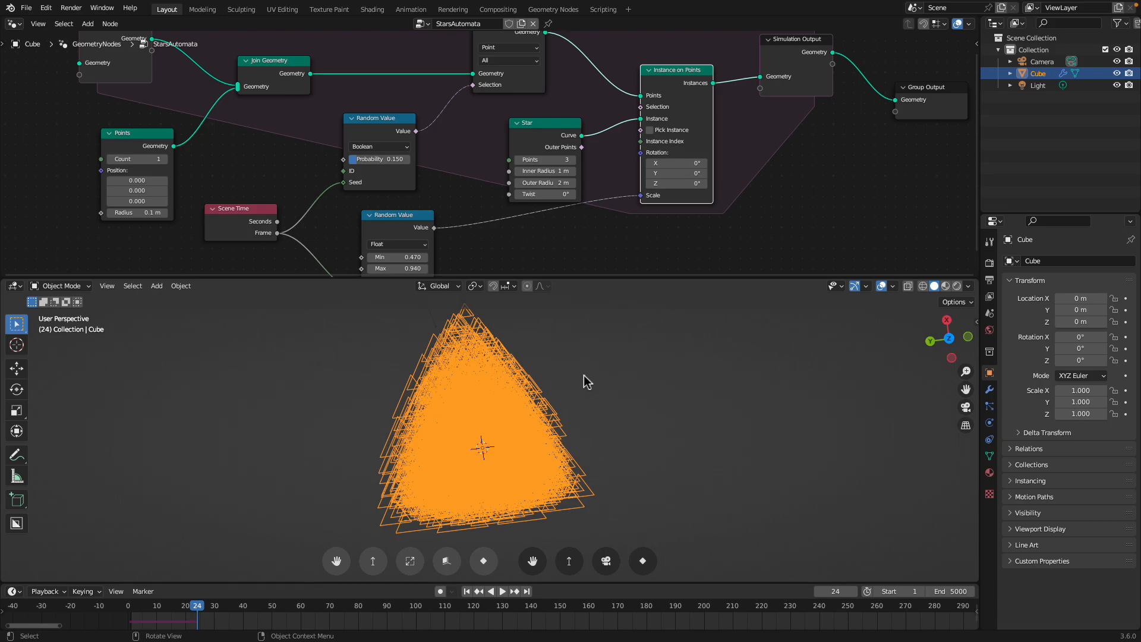
key("Right")
key("Right")
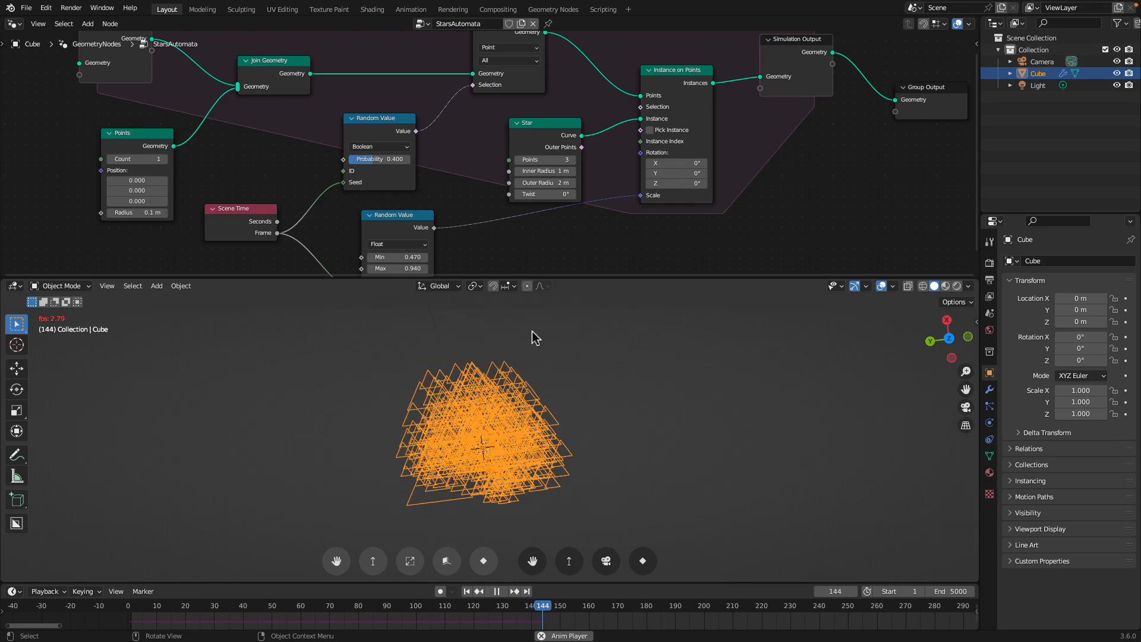
Replay the simulation from the first frame while orbiting around it, save the file, and stop playback.
left_click(467, 591)
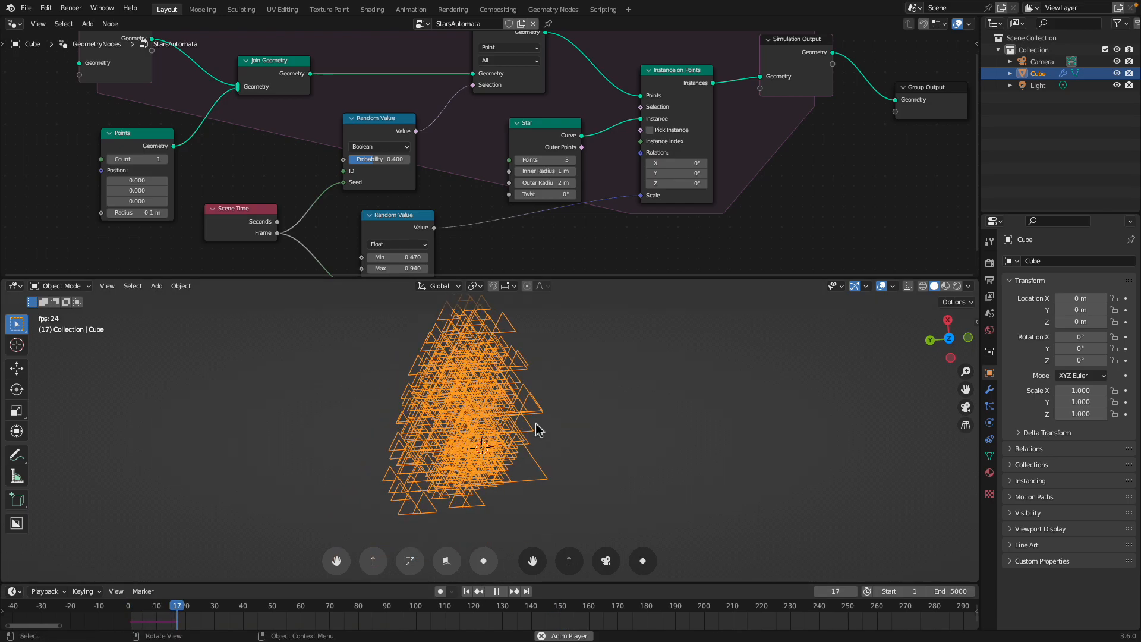
middle_click_drag(523, 423, 542, 410)
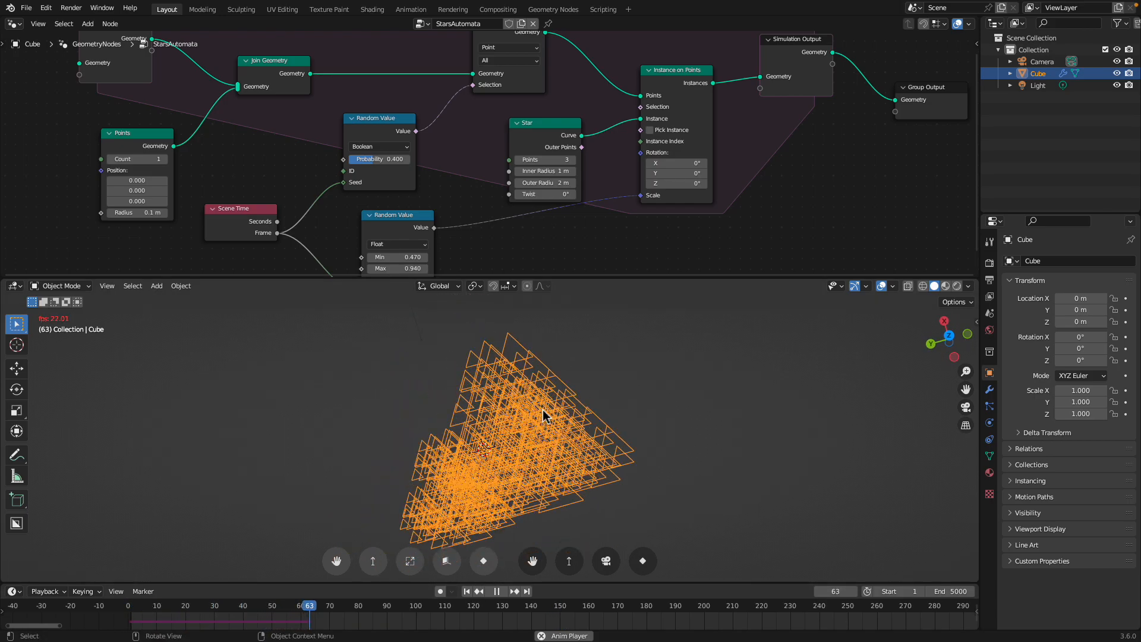
key("ctrl+s")
key("space")
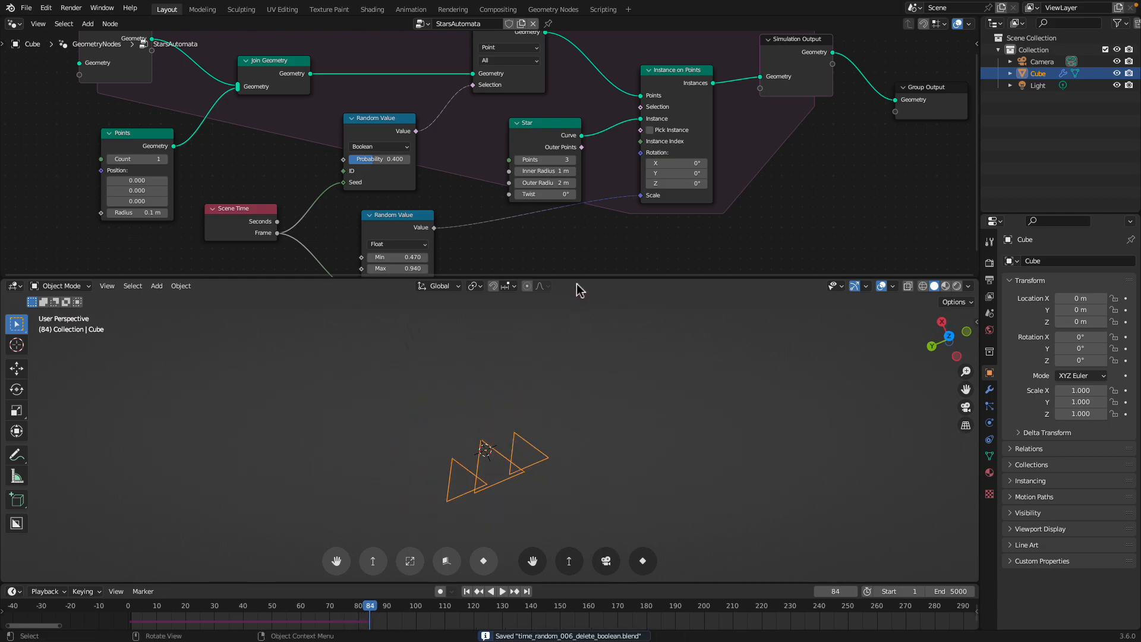
Enlarge the node editor and fit the complete StarsAutomata node tree in it for review.
left_click_drag(579, 279, 587, 417)
middle_click_drag(533, 265, 517, 296)
scroll(440, 255, "down", 1)
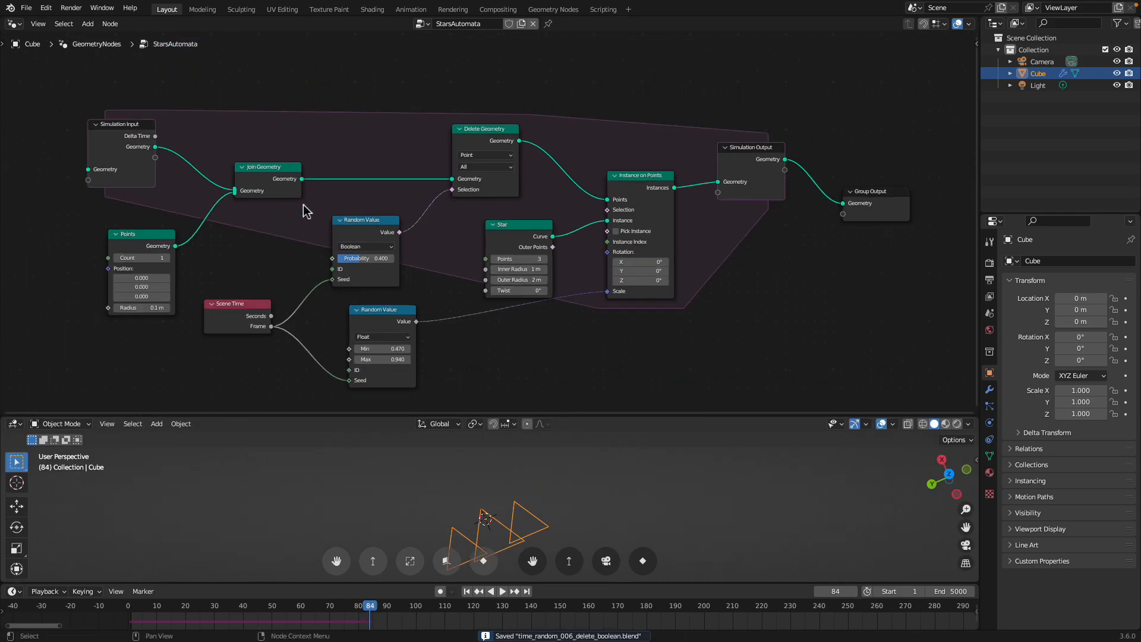
Start a new General file and select all objects in the scene.
left_click(27, 8)
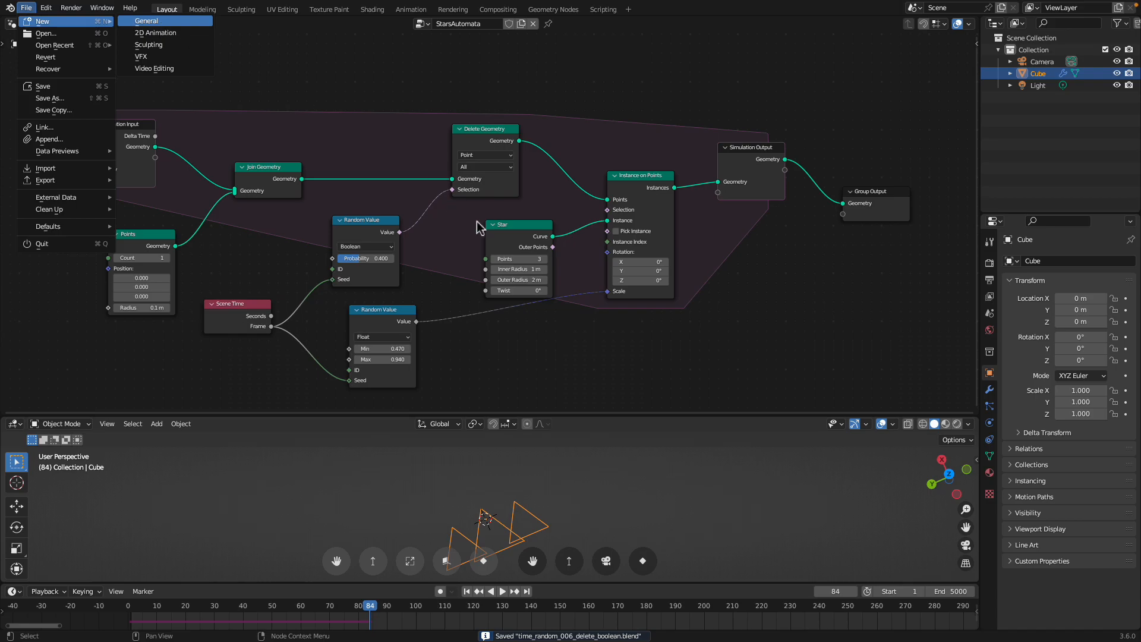
key("Return")
key("a")
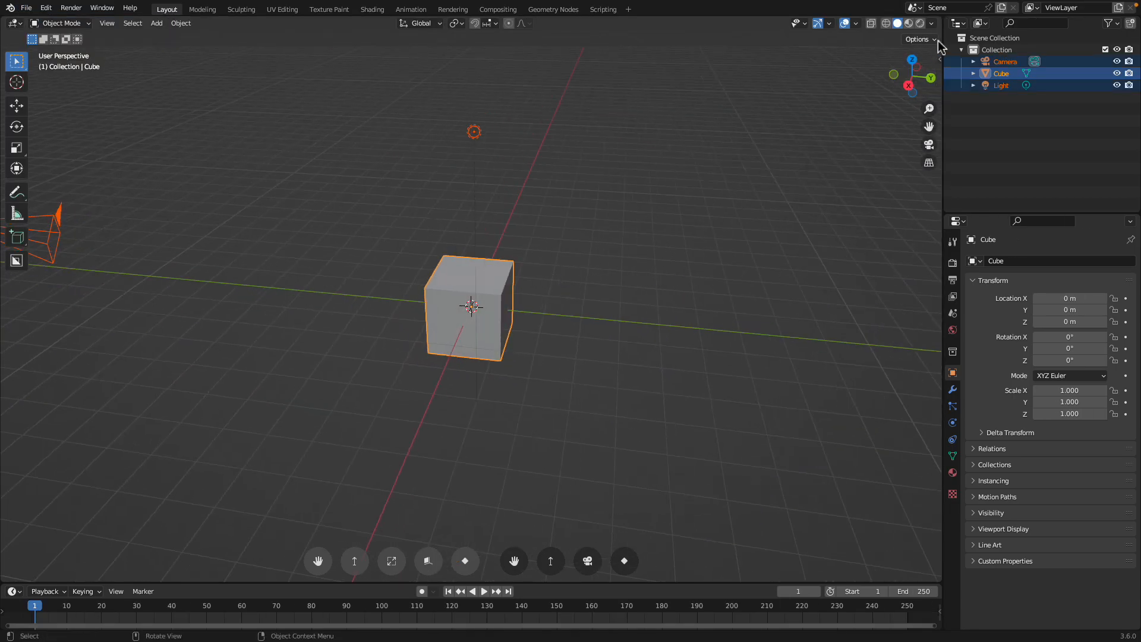
Split the viewport into two stacked areas, make the upper one a Geometry Node Editor, and create a new node tree on the Cube.
left_click_drag(940, 24, 327, 224)
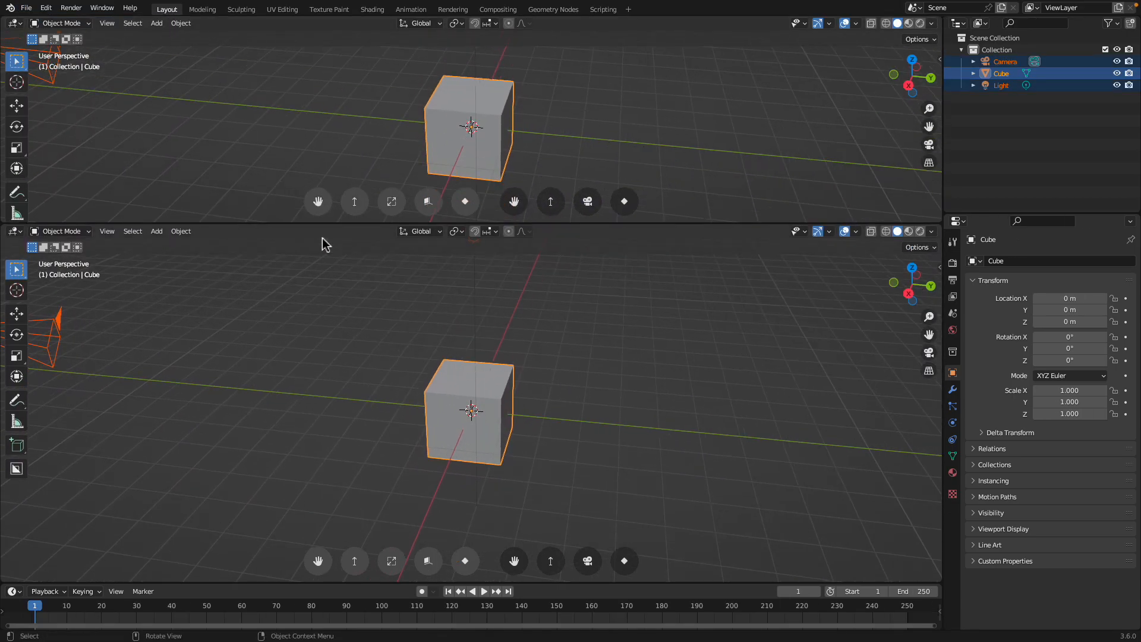
left_click(14, 24)
left_click(62, 134)
left_click(469, 27)
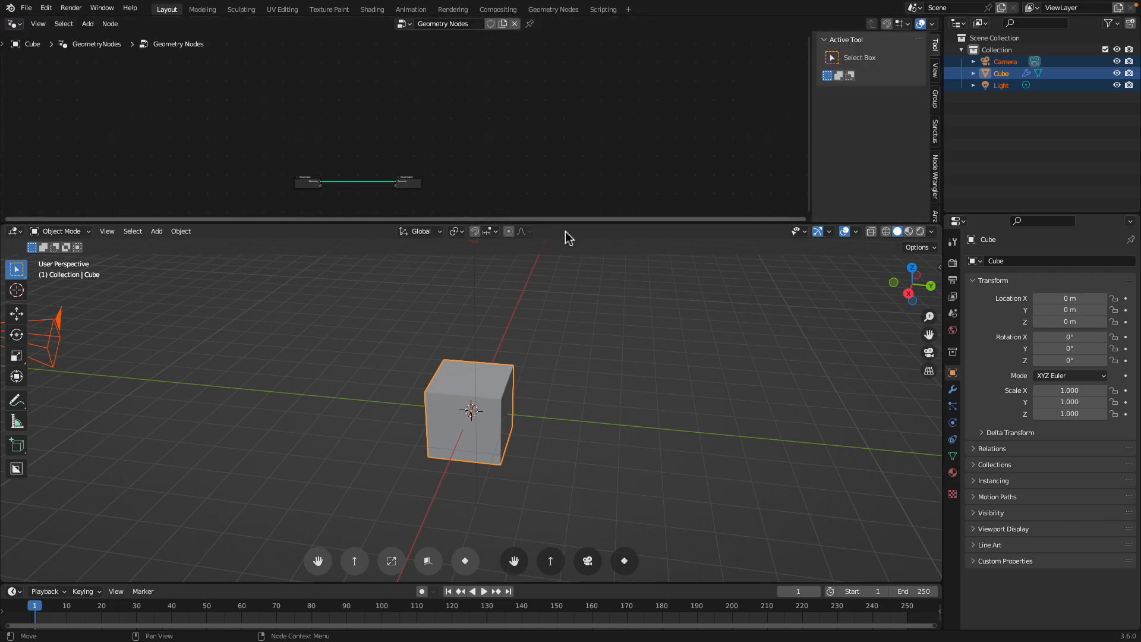
Give the node editor more height and add a Simulation Zone above the link between Group Input and Group Output.
left_click_drag(573, 223, 535, 327)
scroll(380, 155, "up", 4)
scroll(369, 142, "up", 3)
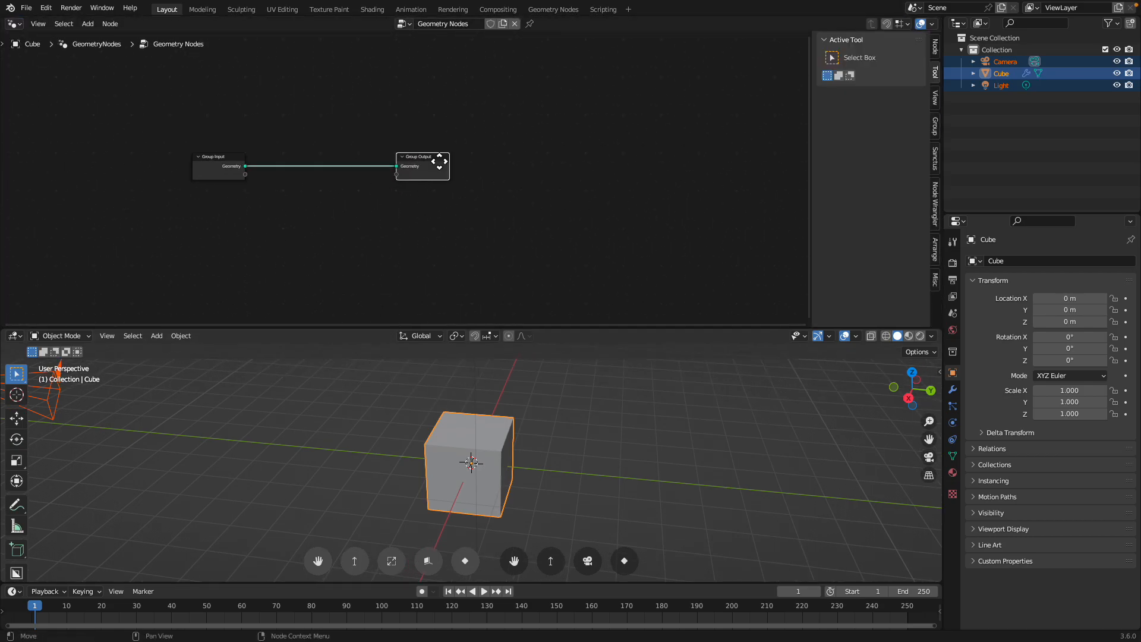
key("shift+a")
type("simul")
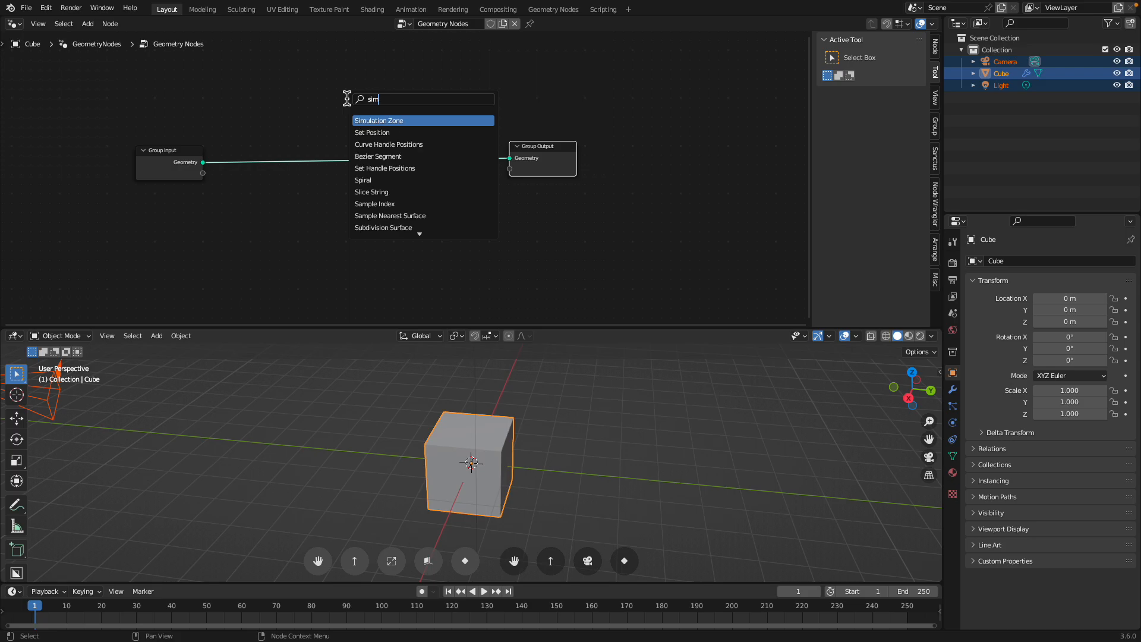
key("Return")
left_click(344, 80)
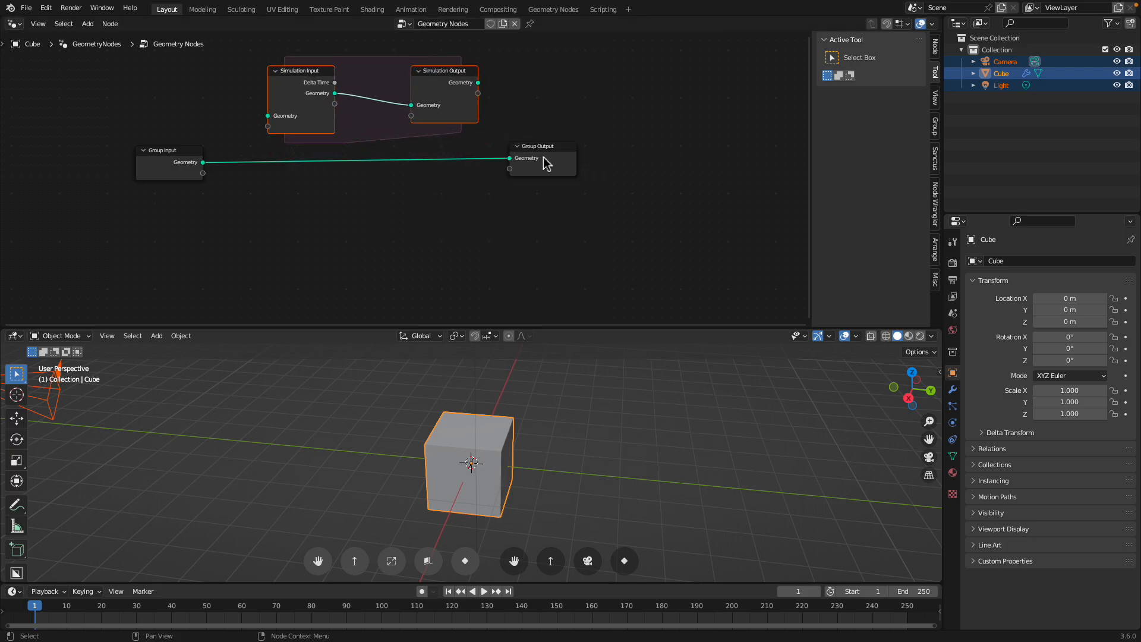
Move the Group Output and Group Input nodes clear of the Simulation Zone and hide the node editor's sidebar.
left_click_drag(540, 159, 609, 180)
left_click_drag(169, 168, 169, 218)
scroll(204, 219, "up", 1)
left_click_drag(643, 172, 657, 191)
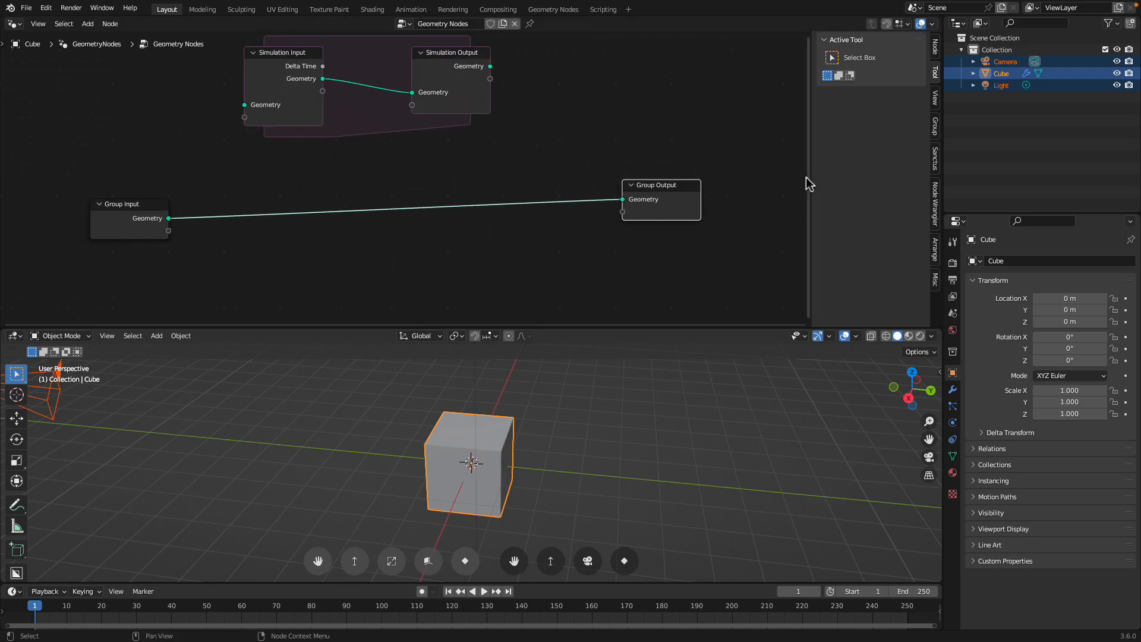
key("n")
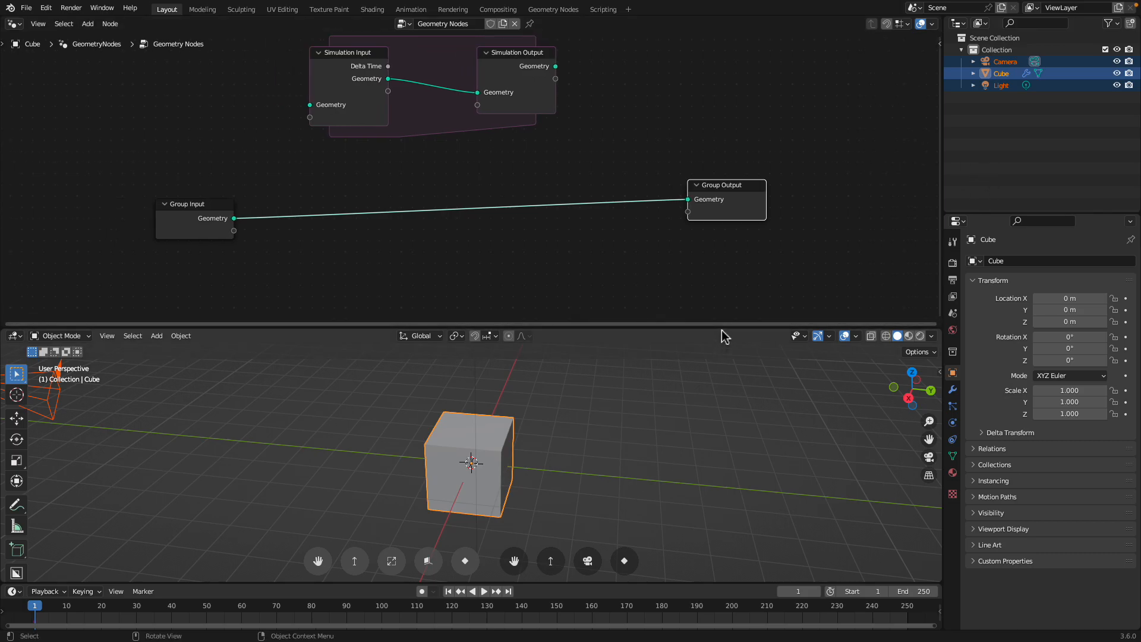
Add a Star node and an Instance on Points node below the Group Input and Group Output link.
left_click_drag(724, 326, 724, 348)
key("shift+a")
type("star")
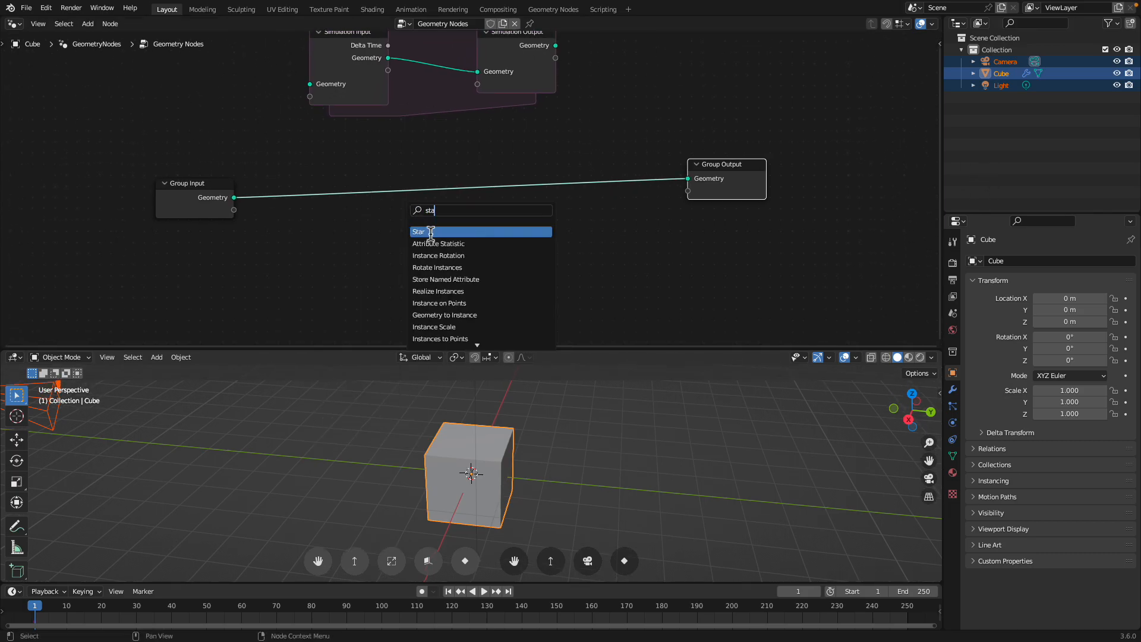
key("Return")
left_click(317, 264)
key("shift+a")
type("instan p")
key("Return")
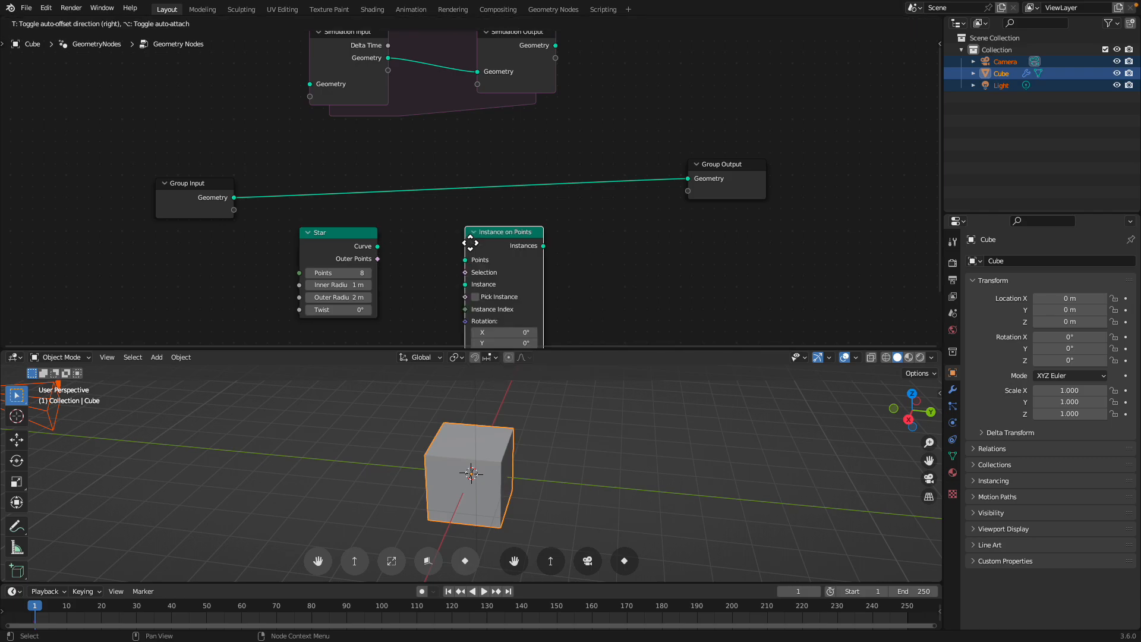
left_click(472, 242)
Duplicate the Star, link the two Stars to the Points and Instance inputs of Instance on Points, and link its Instances to Group Output.
middle_click_drag(443, 250, 448, 201)
scroll(449, 201, "down", 1)
left_click(365, 199)
key("shift+d")
left_click(355, 290)
left_click_drag(388, 198, 457, 212)
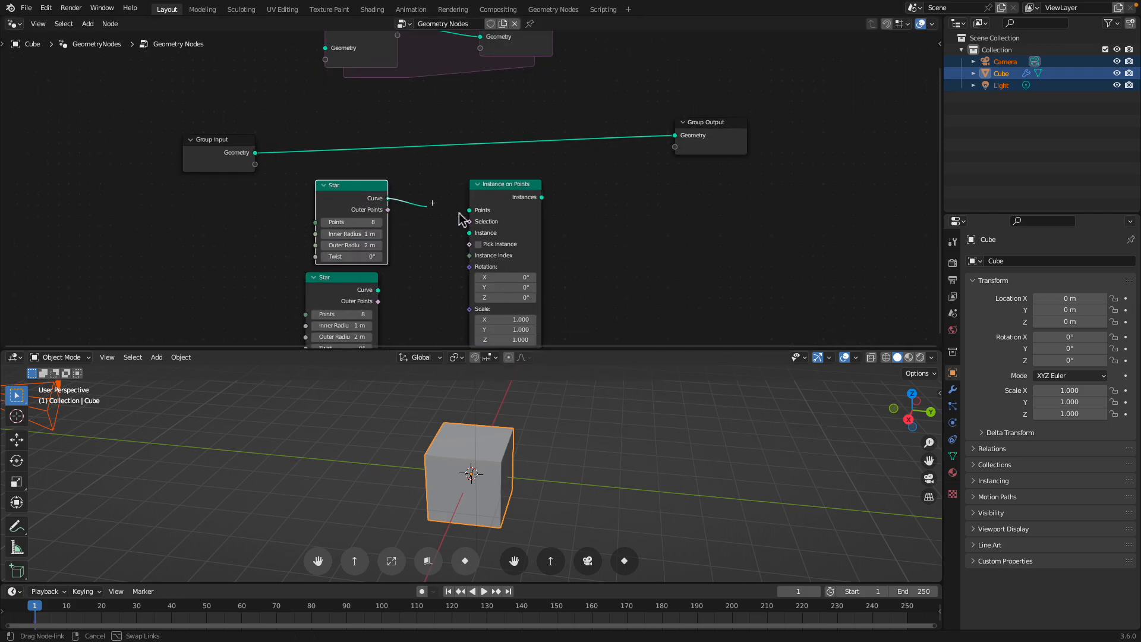
left_click_drag(379, 291, 469, 237)
left_click_drag(541, 197, 692, 145)
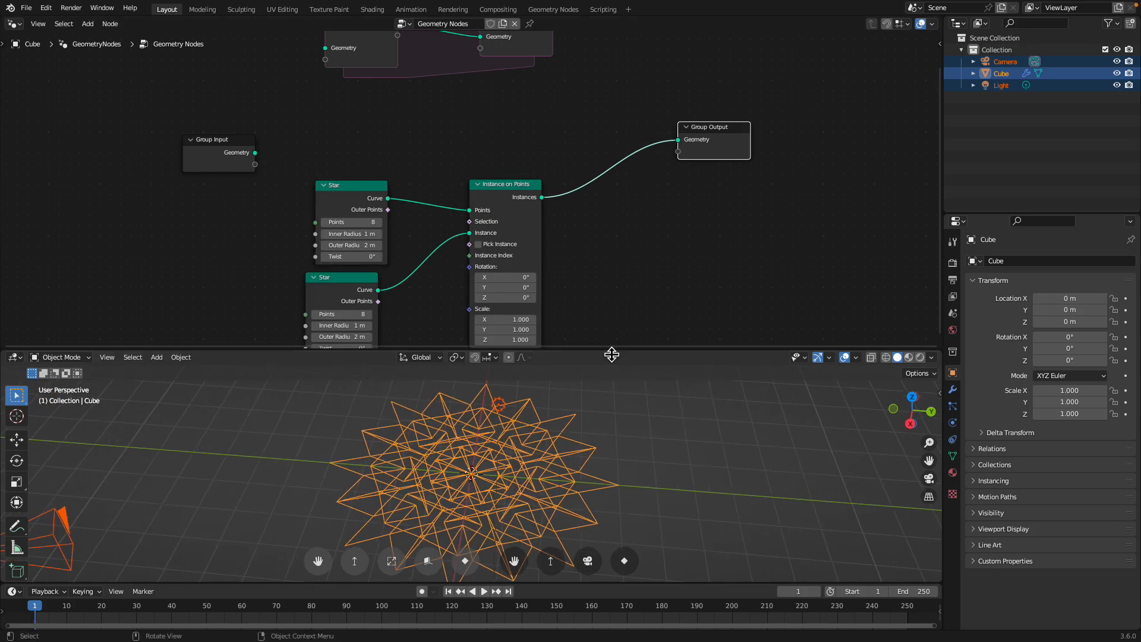
Give the 3D viewport more height and space the two Star nodes apart vertically.
left_click_drag(614, 347, 614, 312)
left_click_drag(365, 180, 357, 145)
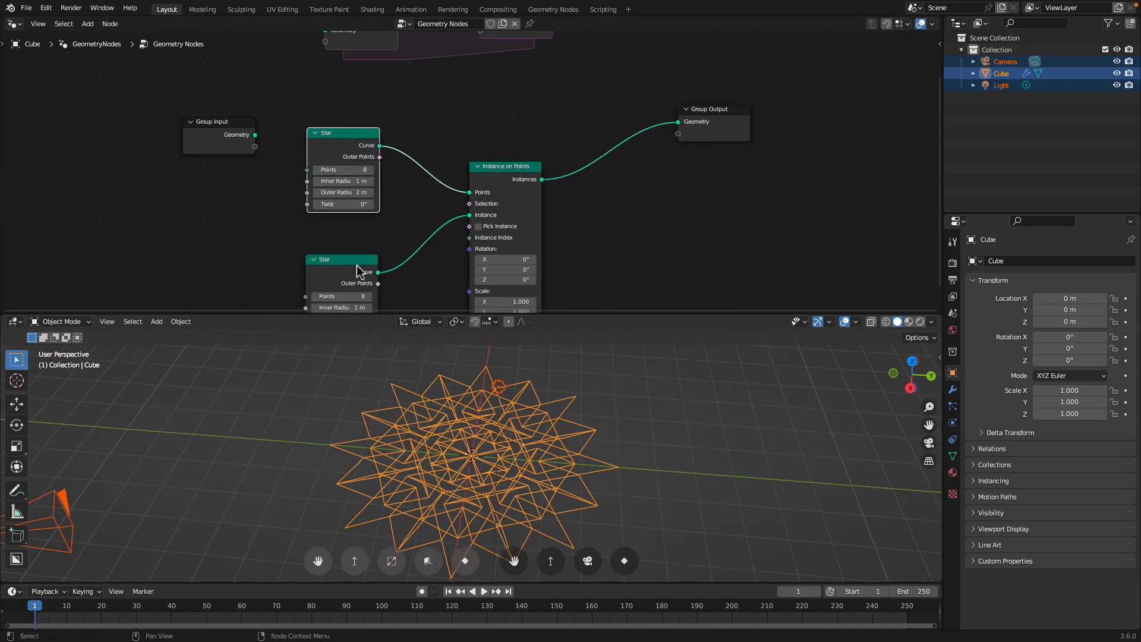
left_click_drag(357, 266, 369, 248)
middle_click_drag(356, 253, 364, 222)
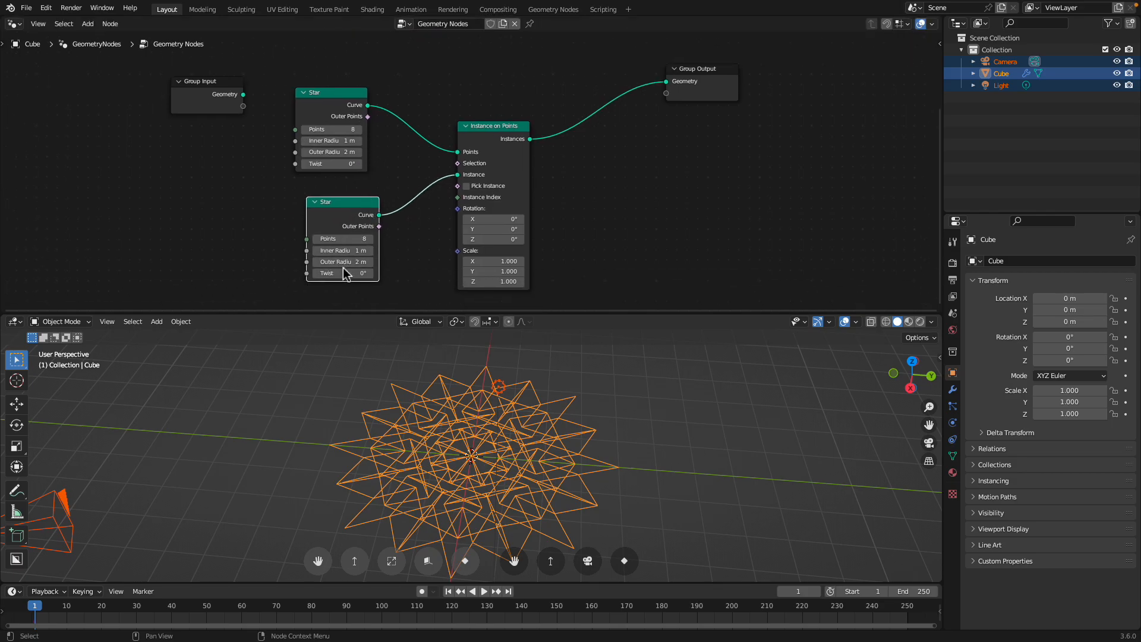
Set the Instance on Points scale to 0.280 on all three axes and move the node closer to the Stars.
left_click_drag(493, 261, 447, 261)
middle_click_drag(535, 410, 518, 443)
left_click_drag(514, 139, 486, 128)
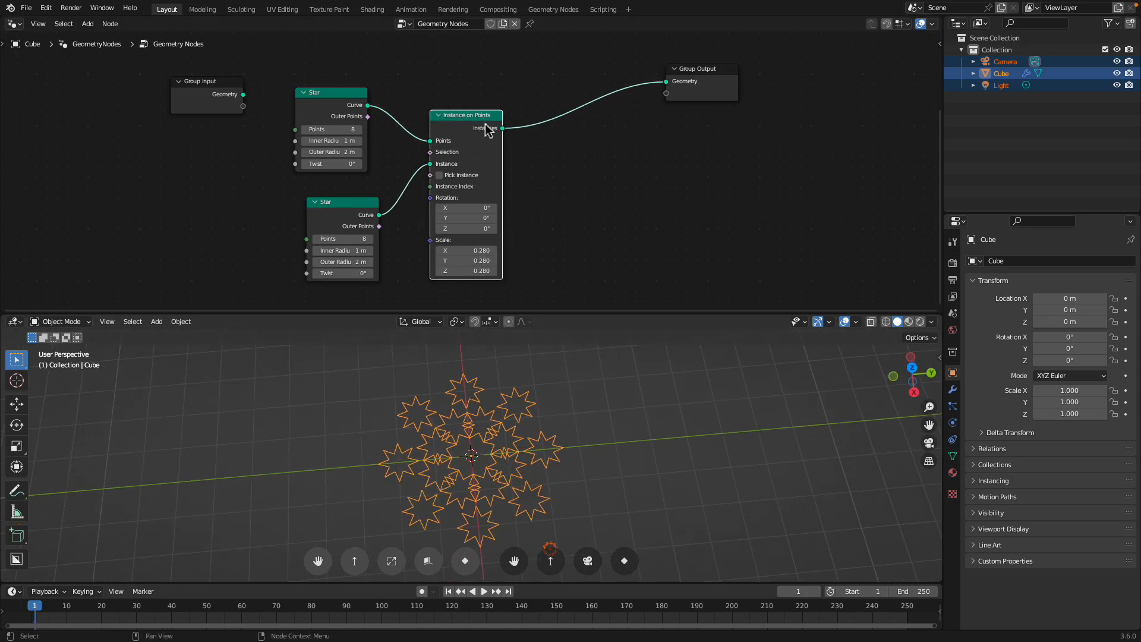
Make room before Group Output and duplicate the two Stars with their Instance on Points node beside the originals.
left_click_drag(707, 71, 804, 83)
scroll(475, 114, "down", 1)
left_click_drag(325, 80, 467, 256)
middle_click_drag(474, 233, 351, 230)
key("shift+d")
left_click(462, 156)
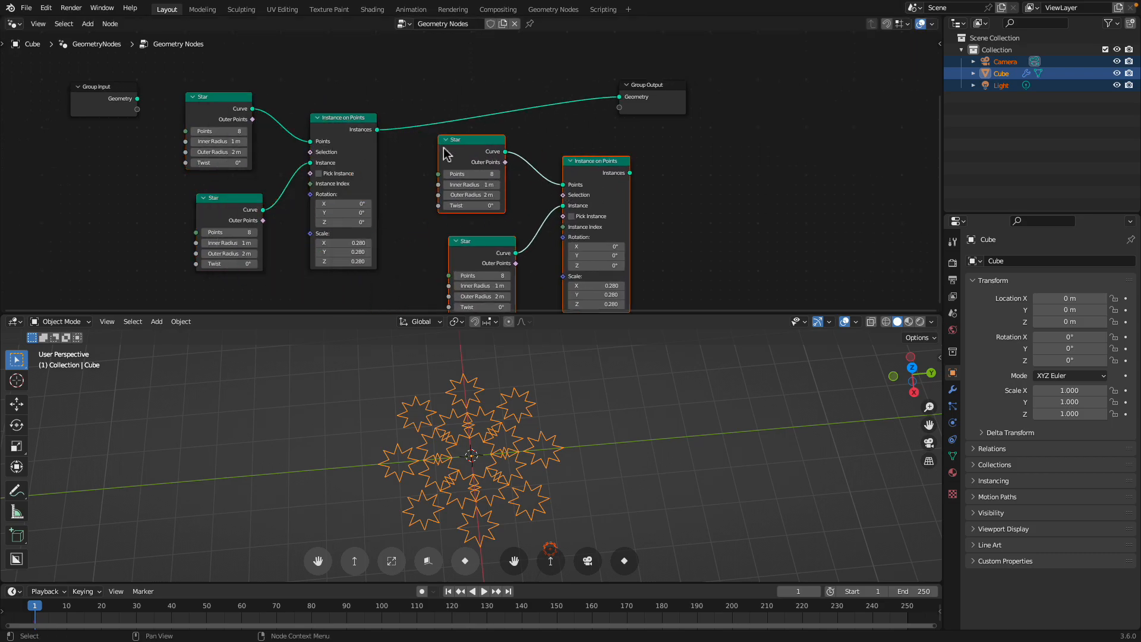
Chain the first Instance on Points into the duplicate's Points input, route the duplicate to Group Output, and delete the replaced Star copy.
left_click_drag(377, 129, 494, 159)
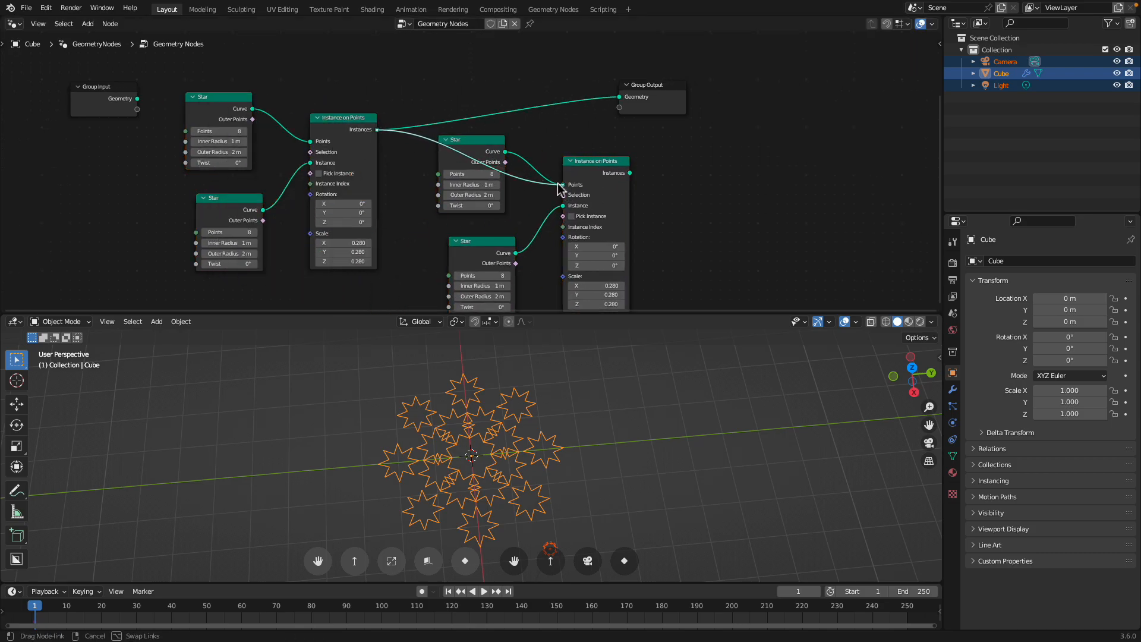
left_click_drag(629, 174, 623, 97)
left_click_drag(661, 93, 760, 127)
left_click(487, 144)
key("x")
Rearrange the second Instance on Points, its Star and Group Output to leave free space between them.
left_click_drag(591, 181, 584, 195)
middle_click_drag(584, 195, 554, 135)
left_click_drag(460, 192, 439, 147)
middle_click_drag(483, 148, 401, 168)
left_click_drag(659, 86, 722, 74)
left_click_drag(369, 157, 364, 214)
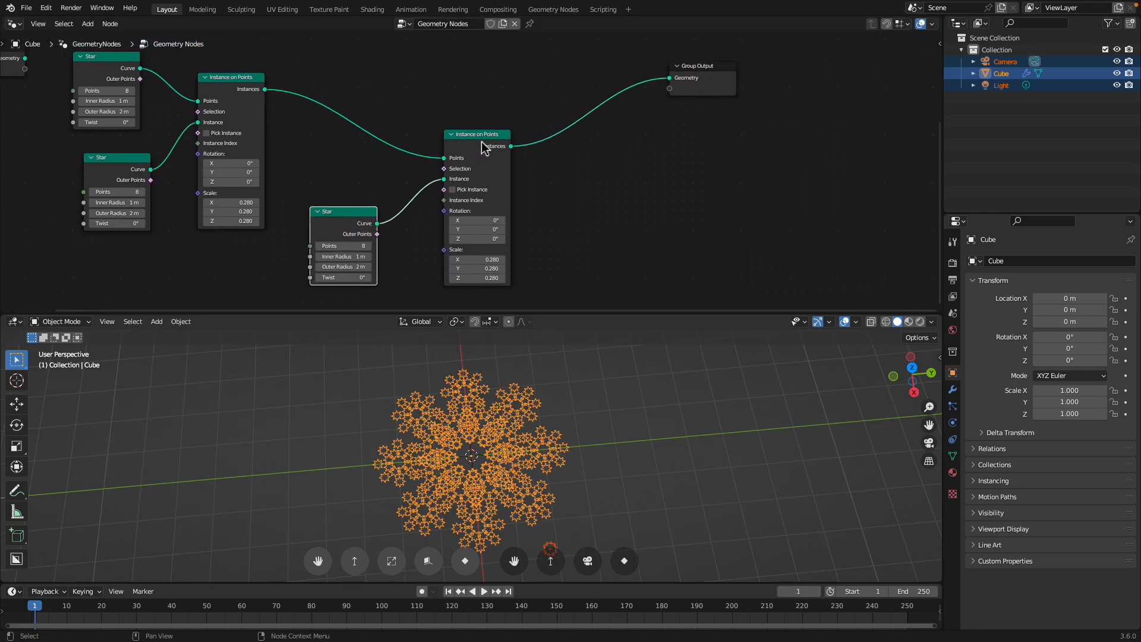
Duplicate the second Star and Instance on Points pair and place the copy in front of Group Output.
left_click_drag(482, 144, 442, 134)
left_click_drag(355, 97, 461, 241)
key("shift+d")
left_click(692, 278)
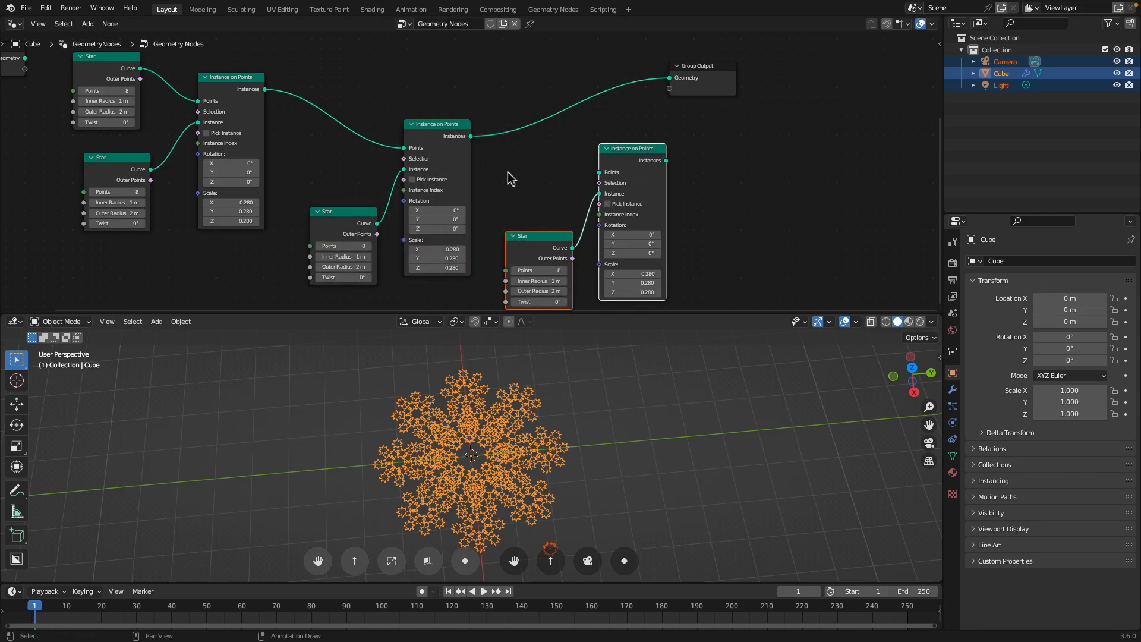
Link the second Instance on Points to the third one's Points input and insert the third before Group Output.
left_click_drag(471, 136, 597, 173)
left_click_drag(666, 160, 752, 102)
scroll(530, 439, "up", 1)
middle_click_drag(538, 414, 531, 439)
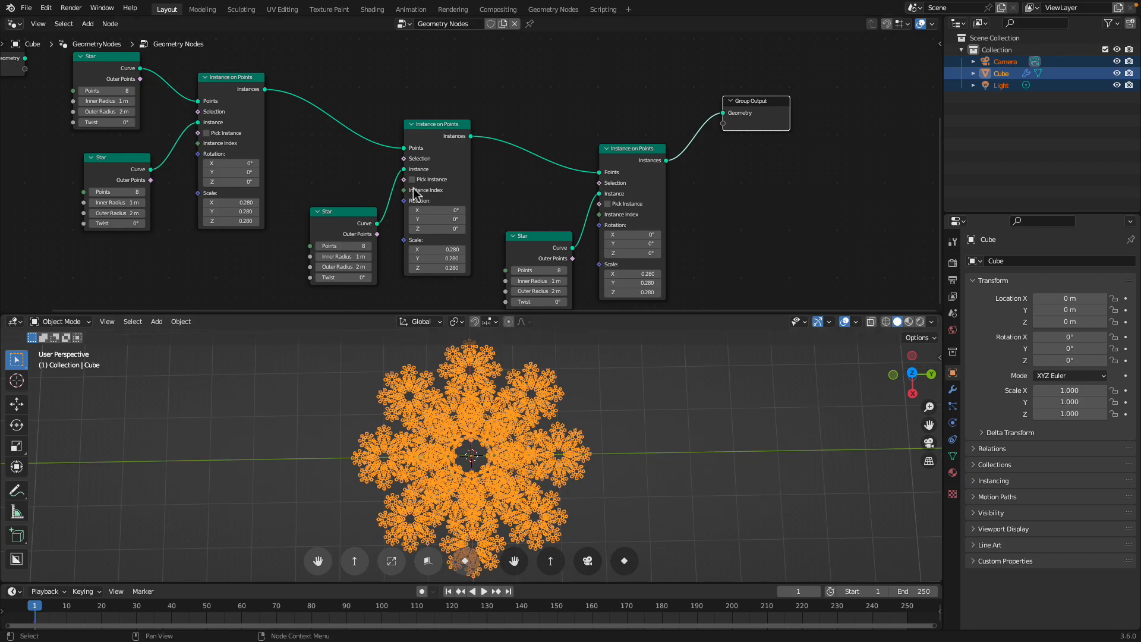
Tidy the layout by moving the instance Star nodes upward beside their Instance on Points nodes.
middle_click_drag(395, 186, 409, 158)
scroll(406, 187, "down", 1)
middle_click_drag(428, 204, 465, 212)
scroll(497, 198, "down", 1)
left_click_drag(584, 219, 574, 189)
left_click_drag(397, 199, 382, 160)
left_click_drag(219, 153, 215, 150)
scroll(247, 129, "up", 1)
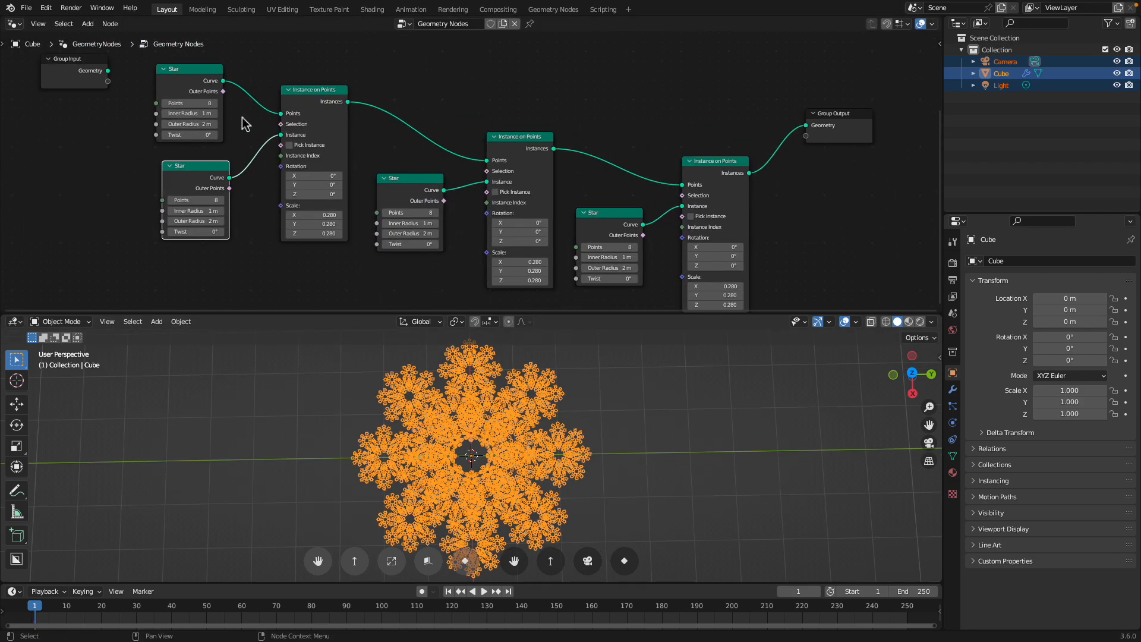
Link the first Star's Curve to the Instance input of all three Instance on Points nodes and delete the other Star nodes.
left_click_drag(224, 83, 277, 126)
left_click(228, 164)
key("x")
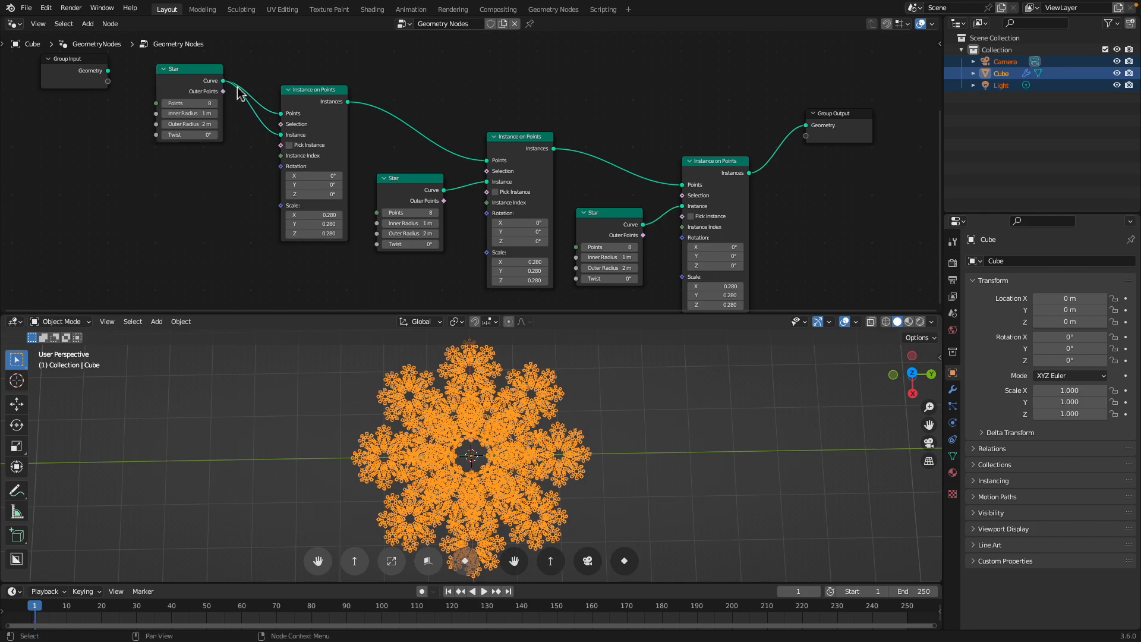
left_click_drag(486, 185, 487, 183)
left_click(418, 190)
key("x")
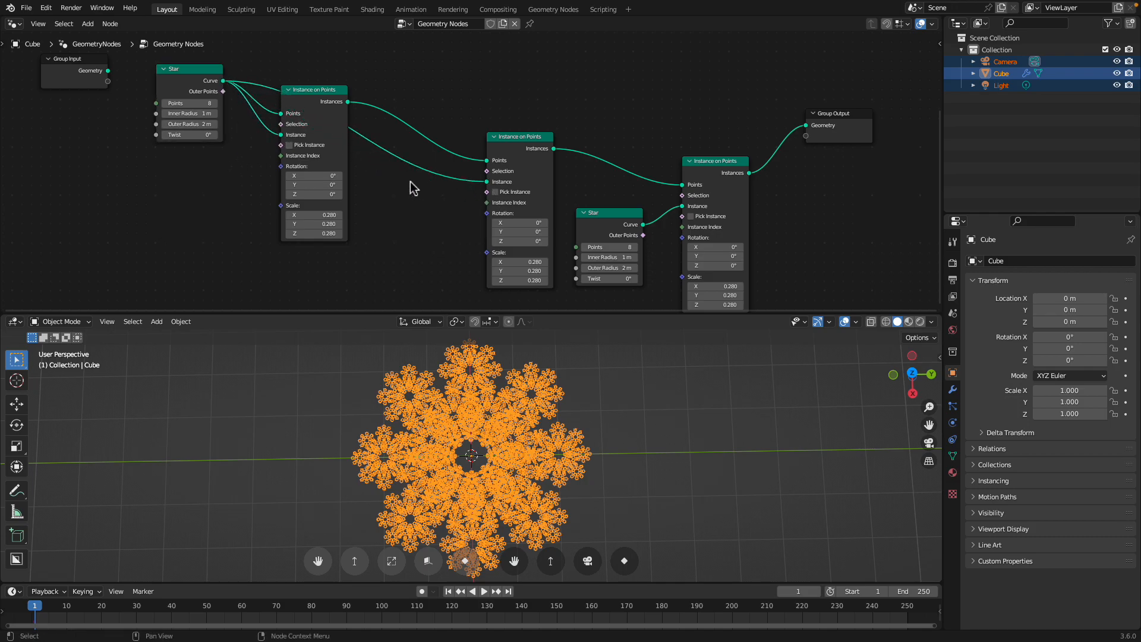
left_click_drag(224, 83, 677, 209)
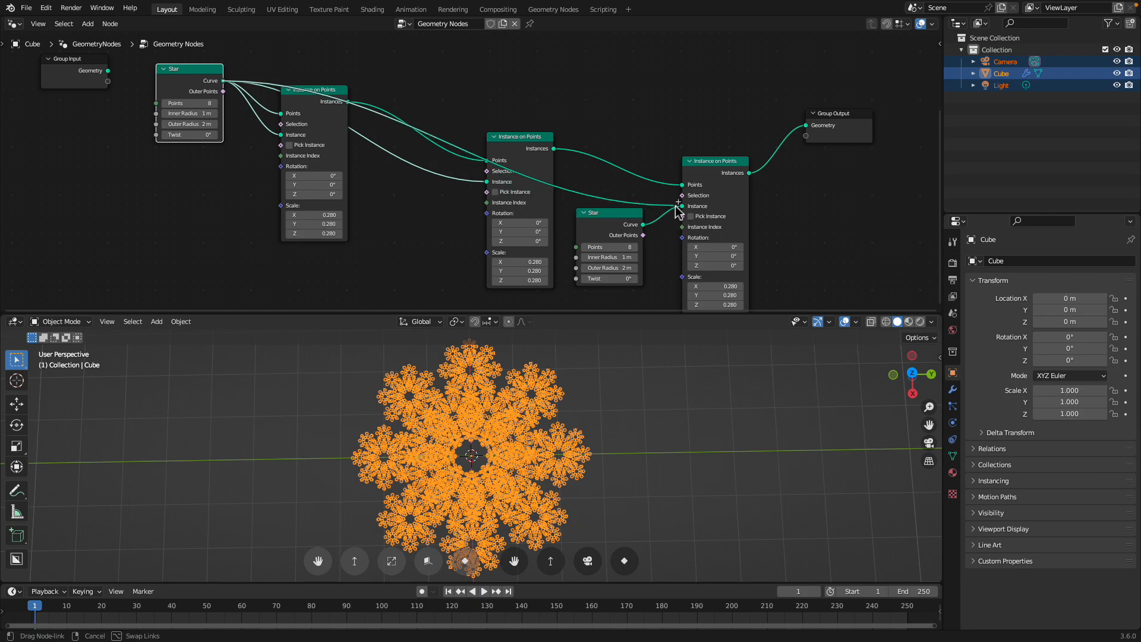
left_click(630, 223)
key("x")
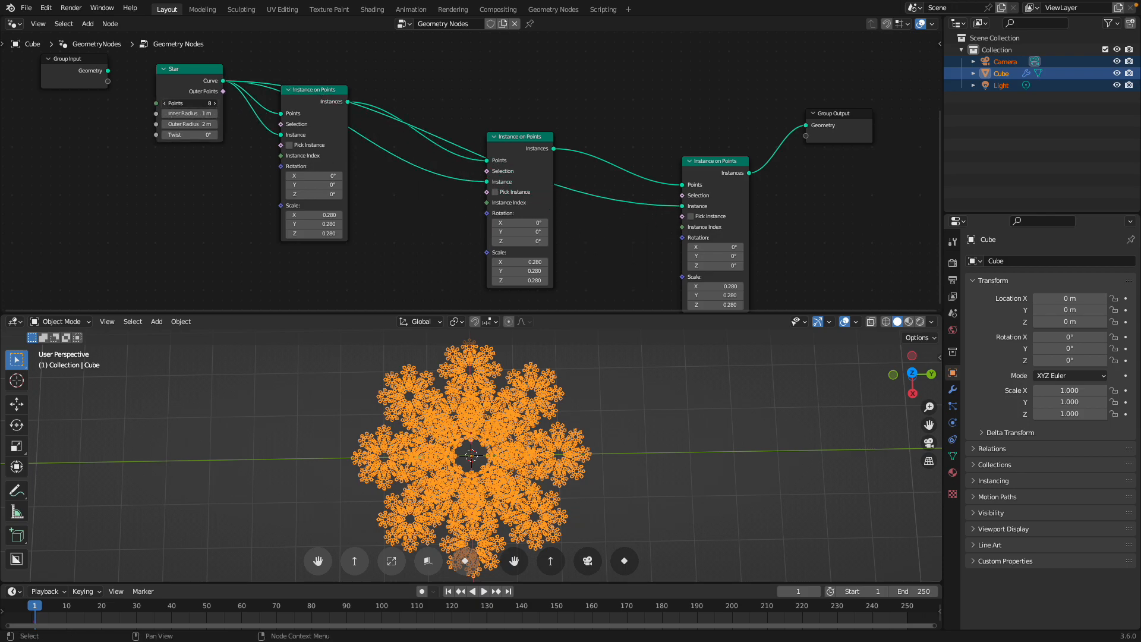
Try the shared Star with 5 points, and return its Points value to 8.
left_click(164, 104)
left_click(164, 104)
left_click(164, 103)
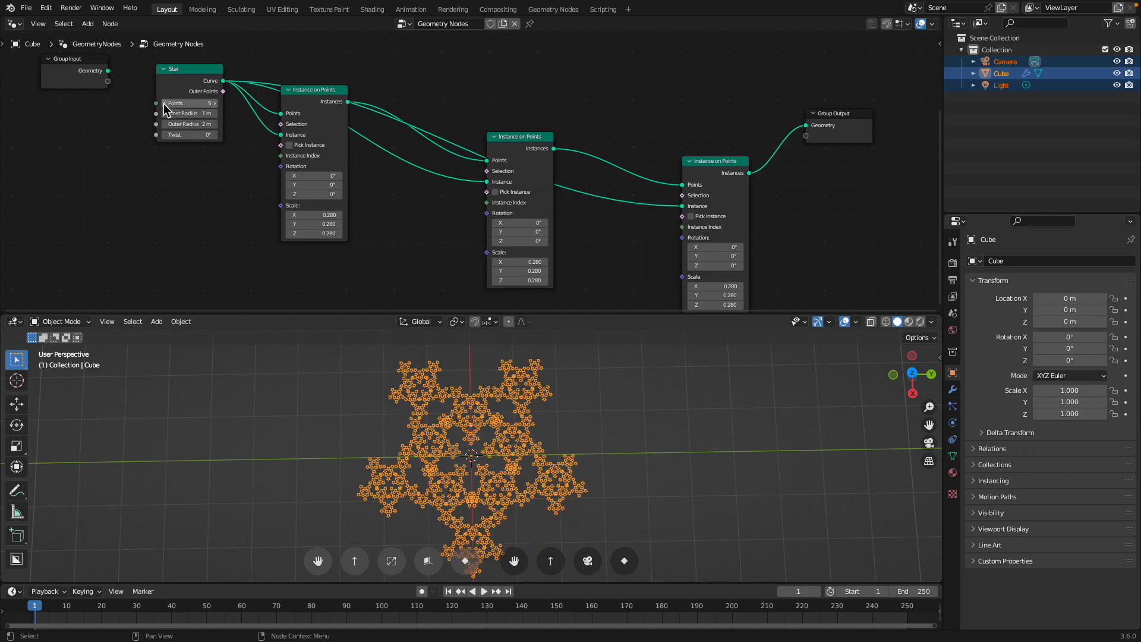
left_click(215, 104)
left_click(215, 103)
left_click(215, 103)
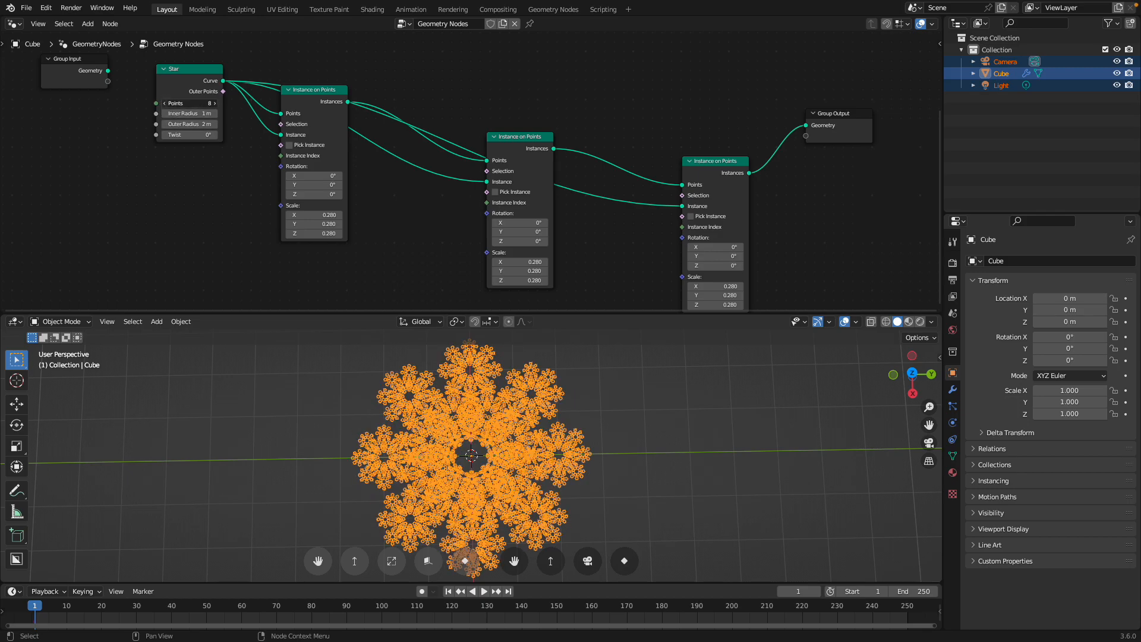
Set the shared Star's Points to 6.
left_click(164, 103)
left_click(164, 103)
middle_click_drag(452, 446, 501, 448)
Save the file on the Desktop as star_fractal_001.blend.
key("super+s")
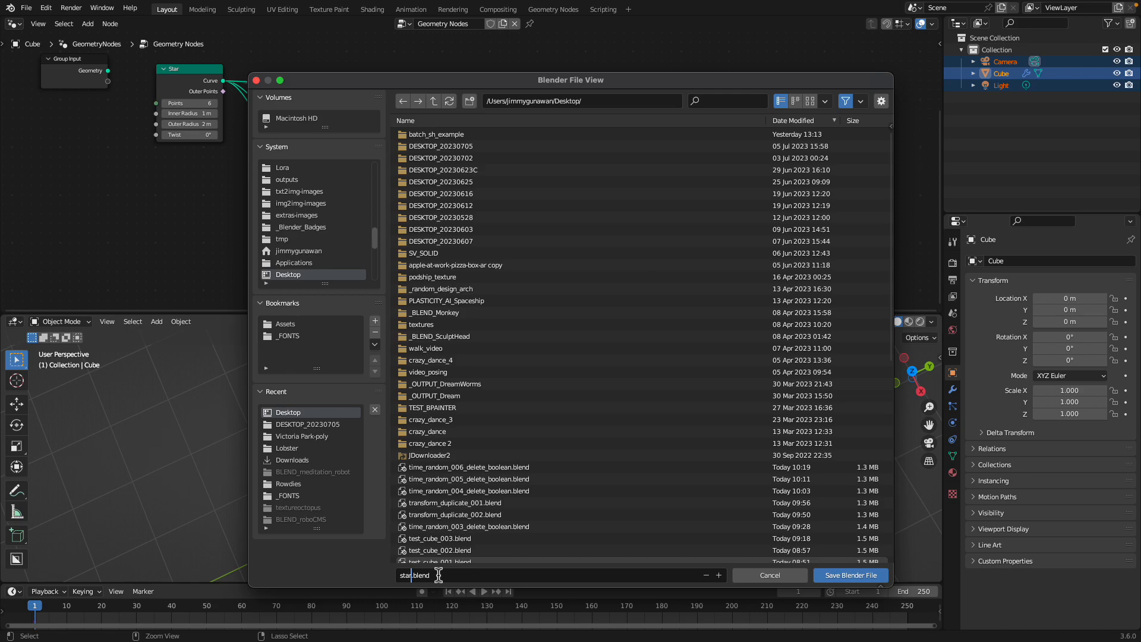
key("Return")
left_click(845, 579)
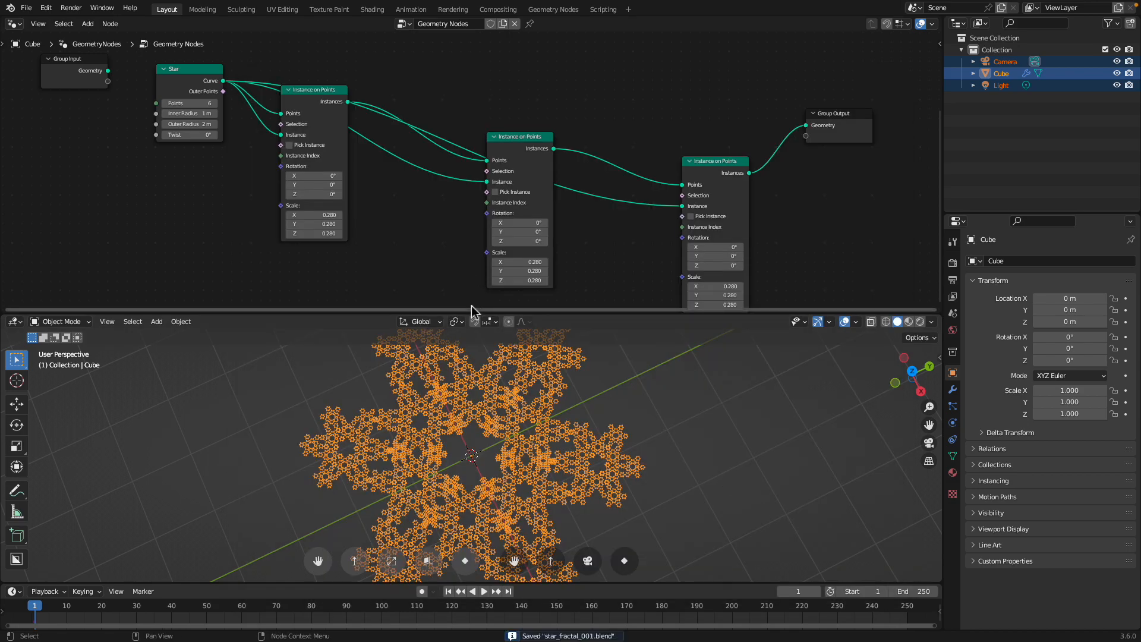
Set the Star's Inner Radius to 0.86 m and its Outer Radius to 1.58 m.
left_click_drag(478, 317, 564, 313)
middle_click_drag(555, 395, 500, 434)
scroll(485, 449, "up", 2)
scroll(197, 157, "up", 1)
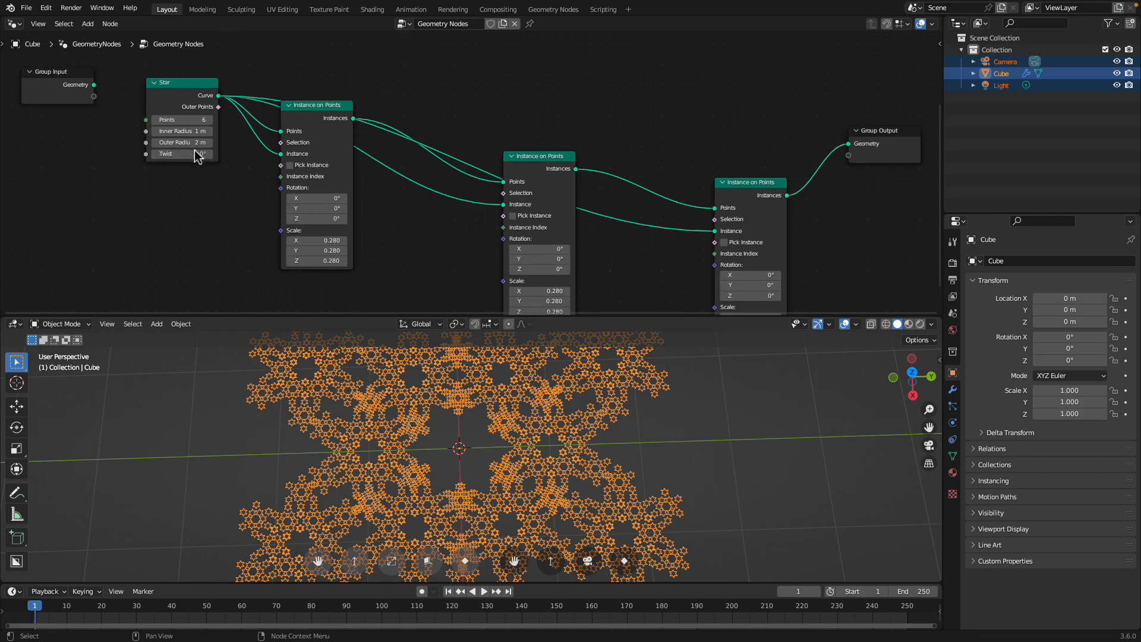
left_click_drag(198, 136, 165, 142)
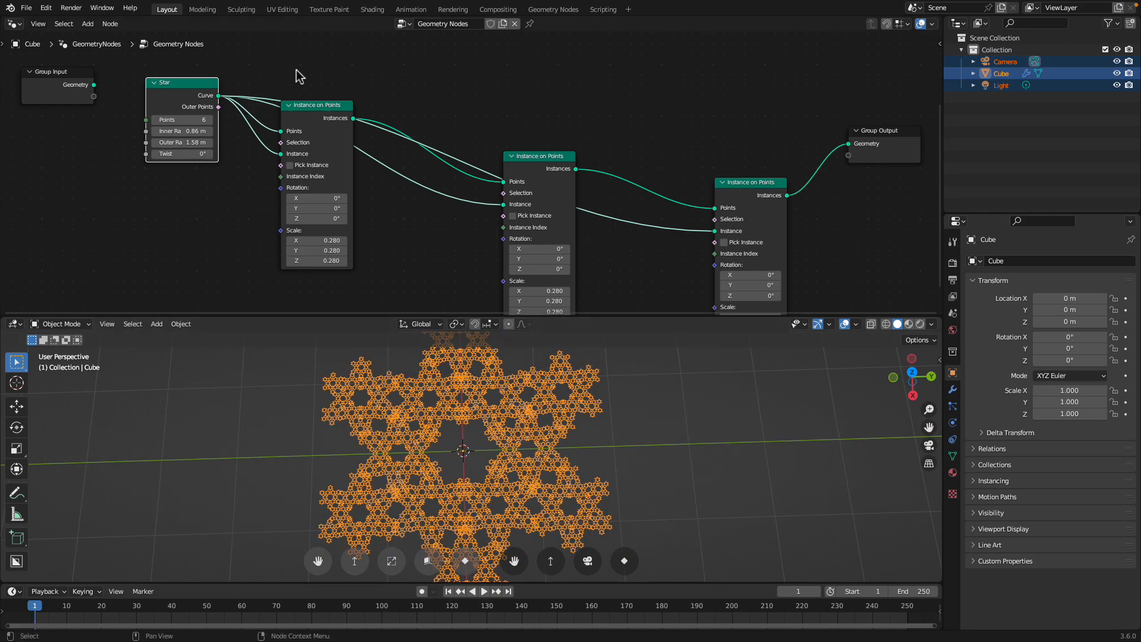
Set the uniform scales of the three chained Instance on Points nodes to 0.340, 0.320 and 0.290, and save the file.
middle_click_drag(497, 458, 443, 435)
mouse_move(321, 233)
left_mouse_down()
mouse_move(297, 233)
mouse_move(333, 233)
left_mouse_up()
middle_click_drag(460, 220, 453, 166)
left_click_drag(522, 226, 553, 224)
mouse_move(732, 254)
left_mouse_down()
mouse_move(725, 274)
mouse_move(736, 274)
left_mouse_up()
middle_click_drag(573, 175, 583, 207)
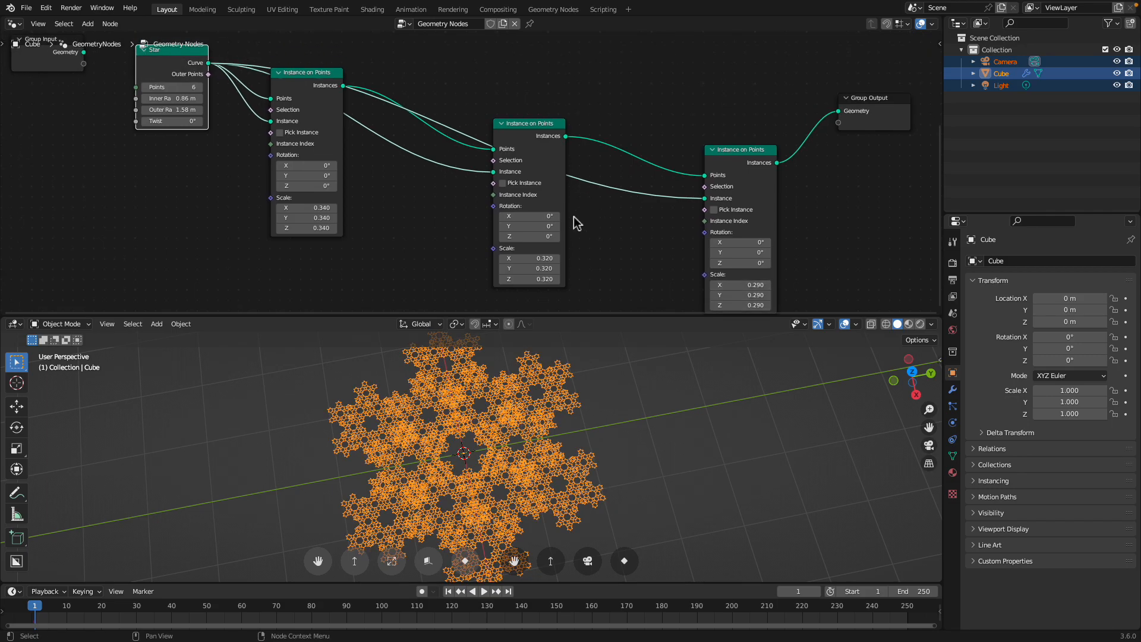
key("ctrl+s")
Compact the layout by moving the second and third Instance on Points and Group Output closer to the first one.
left_click_drag(525, 132, 409, 104)
left_click_drag(703, 163, 470, 110)
middle_click_drag(600, 111, 614, 150)
left_click_drag(880, 136, 639, 107)
Add a Simulation Zone above the star nodes, spread its input and output apart, and enlarge the node editor.
middle_click_drag(595, 168, 642, 262)
middle_click_drag(543, 224, 543, 291)
left_click_drag(428, 114, 663, 119)
left_click_drag(718, 282, 771, 267)
left_click_drag(721, 316, 721, 420)
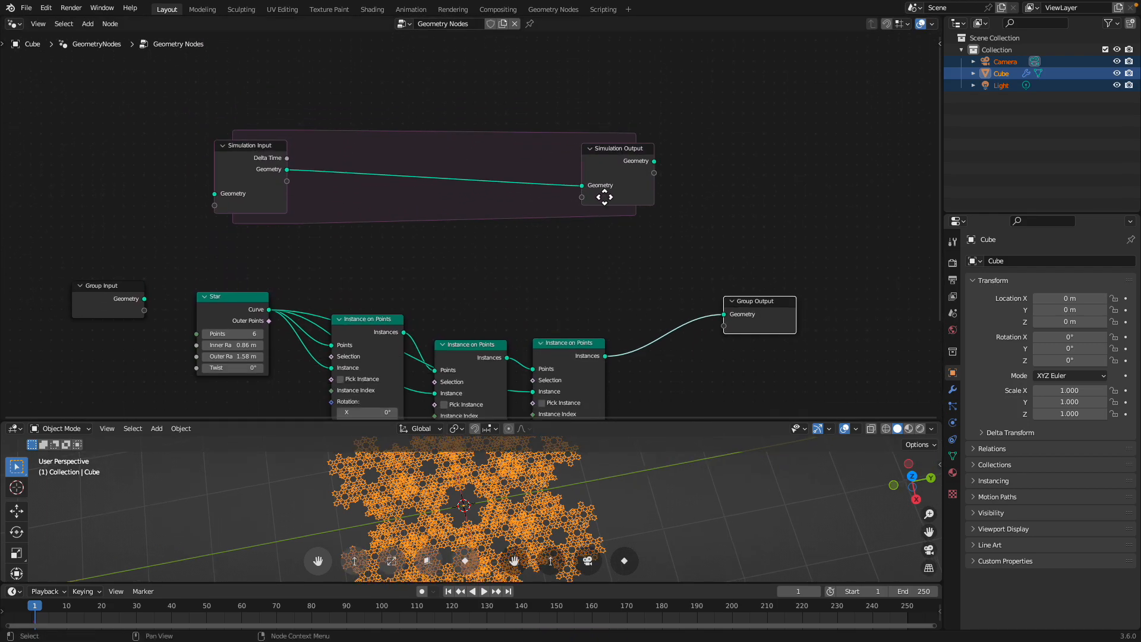
Delete the second and third Instance on Points nodes.
middle_click_drag(605, 218, 603, 102)
left_click(470, 246)
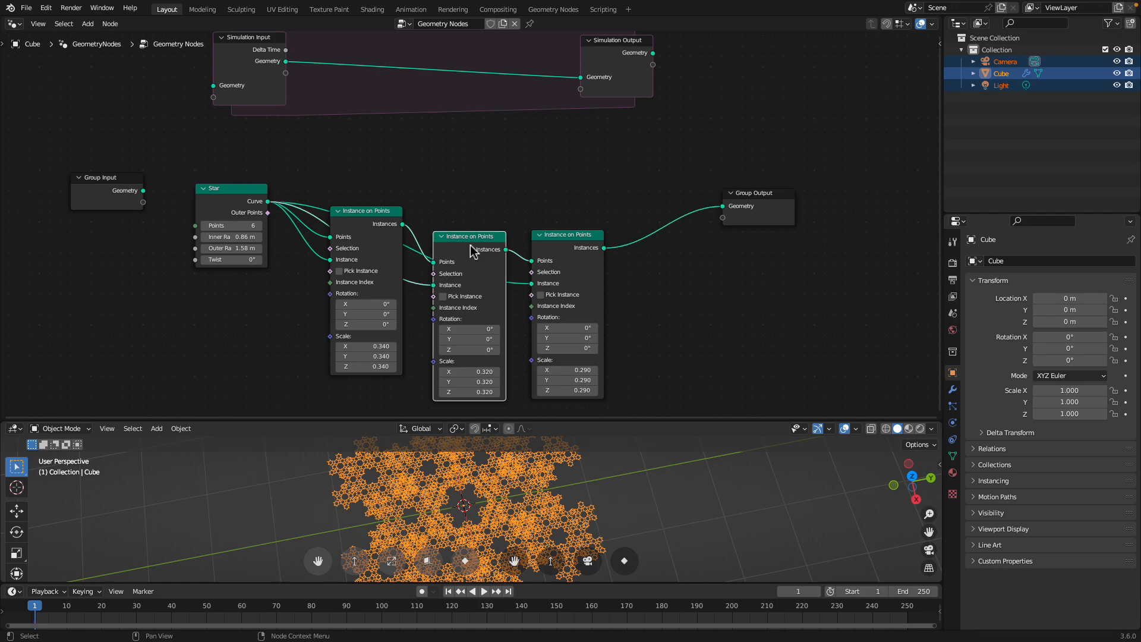
key("x")
left_click(564, 243)
key("x")
Link Simulation Output's Geometry to Group Output and rearrange the nodes to make room between Simulation Input and Simulation Output.
left_click_drag(369, 221, 418, 166)
left_click_drag(763, 200, 705, 211)
mouse_move(632, 73)
left_mouse_down()
mouse_move(669, 220)
mouse_move(763, 171)
mouse_move(628, 79)
left_mouse_up()
middle_click_drag(461, 147, 497, 153)
left_click_drag(302, 190, 319, 175)
middle_click_drag(444, 176, 466, 222)
left_click_drag(467, 227, 503, 221)
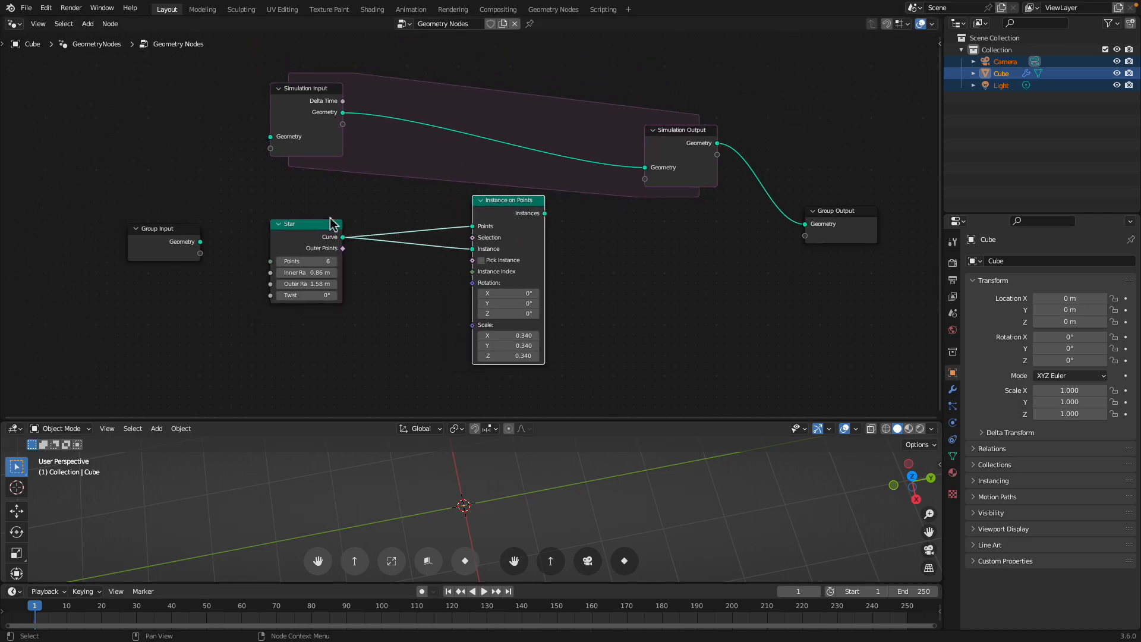
left_click_drag(329, 224, 394, 208)
left_click_drag(301, 90, 192, 91)
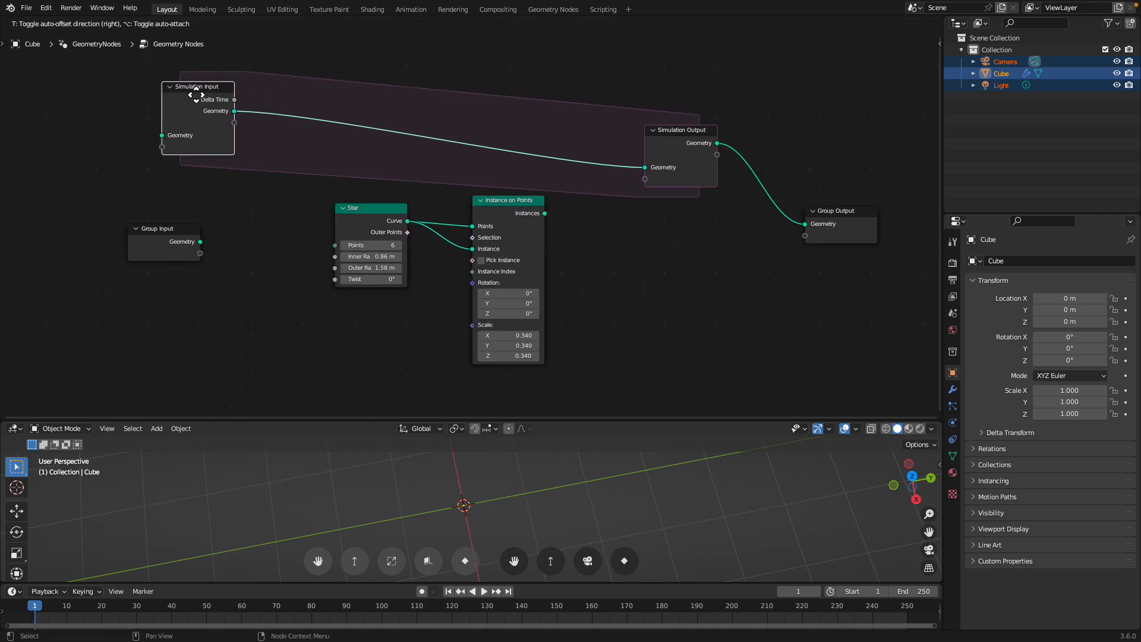
Link Instance on Points to Simulation Output's Geometry input and move it and the Star into the simulation zone.
left_click_drag(544, 213, 644, 169)
left_click_drag(673, 148, 654, 140)
left_click_drag(510, 214, 497, 120)
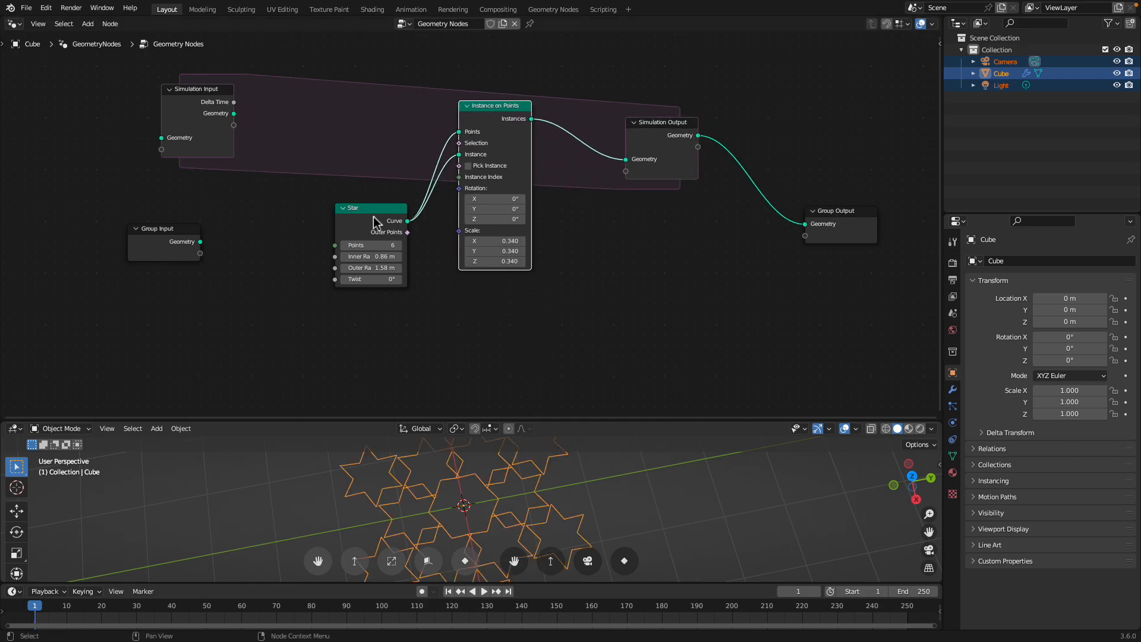
left_click_drag(377, 214, 376, 128)
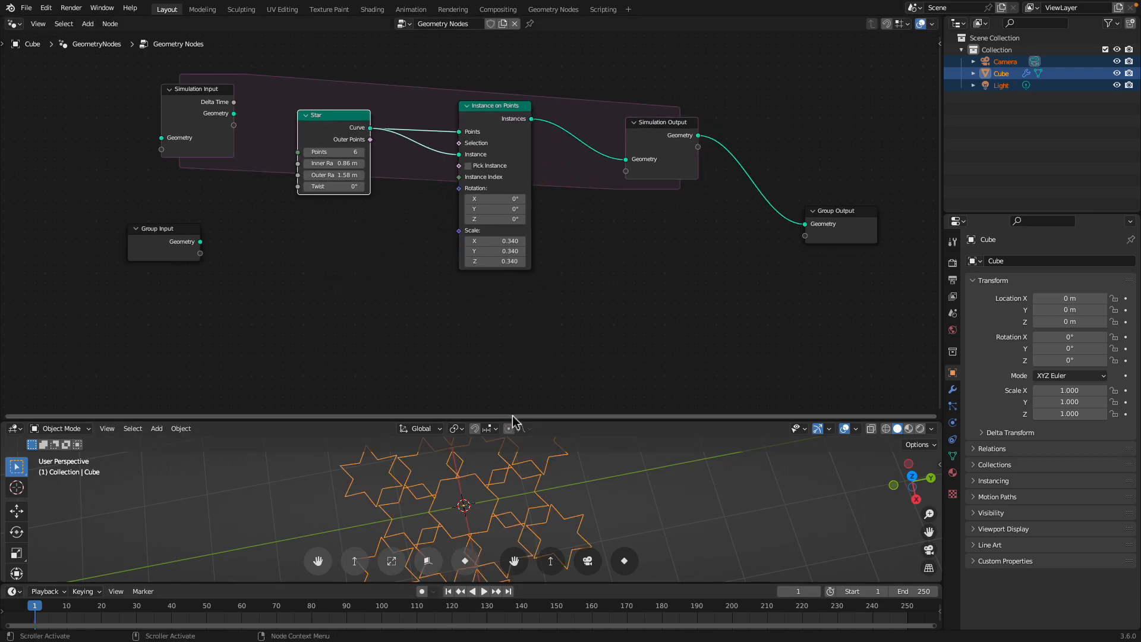
Enlarge the 3D viewport and advance the animation to frame 2 to examine the star instances.
left_click_drag(511, 419, 511, 307)
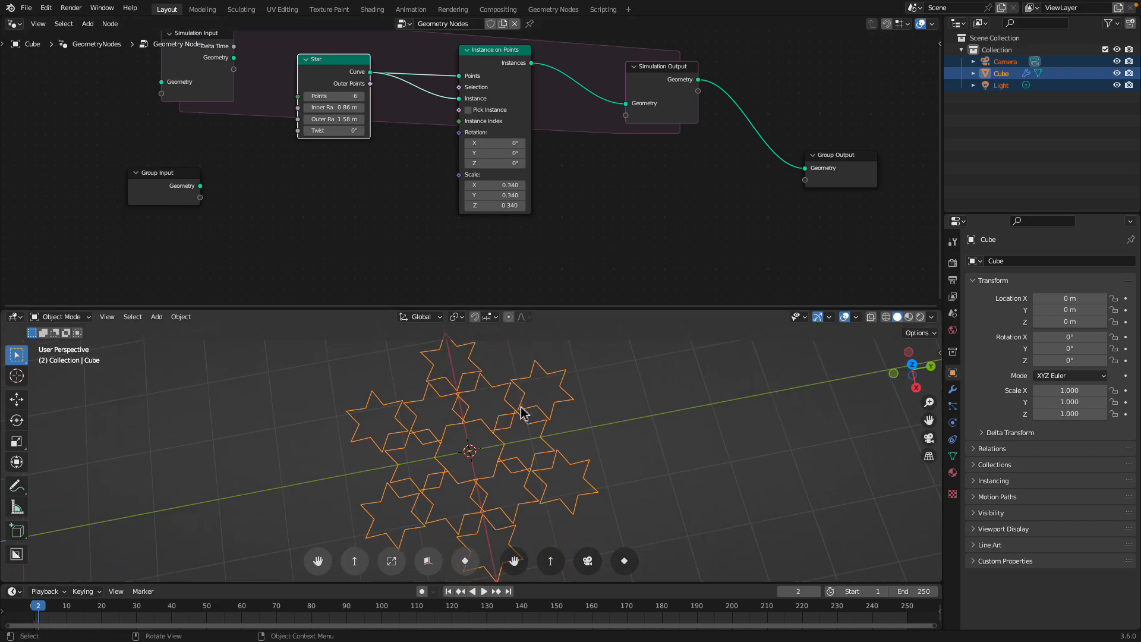
middle_click_drag(521, 407, 501, 415)
middle_click_drag(398, 182, 437, 252)
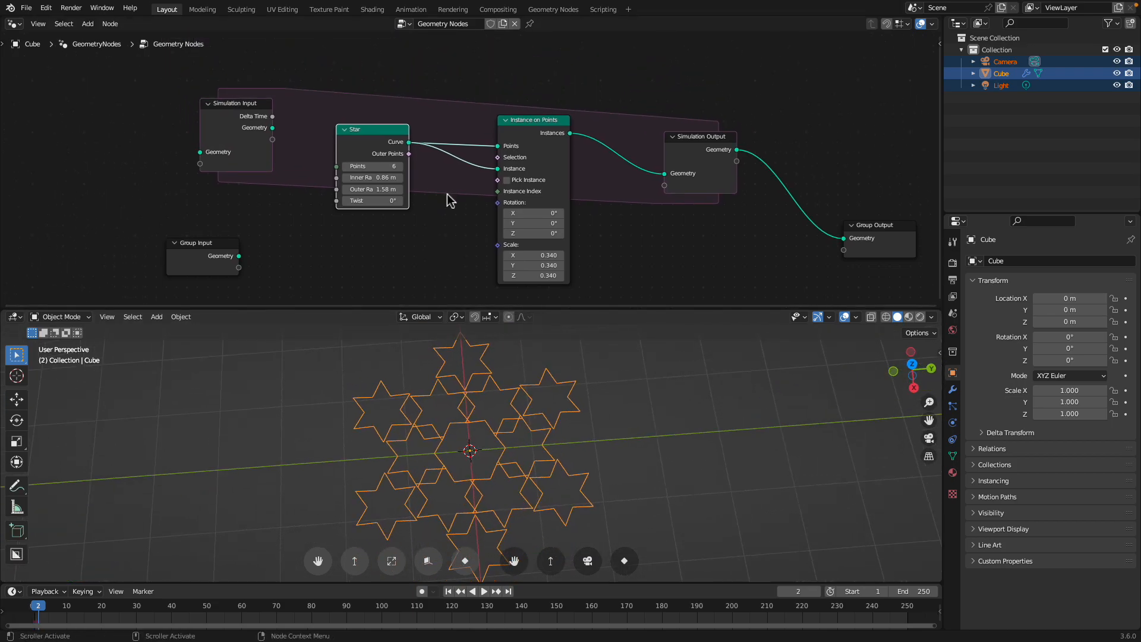
Disconnect the Star's Curve from the Points input of Instance on Points and move Simulation Input upward.
left_click_drag(382, 132, 380, 151)
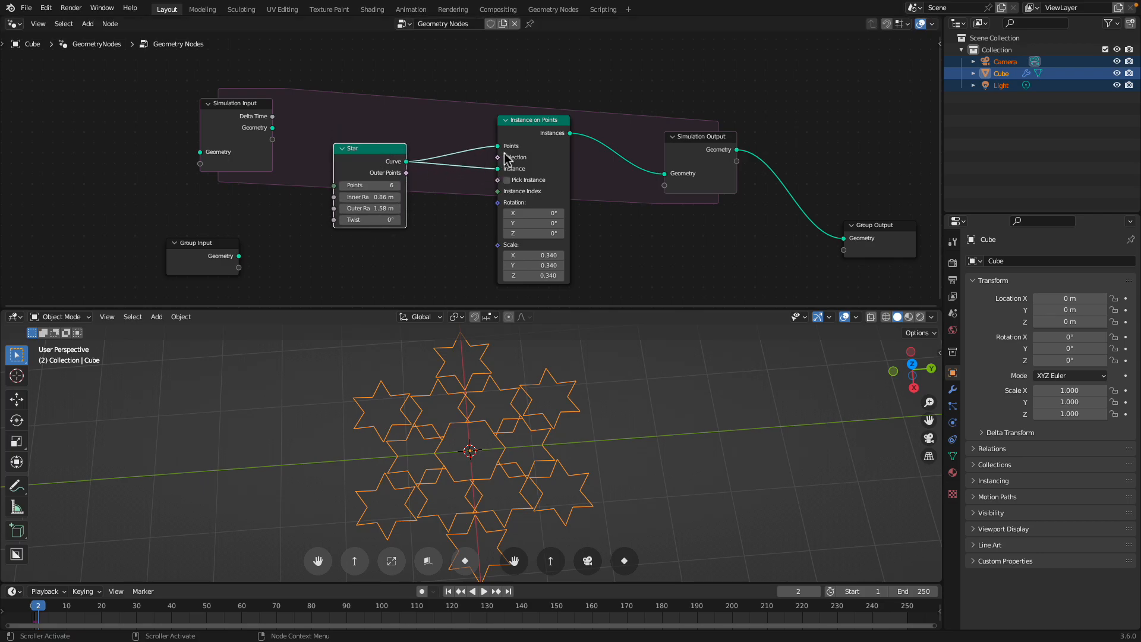
left_click_drag(497, 148, 390, 123)
left_click_drag(248, 104, 263, 49)
Insert a Join Geometry node between Instance on Points and Simulation Output.
key("shift+a")
type("sj")
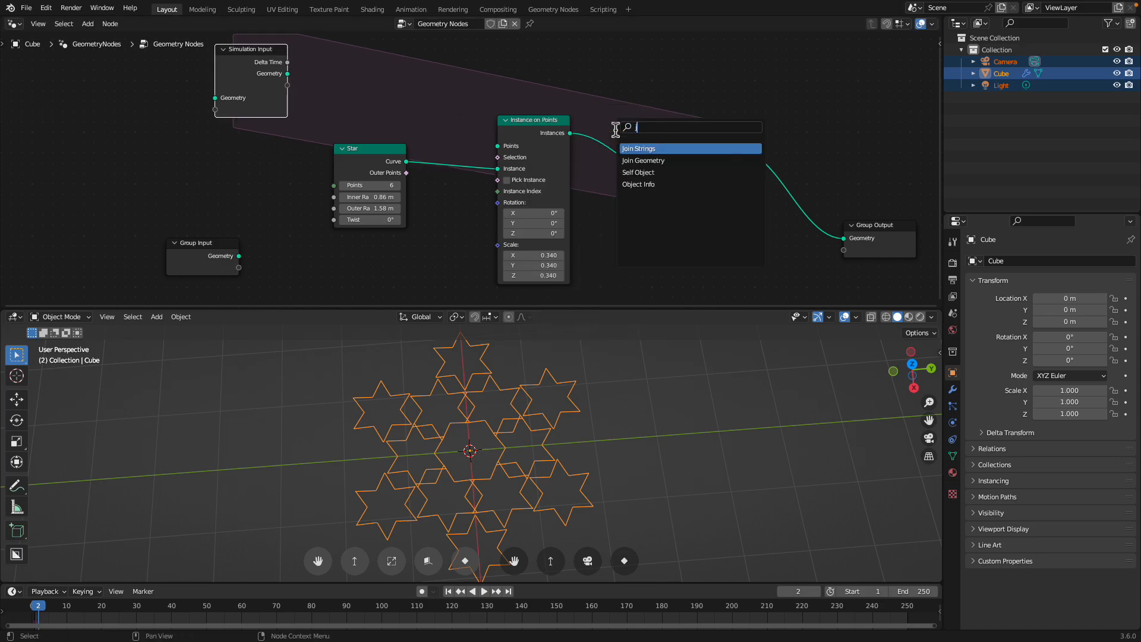
key("Down")
key("Return")
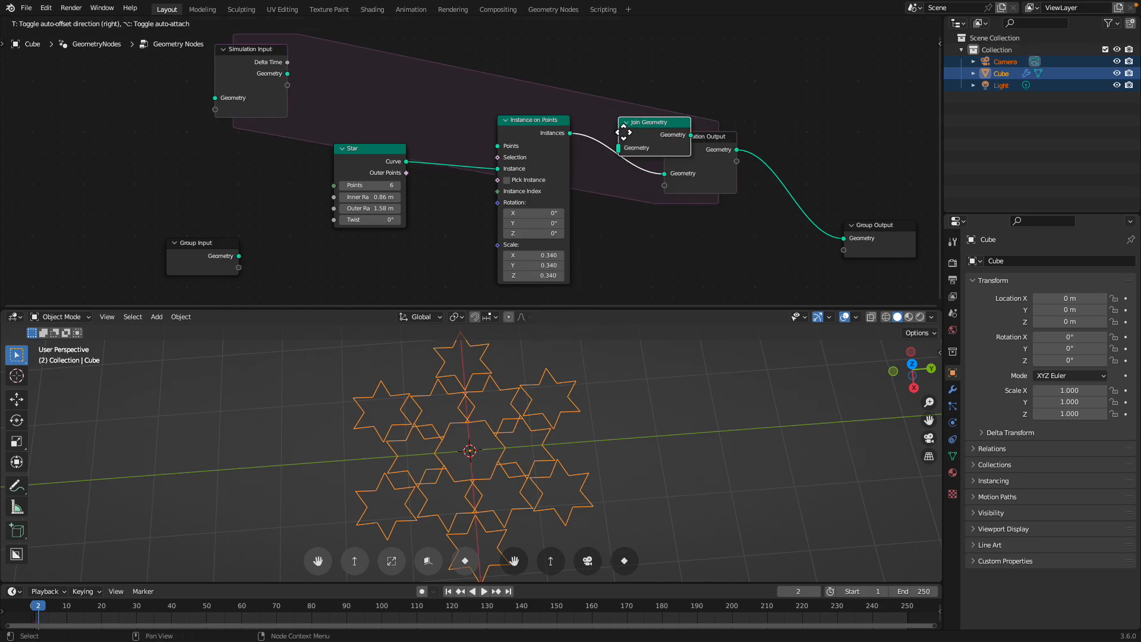
left_click(616, 131)
Reposition the Star and Instance on Points, and link the Star's Curve back to the Points input.
left_click_drag(541, 126, 496, 119)
left_click_drag(383, 149, 376, 103)
middle_click_drag(387, 115, 384, 153)
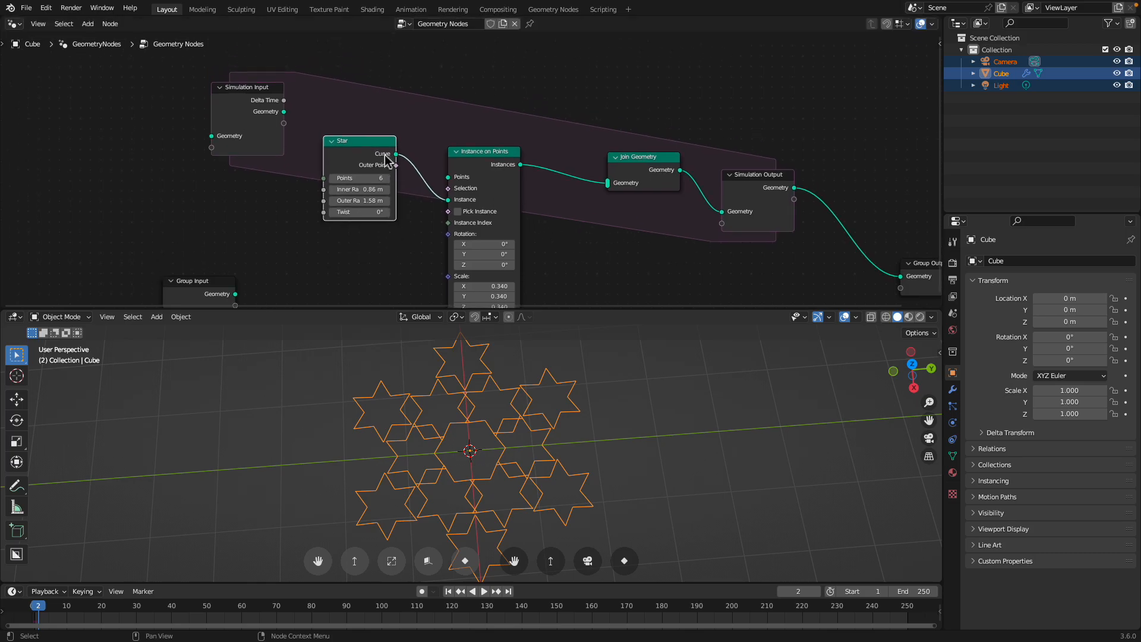
left_click_drag(497, 186, 506, 200)
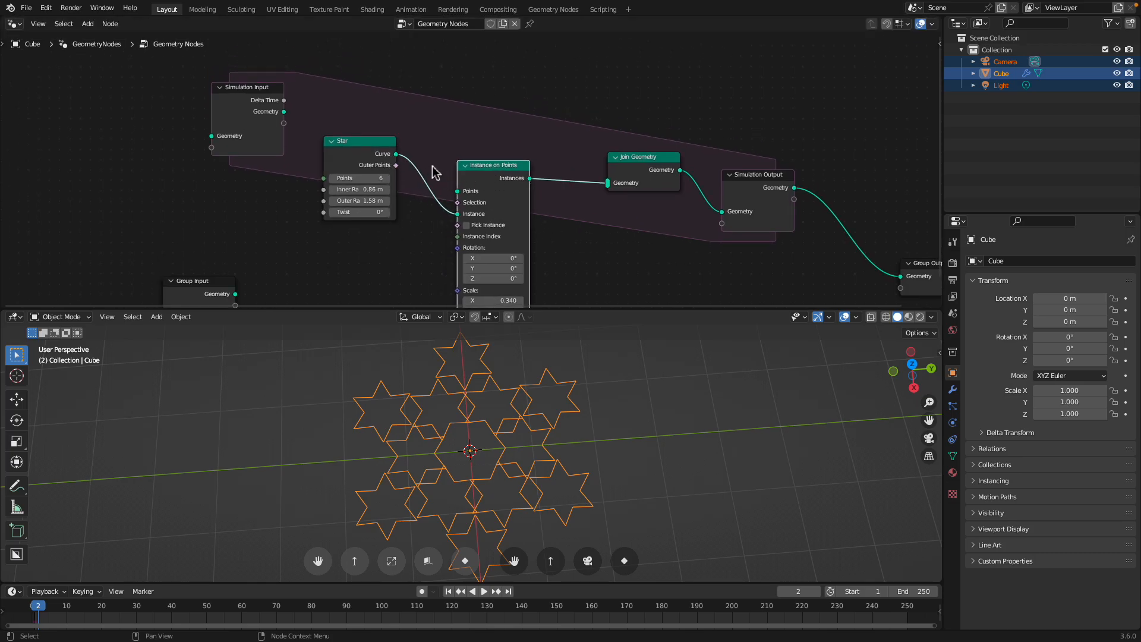
left_click_drag(398, 155, 409, 147)
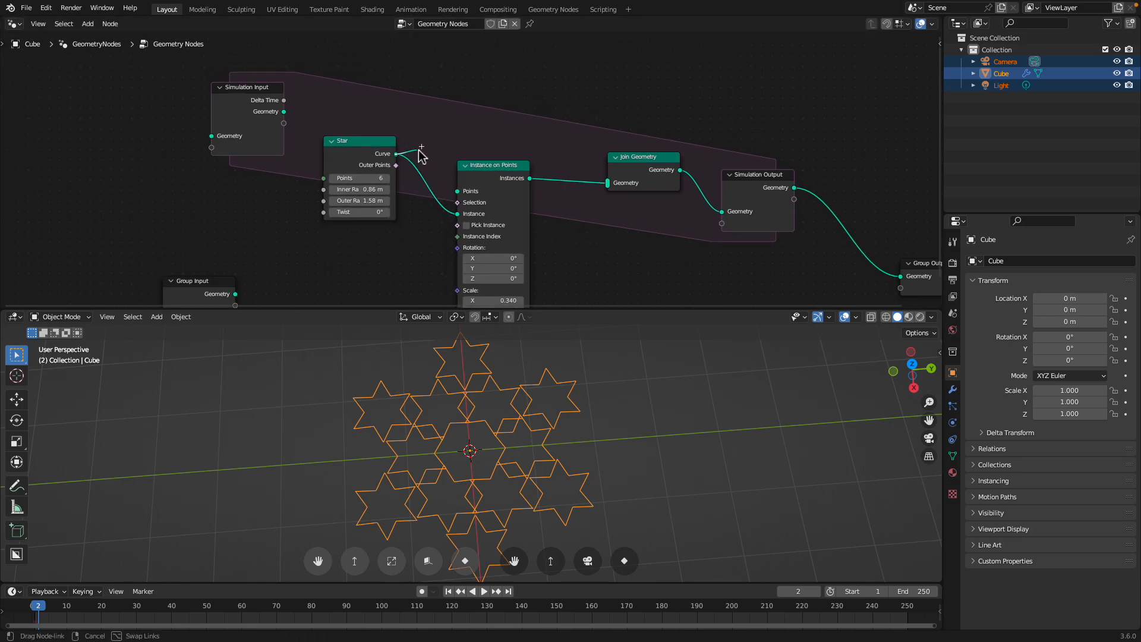
left_click_drag(452, 185, 457, 191)
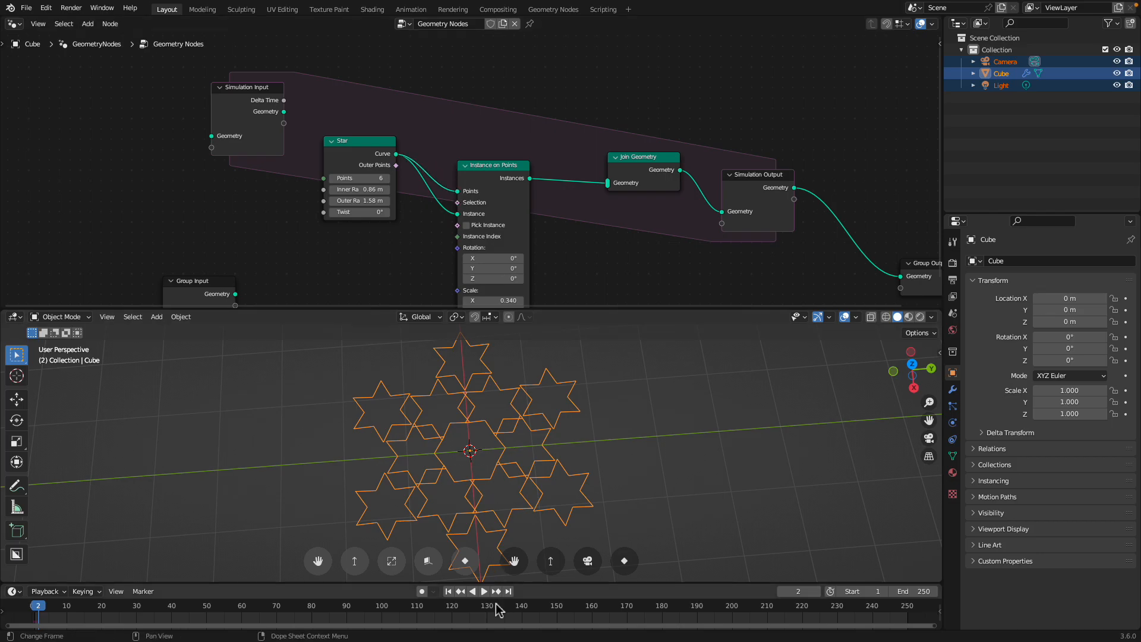
Rewind the animation to check its frames, and move Join Geometry, Simulation Output and Group Output upward into line.
left_click(449, 592)
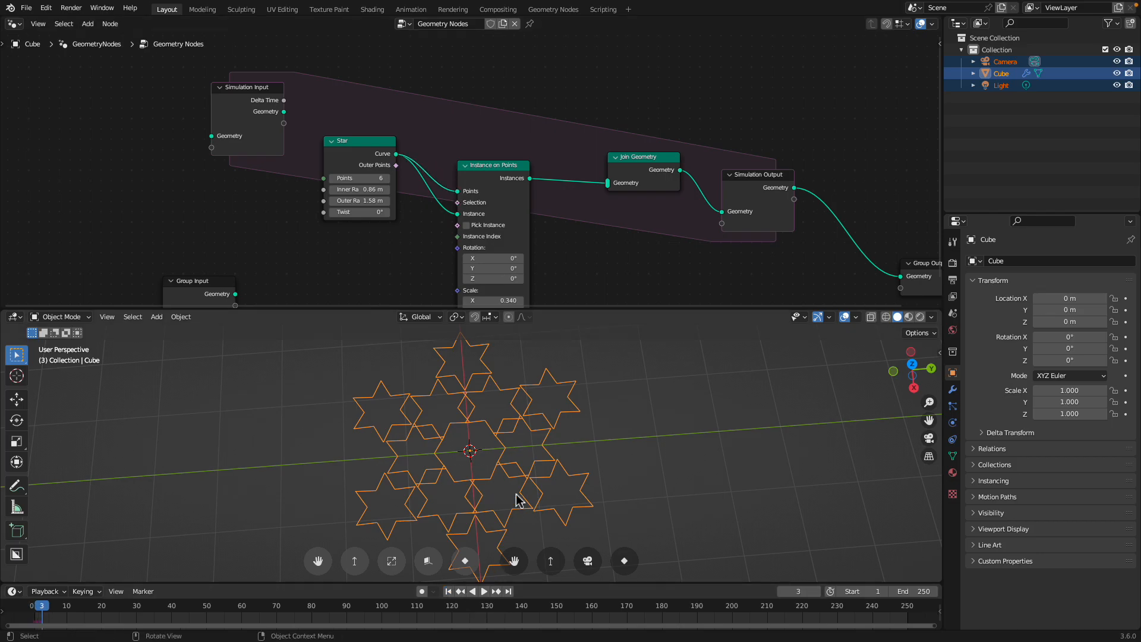
left_click_drag(671, 177, 668, 169)
left_click_drag(745, 179, 744, 126)
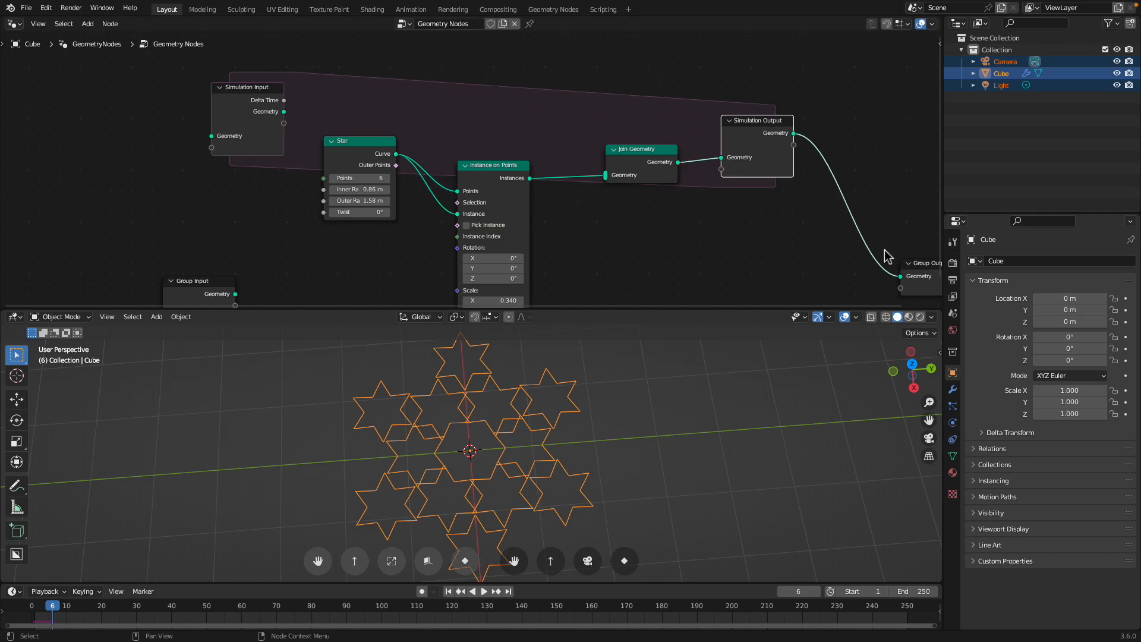
middle_click_drag(884, 250, 808, 229)
left_click_drag(864, 248, 829, 156)
Move the Star outside the simulation zone and link it to Simulation Input, whose Geometry output feeds into Join Geometry.
middle_click_drag(570, 157, 580, 184)
left_click_drag(179, 110, 174, 111)
middle_click_drag(153, 227, 236, 214)
left_click_drag(382, 145, 223, 129)
left_click_drag(294, 105, 620, 167)
left_click_drag(519, 167, 456, 188)
scroll(461, 187, "left", 1)
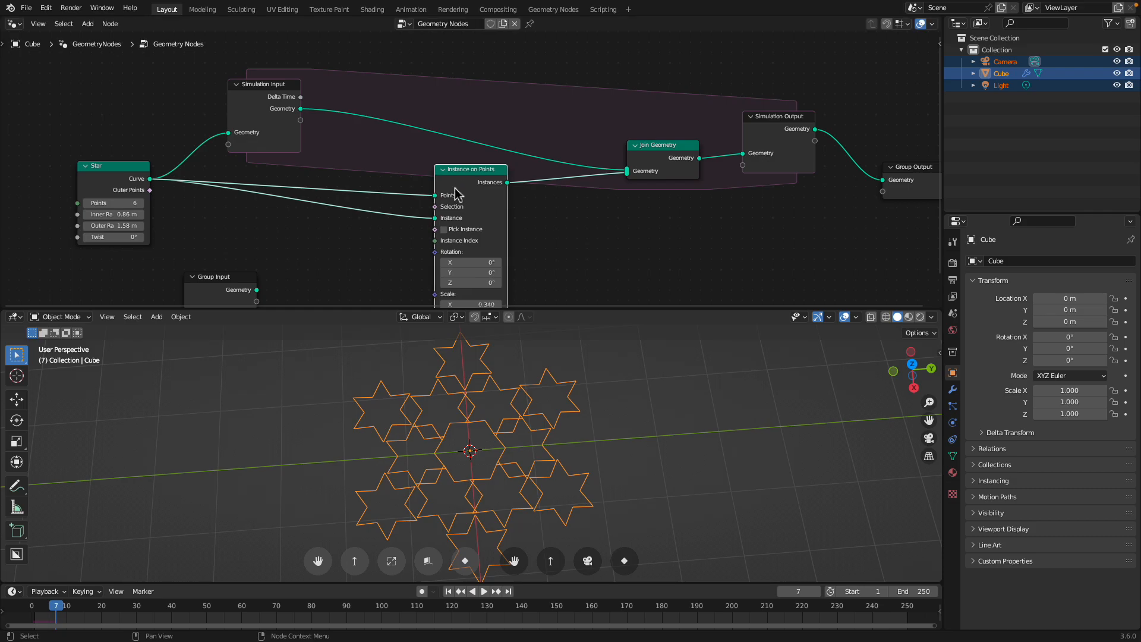
Restart the simulation from the first frame and set the Instance on Points scale to 0.460 on all axes.
left_click(449, 593)
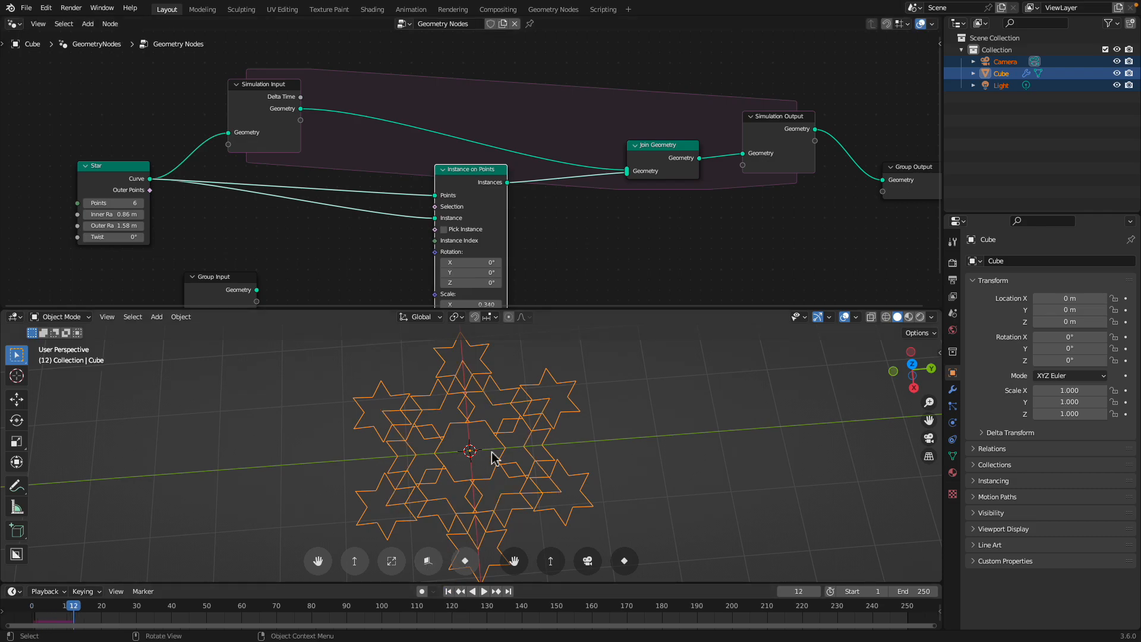
scroll(477, 212, "down", 3)
left_click_drag(490, 233, 505, 254)
Play the simulation, rewind it and play it again to examine how the stars accumulate.
key("space")
key("space")
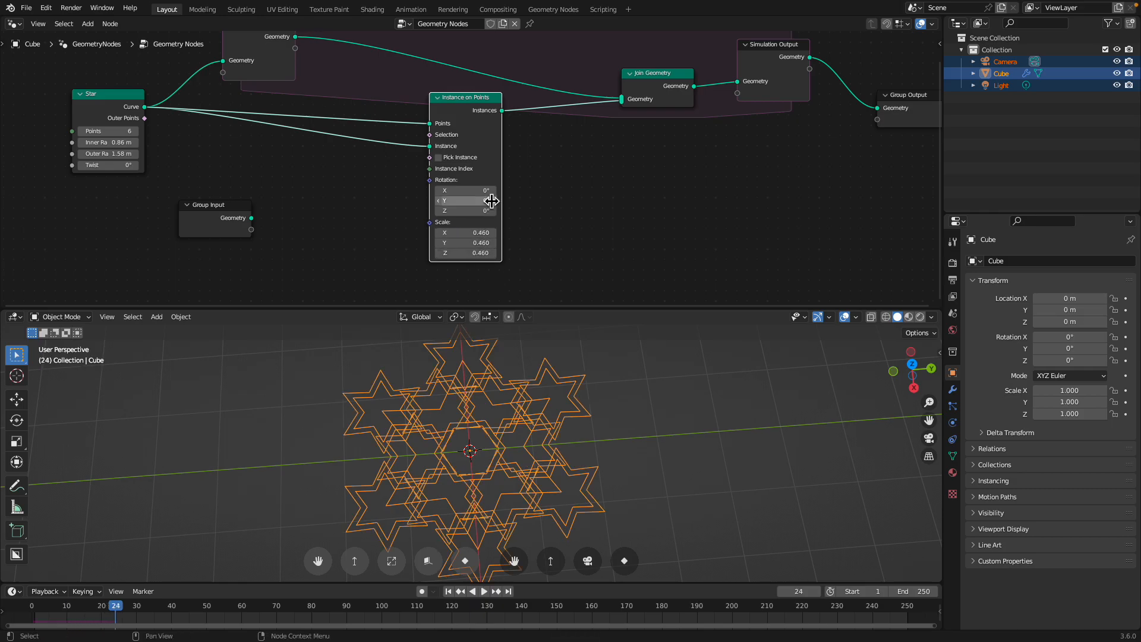
key("space")
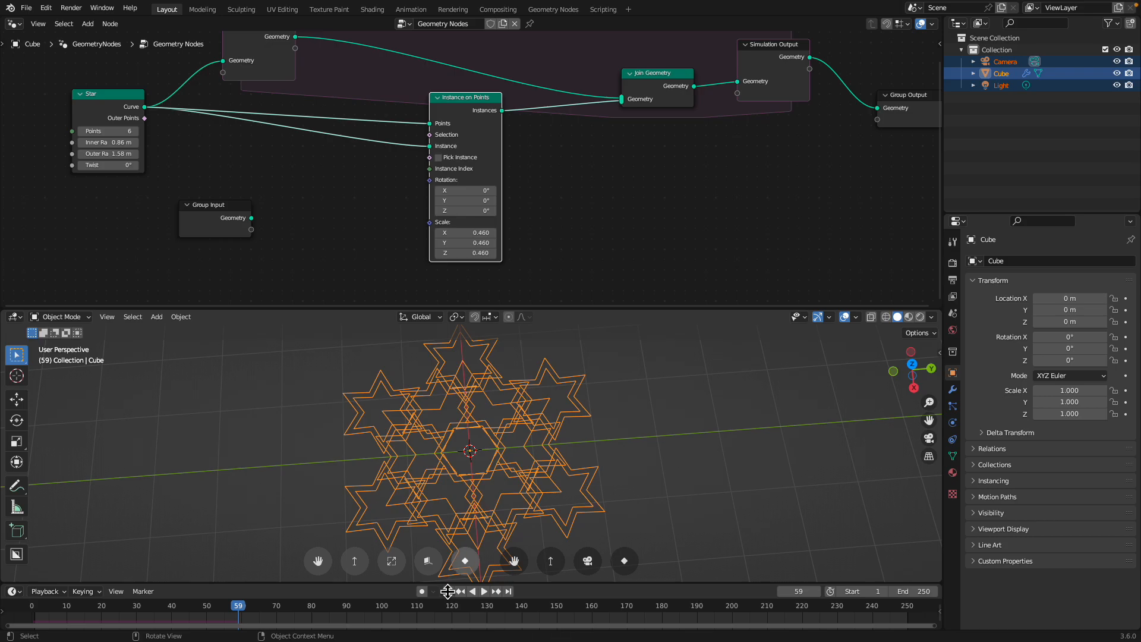
left_click(448, 591)
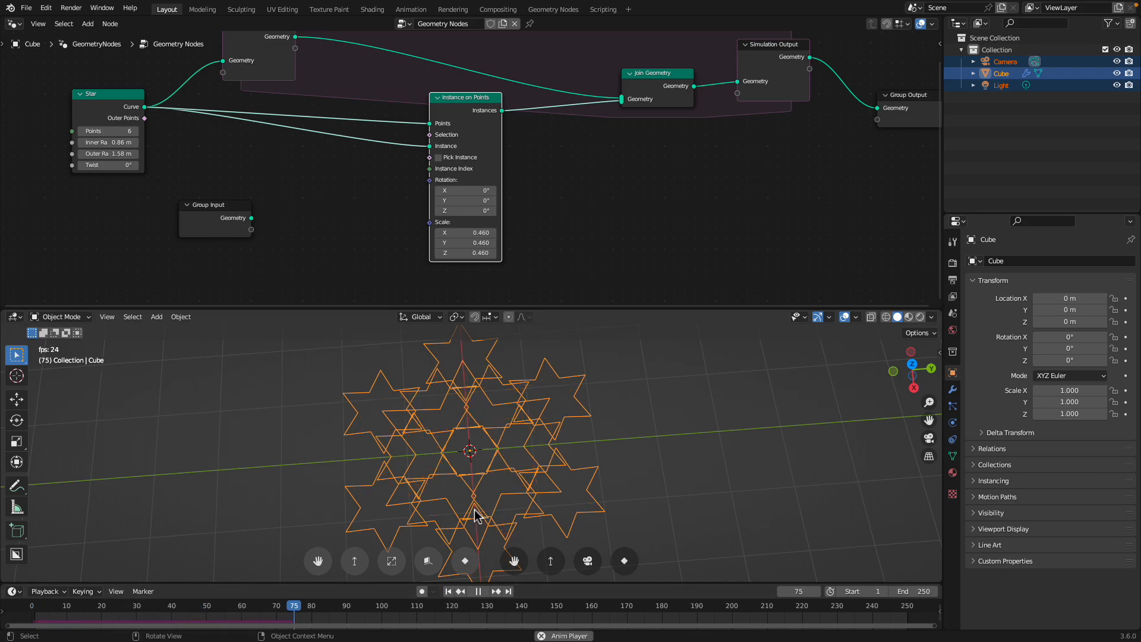
key("space")
Tidy the node layout by repositioning the Star, Instance on Points, Join Geometry, Simulation Output and Group Output around the simulation zone.
left_click_drag(109, 107, 170, 118)
middle_click_drag(225, 99, 230, 127)
left_click_drag(170, 144, 125, 135)
middle_click_drag(125, 135, 113, 167)
left_click_drag(476, 162, 449, 160)
left_click_drag(655, 137, 637, 100)
left_click_drag(753, 106, 732, 85)
left_click_drag(880, 158, 844, 116)
middle_click_drag(813, 142, 747, 146)
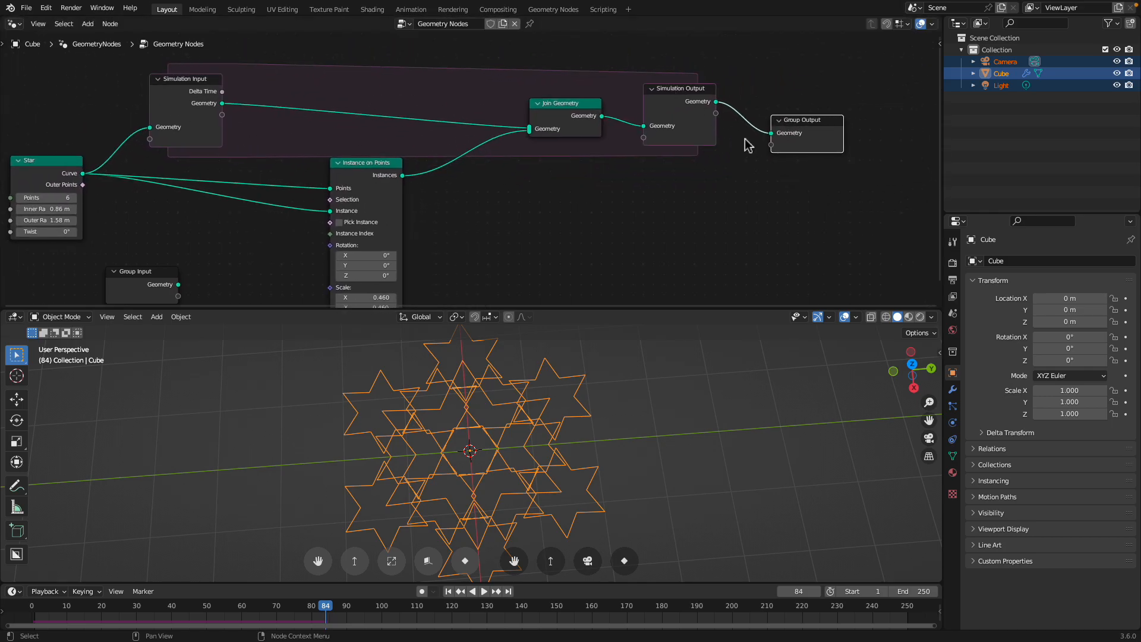
scroll(270, 148, "down", 1)
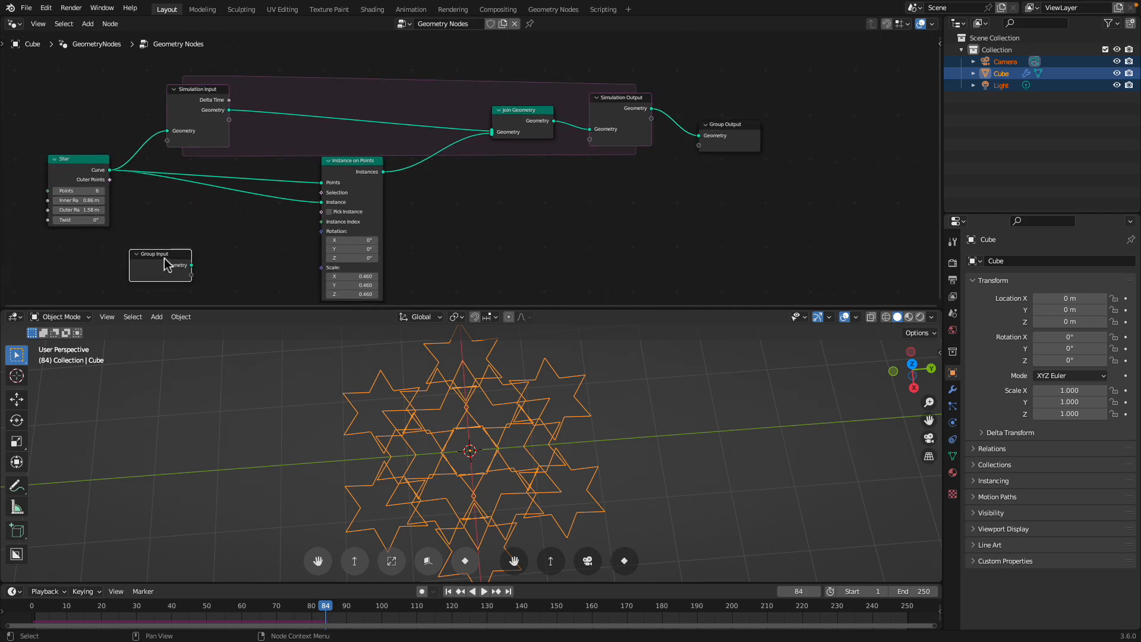
Delete the Group Input node and spread out the remaining nodes in an enlarged node editor.
key("x")
left_click_drag(359, 161, 367, 150)
left_click_drag(66, 181, 116, 192)
left_click_drag(186, 106, 227, 107)
scroll(304, 160, "up", 1)
left_click_drag(369, 163, 364, 170)
middle_click_drag(333, 172, 381, 224)
left_click_drag(334, 137, 321, 111)
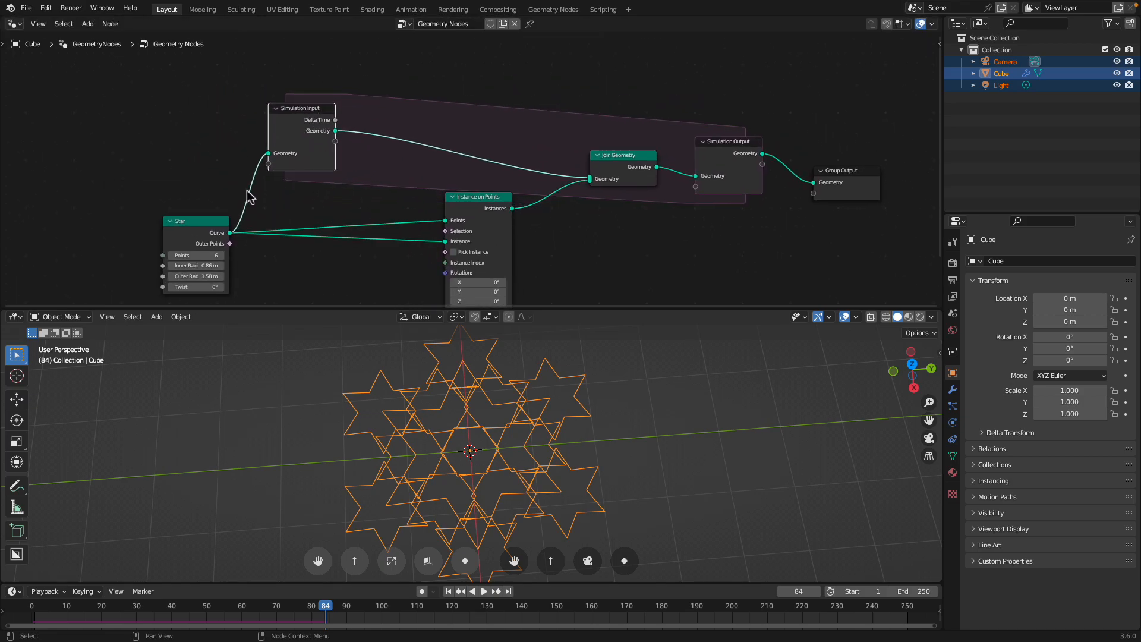
middle_click_drag(234, 166, 224, 99)
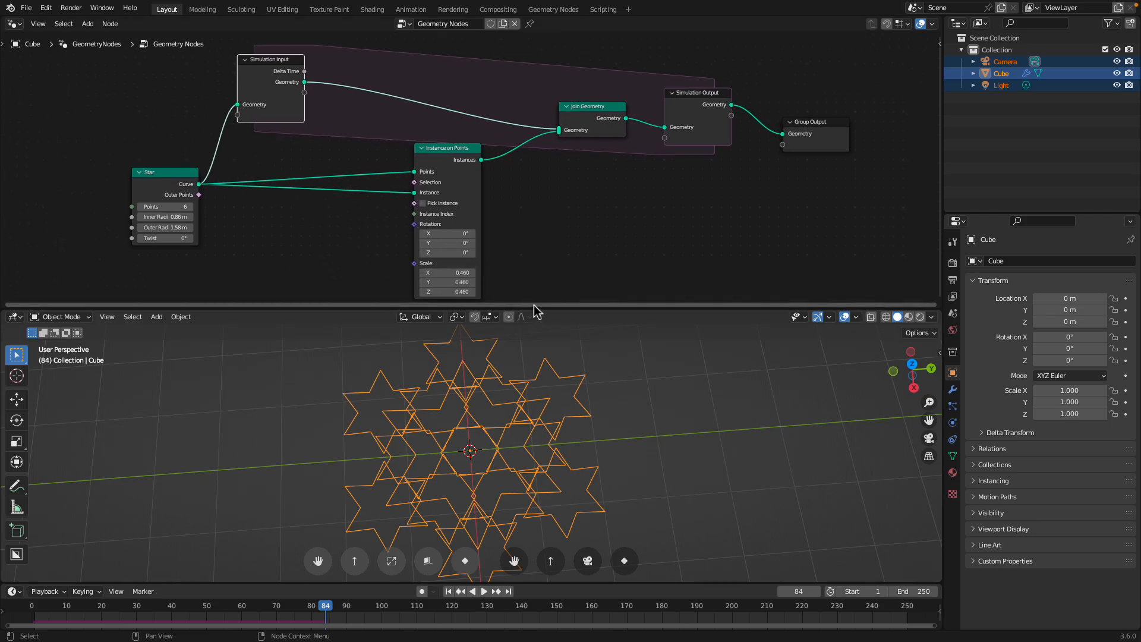
left_click_drag(538, 305, 534, 350)
left_click_drag(446, 173, 472, 173)
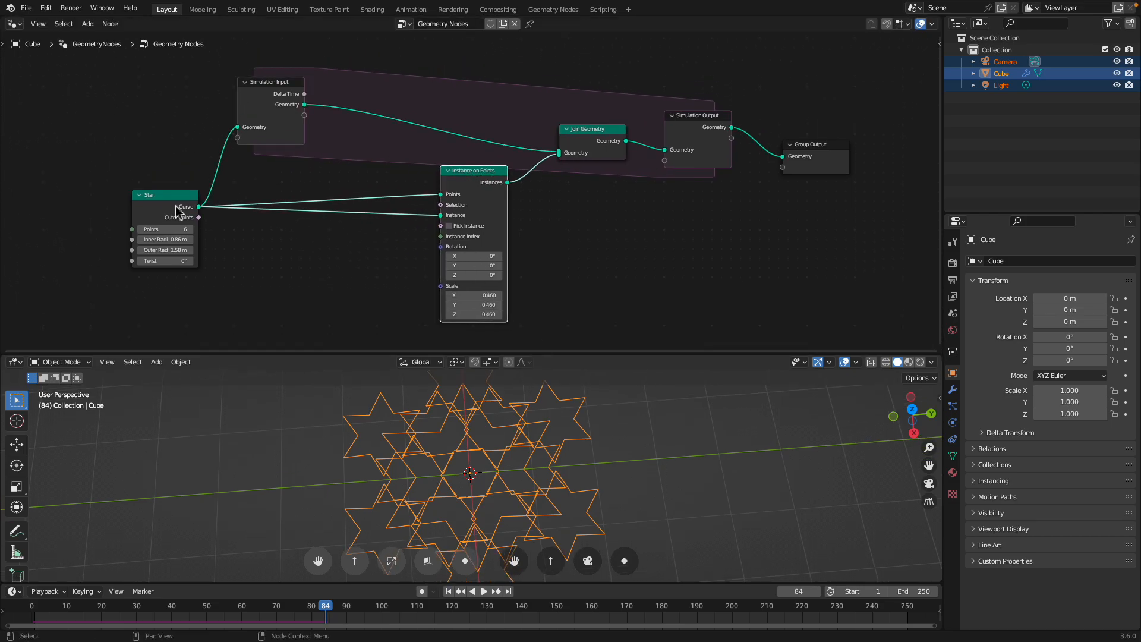
Disconnect the Star from the Instance input of Instance on Points and play the simulation.
left_click_drag(180, 205, 326, 202)
left_click_drag(439, 218, 356, 223)
left_click_drag(315, 205, 158, 188)
key("space")
key("space")
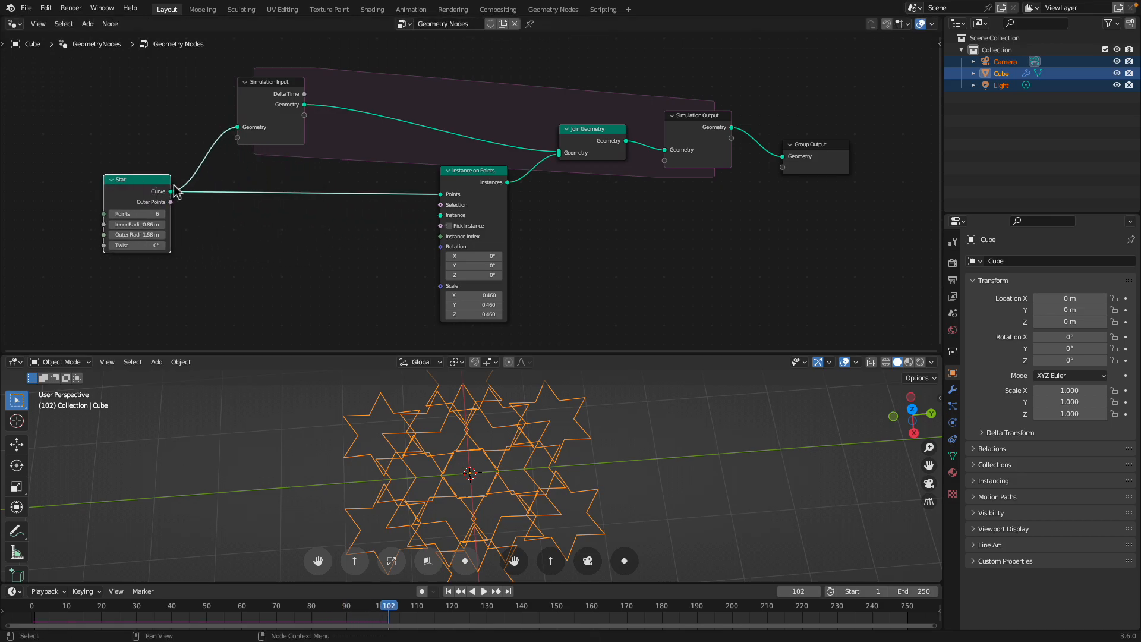
Move the Star beside Instance on Points, disconnect it from Simulation Input, and play the simulation before rewinding to the first frame.
key("space")
left_click_drag(144, 189, 351, 199)
key("space")
left_click_drag(489, 186, 479, 208)
left_click_drag(377, 209, 486, 163)
left_click_drag(596, 136, 596, 140)
key("space")
key("space")
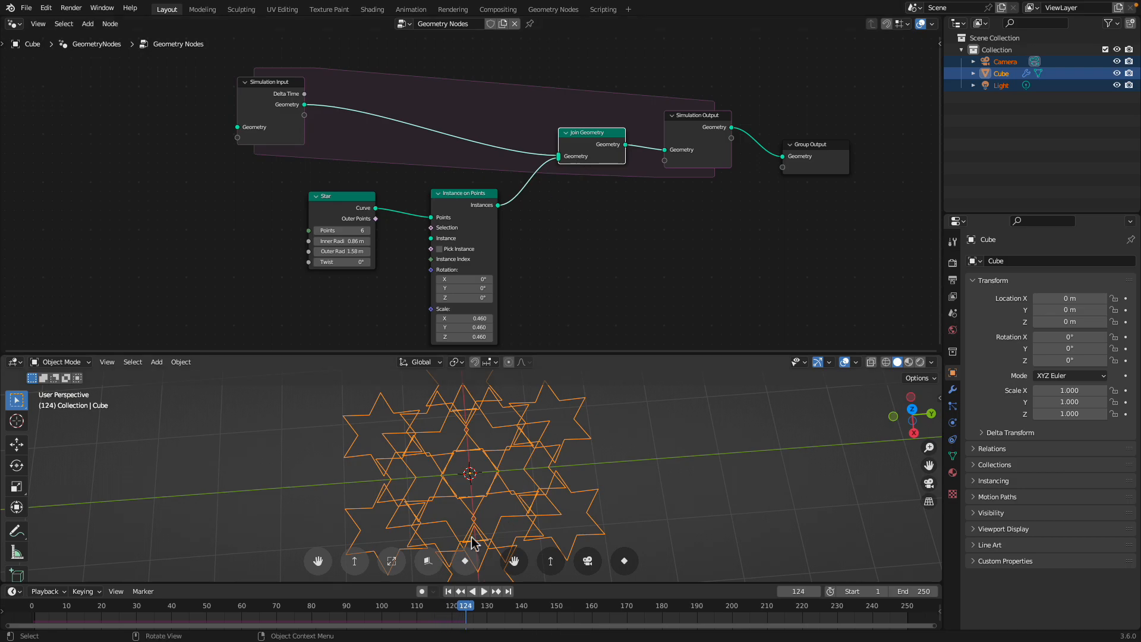
left_click(448, 592)
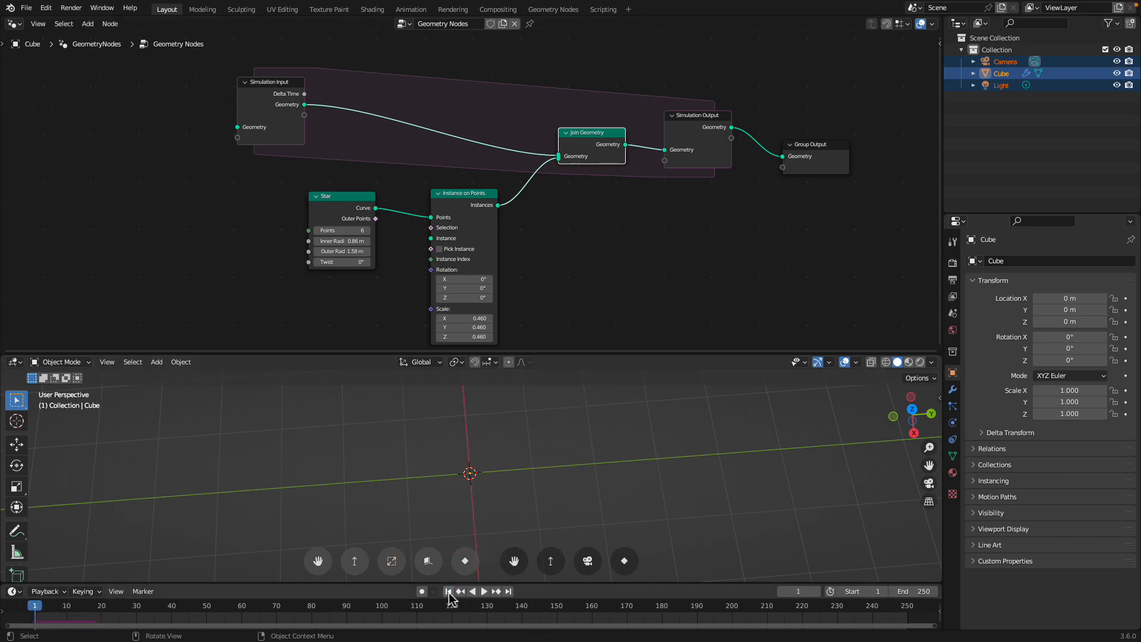
Reroute the Star's Curve link from the Points input to the Instance input of Instance on Points, spacing out the nodes.
left_click_drag(275, 89, 184, 79)
left_click_drag(431, 217, 431, 238)
left_click(316, 197)
left_click(319, 196)
left_click_drag(337, 195, 316, 235)
left_click_drag(447, 206, 441, 200)
Add a Points node feeding the Points input of Instance on Points and play the simulation.
key("shift+a")
type("spoint")
left_click(307, 199)
left_click(196, 178)
left_click_drag(240, 159, 289, 176)
left_click_drag(429, 211, 425, 212)
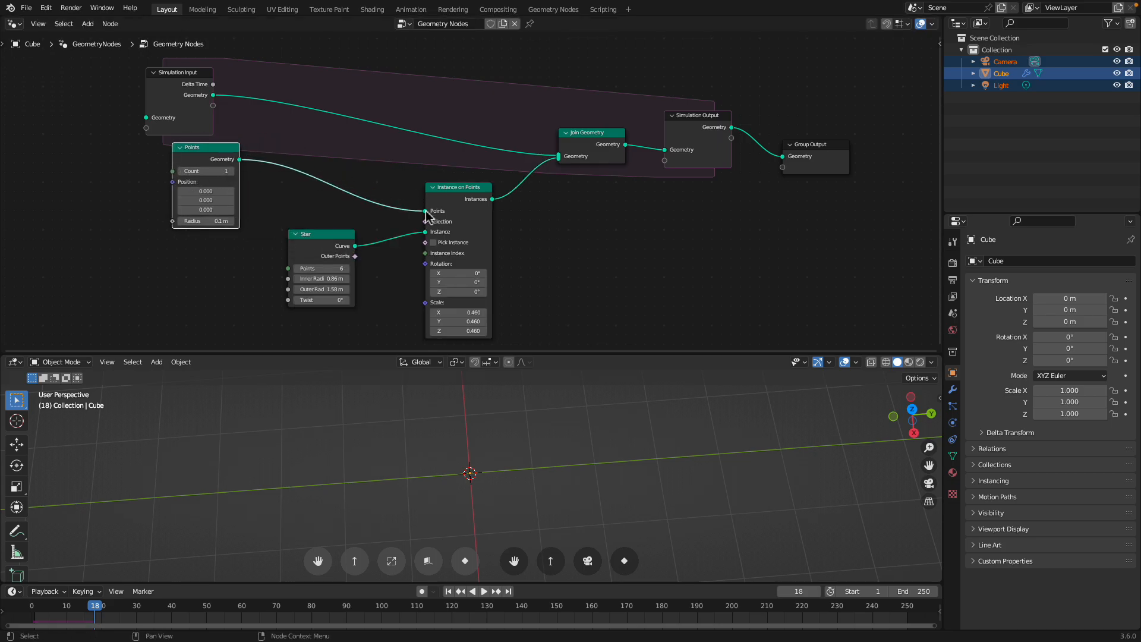
key("space")
key("space")
left_click_drag(350, 253, 346, 250)
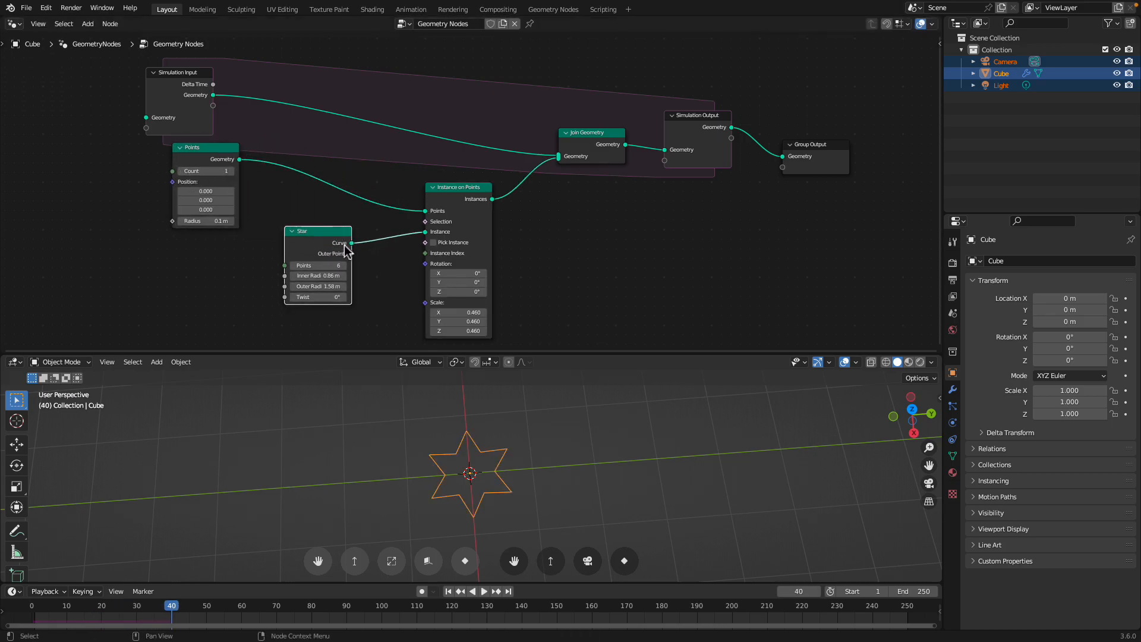
Make room after Join Geometry by spreading Instance on Points, Join Geometry, Simulation Output and Group Output apart.
left_click_drag(429, 214, 412, 194)
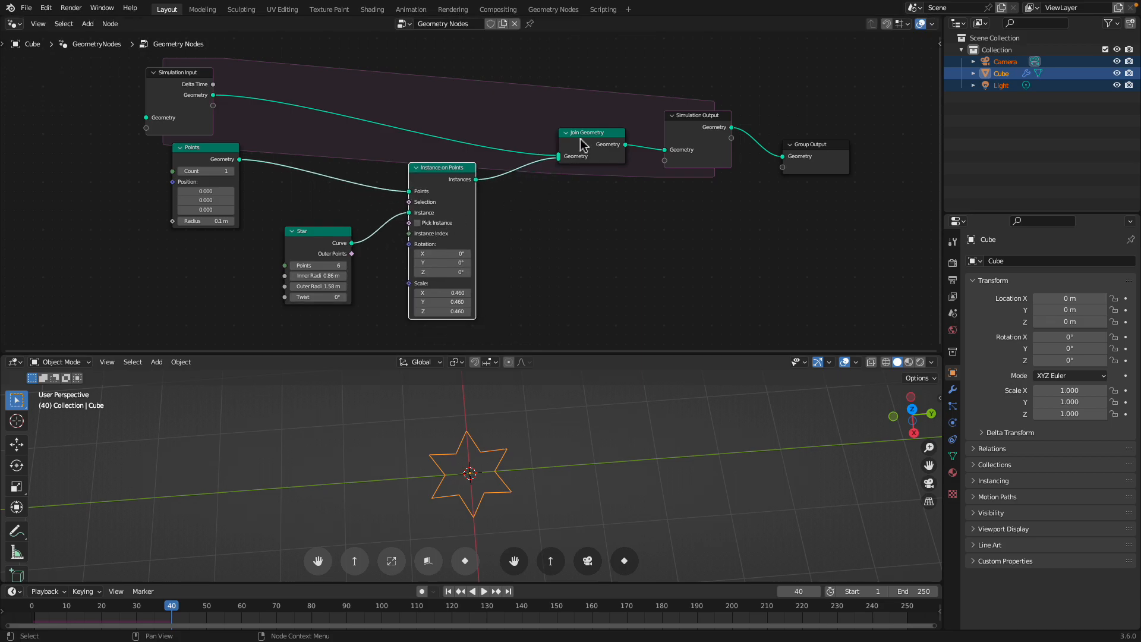
left_click_drag(585, 135, 566, 120)
left_click_drag(692, 125, 718, 128)
left_click_drag(825, 157, 877, 161)
left_click_drag(739, 137, 769, 155)
left_click_drag(891, 158, 929, 167)
left_click_drag(765, 146, 776, 148)
Insert a Realize Instances node between Join Geometry and Simulation Output and play the simulation.
key("shift+a")
left_click(688, 134)
type("rea")
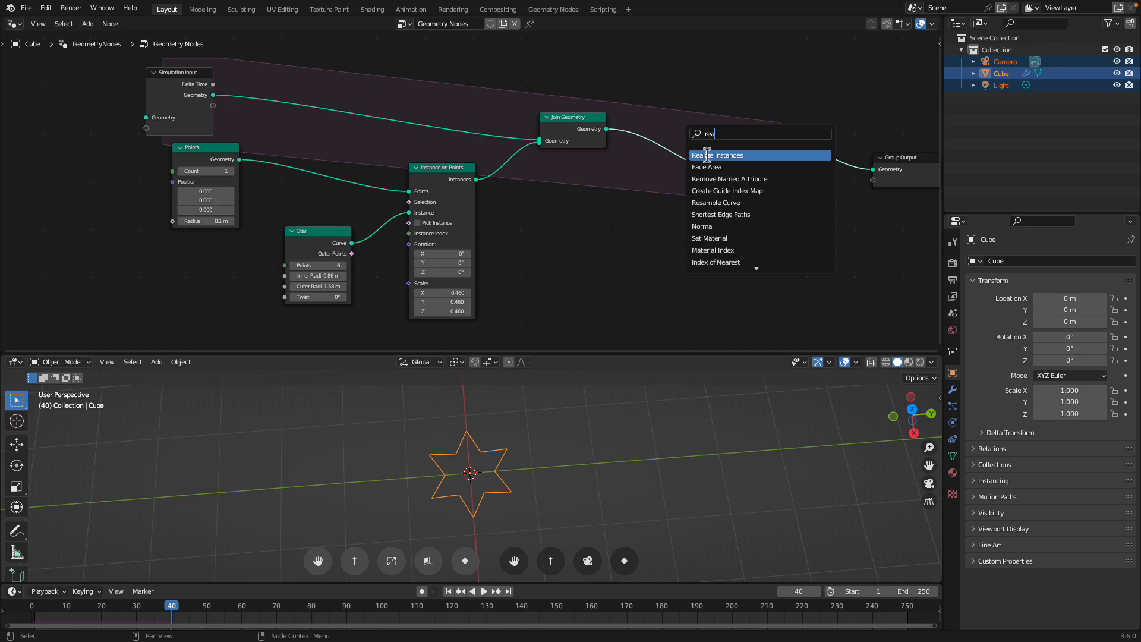
left_click(708, 156)
left_click(662, 158)
key("space")
key("space")
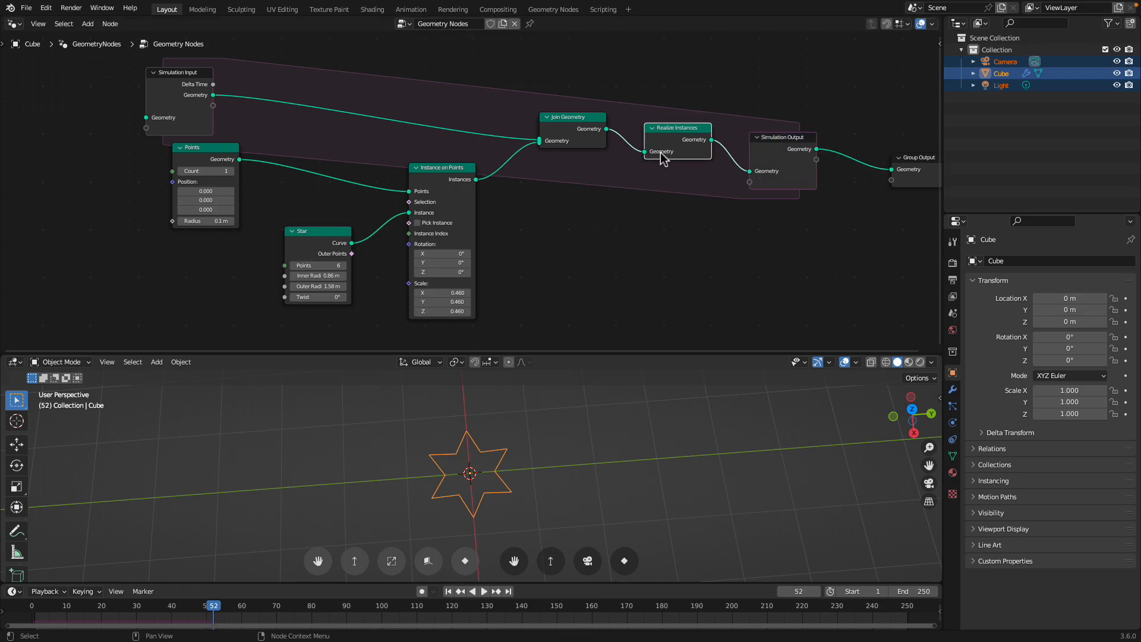
key("space")
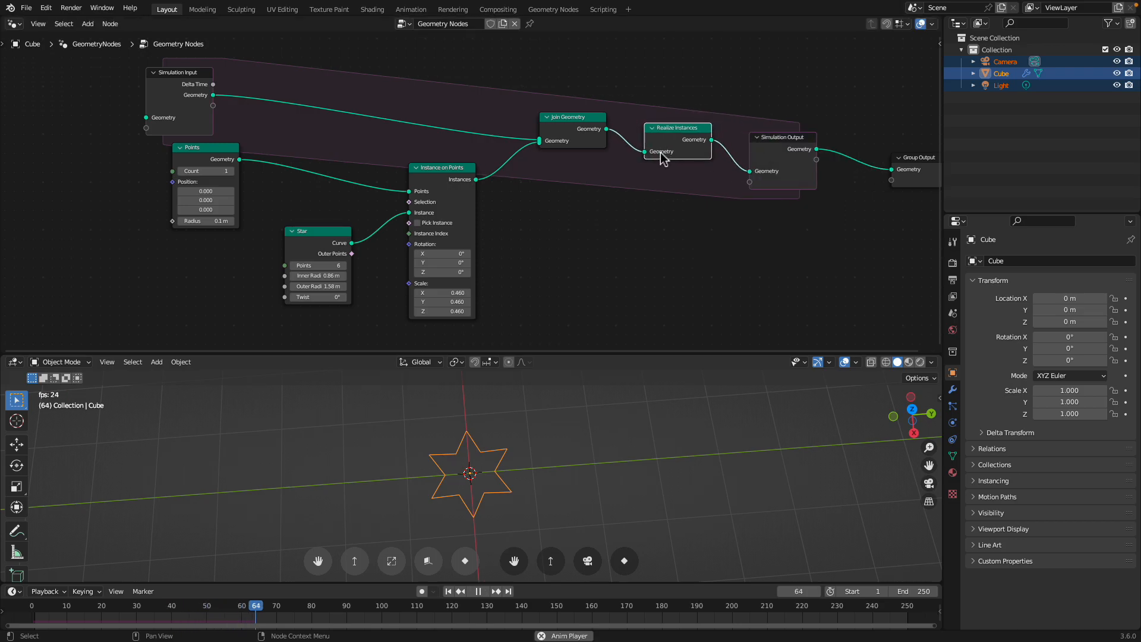
key("space")
Remove the Realize Instances node so Join Geometry feeds Simulation Output directly.
left_click_drag(678, 143, 666, 155)
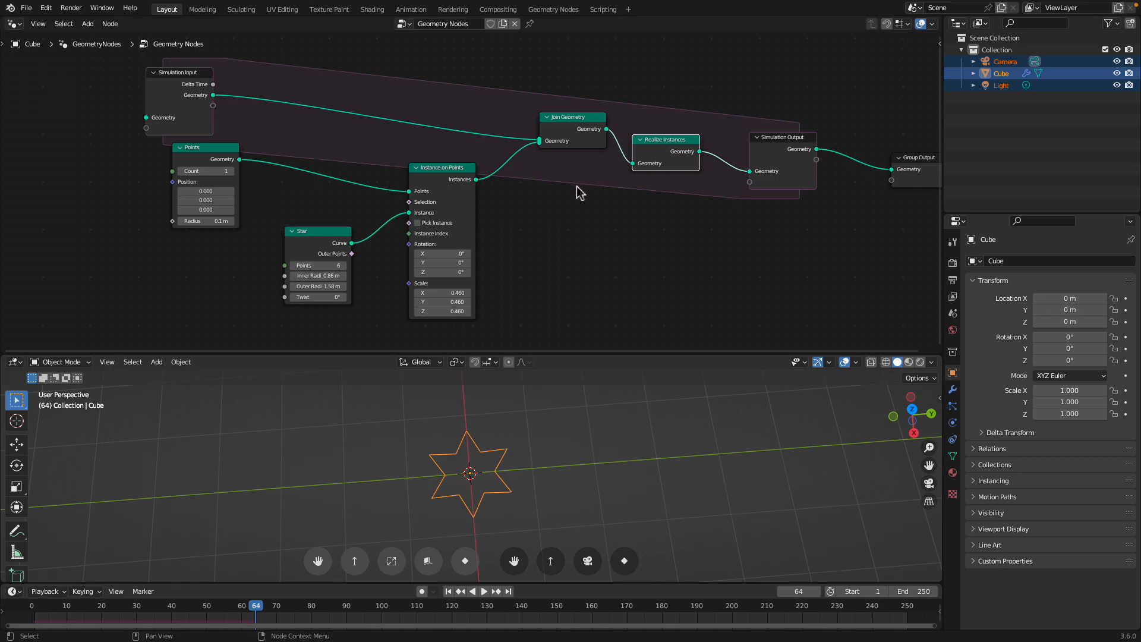
left_click_drag(459, 178, 448, 178)
middle_click_drag(625, 141, 556, 164)
left_click_drag(538, 151, 612, 176)
left_click_drag(682, 191, 681, 193)
left_click(614, 169)
key("x")
Rearrange the Points, Star, Instance on Points and Join Geometry nodes inside the simulation layout.
left_click_drag(524, 148, 500, 154)
middle_click_drag(146, 172, 200, 177)
left_click_drag(200, 180, 263, 170)
left_click_drag(300, 260, 255, 268)
left_click_drag(401, 203, 391, 203)
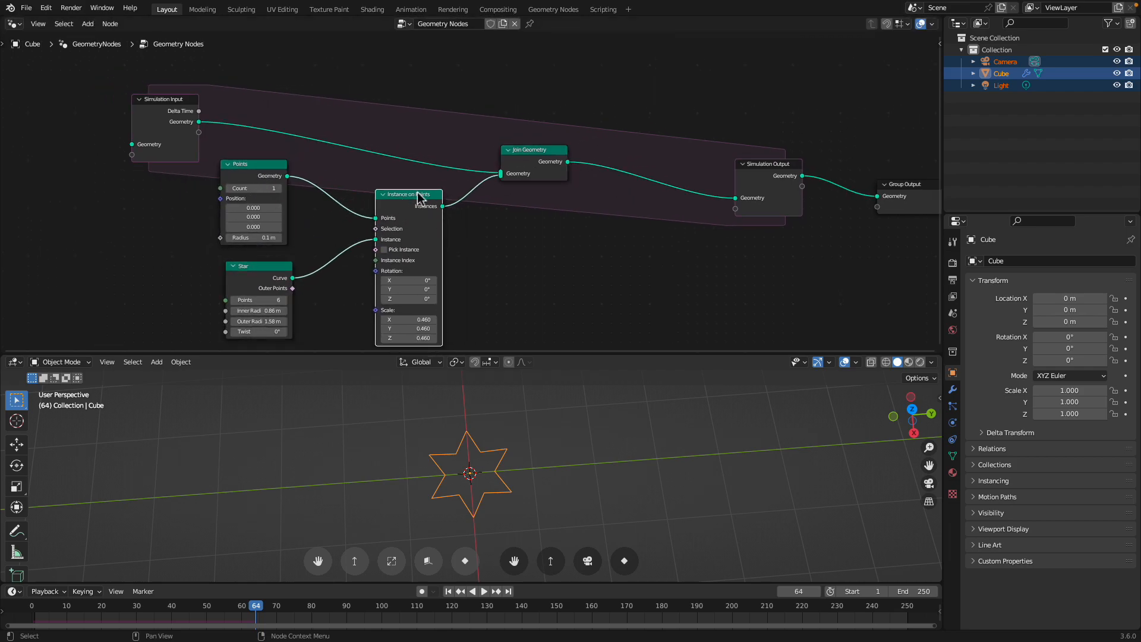
left_click_drag(547, 145, 533, 128)
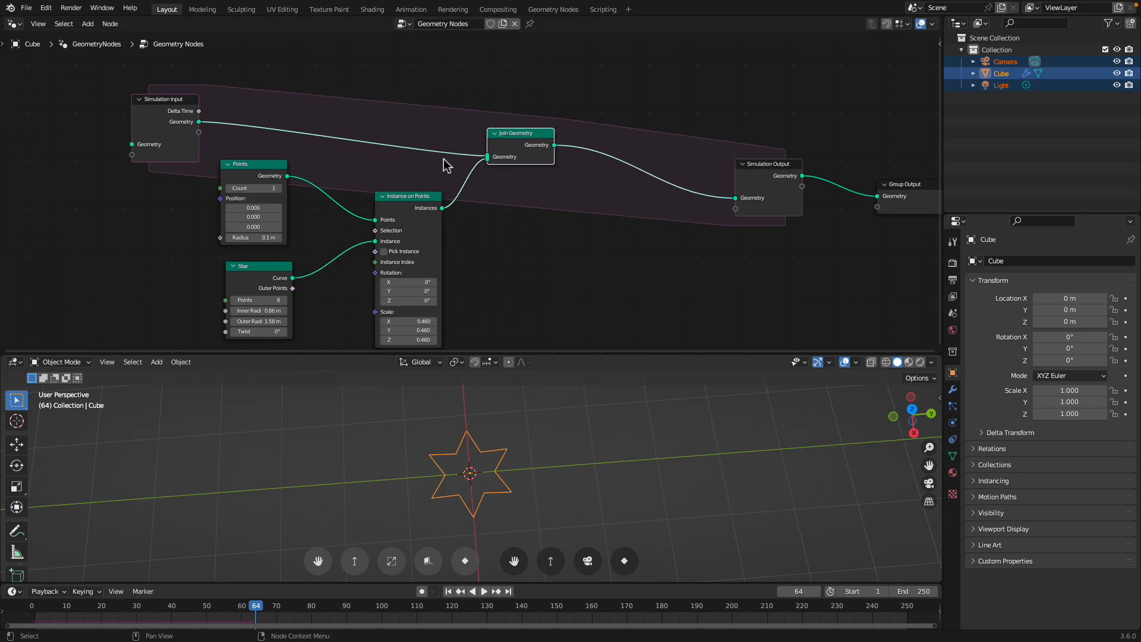
Place Instance on Points between Join Geometry and Simulation Output, with Join Geometry feeding its Points input and the Star its Instance input.
left_click_drag(414, 204, 616, 200, "alt")
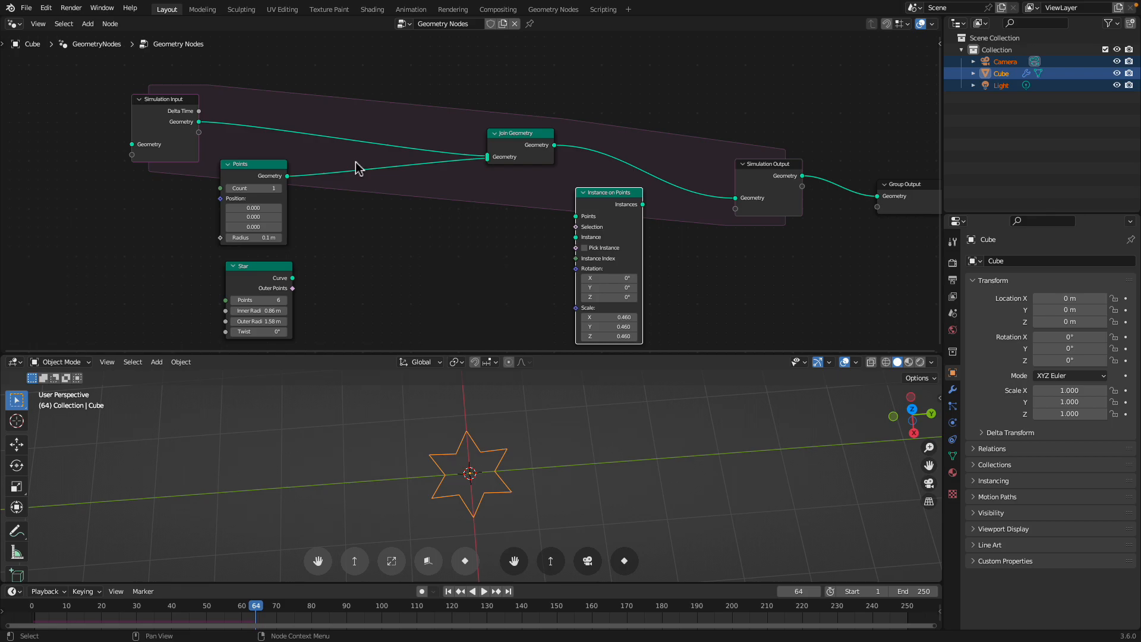
left_click_drag(265, 181, 305, 176)
left_click_drag(280, 266, 476, 251)
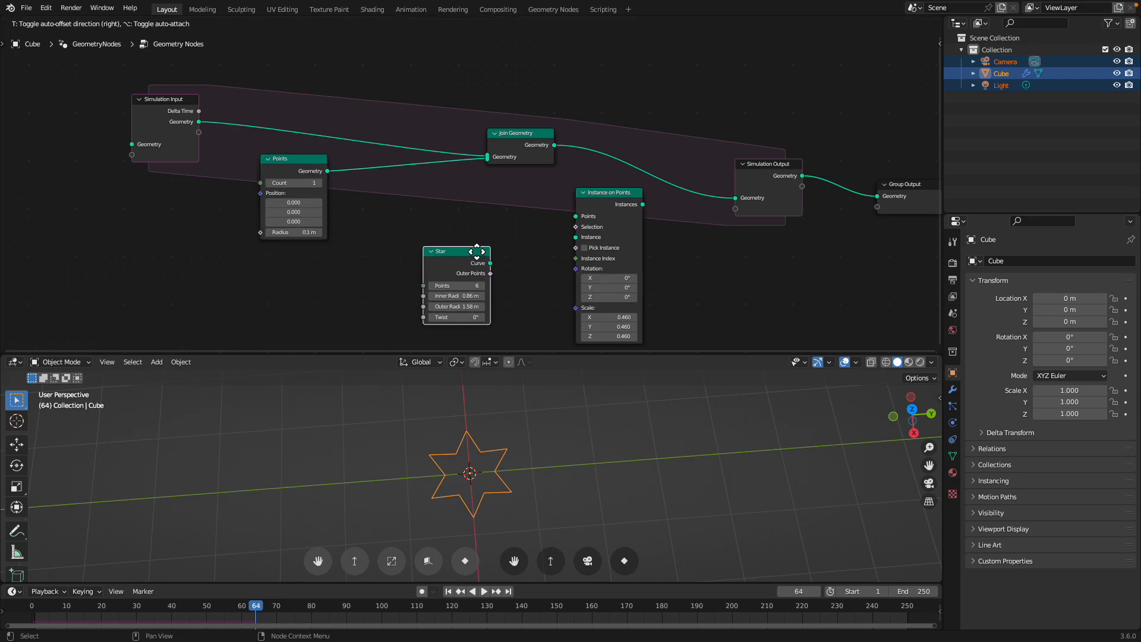
left_click_drag(555, 146, 577, 216)
left_click_drag(490, 261, 561, 239)
left_click_drag(643, 204, 742, 137)
left_click_drag(902, 193, 847, 143)
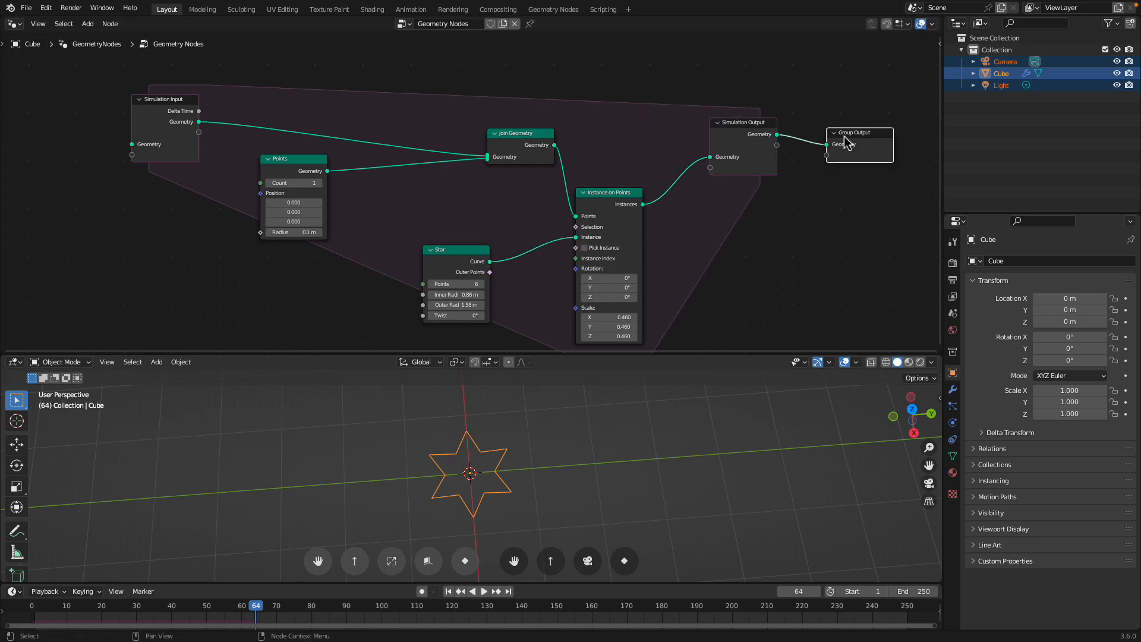
Run the simulation from the first frame and examine the star fractal over the first few frames.
left_click(448, 591)
key("space")
key("Right")
middle_click_drag(514, 473, 508, 471)
Save the project to the Desktop as star_fractal_000.blend.
left_click(26, 7)
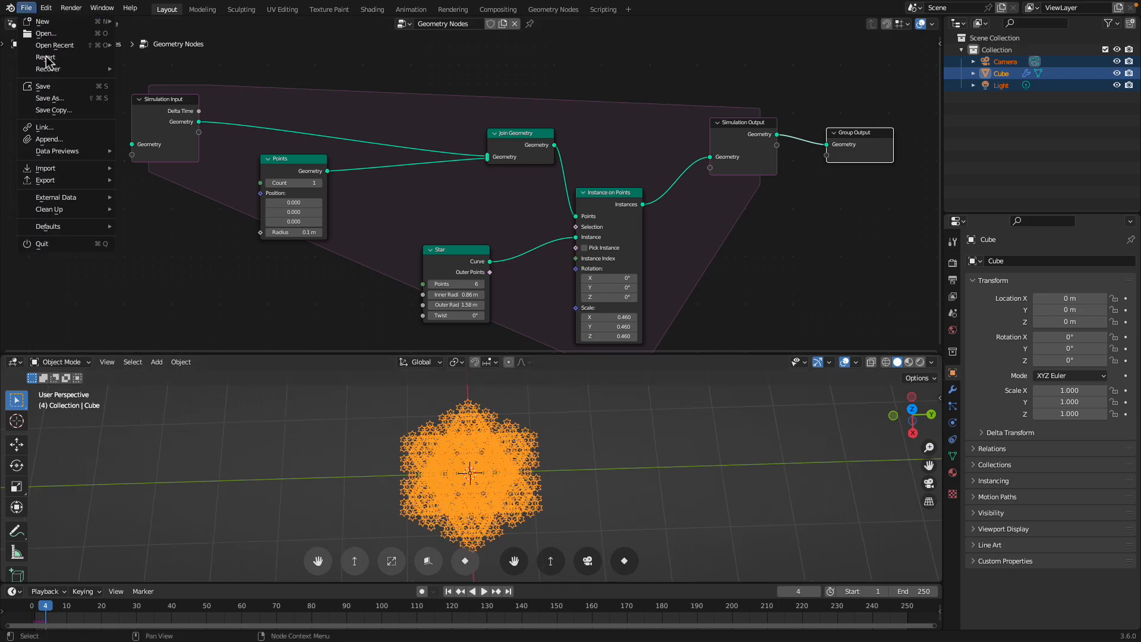
left_click(45, 98)
left_click(706, 574)
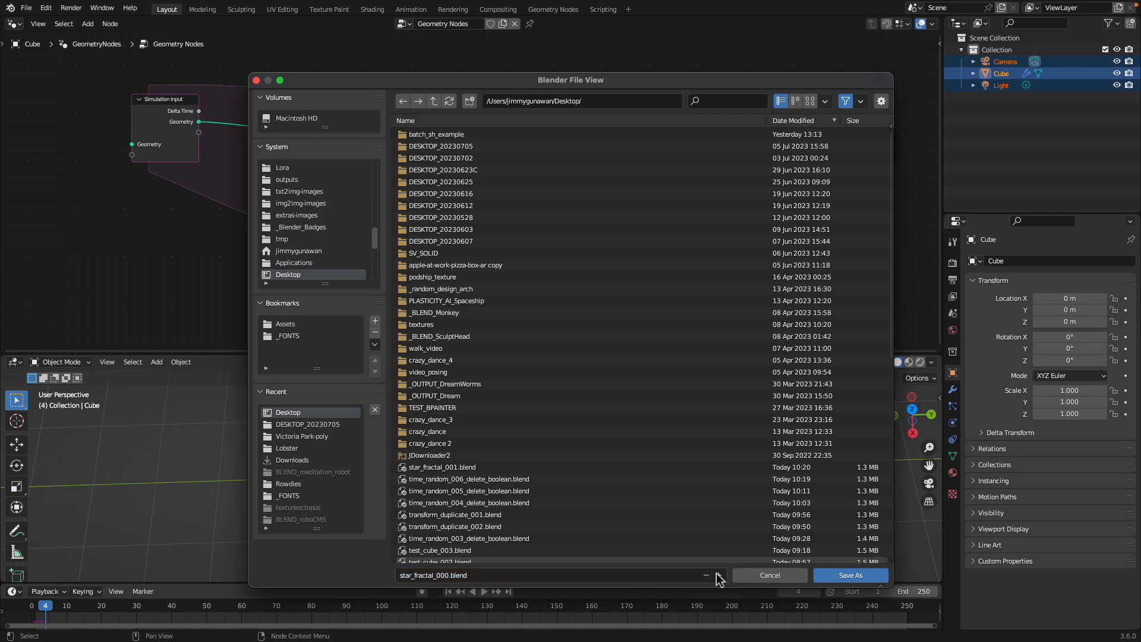
left_click(836, 577)
Tidy the layout of all the nodes around the simulation zone and save the file.
left_click_drag(602, 126, 603, 120)
left_click_drag(472, 249, 498, 198)
middle_click_drag(505, 201, 437, 213)
scroll(543, 145, "up", 2)
left_click_drag(545, 136, 545, 124)
left_click_drag(691, 138, 652, 105)
left_click_drag(833, 149, 803, 135)
middle_click_drag(796, 142, 832, 131)
left_click_drag(222, 168, 287, 179)
left_click_drag(92, 95, 179, 106)
key("ctrl+s")
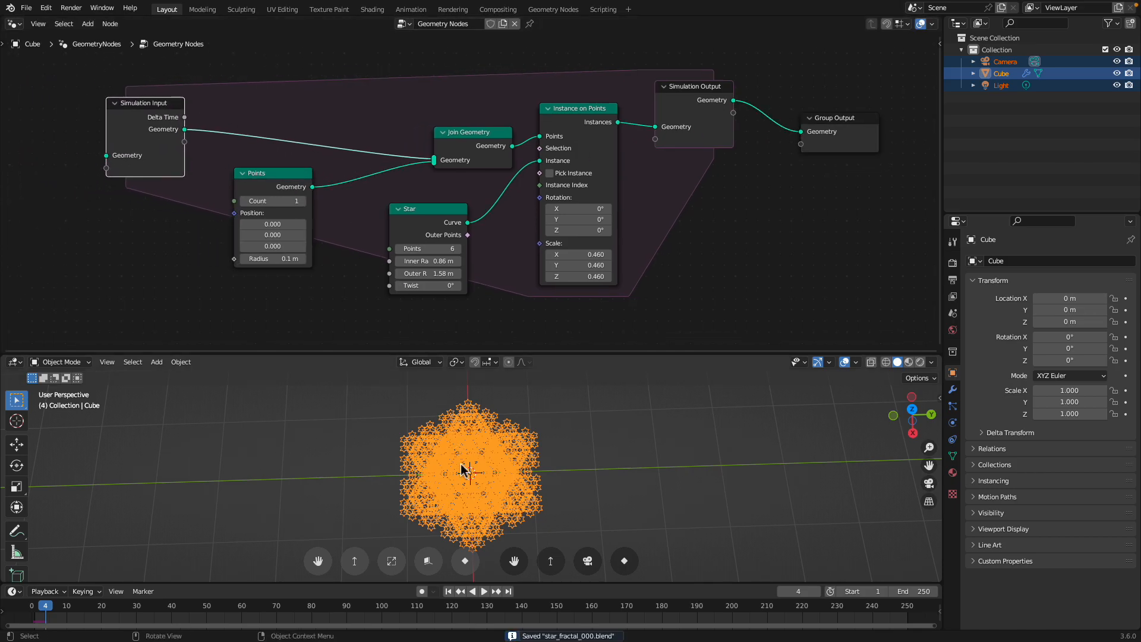
Replay the simulation from the first frame, inspect the star fractal from another angle, and save the file.
left_click(450, 591)
key("space")
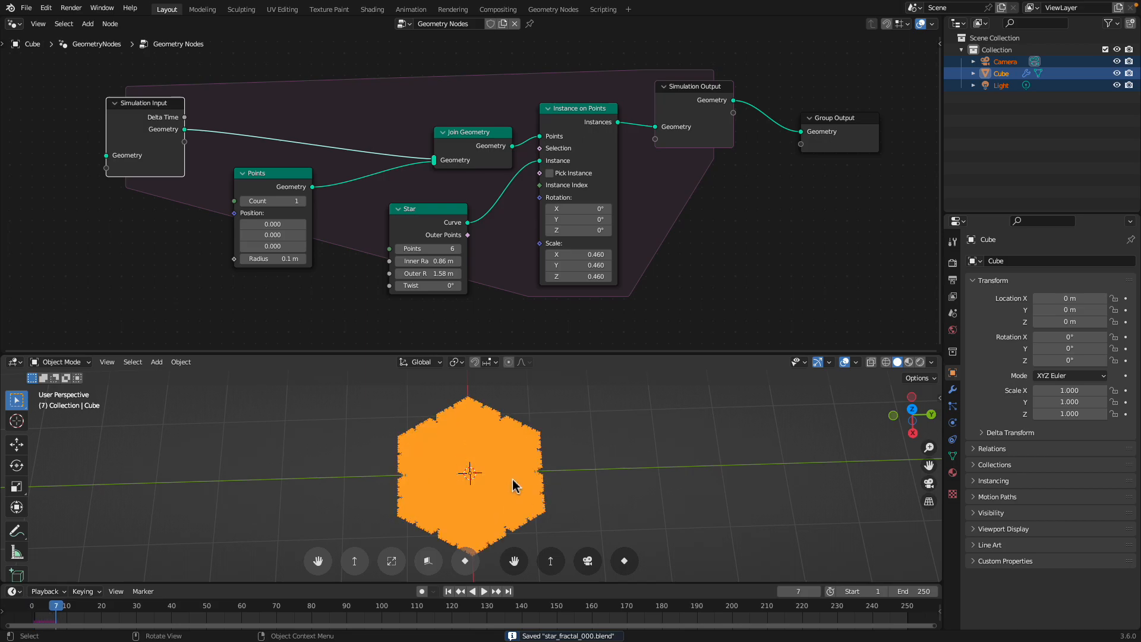
middle_click_drag(275, 502, 88, 589)
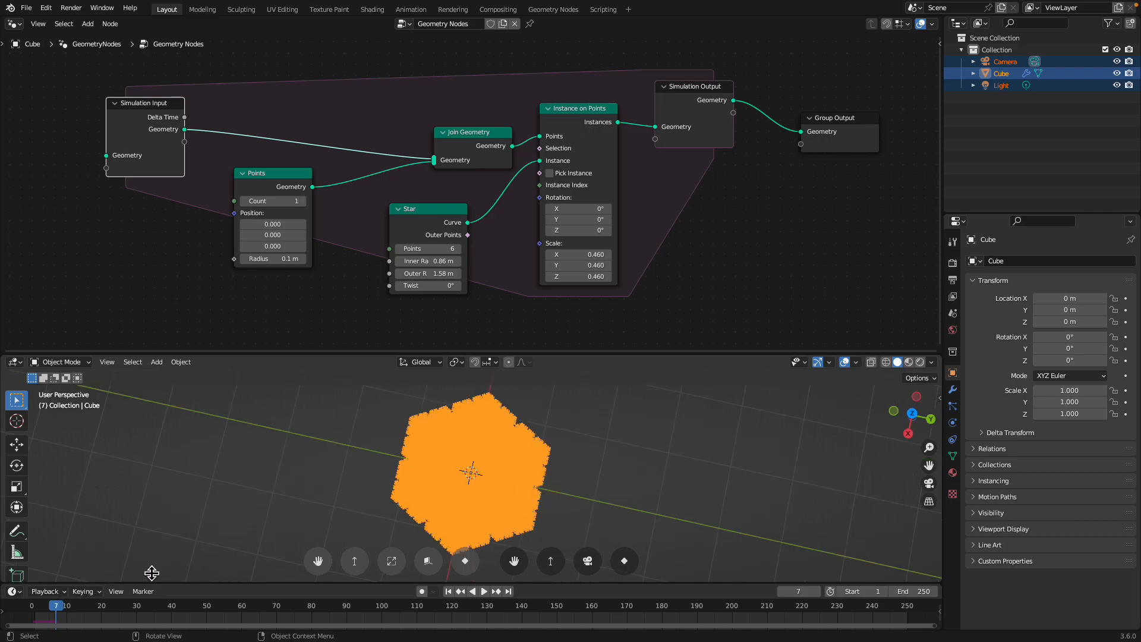
left_click(449, 592)
middle_click_drag(484, 529, 520, 454)
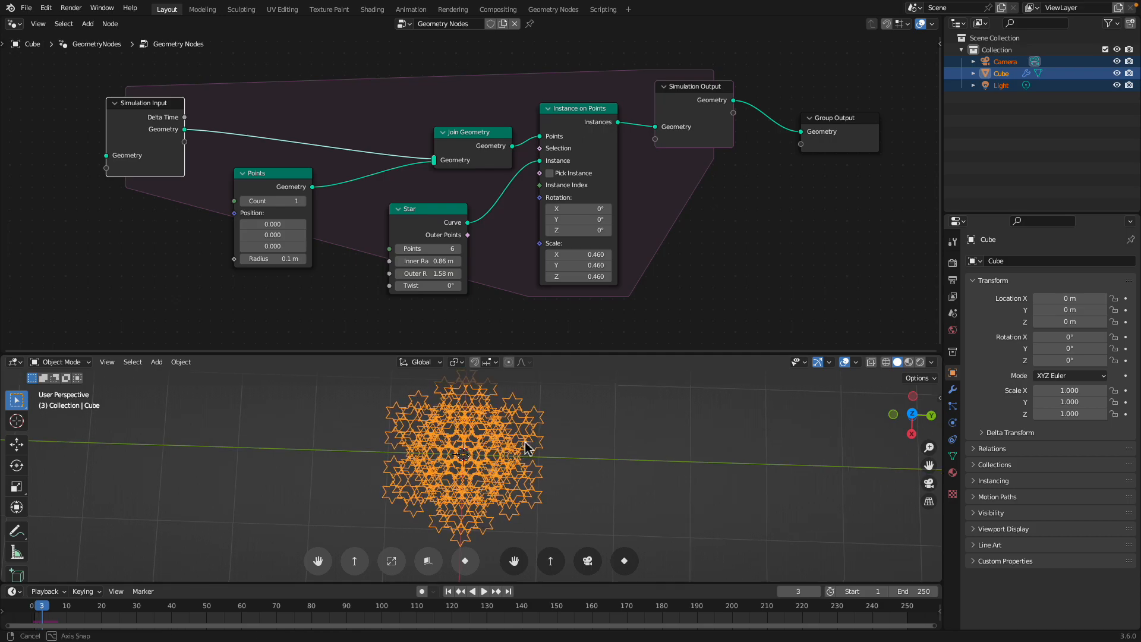
key("ctrl+s")
Set the Star's Points to 3 and step the simulation from the first frame to frame 3.
middle_click_drag(440, 249, 413, 246)
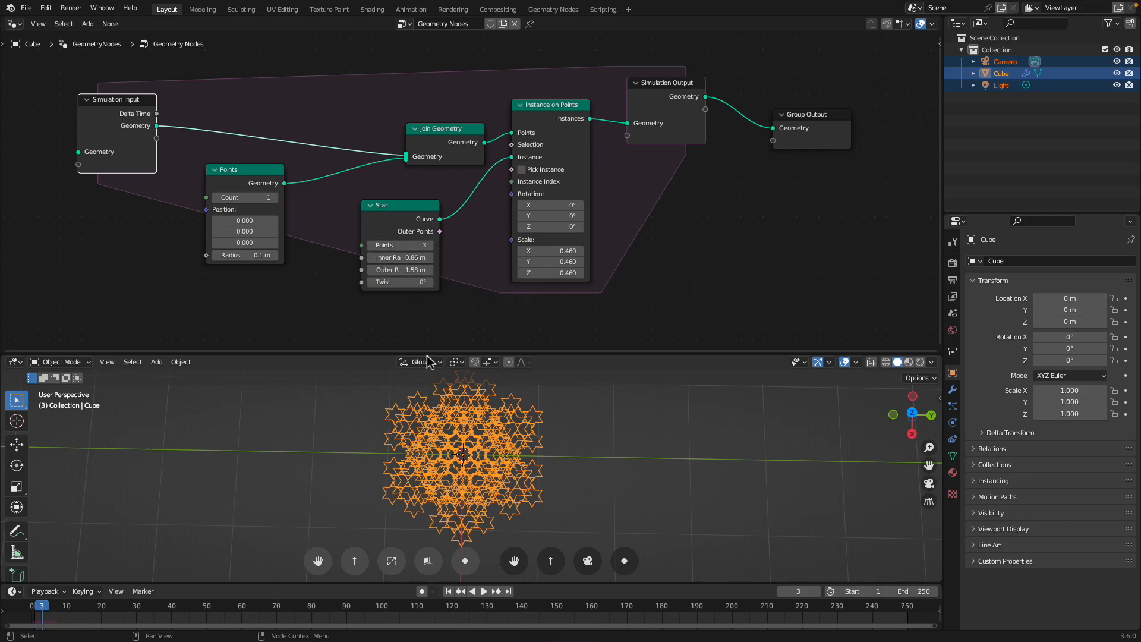
left_click(449, 591)
key("Right")
key("Right")
scroll(444, 281, "up", 1)
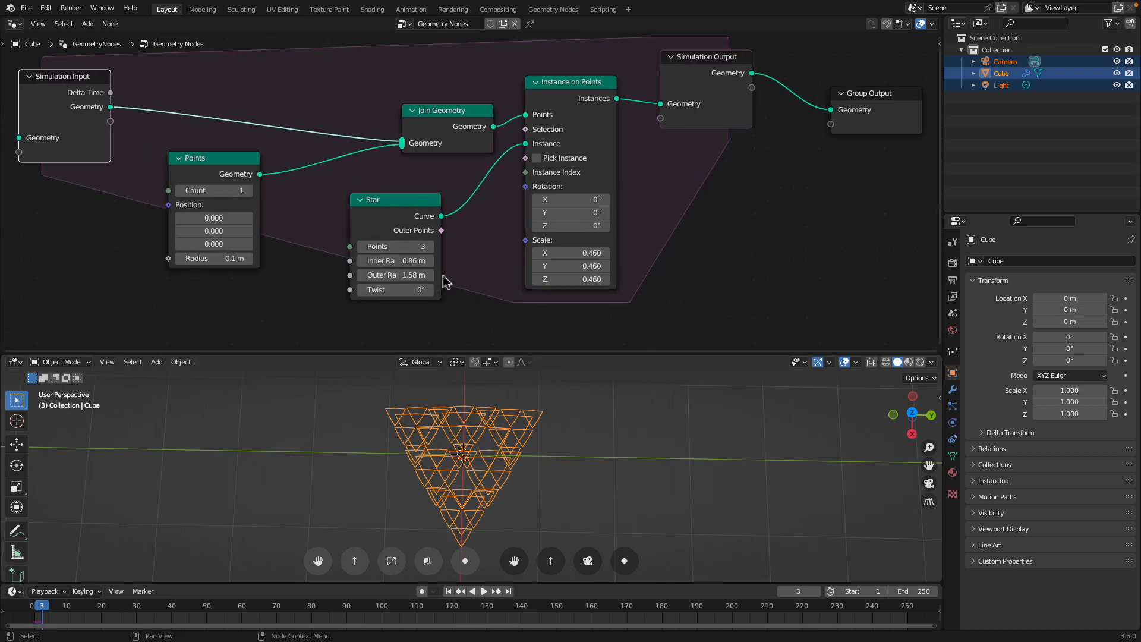
Set the Star's Inner Radius to 1 m and Outer Radius to 2 m, restart the simulation in an enlarged viewport, and save.
left_click_drag(388, 261, 396, 262)
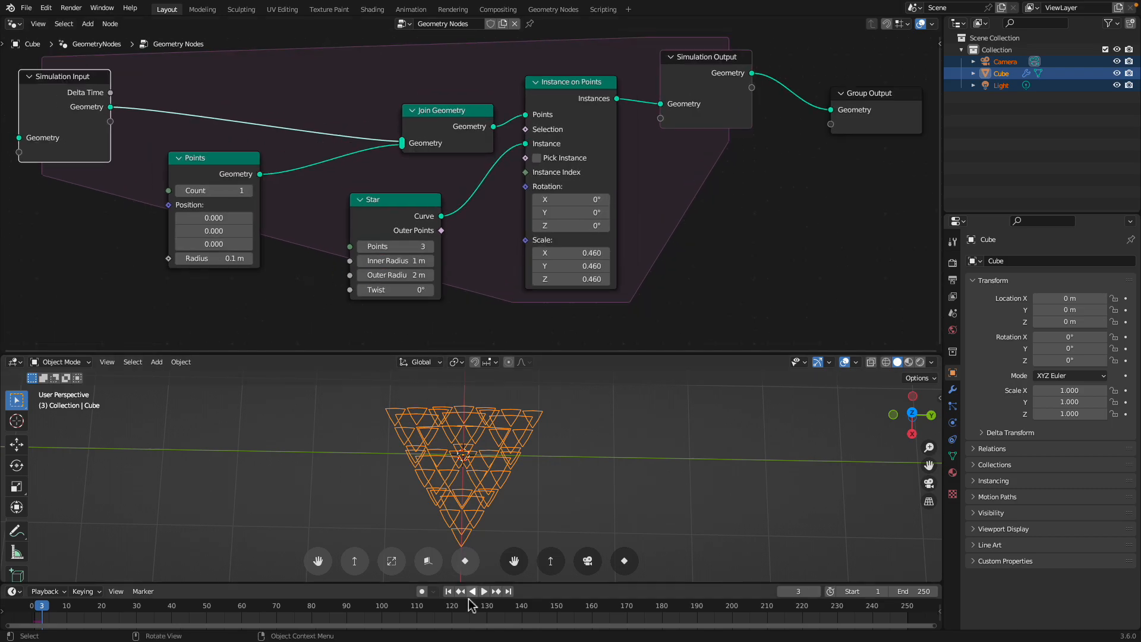
left_click(448, 591)
key("Right")
middle_click_drag(472, 494, 574, 420)
left_click_drag(575, 358, 574, 289)
key("ctrl+s")
Step back and forth through the first frames to examine how the triangular fractal subdivides.
middle_click_drag(533, 400, 497, 402)
key("Right")
key("Right")
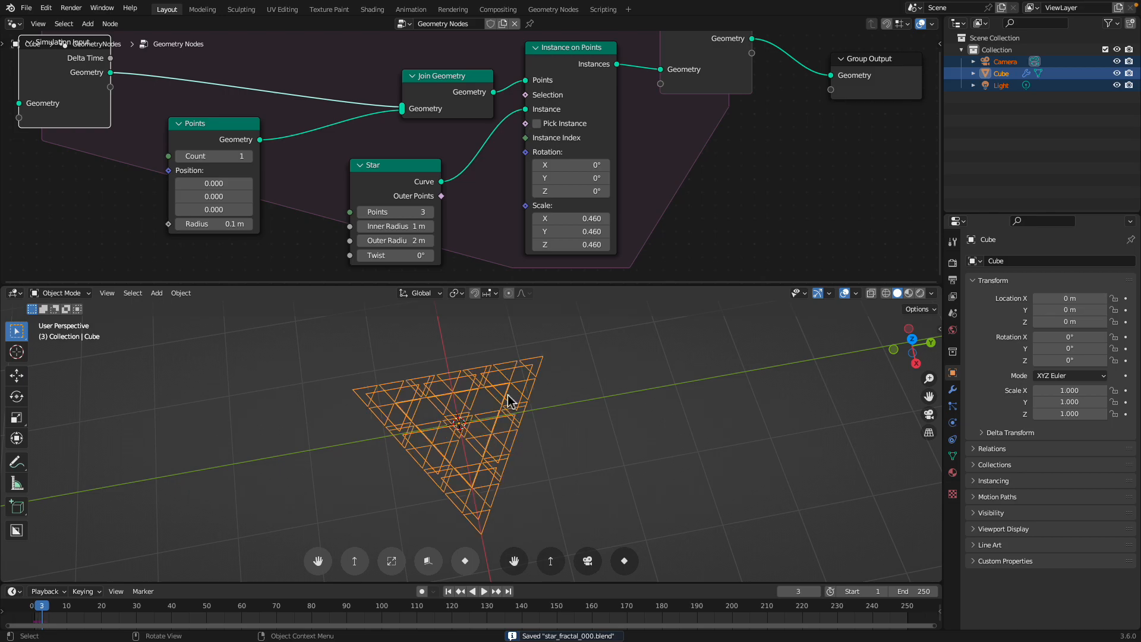
key("Left")
key("Left")
key("Right")
key("Right")
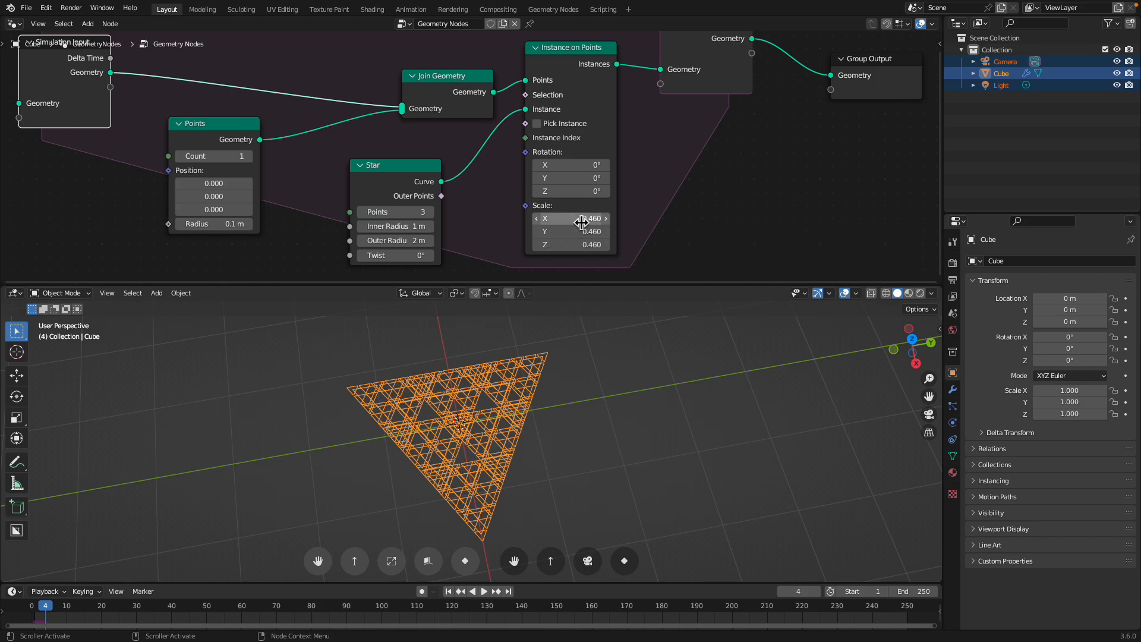
Set the Instance on Points scale to 0.710 on all axes, save, and step through the simulation from the first frame.
left_click_drag(581, 222, 589, 244)
key("ctrl+s")
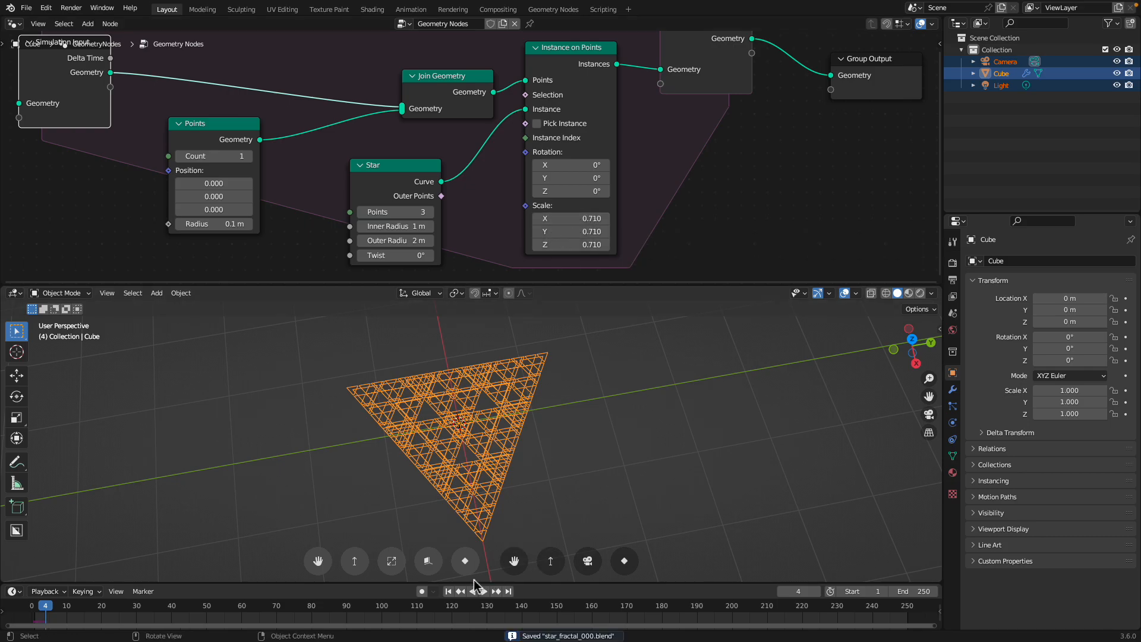
left_click(449, 592)
key("Right")
key("Right")
key("Right")
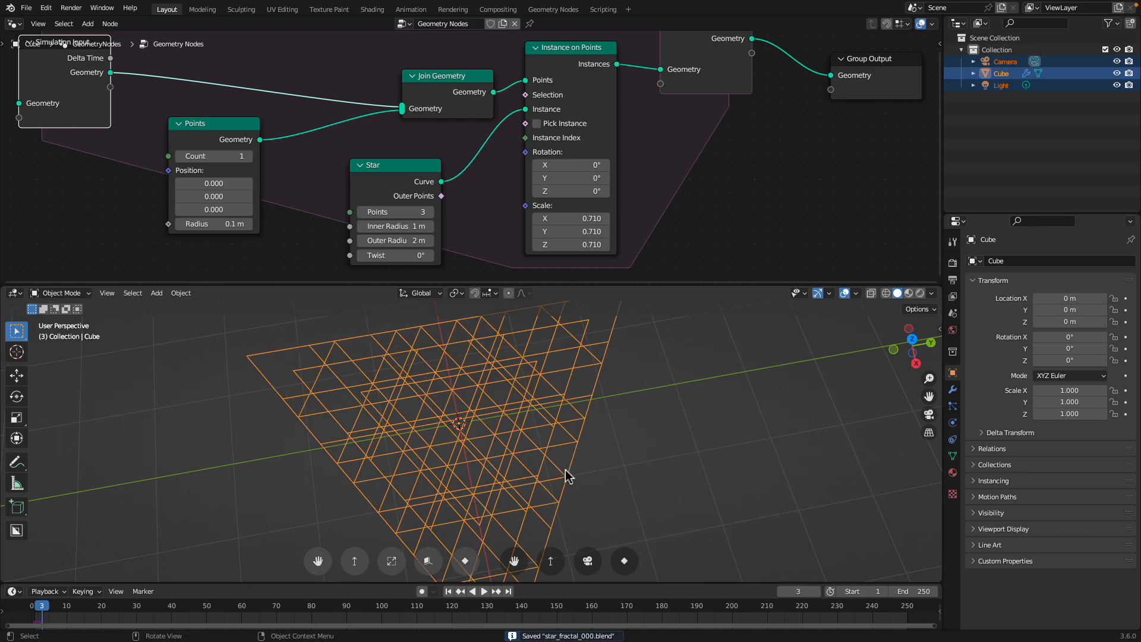
key("Right")
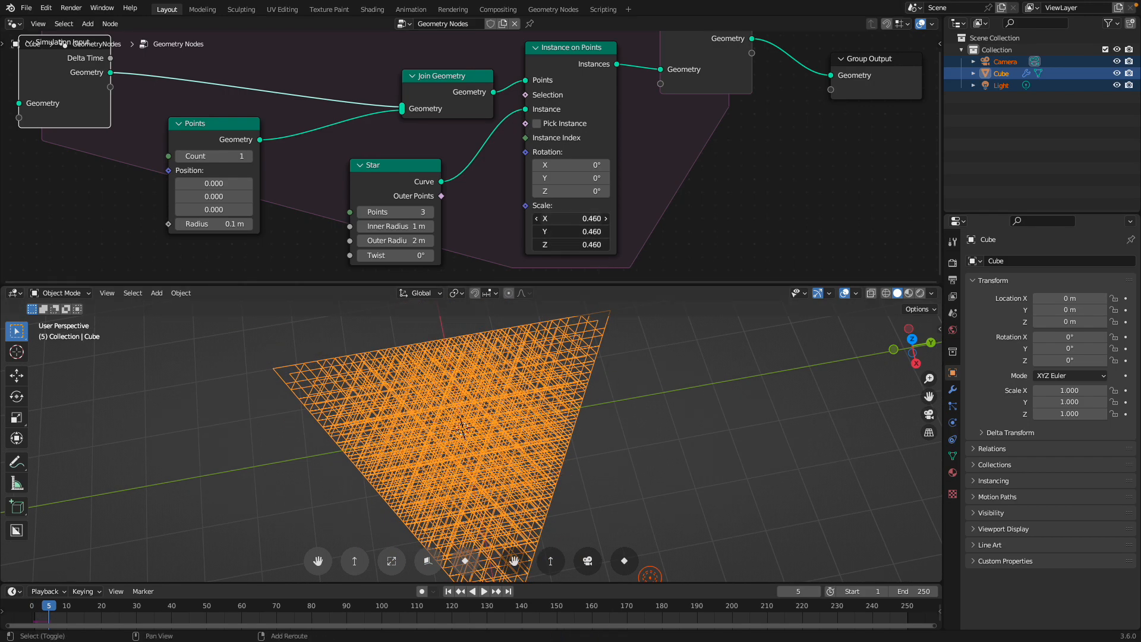
Set the Instance on Points scale to 0.5 on all axes and replay the simulation from the first frame.
left_click(596, 220)
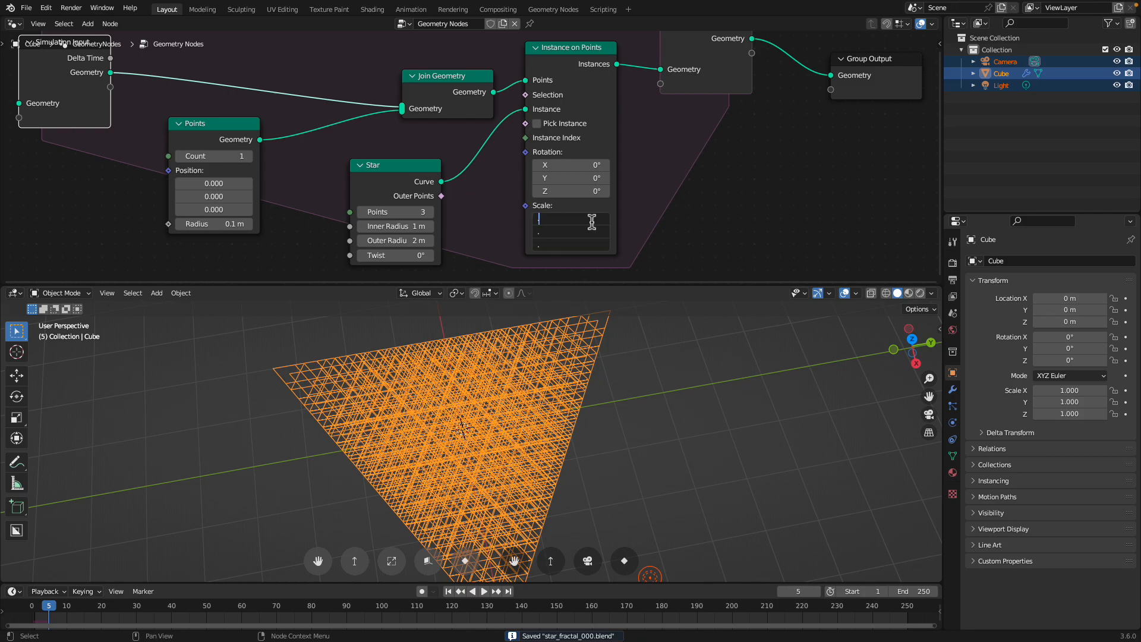
type("0.5")
key("Return")
left_click(448, 592)
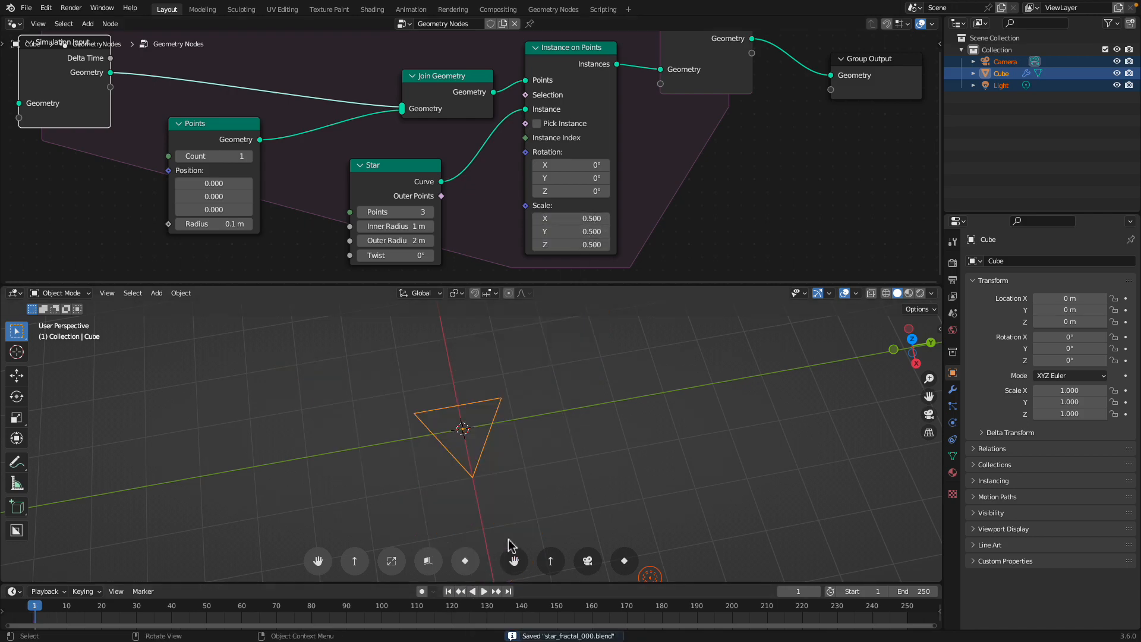
key("space")
middle_click_drag(528, 480, 494, 470)
scroll(494, 470, "up", 1)
middle_click_drag(416, 184, 431, 209)
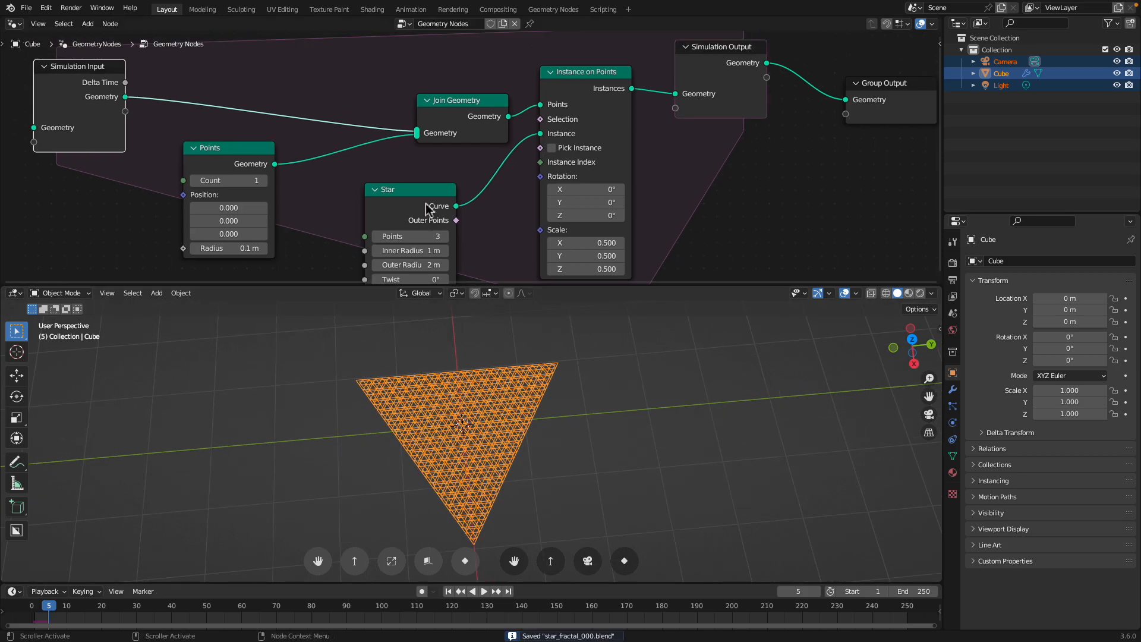
Enlarge the node editor and reposition the Points and Simulation Input nodes to free space before Join Geometry.
left_click_drag(375, 283, 375, 384)
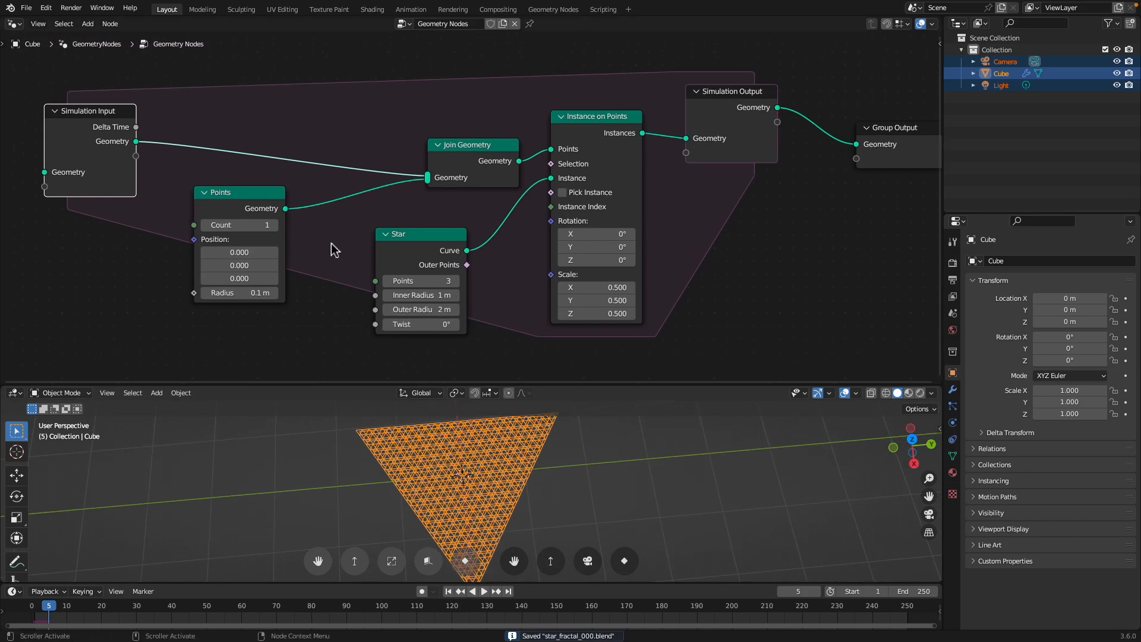
left_click(239, 206)
left_click_drag(238, 202, 236, 226)
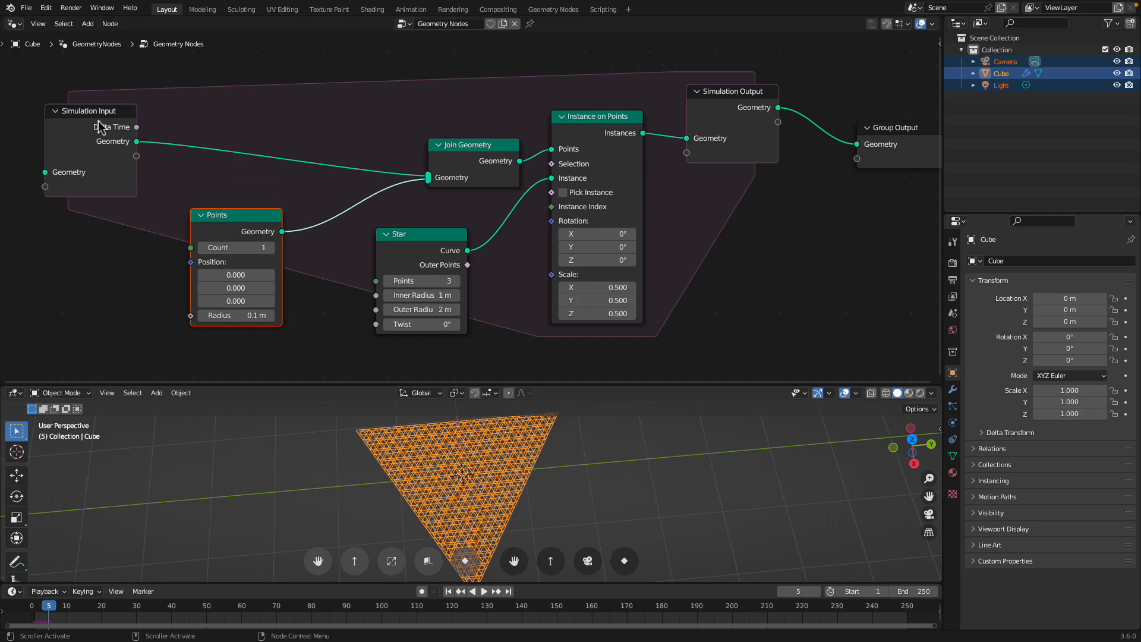
left_click_drag(102, 121, 100, 158)
mouse_move(226, 211)
left_mouse_down()
mouse_move(252, 78)
mouse_move(218, 230)
left_mouse_up()
left_click_drag(107, 185, 96, 160)
scroll(228, 149, "up", 1, "ctrl")
middle_click_drag(228, 149, 242, 128)
Insert a Delete Geometry node into the link between Simulation Input and Join Geometry.
key("shift+a")
type("de")
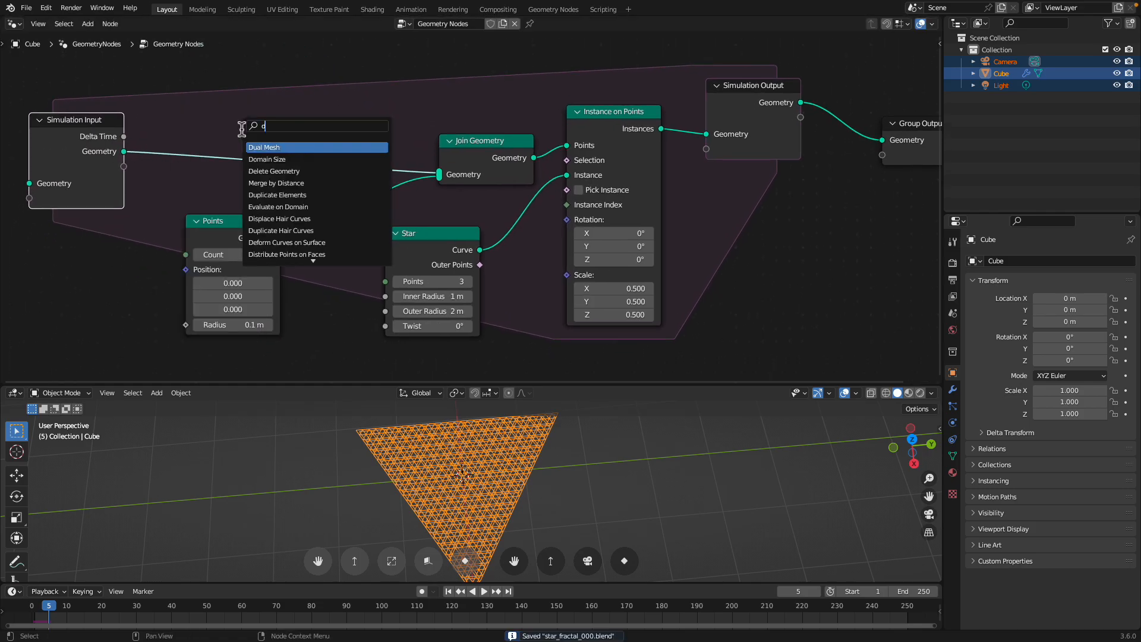
left_click(262, 148)
left_click(288, 163)
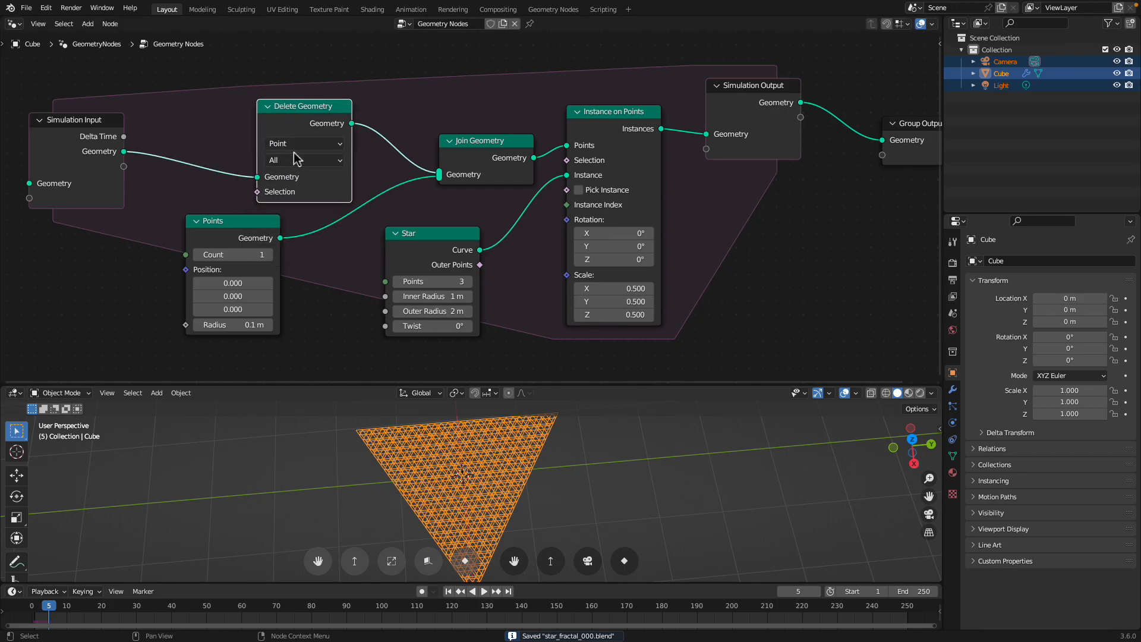
Add a Random Value node below the Simulation Input node.
middle_click_drag(288, 163, 334, 140)
middle_click_drag(297, 173, 381, 151)
key("shift+a")
type("bool")
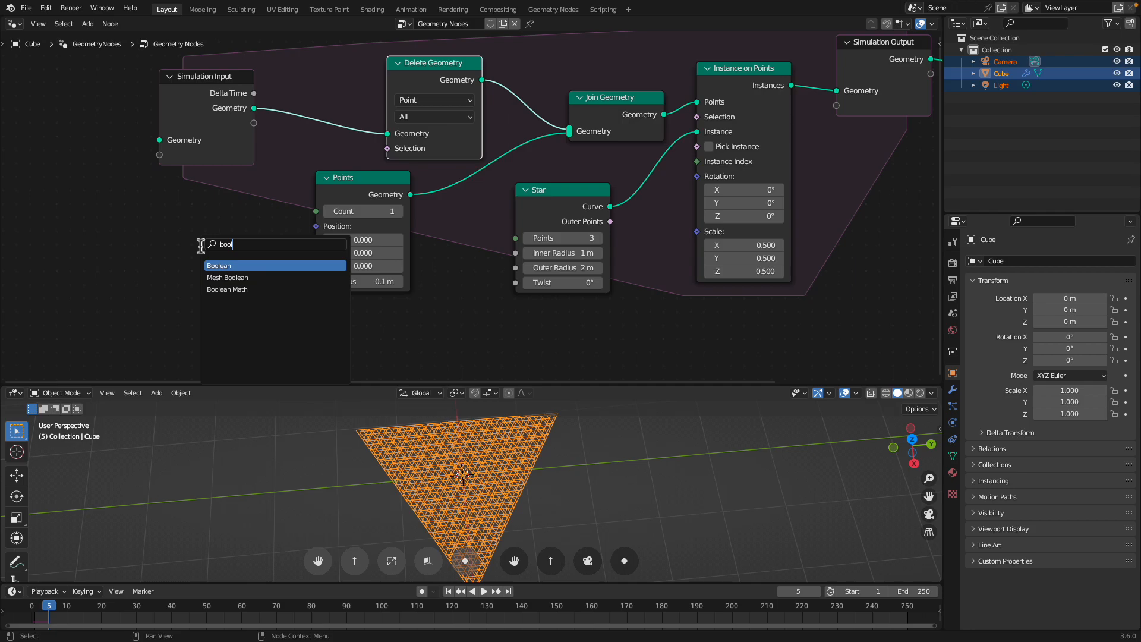
key("BackSpace")
key("BackSpace")
key("BackSpace")
key("BackSpace")
type("rand")
key("Return")
left_click(190, 259)
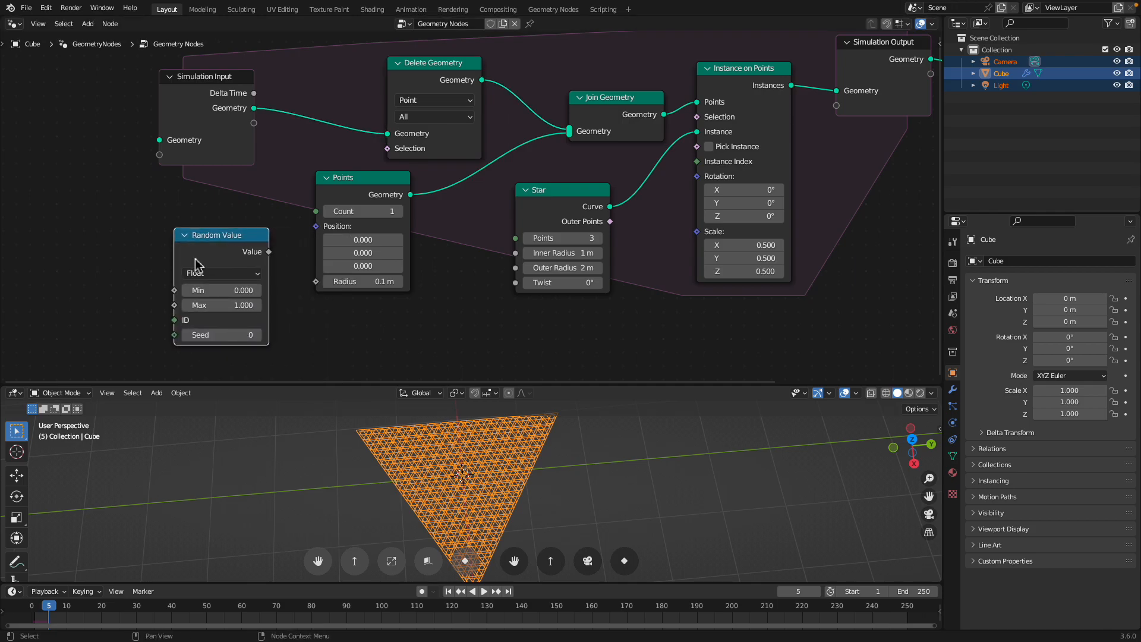
Set the Random Value node to Boolean, connect its Value to Delete Geometry's Selection, and save the file.
left_click(202, 273)
left_click(215, 331)
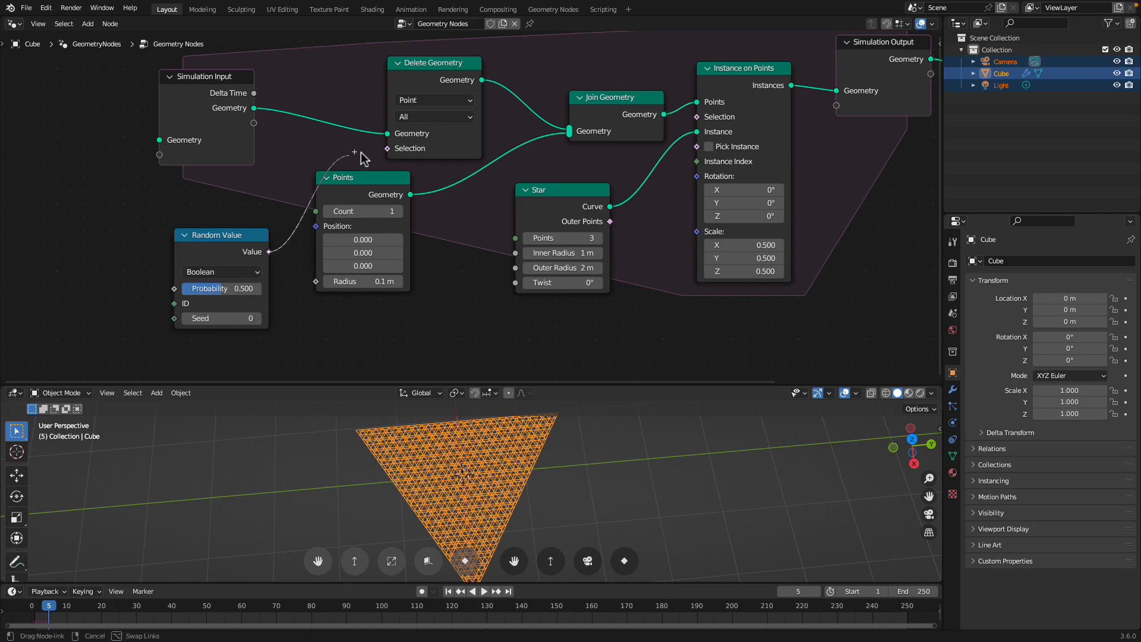
key("ctrl+s")
left_click_drag(219, 239, 191, 224)
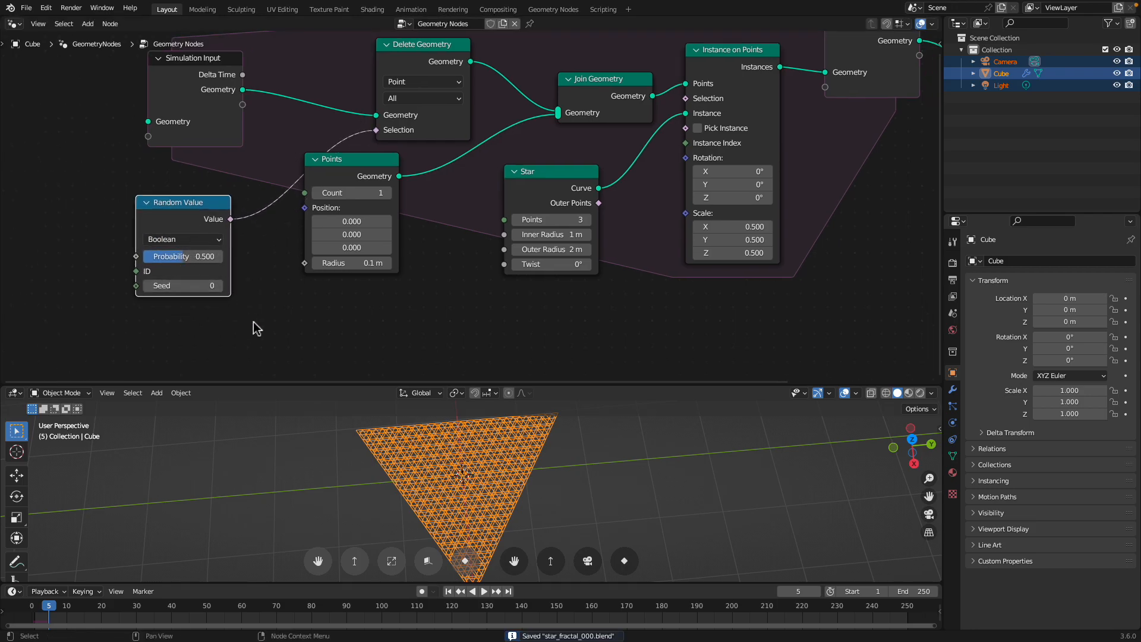
Enlarge the viewport and replay the simulation from the first frame to examine the random deletion.
key("space")
key("space")
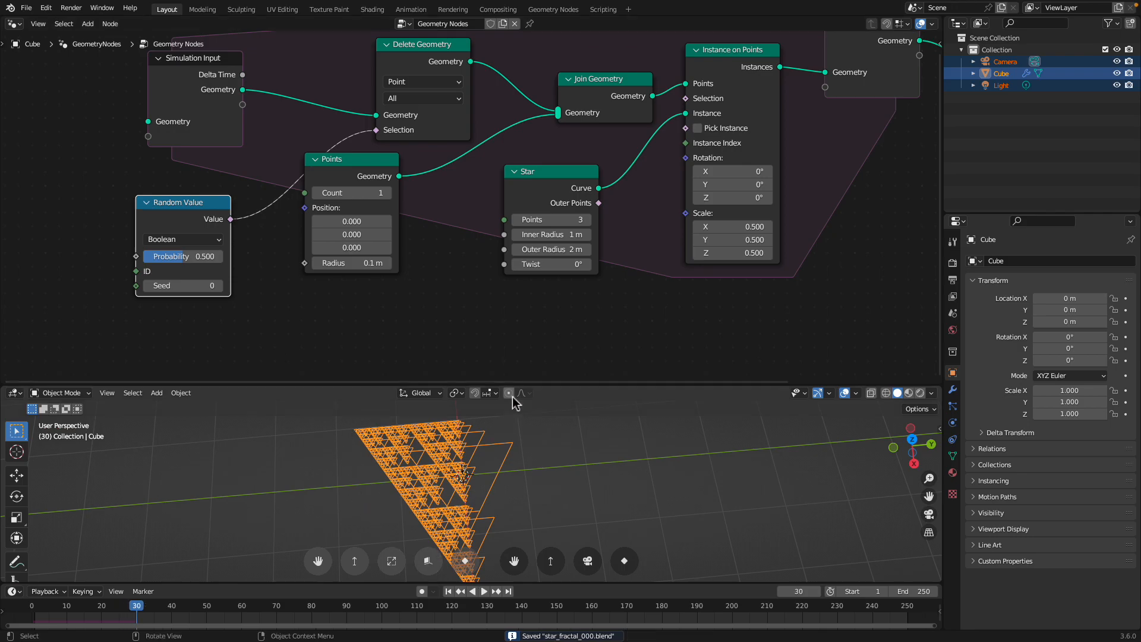
left_click_drag(539, 390, 539, 232)
middle_click_drag(541, 333, 569, 373)
left_click(448, 591)
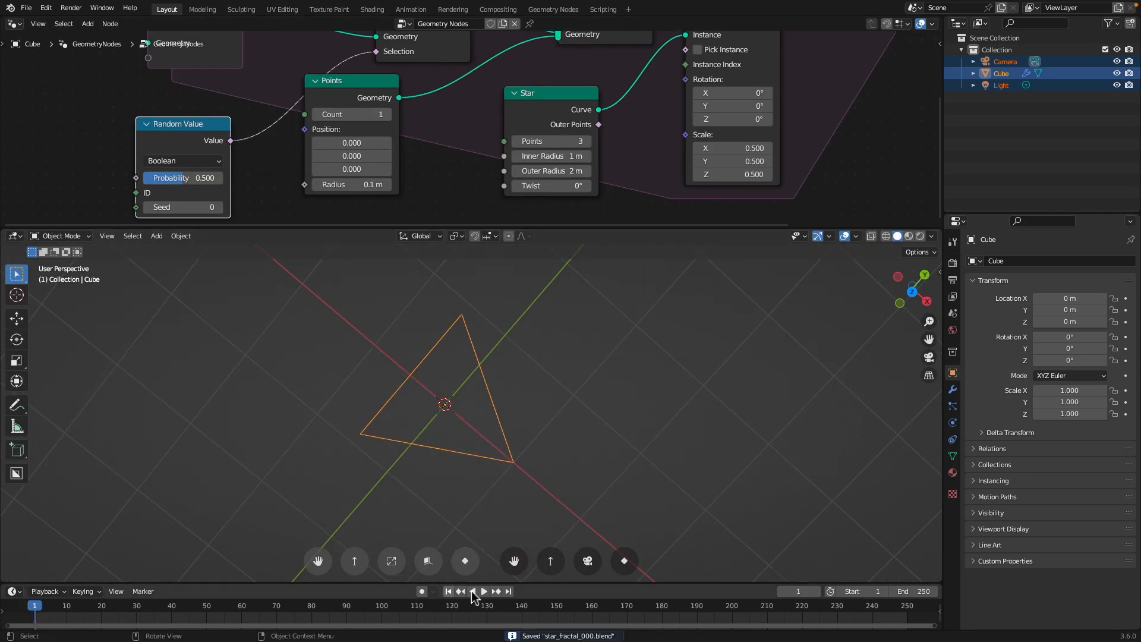
left_click(484, 592)
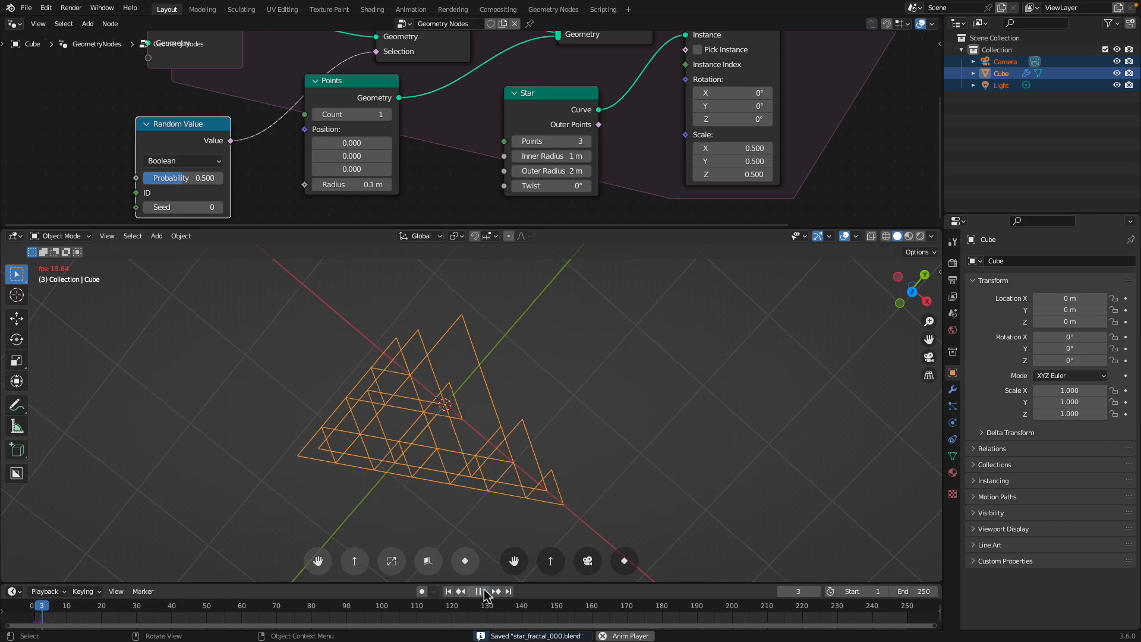
left_click(448, 591)
Set the Random Value node's Seed to -38, replay the simulation from the first frame, and save.
left_click_drag(193, 211, 238, 211)
left_click(193, 212)
key("Return")
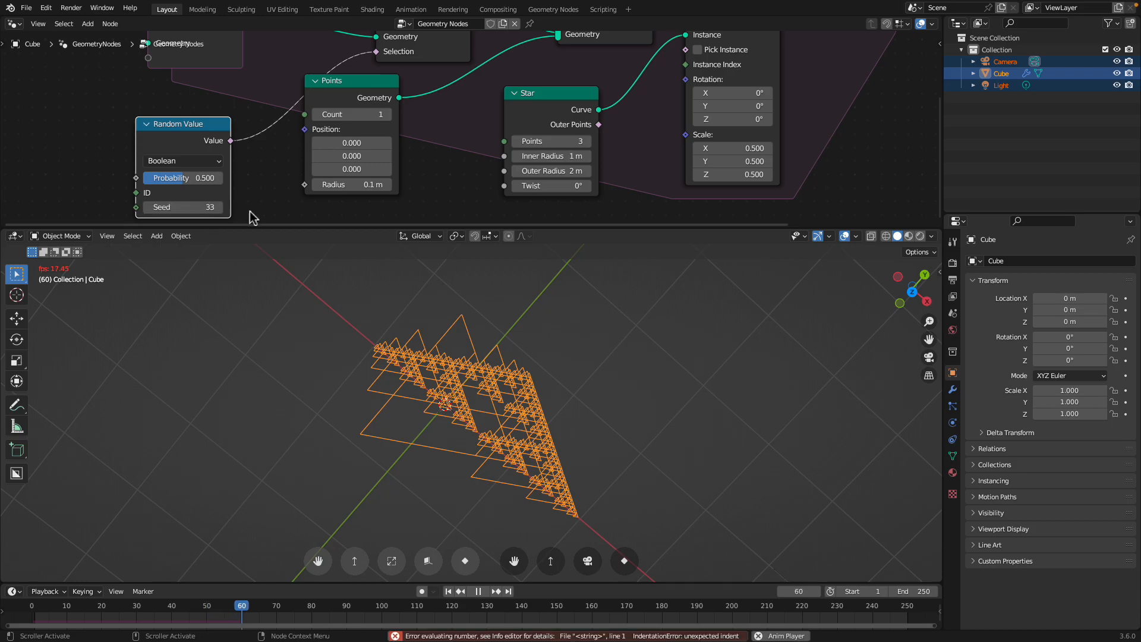
mouse_move(204, 212)
left_mouse_down()
mouse_move(173, 212)
mouse_move(191, 212)
left_mouse_up()
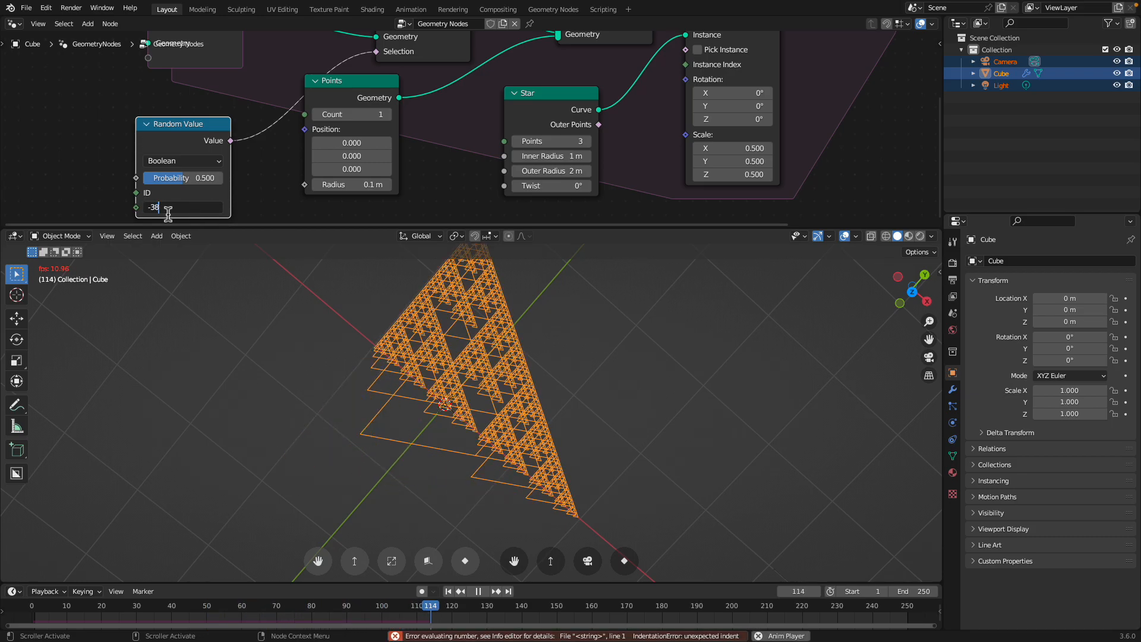
key("Return")
left_click(188, 211)
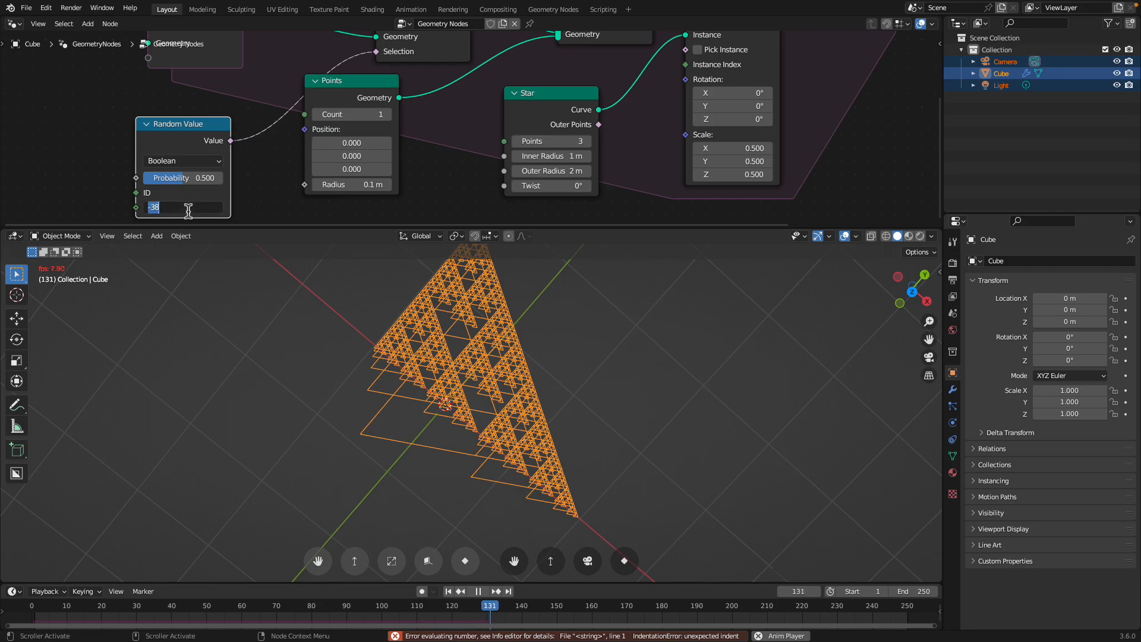
left_click(449, 591)
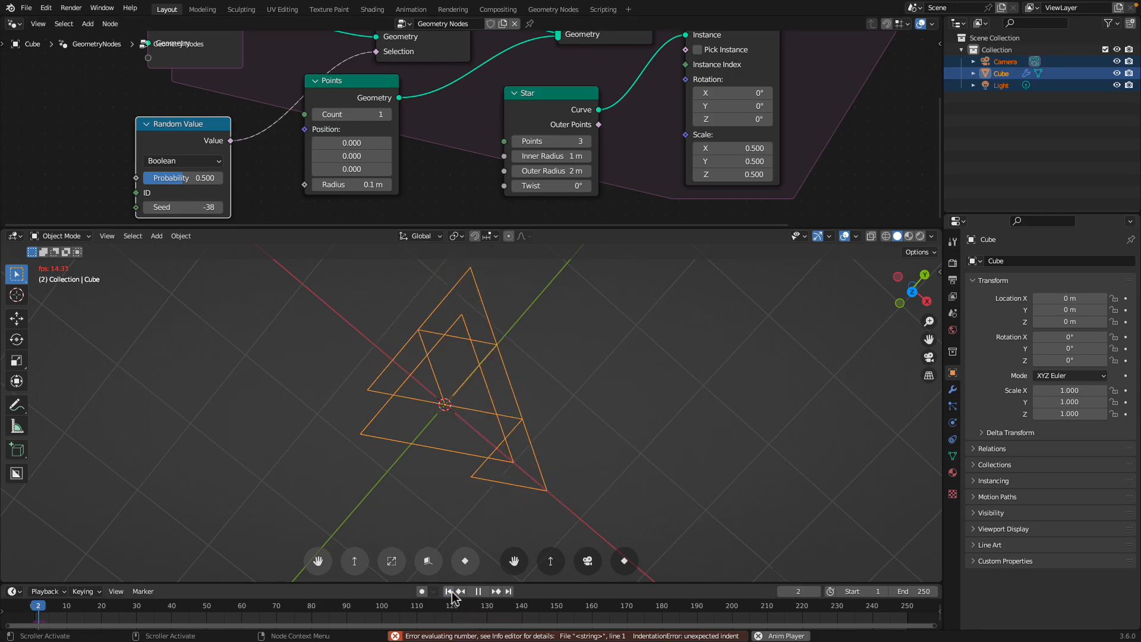
key("space")
middle_click_drag(419, 469, 441, 463)
key("ctrl+s")
Add a Scene Time node beside the Random Value node.
middle_click_drag(206, 158, 287, 147)
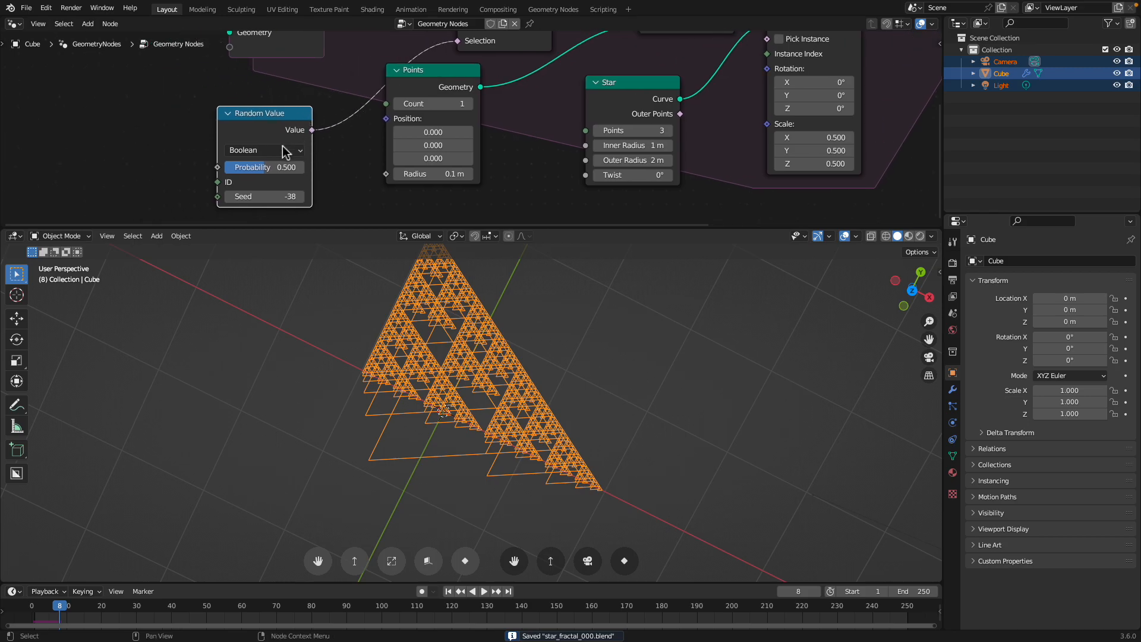
scroll(268, 183, "down", 2)
key("shift+a")
type("fra")
type("sce")
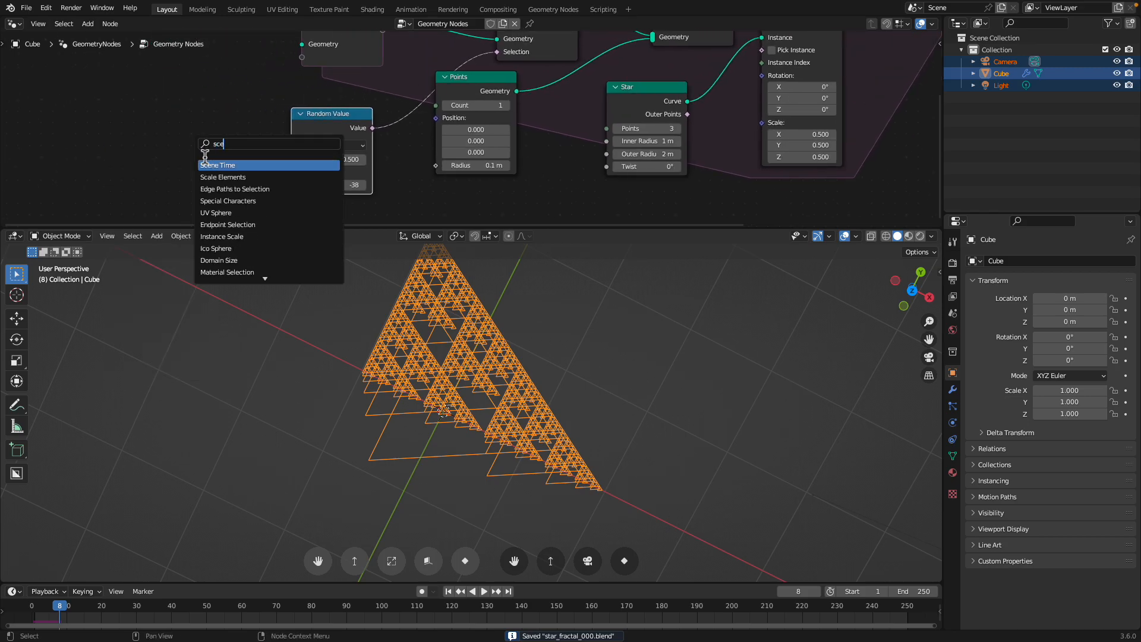
key("Return")
left_click(171, 160)
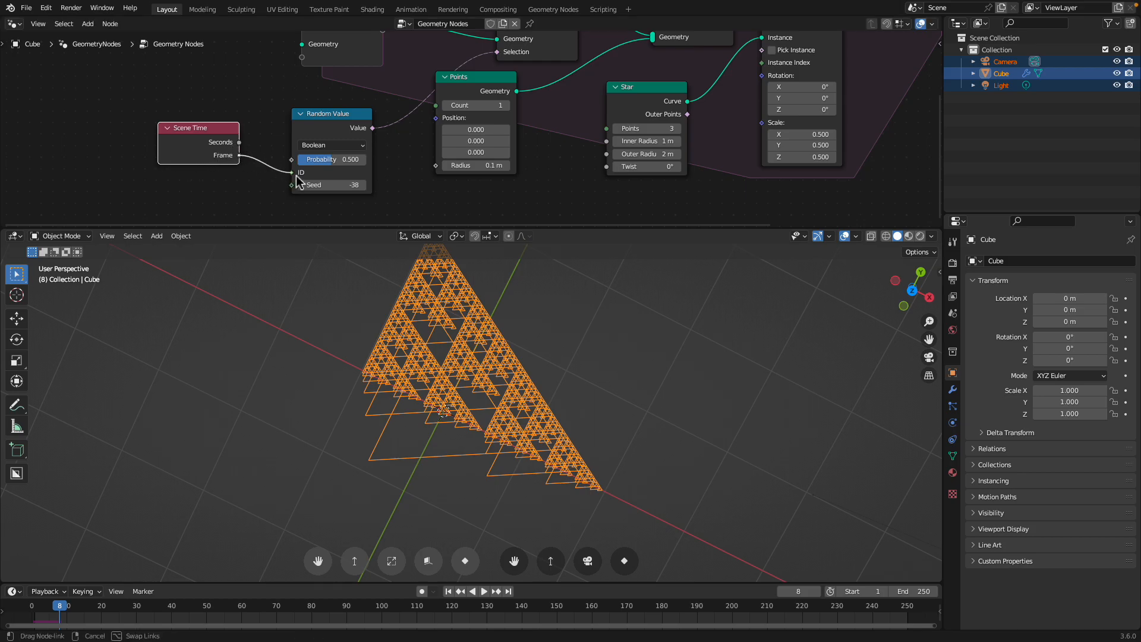
Try Scene Time's Frame as the Random Value node's ID during playback, and disconnect the link again.
key("space")
middle_click_drag(386, 366, 438, 392)
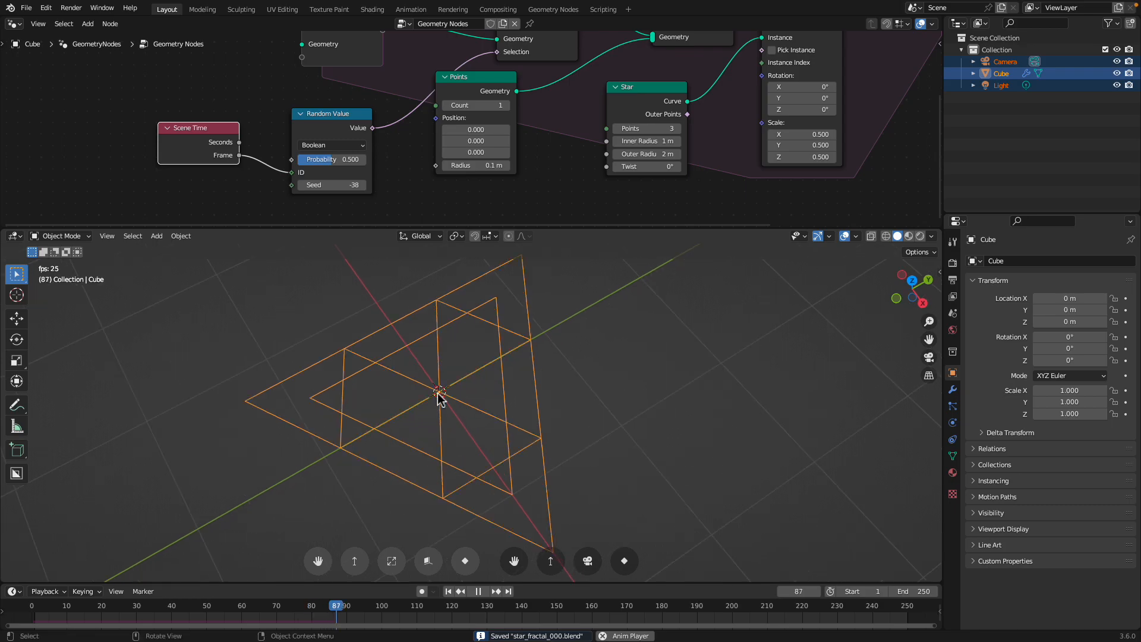
key("space")
left_click_drag(291, 173, 248, 179)
key("space")
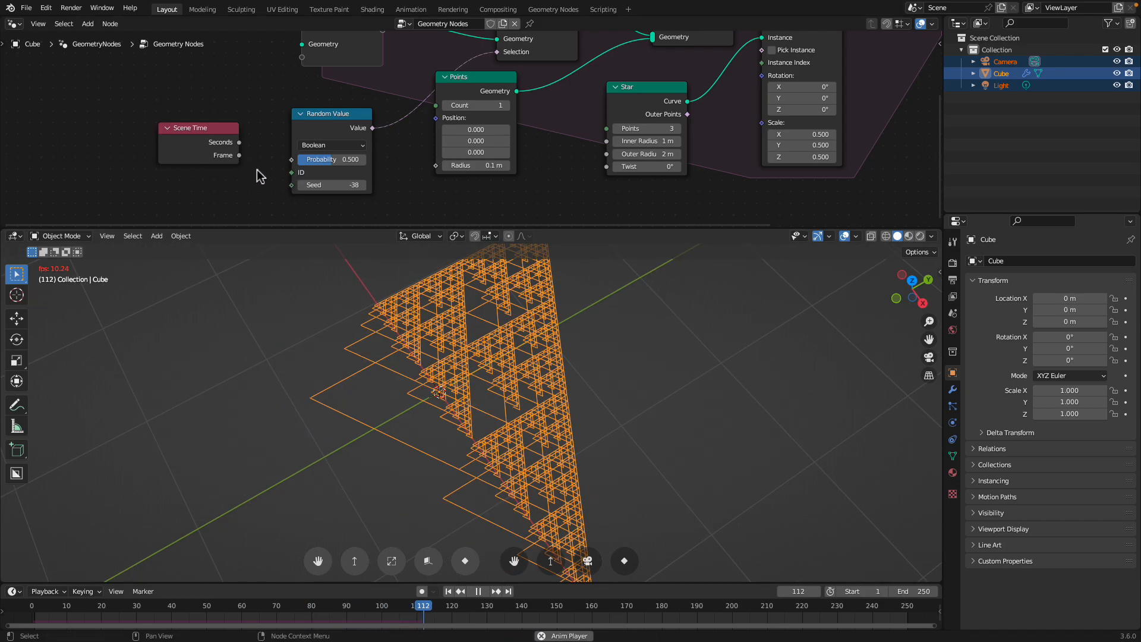
middle_click_drag(523, 370, 551, 291)
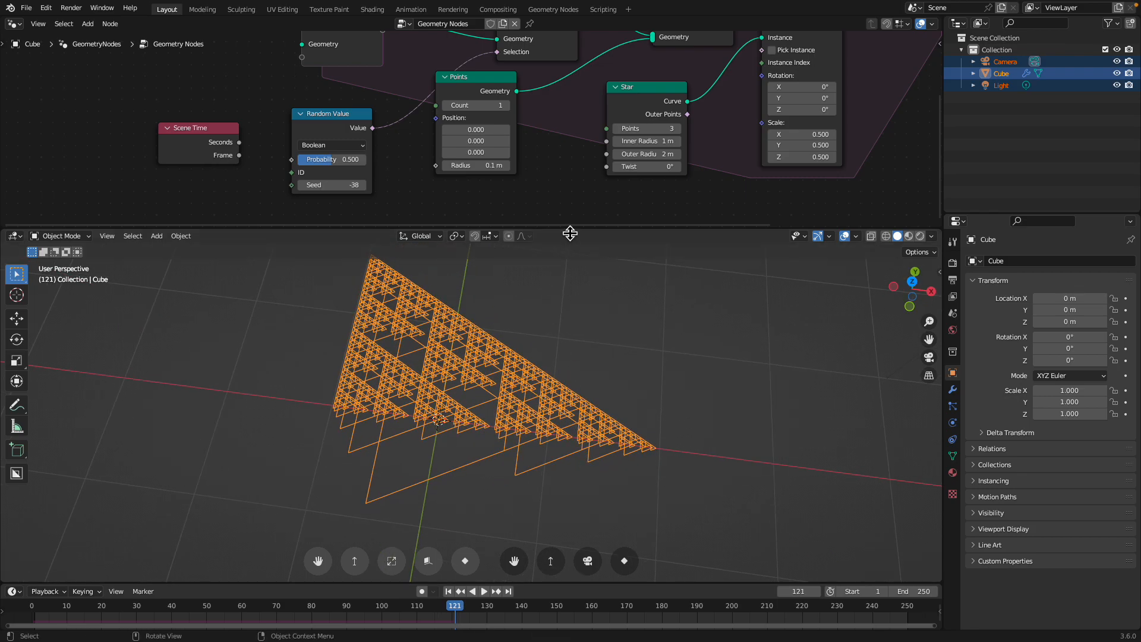
Enlarge the node editor, set the Random Value Probability to 0.542, and replay from the first frame.
left_click_drag(570, 234, 570, 297)
middle_click_drag(535, 391, 547, 407)
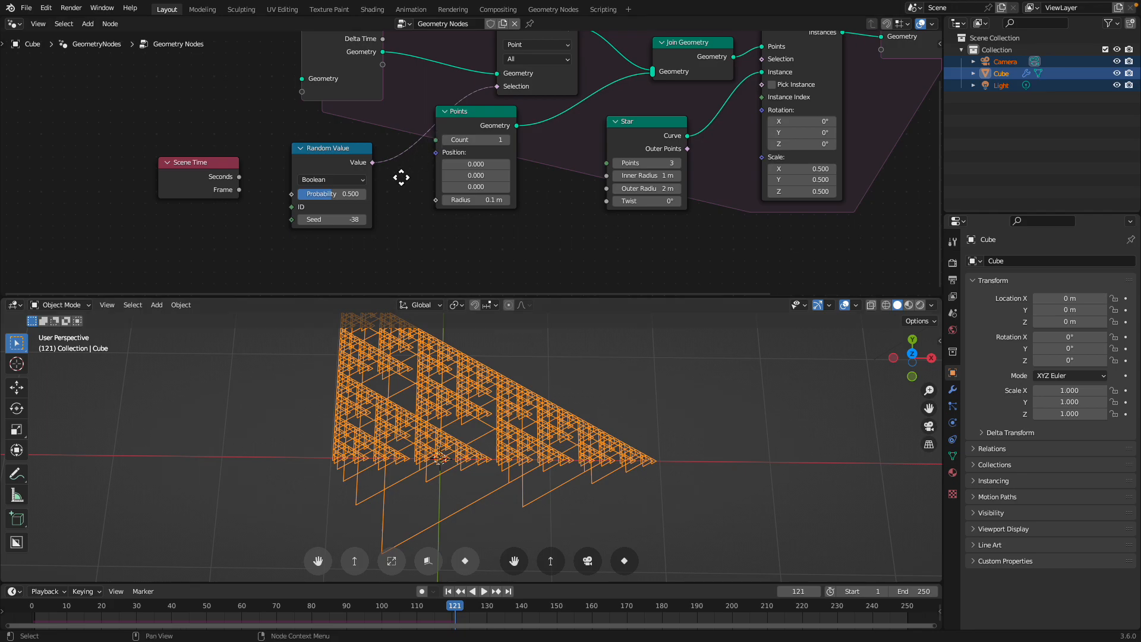
middle_click_drag(405, 173, 364, 218)
left_click_drag(296, 205, 294, 193)
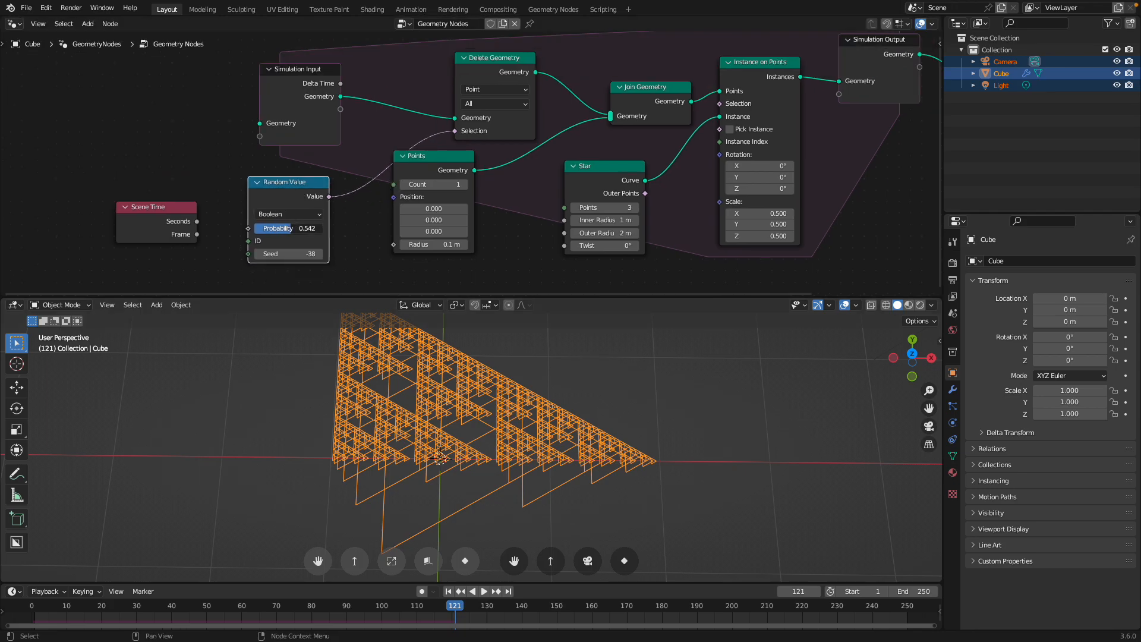
left_click(451, 594)
left_click(484, 593)
left_click(480, 592)
Connect Scene Time's Frame to the Random Value node's Seed, replay from the first frame, and save.
middle_click_drag(256, 219, 264, 184)
left_click_drag(205, 199, 258, 221)
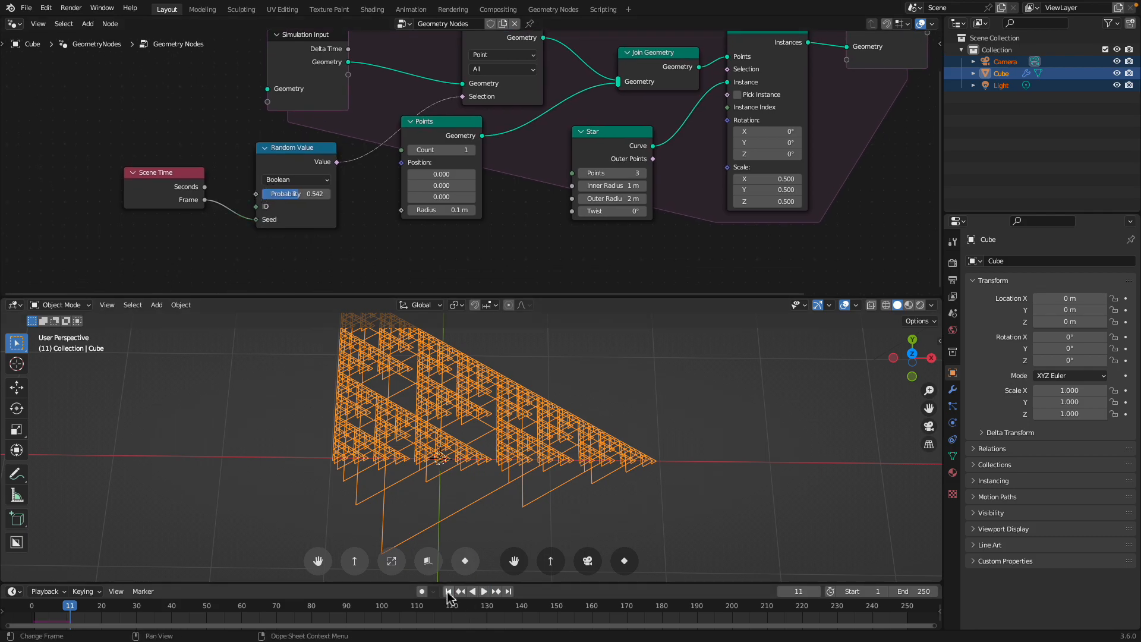
left_click(448, 593)
left_click(484, 592)
scroll(523, 479, "down", 2)
middle_click_drag(534, 473, 516, 456)
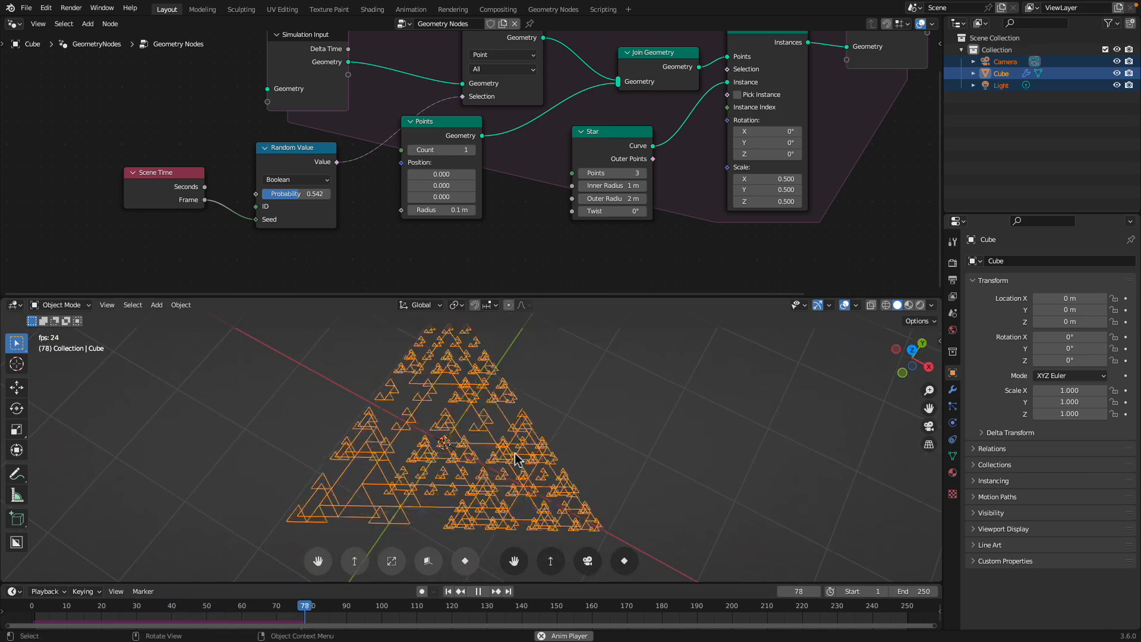
mouse_move(516, 459)
middle_mouse_down()
mouse_move(604, 456)
mouse_move(571, 454)
mouse_move(566, 433)
mouse_move(638, 424)
mouse_move(466, 436)
mouse_move(503, 456)
middle_mouse_up()
key("space")
key("ctrl+s")
Move the Points node slightly lower, play the animation while viewing the fractal from another angle, and save.
middle_click_drag(461, 160, 447, 173)
left_click_drag(435, 149, 445, 169)
key("space")
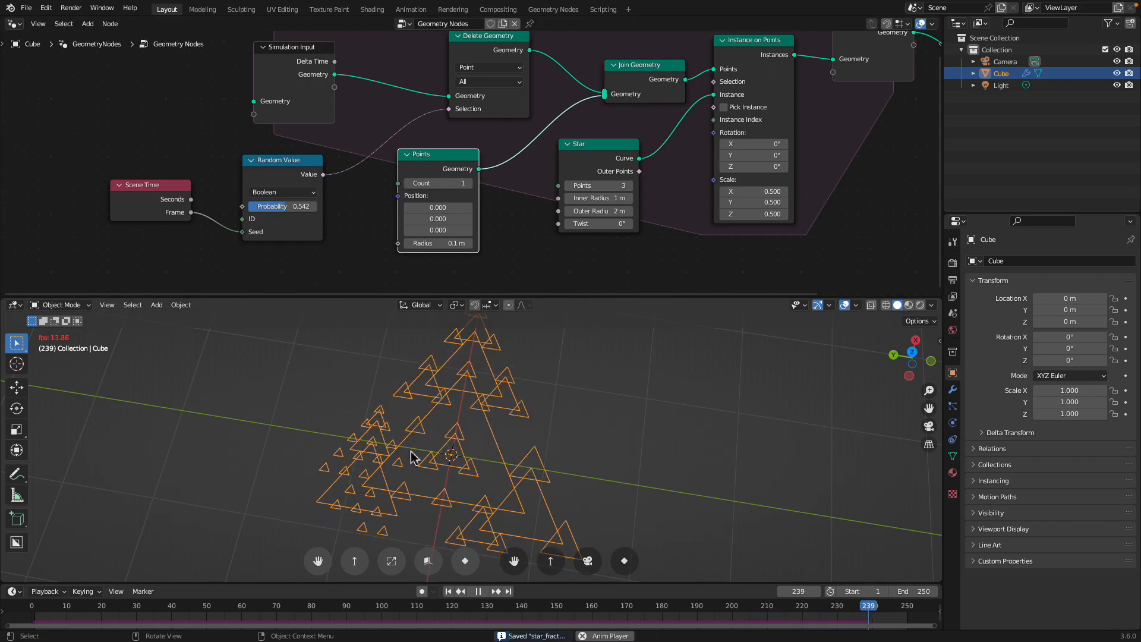
middle_click_drag(467, 442, 499, 455)
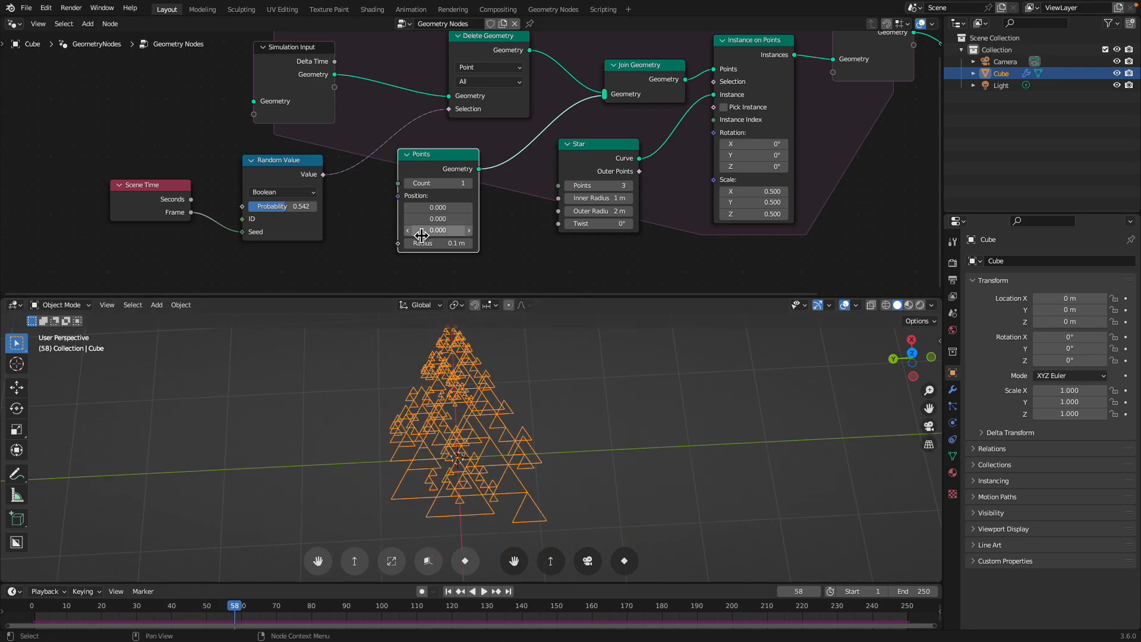
key("ctrl+s")
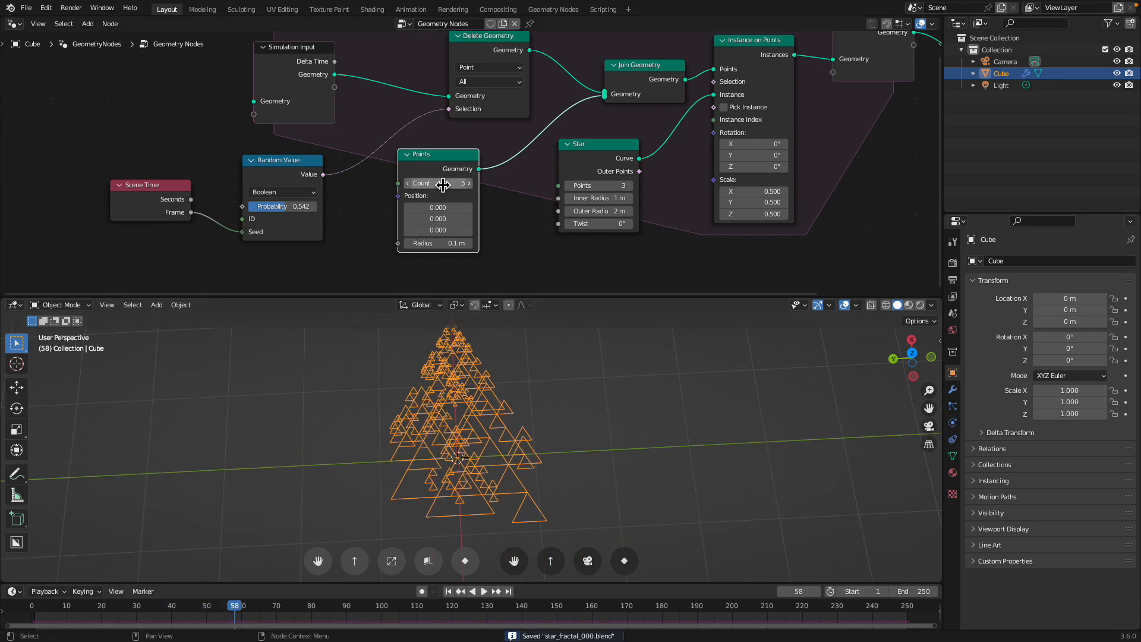
Try a Points Count of 5 during playback, restore it to 1, and save.
key("space")
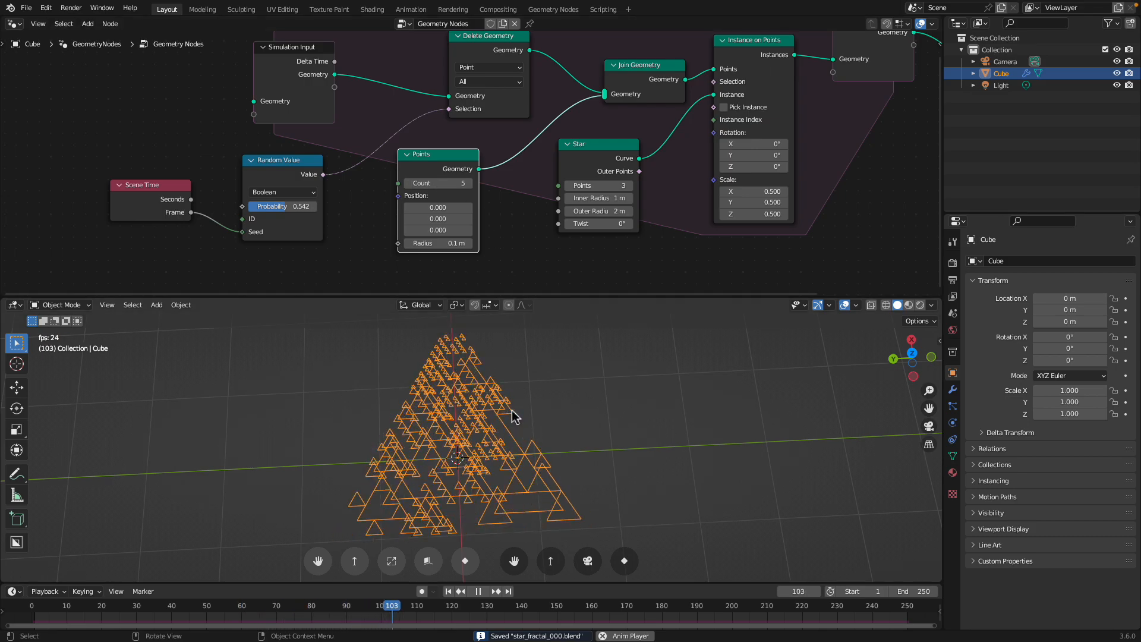
key("space")
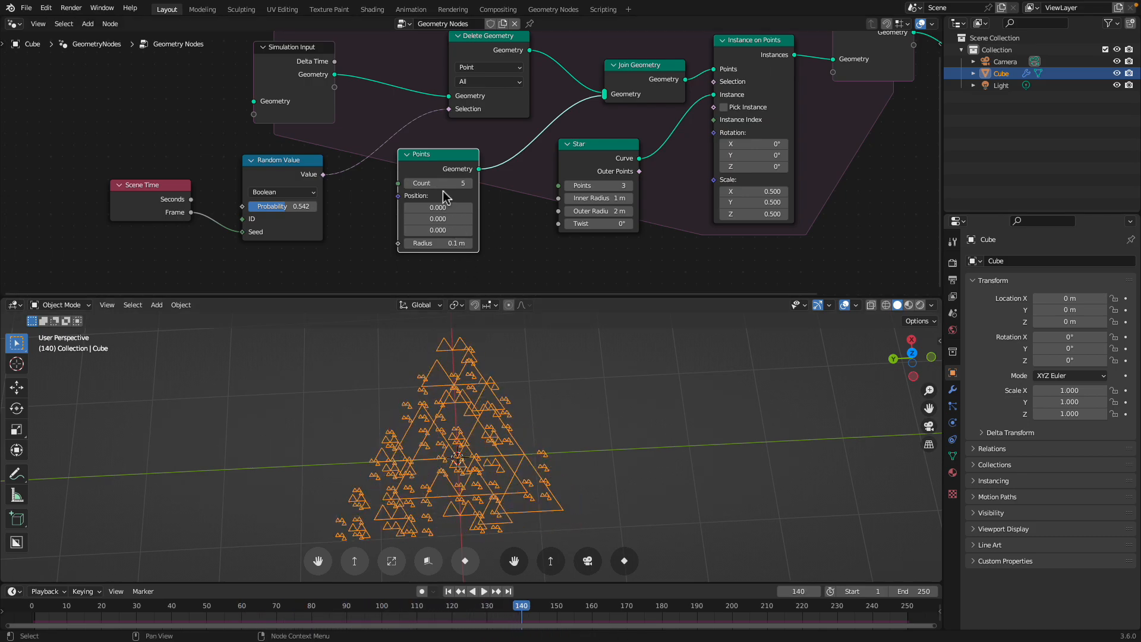
key("ctrl+s")
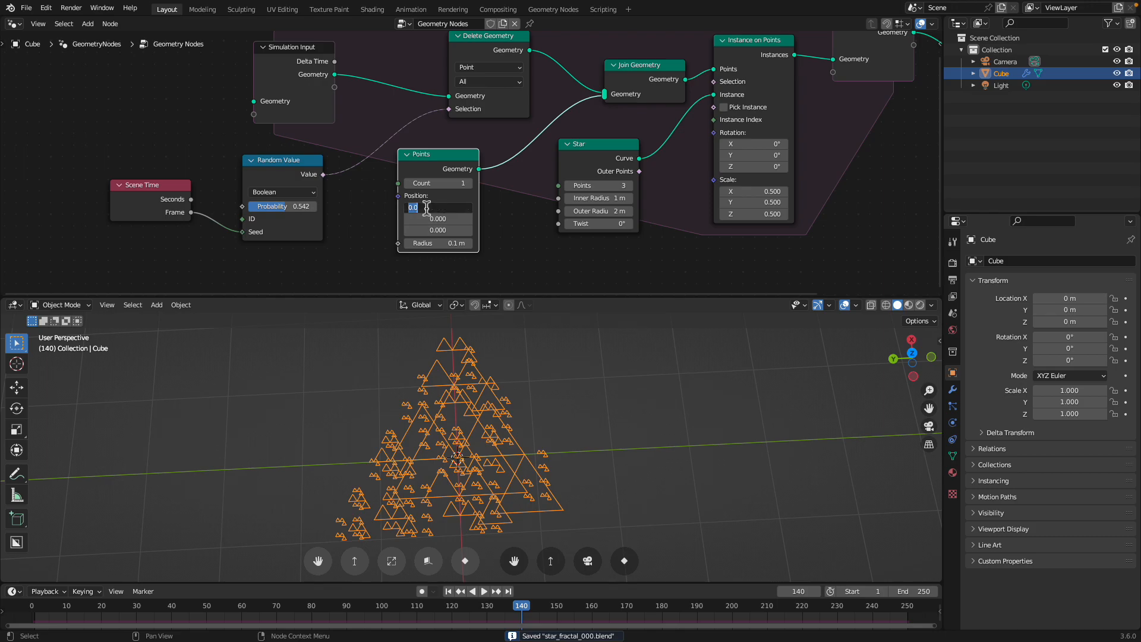
Try shifting the Points node's X position during playback, reset it to 0, and save.
key("space")
left_click_drag(438, 209, 555, 209)
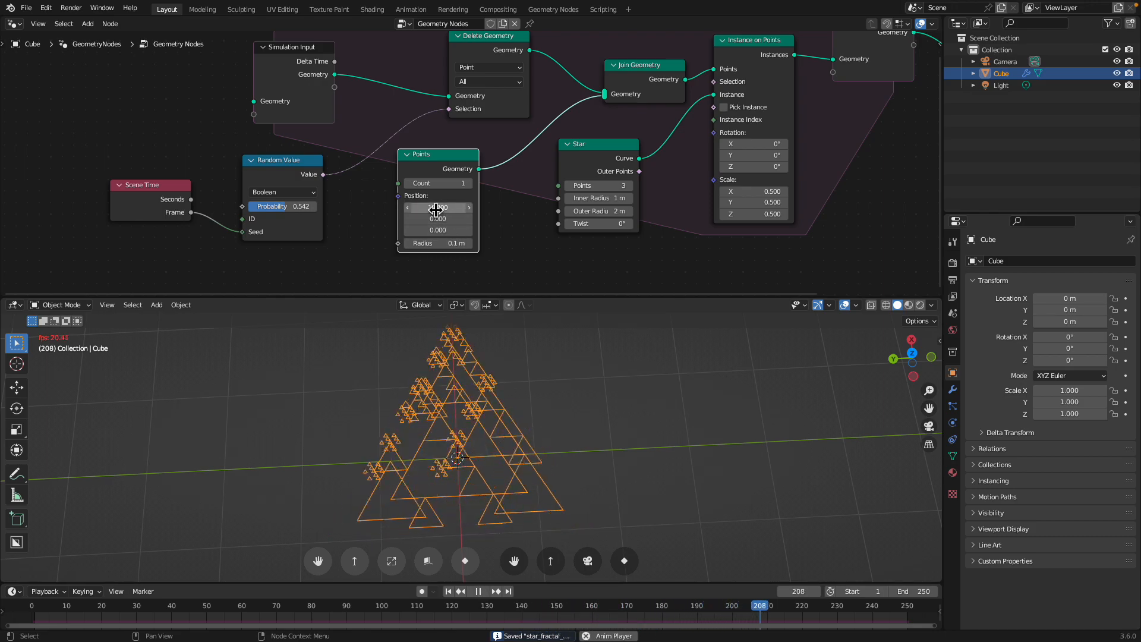
double_click(429, 208)
type("0")
key("Return")
key("ctrl+s")
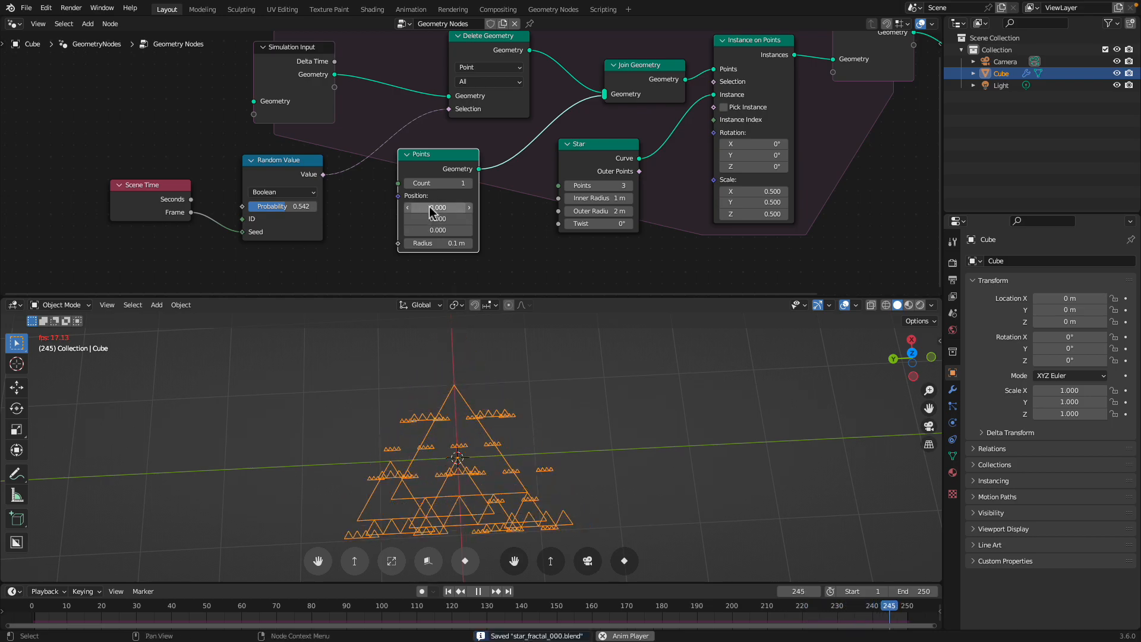
Stop playback and move the Group Output and Simulation Output nodes away from Instance on Points to make room.
key("space")
scroll(489, 174, "down", 2)
middle_click_drag(512, 176, 426, 173)
middle_click_drag(605, 131, 491, 125)
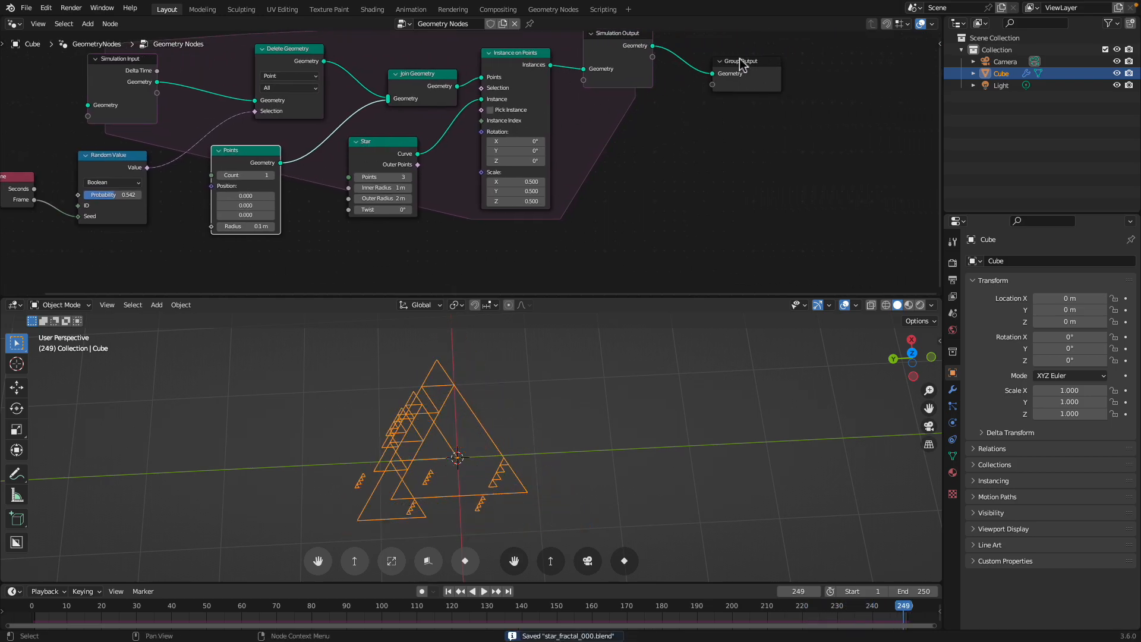
left_click_drag(740, 62, 793, 83)
left_click_drag(633, 39, 702, 57)
middle_click_drag(566, 77, 592, 108)
left_click_drag(703, 106, 737, 97)
middle_click_drag(560, 126, 480, 162)
scroll(528, 146, "up", 3)
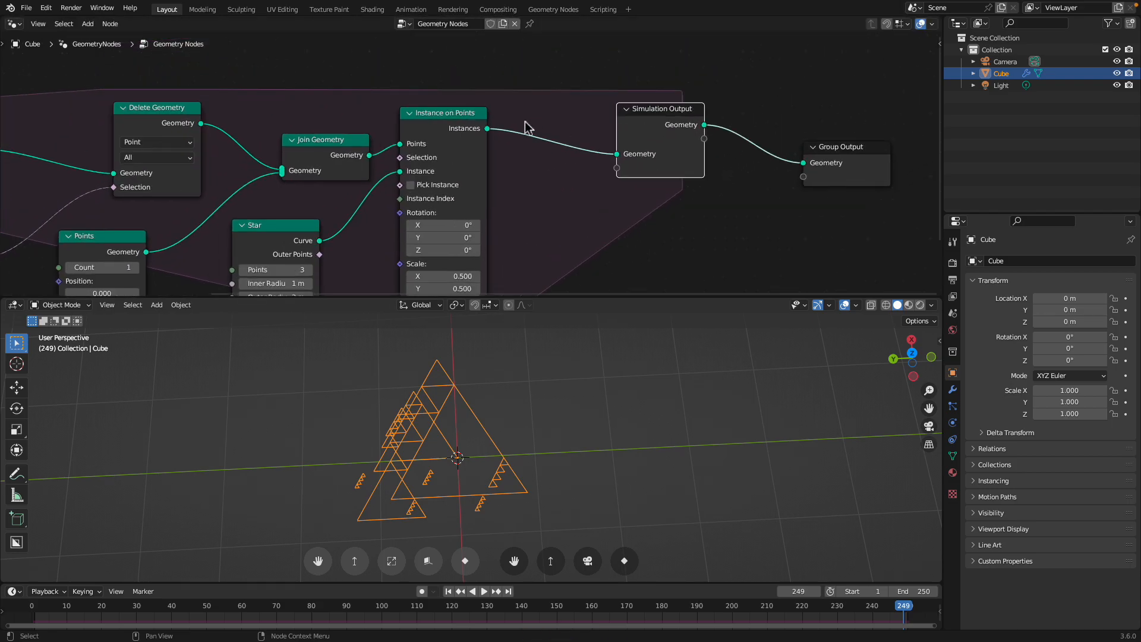
Move the Simulation Output node closer to Group Output, farther from Instance on Points, and save the file.
left_click_drag(651, 124, 727, 131)
scroll(568, 178, "down", 2)
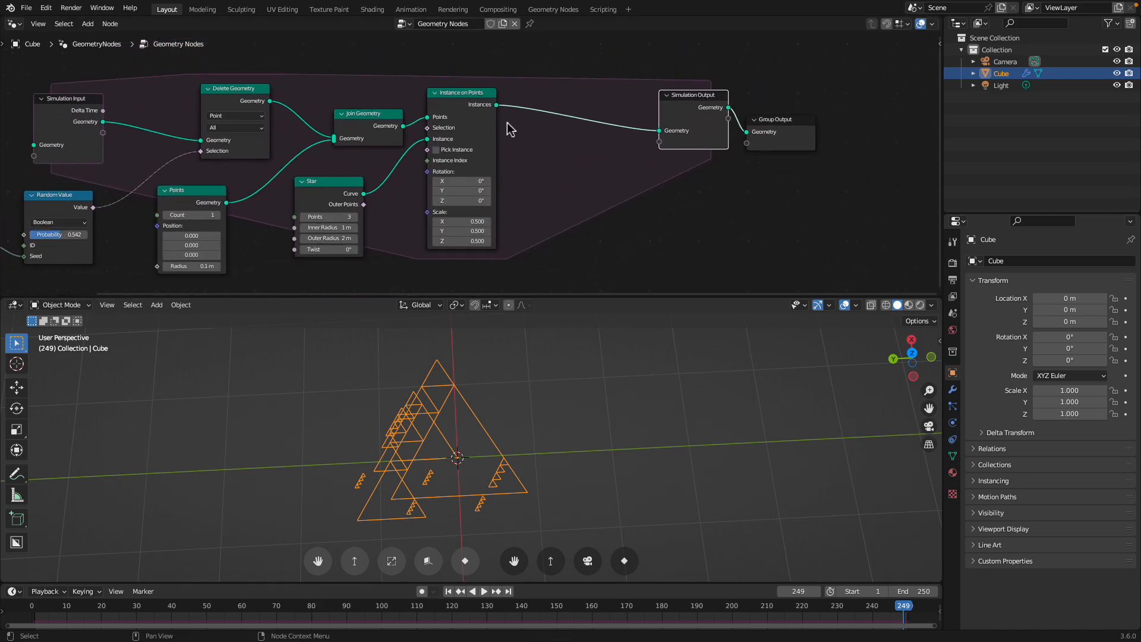
left_click(472, 109)
scroll(544, 148, "up", 2)
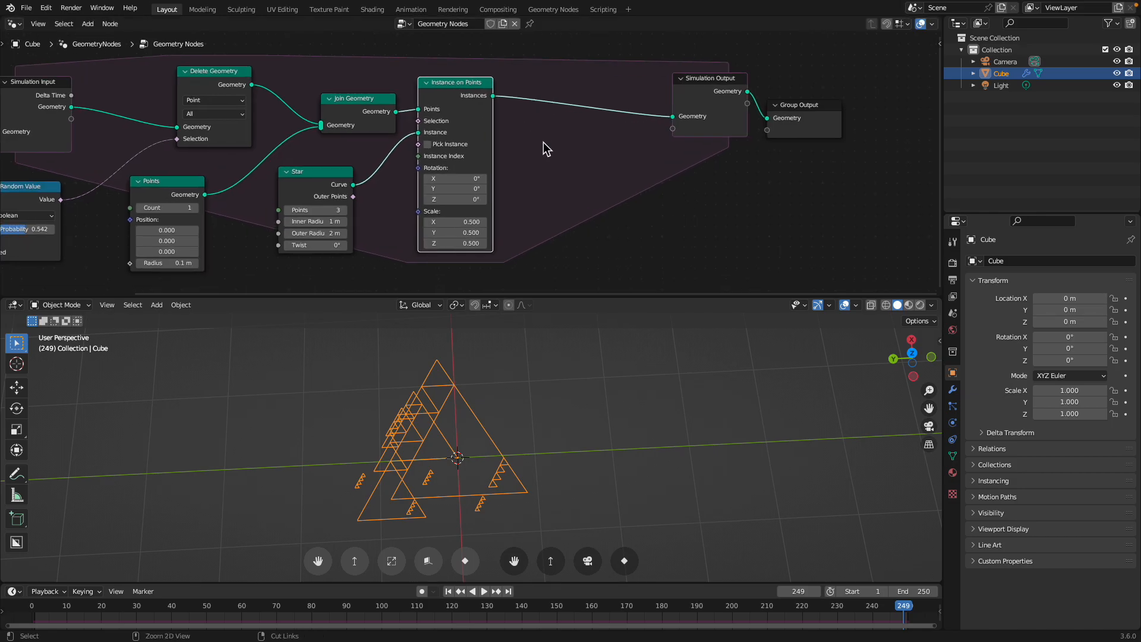
key("ctrl+s")
Insert a Set Position node between Instance on Points and Simulation Output, and play the animation briefly.
key("shift+a")
type("set posi")
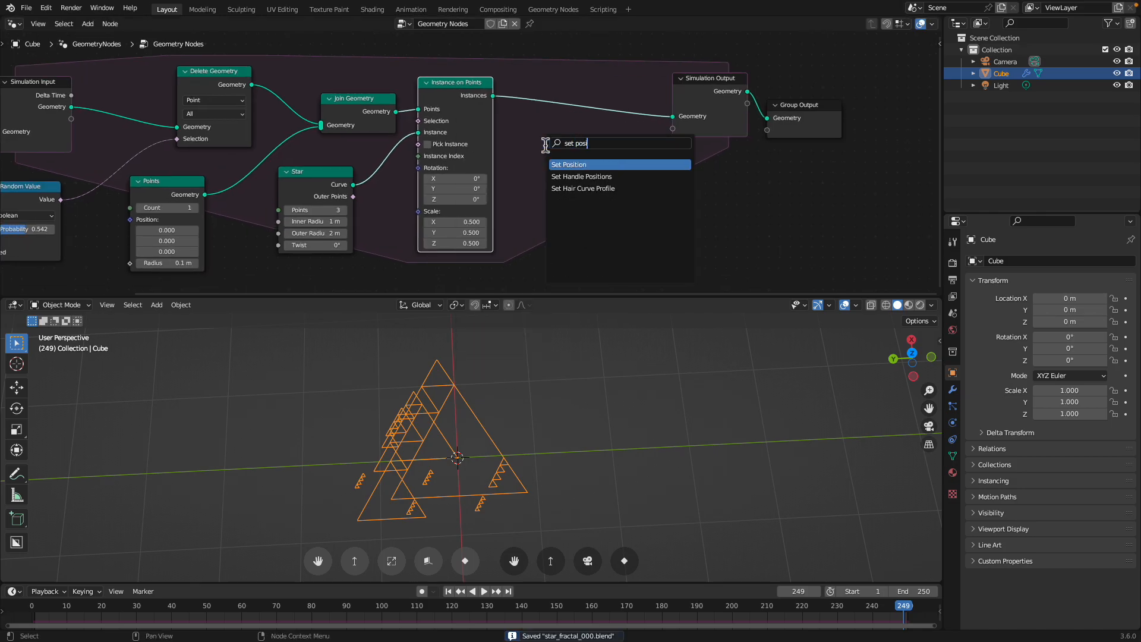
key("Return")
left_click(548, 116)
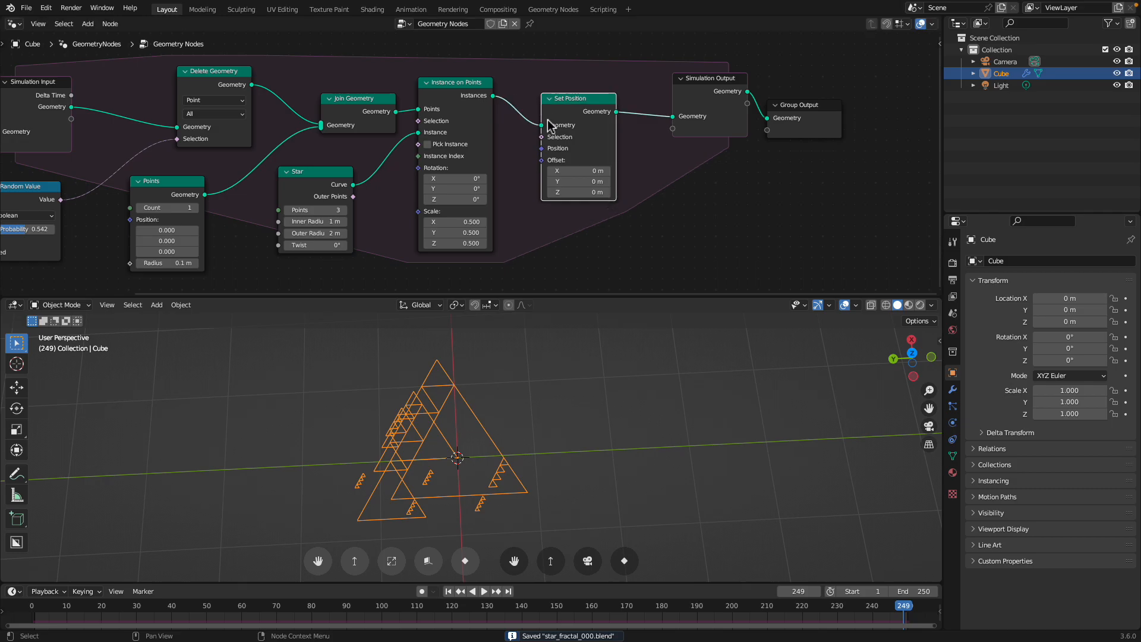
key("space")
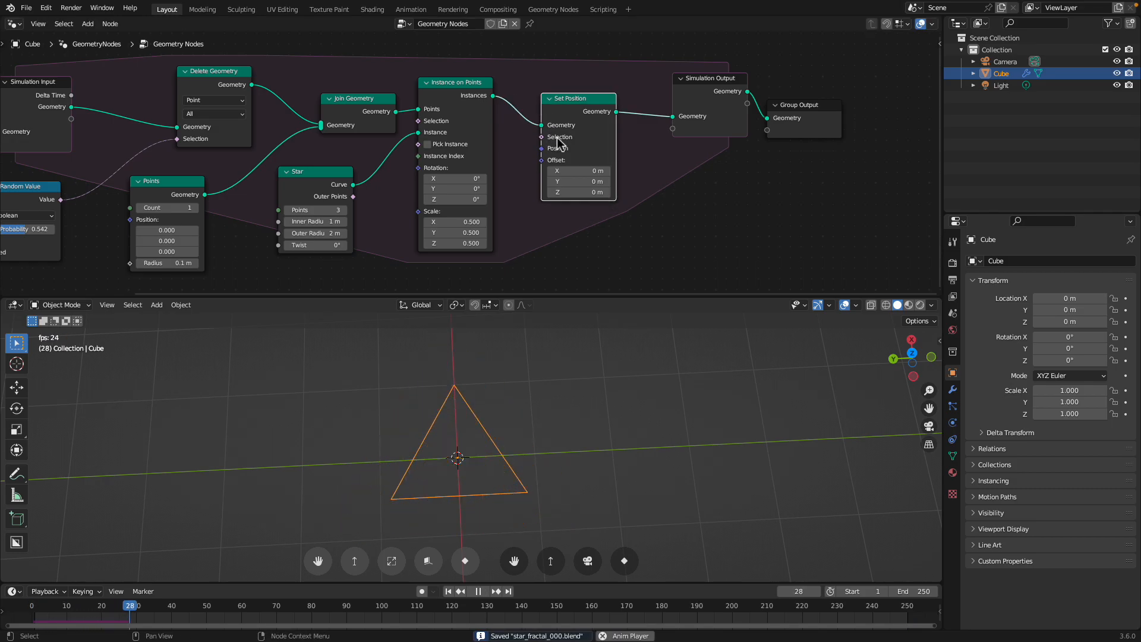
key("space")
Add a Noise Texture node below the simulation zone and connect its Color output to the Set Position Offset.
middle_click_drag(567, 160, 576, 132)
scroll(577, 133, "down", 1)
key("shift+a")
type("noise")
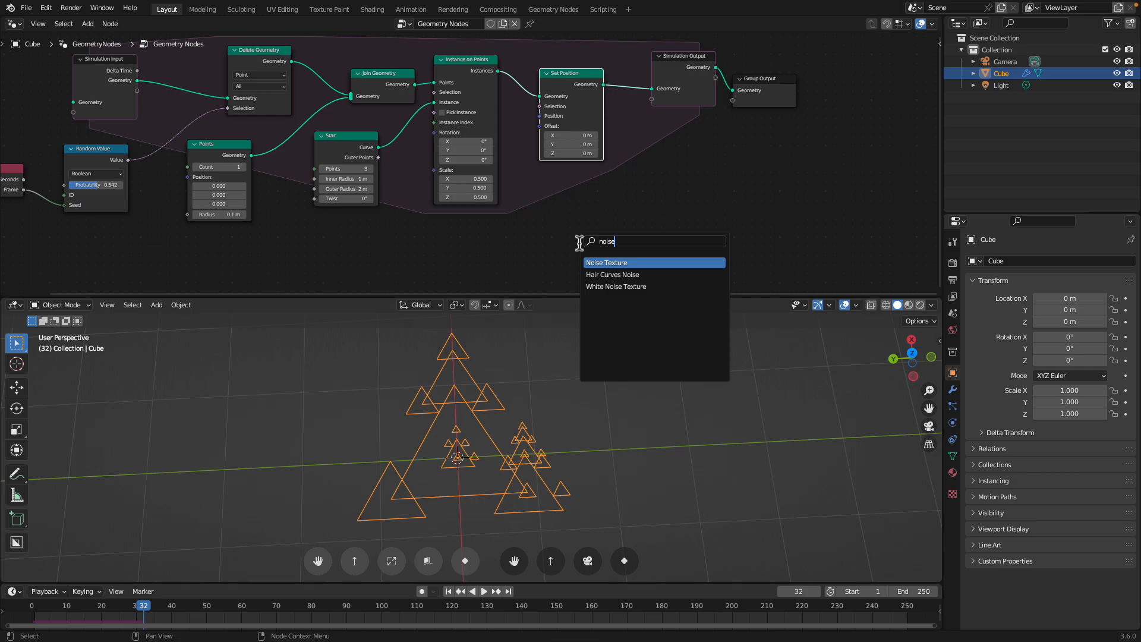
key("Return")
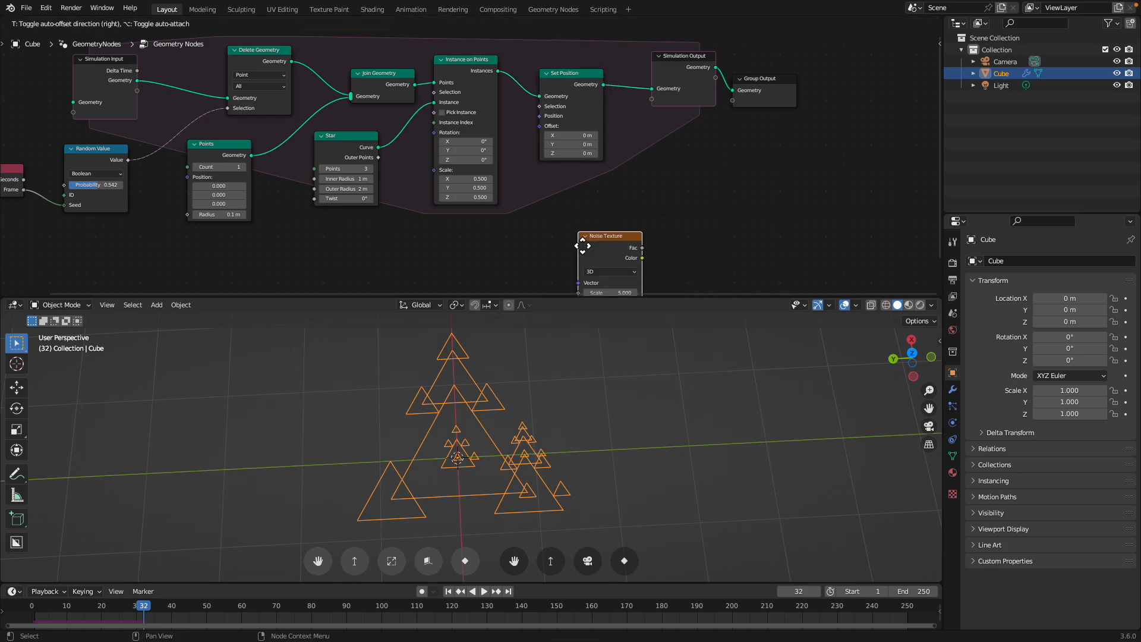
left_click(423, 249)
middle_click_drag(423, 249, 435, 241)
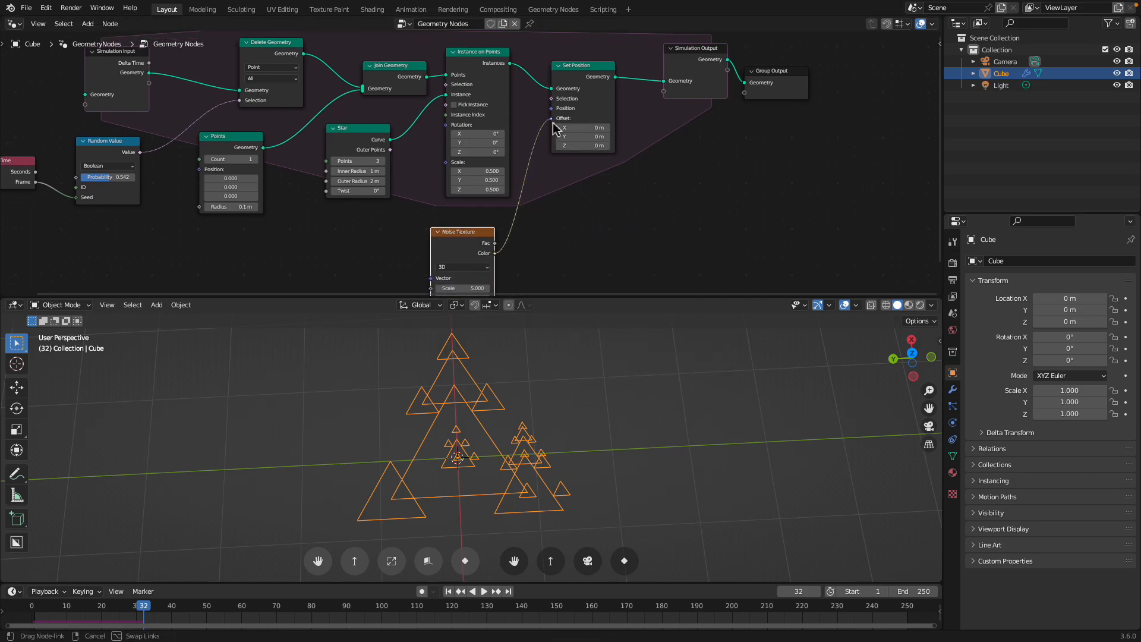
left_click_drag(554, 128, 553, 125)
Play the animation to watch the offset fractal and switch the Noise Texture to 4D.
key("space")
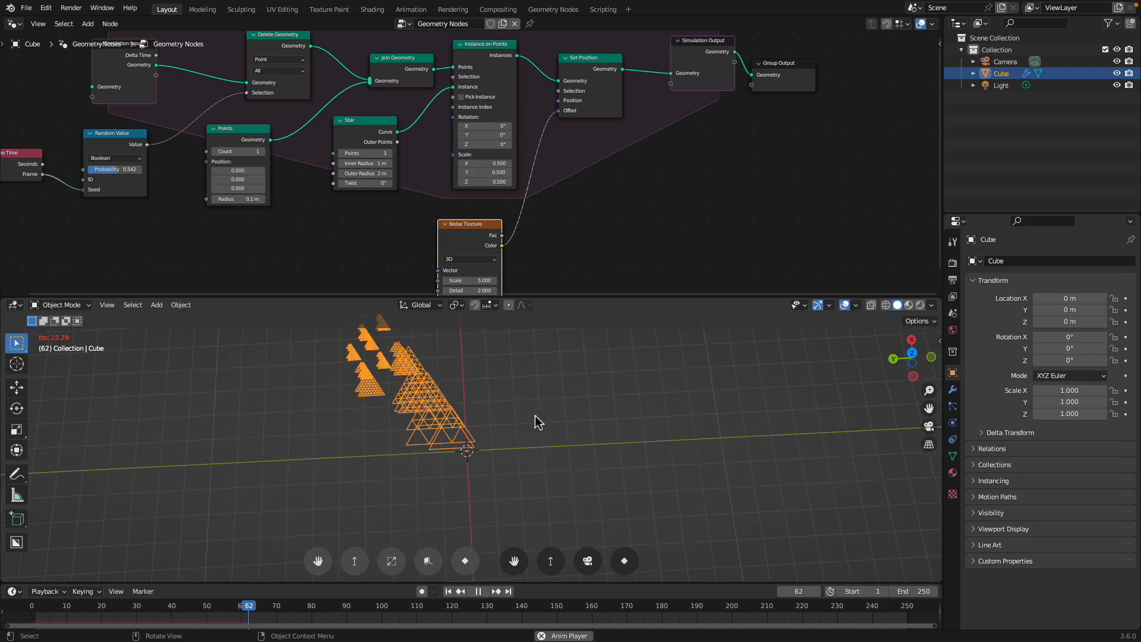
scroll(445, 392, "up", 2)
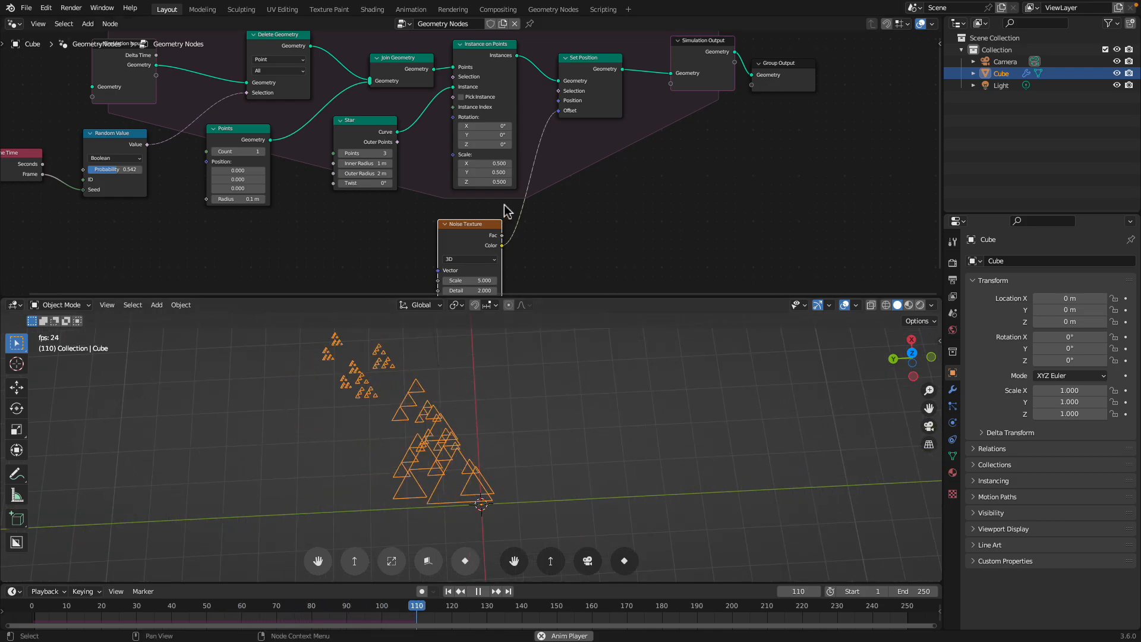
left_click(470, 260)
left_click(468, 300)
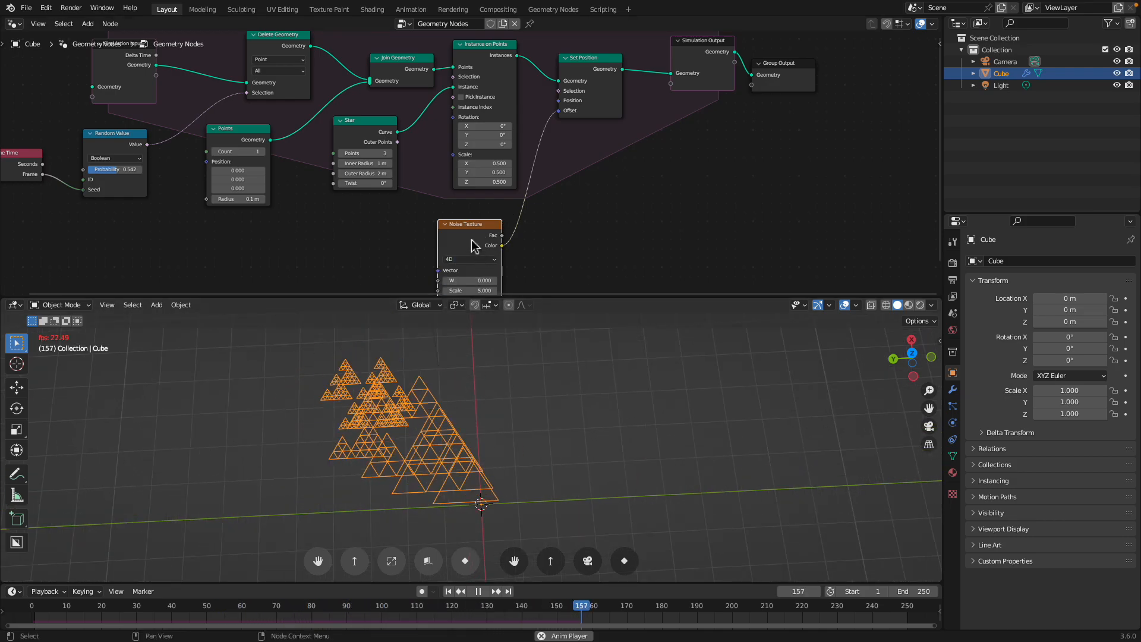
Insert a Vector Math Add node between Noise Texture and Set Position, set its second vector to -0.5 on all axes, and save.
middle_click_drag(474, 243, 464, 217)
key("shift+a")
left_click(570, 201)
type("vec")
left_click(581, 231)
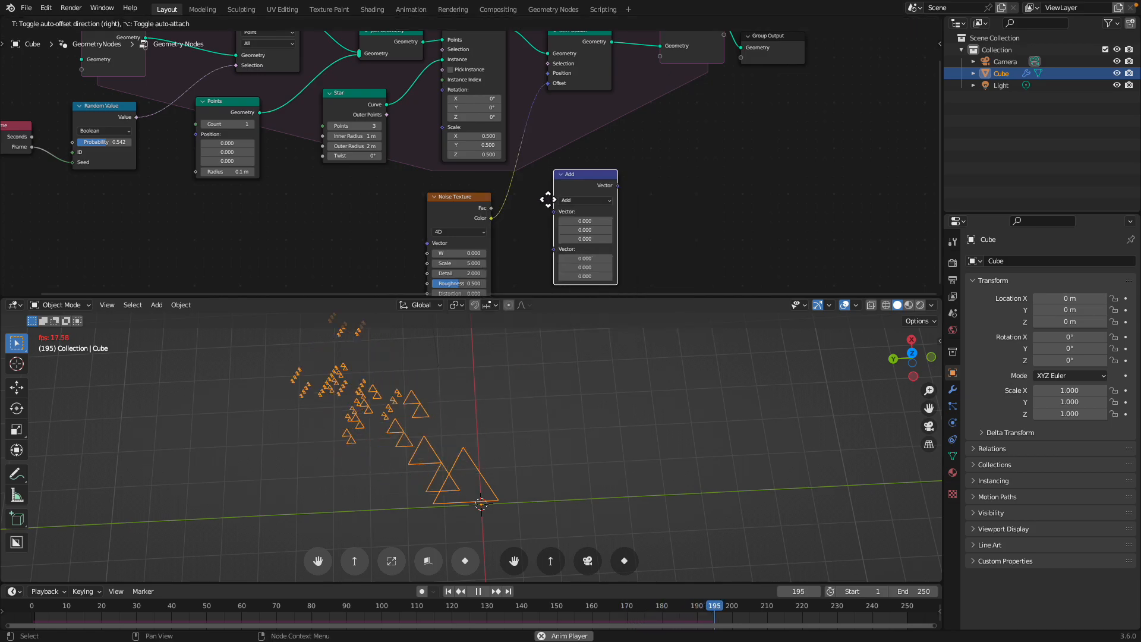
left_click(523, 162)
double_click(566, 193)
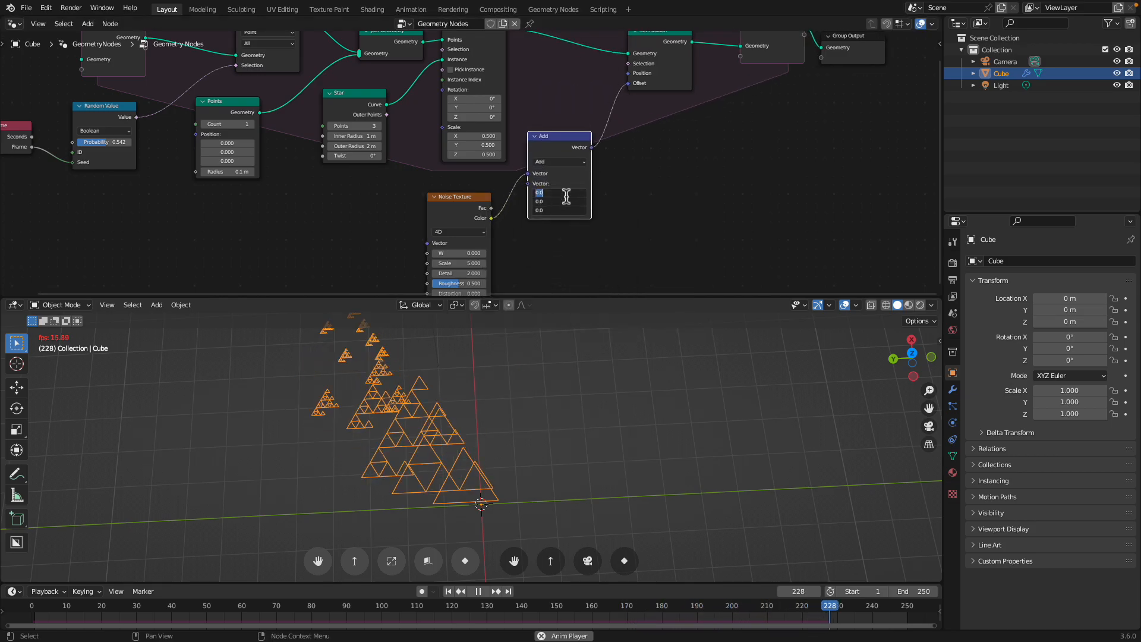
type("-0.5")
key("Return")
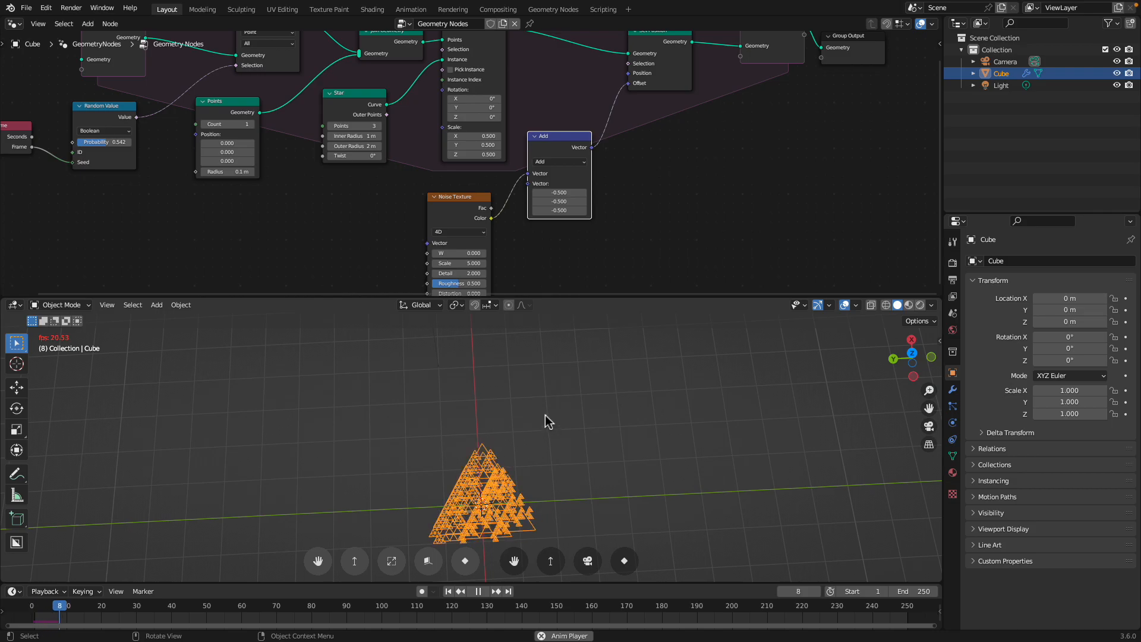
middle_click_drag(559, 321, 558, 361)
key("ctrl+s")
key("space")
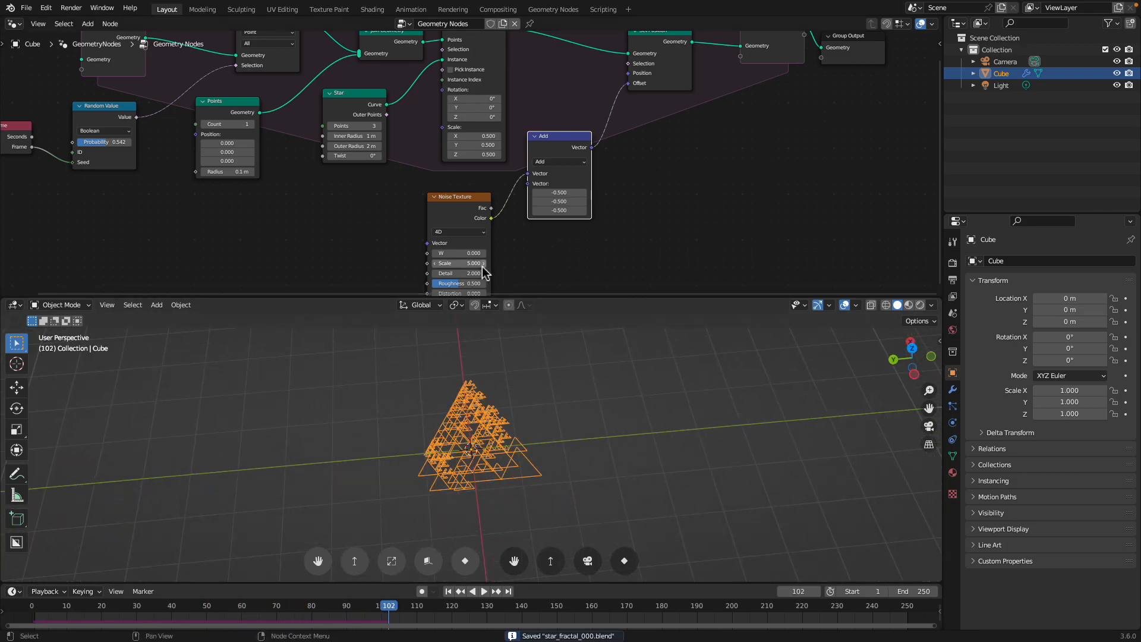
Try different Noise Texture W values up to 11.9 during playback.
key("space")
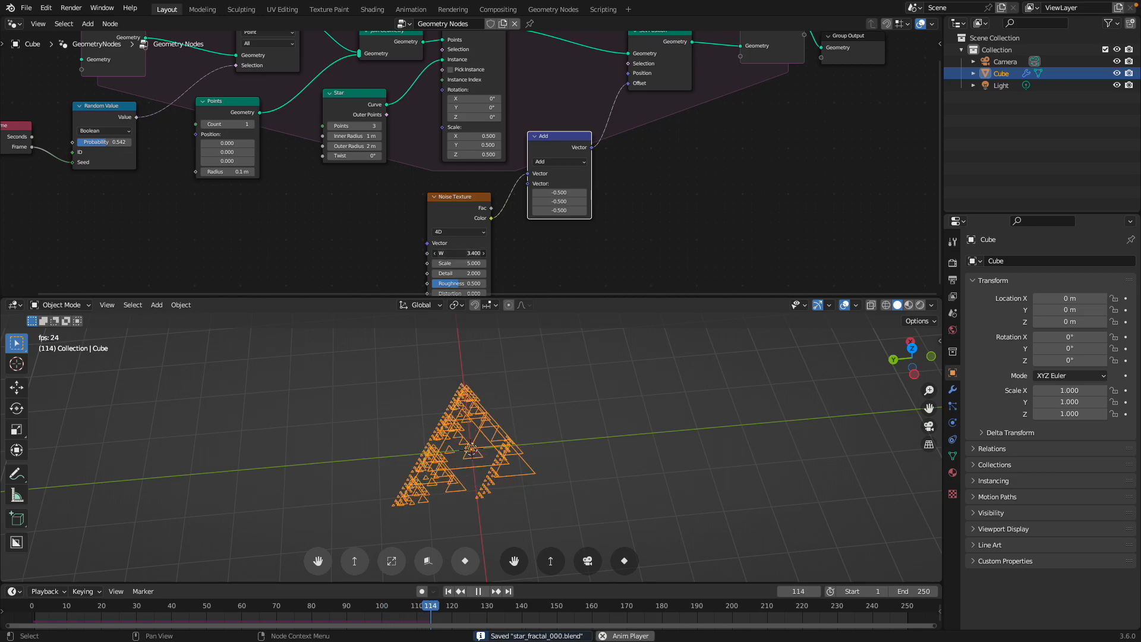
left_click_drag(457, 253, 476, 254)
key("space")
Duplicate the Scene Time node beside the Noise Texture and connect its Frame output to the texture's W input.
key("shift+a")
left_click(363, 221)
key("Escape")
middle_click_drag(160, 203, 194, 204)
left_click(48, 129)
key("shift+d")
left_click(354, 215)
scroll(374, 228, "up", 2)
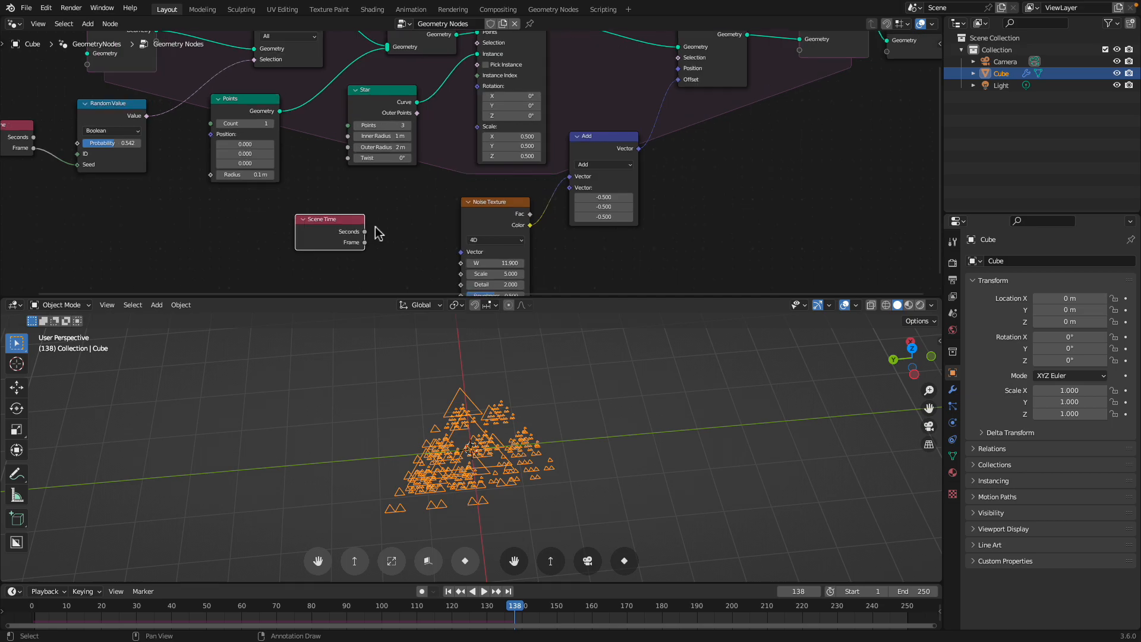
left_click_drag(356, 248, 589, 278)
Try Noise Texture Scale values of 30.7 and 4 during playback.
key("space")
middle_click_drag(546, 410, 513, 401)
key("space")
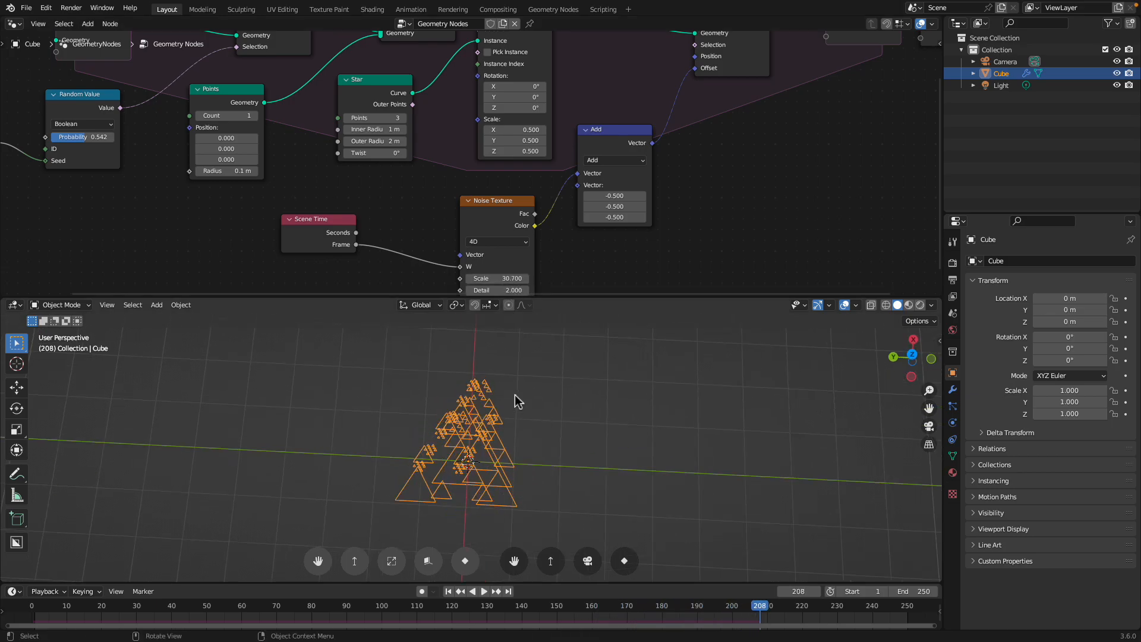
key("space")
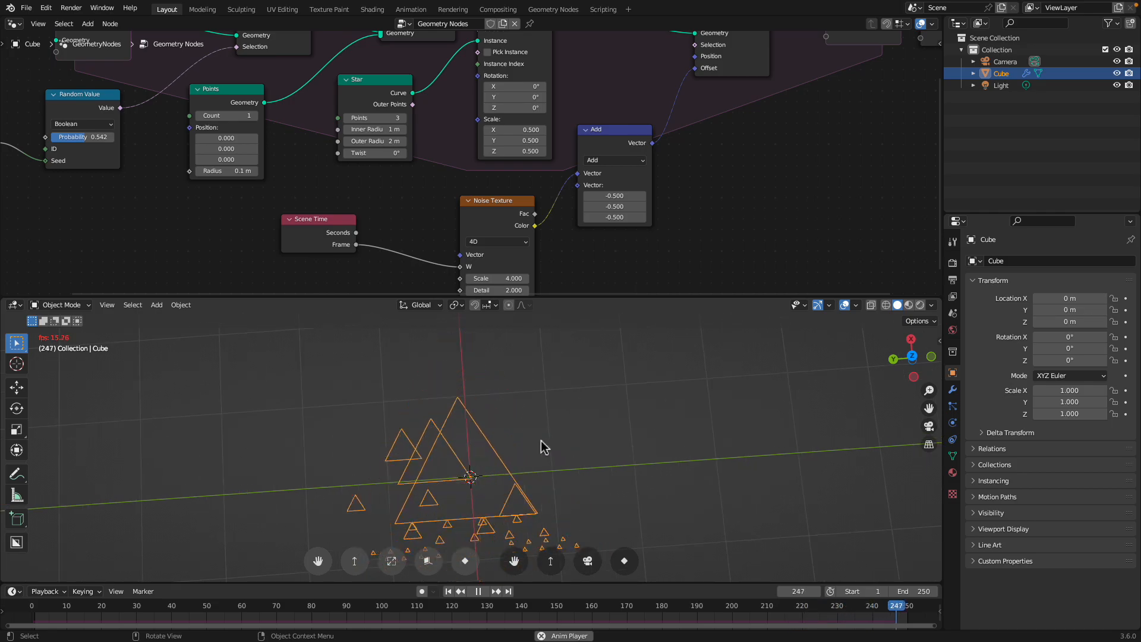
key("space")
Save the file, set the Noise Texture Scale to 1, and play the animation briefly.
key("ctrl+s")
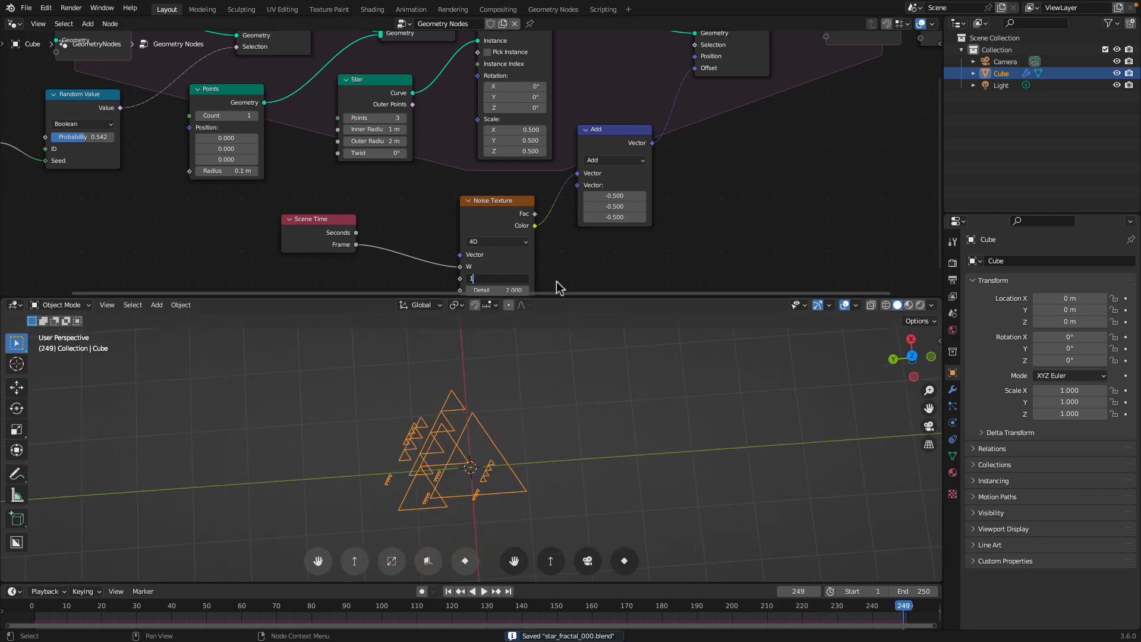
key("Return")
key("space")
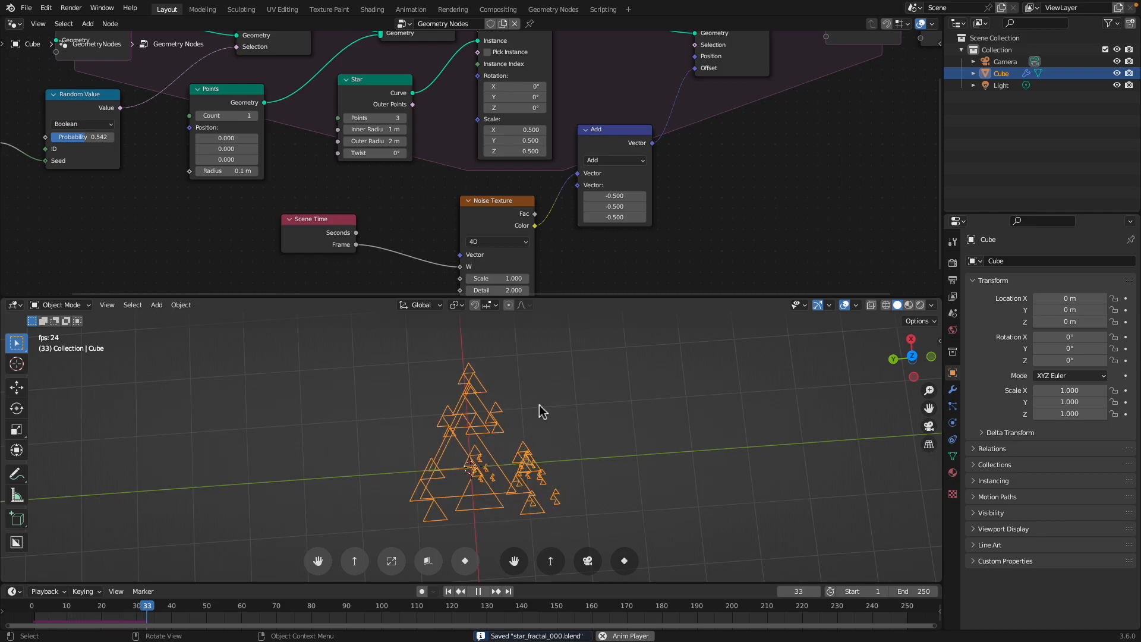
key("space")
Try Random Value Probability settings of 0.25 and 0.667 during playback, and set it to 0.4.
scroll(502, 214, "down", 3)
scroll(365, 178, "up", 3)
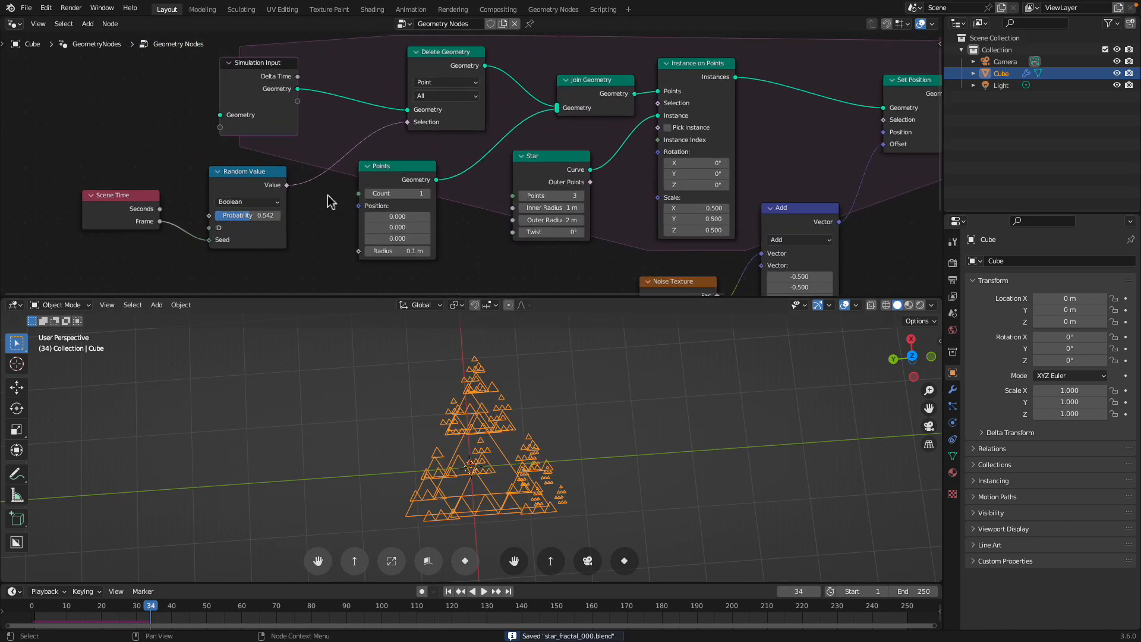
key("space")
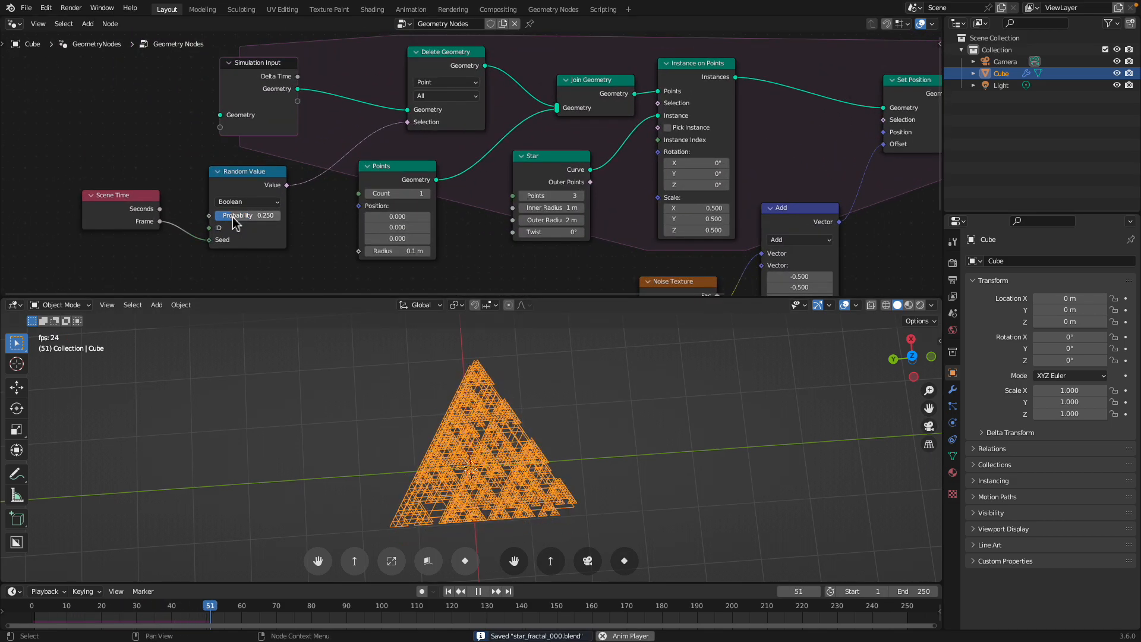
key("space")
left_click_drag(249, 217, 260, 218)
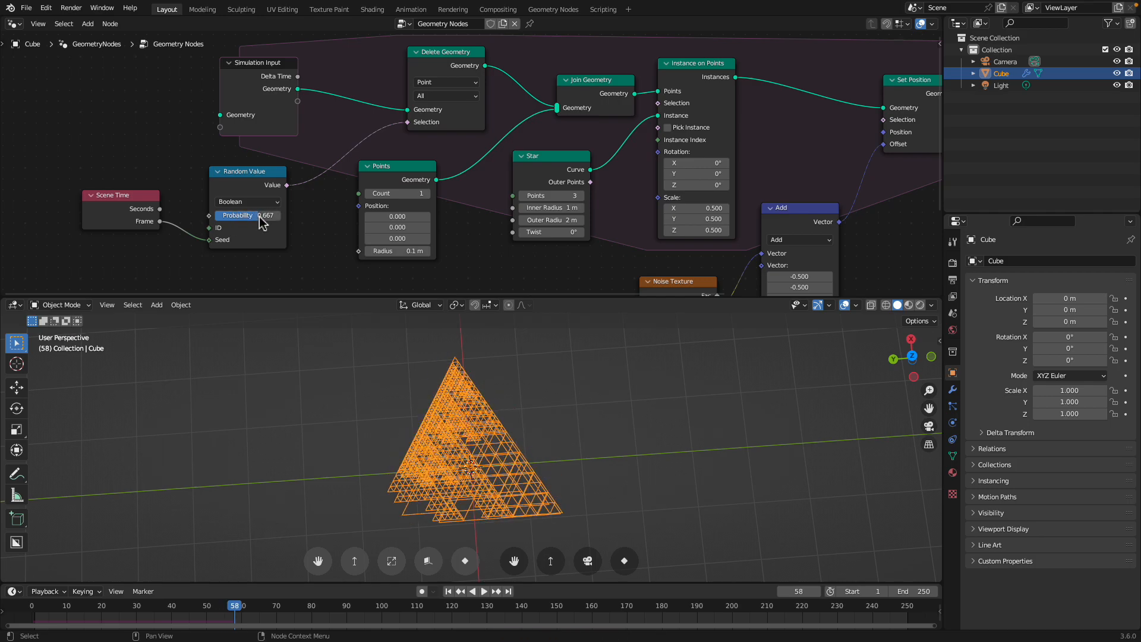
key("space")
key("space")
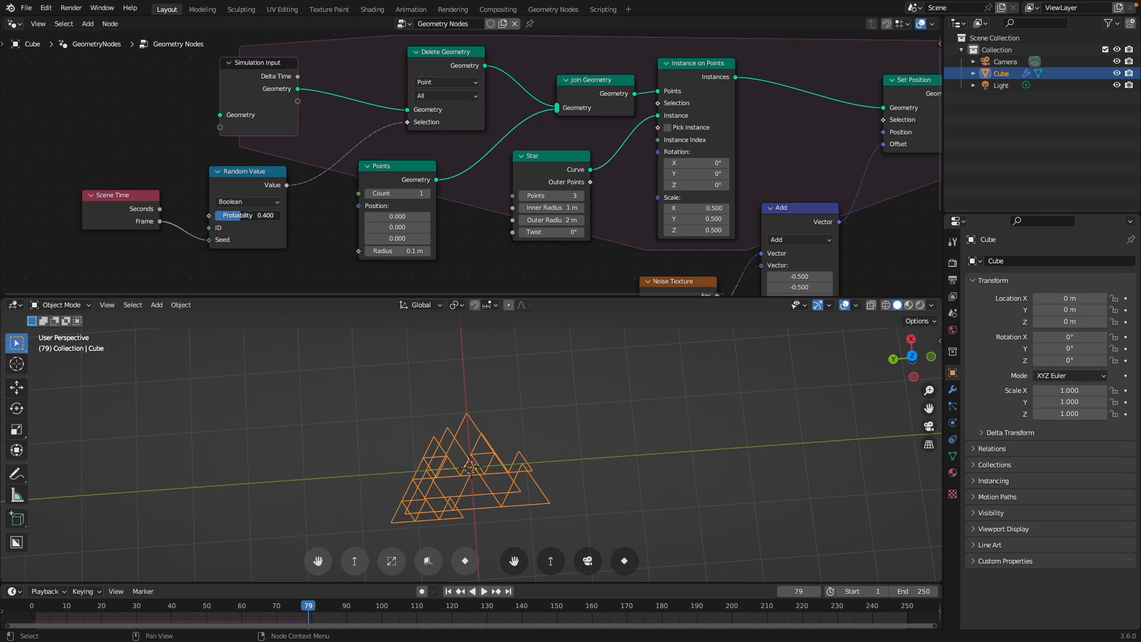
Move the Simulation Input node slightly higher, review the node tree, and play the animation briefly.
middle_click_drag(361, 139, 329, 139)
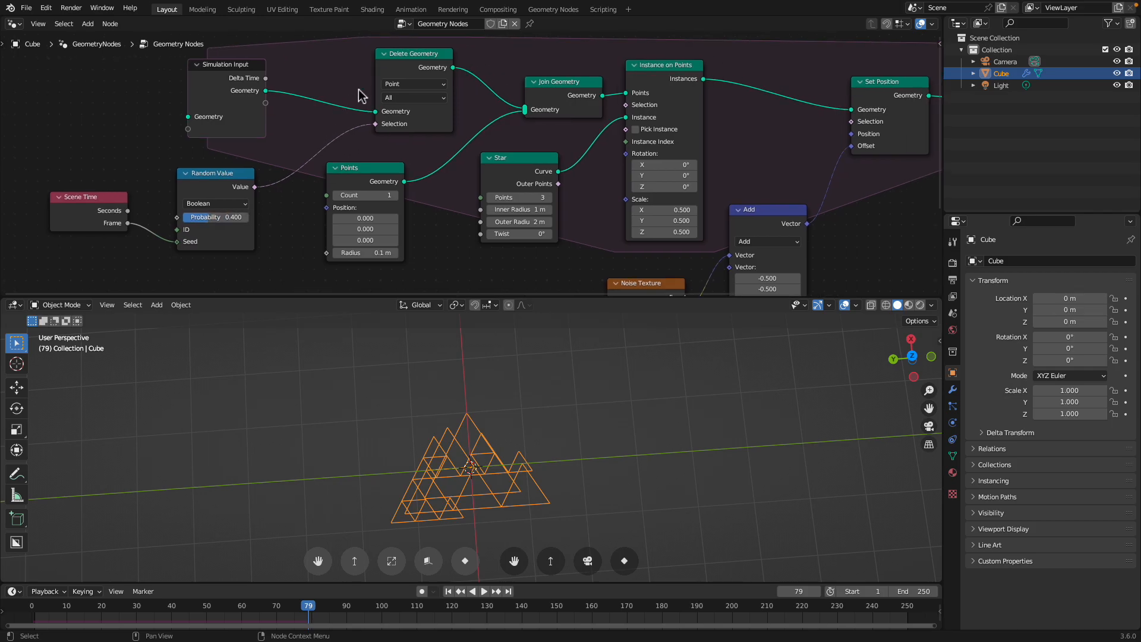
middle_click_drag(519, 89, 394, 137)
left_click_drag(124, 116, 126, 103)
middle_click_drag(428, 144, 385, 142)
scroll(385, 143, "down", 1)
scroll(619, 99, "down", 1)
middle_click_drag(618, 98, 623, 87)
middle_click_drag(570, 120, 602, 82)
key("space")
key("space")
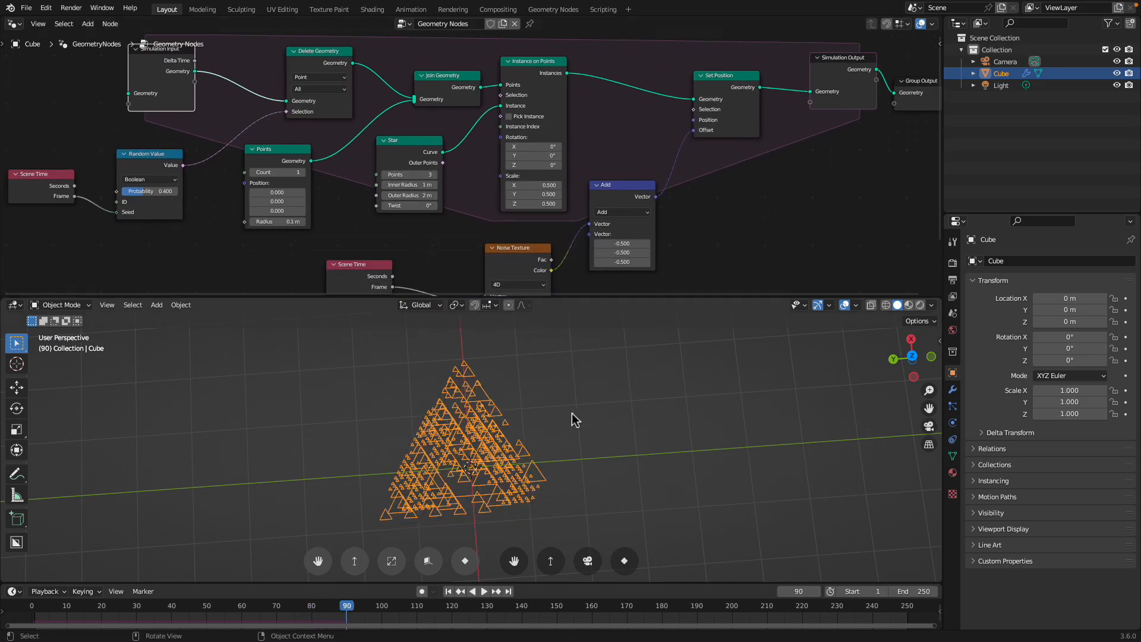
Deselect the fractal object and enlarge the node editor to show more of the node tree.
left_click(578, 466)
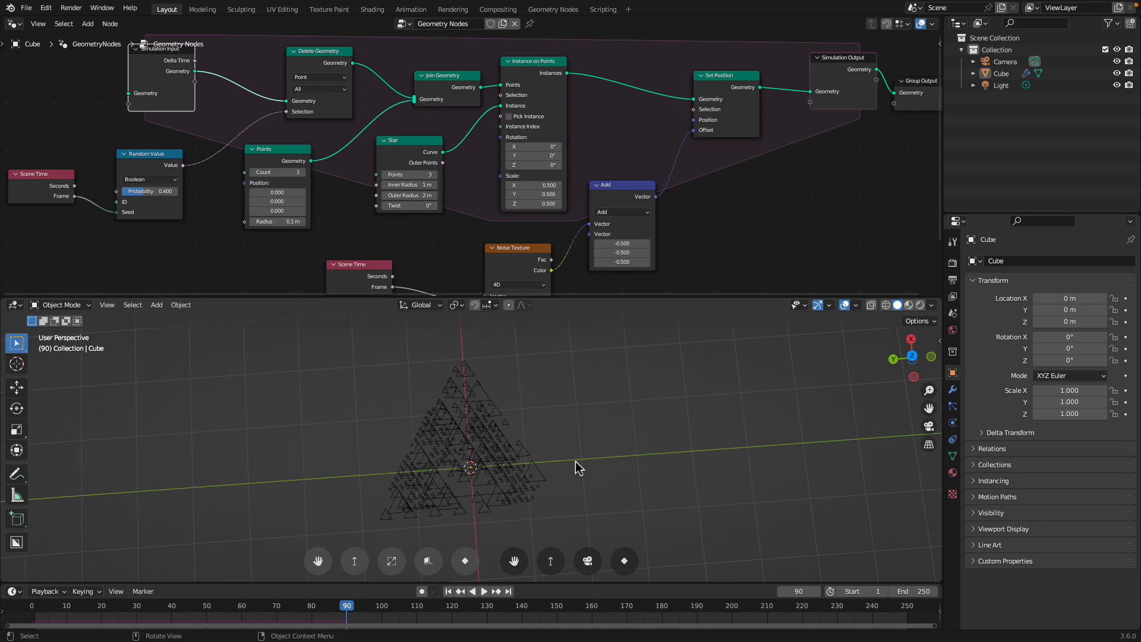
left_click_drag(572, 297, 572, 343)
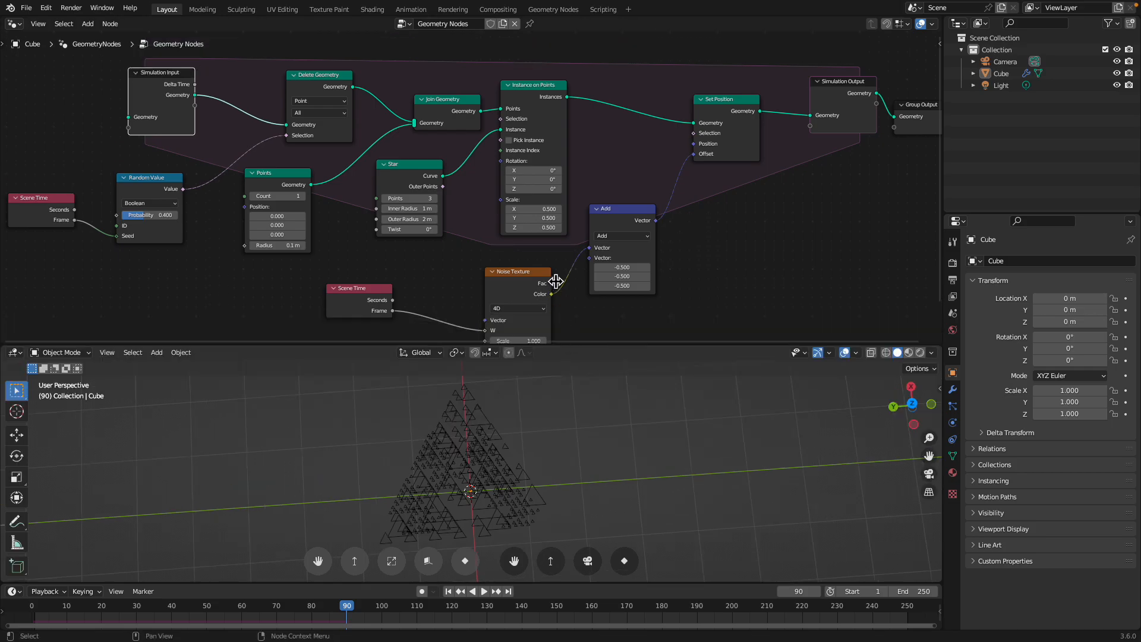
middle_click_drag(564, 265, 581, 249)
Save the file and move the Noise Texture and its Scene Time node closer together.
key("ctrl+s")
left_click_drag(523, 272, 502, 274)
left_click_drag(399, 279, 429, 265)
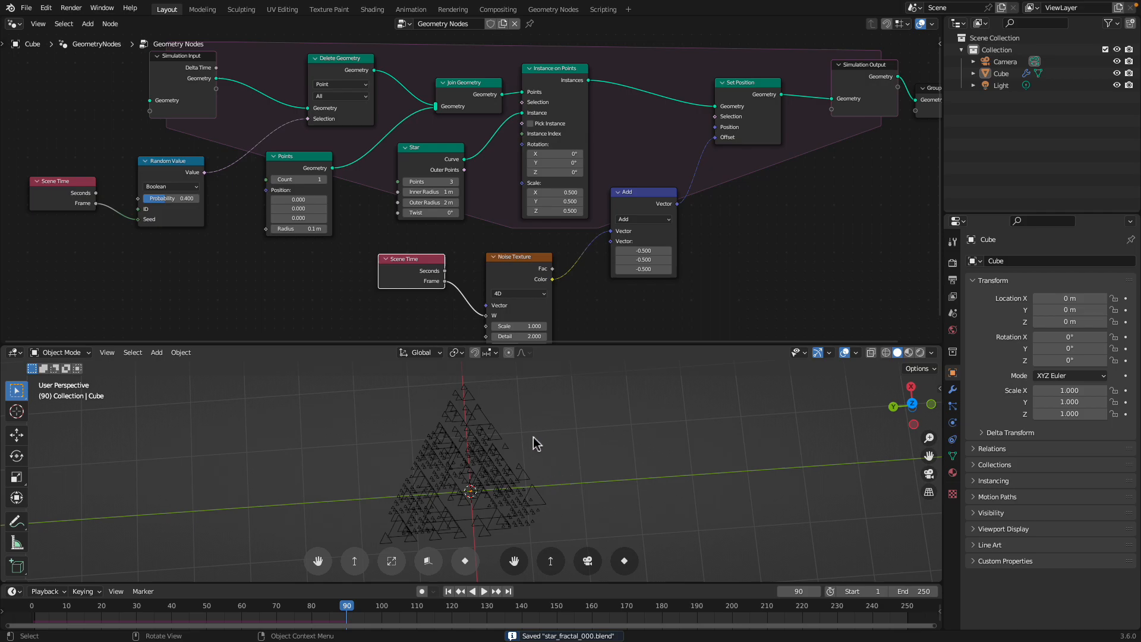
Play the star fractal simulation while orbiting the viewport to a top-down angle, stop playback and save the file.
key("space")
middle_click_drag(415, 462, 447, 452)
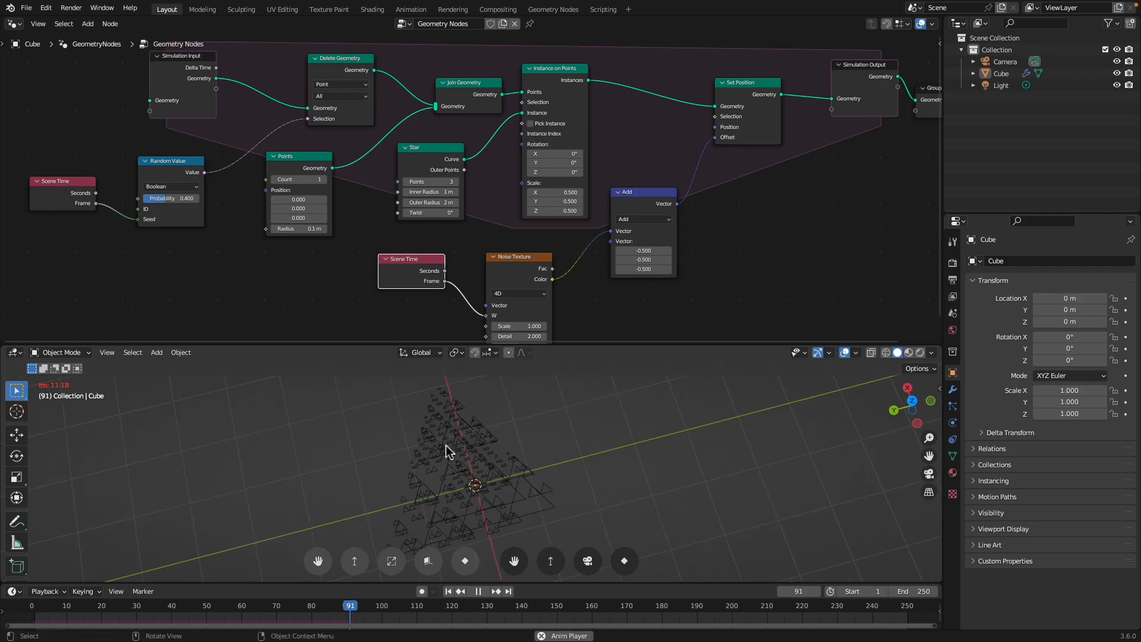
middle_click_drag(565, 462, 540, 463)
key("space")
key("ctrl+s")
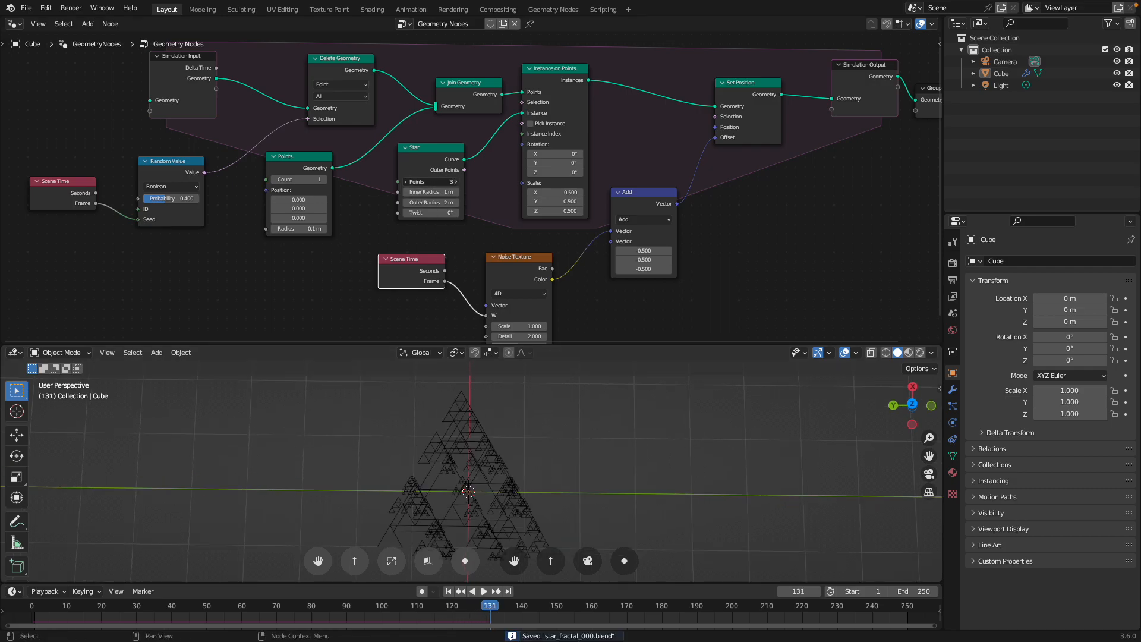
Set the Star node's points to 6 and play the simulation with the changed star, selecting the fractal object.
left_click(456, 180)
key("space")
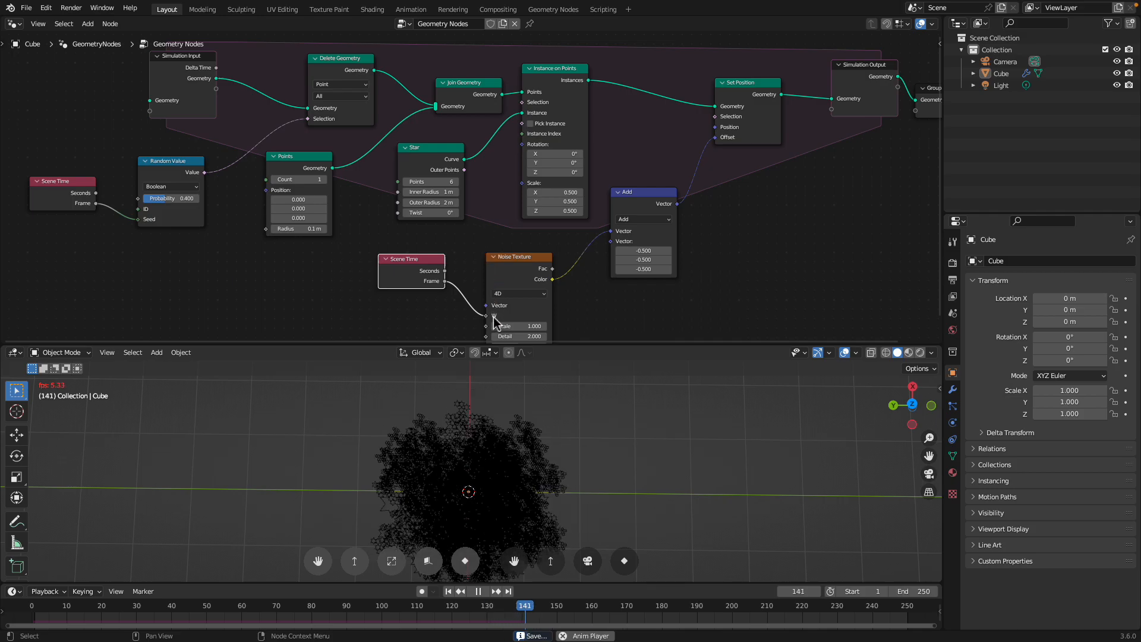
left_click(537, 448)
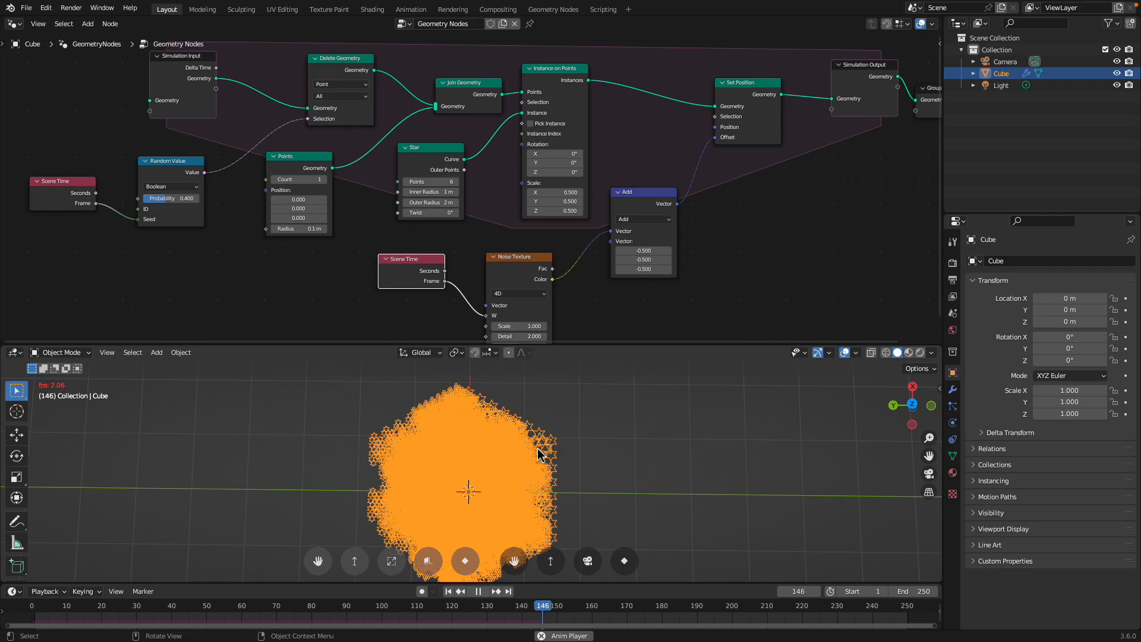
key("space")
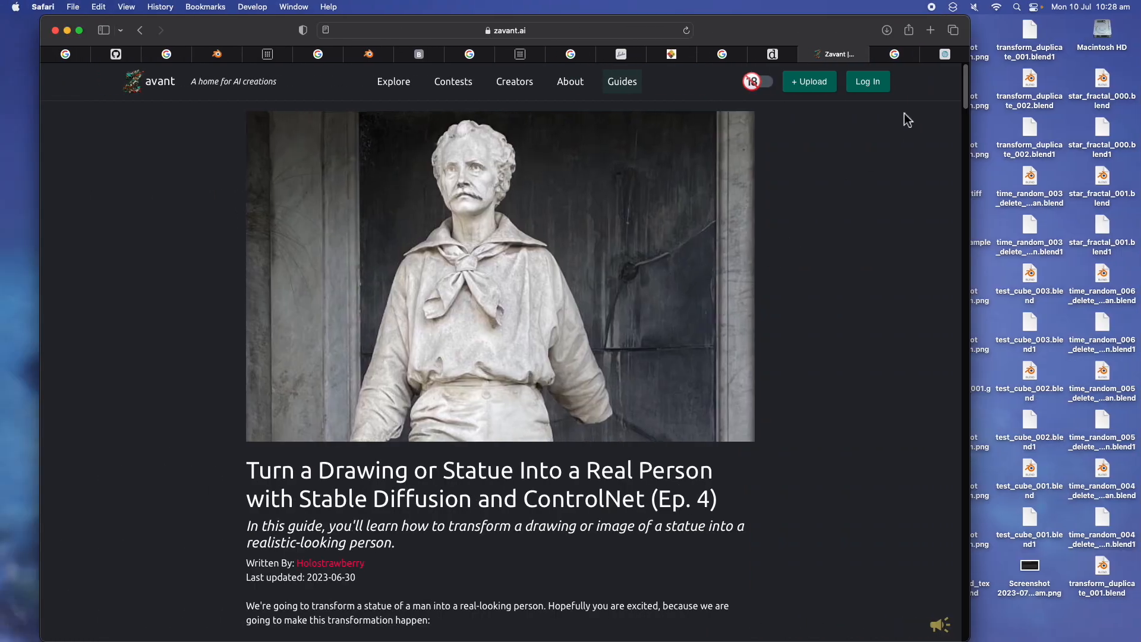
Switch to the browser and examine the rule 30 and totalistic automaton figures on the MathWorld cellular automaton page.
left_click(945, 54)
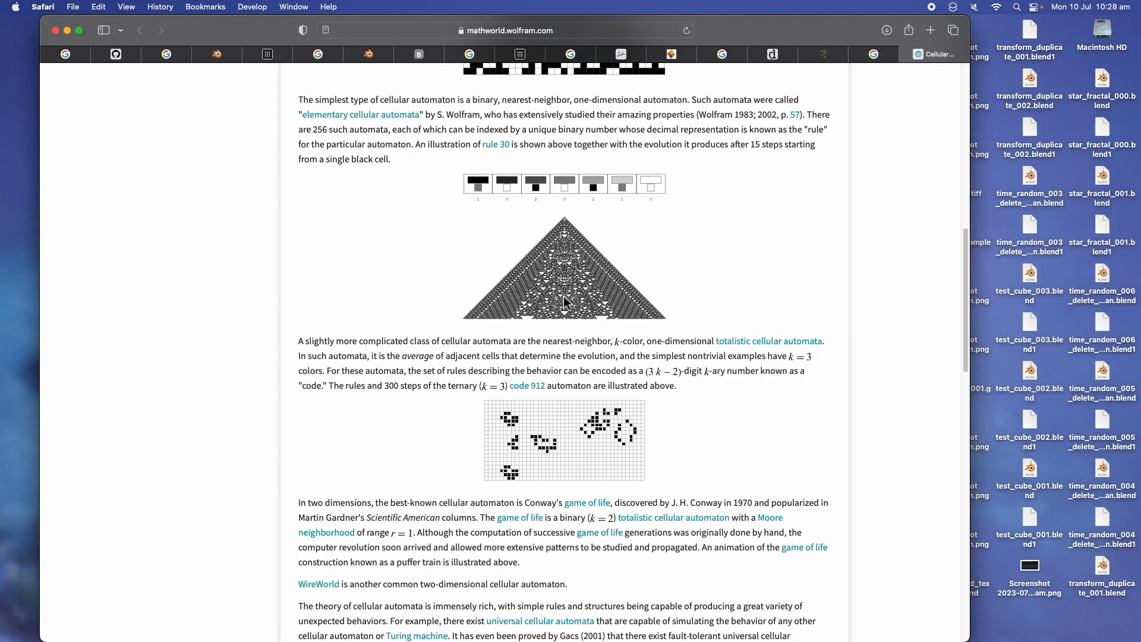
left_click_drag(315, 208, 392, 250)
scroll(432, 329, "down", 4)
scroll(554, 346, "down", 2)
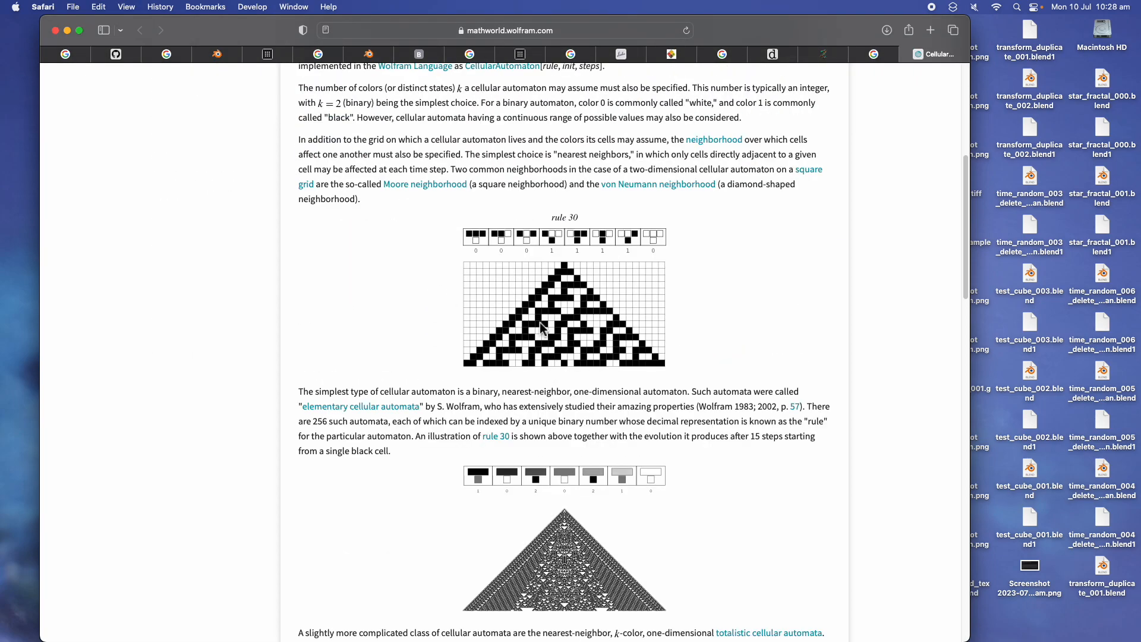
scroll(566, 326, "down", 1)
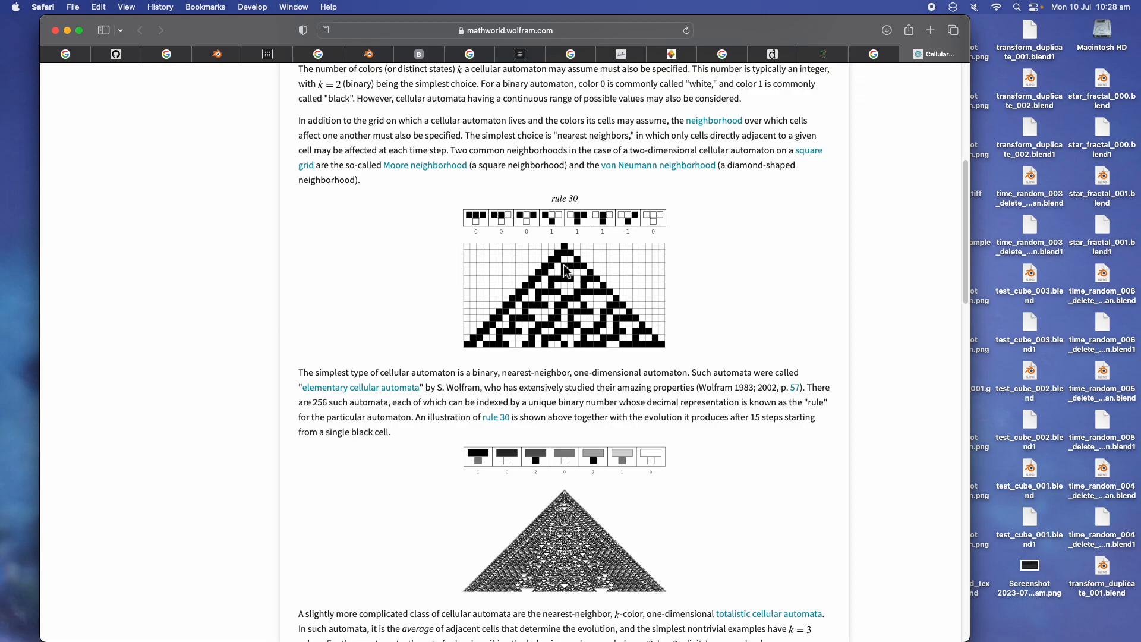
Return to Blender and move the Star node slightly up and right, closer to the Instance on Points node.
key("ctrl+Right")
left_click_drag(412, 265, 421, 271)
middle_click_drag(414, 250, 495, 280)
scroll(476, 250, "up", 2)
left_click_drag(523, 178, 547, 168)
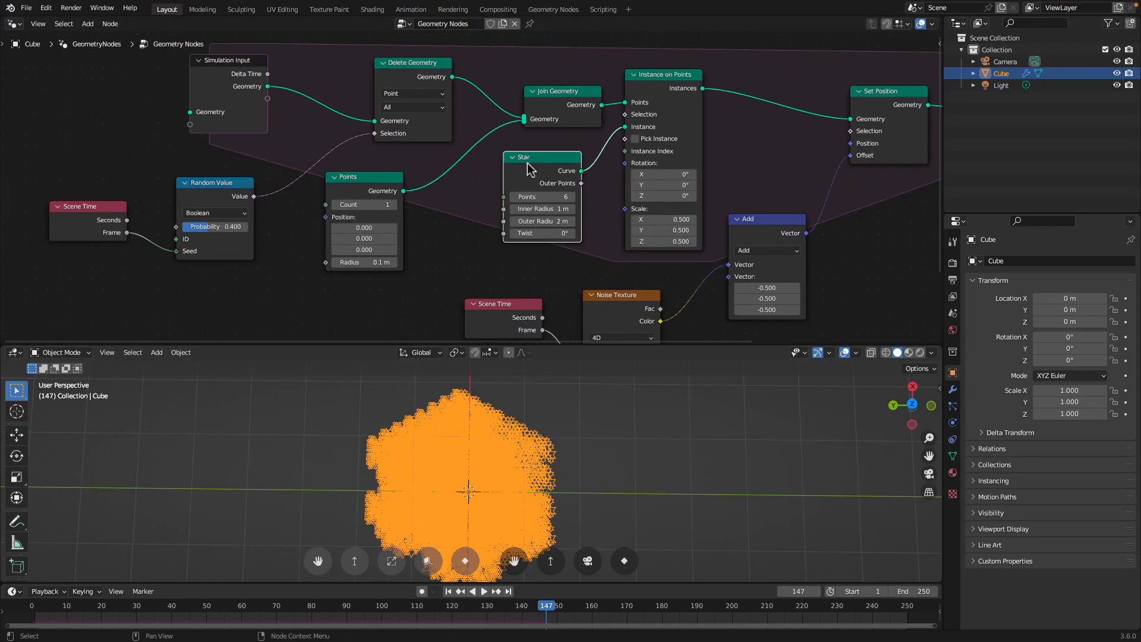
Set the Star node's outer radius to 1.76 m, play the simulation from the first frame and save the file.
left_click(449, 592)
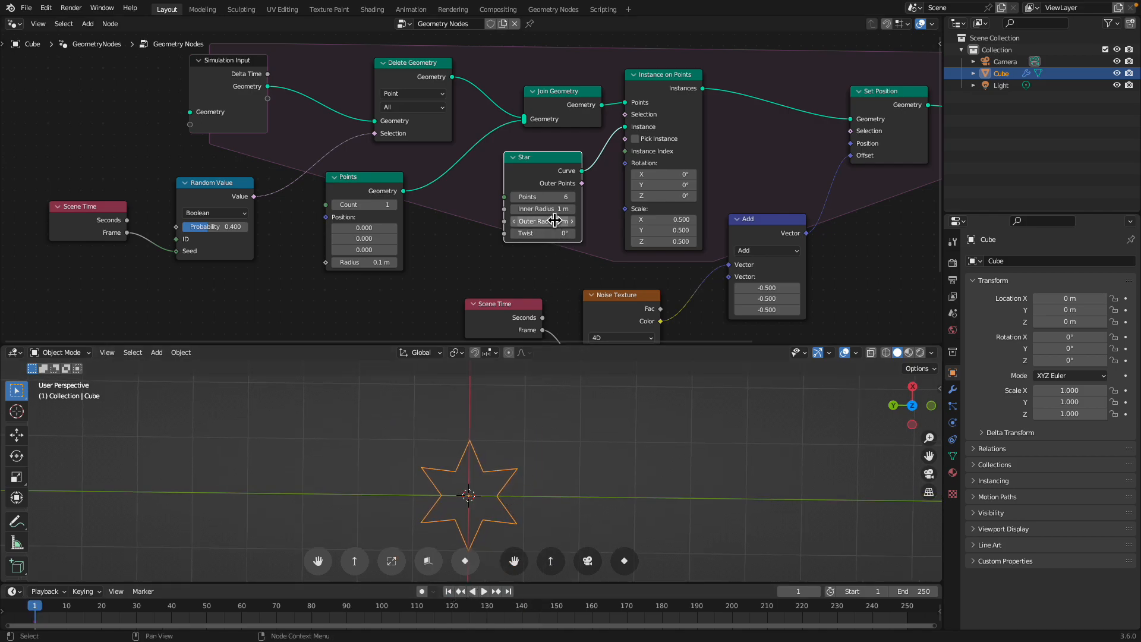
mouse_move(543, 221)
left_mouse_down()
mouse_move(553, 221)
mouse_move(541, 221)
left_mouse_up()
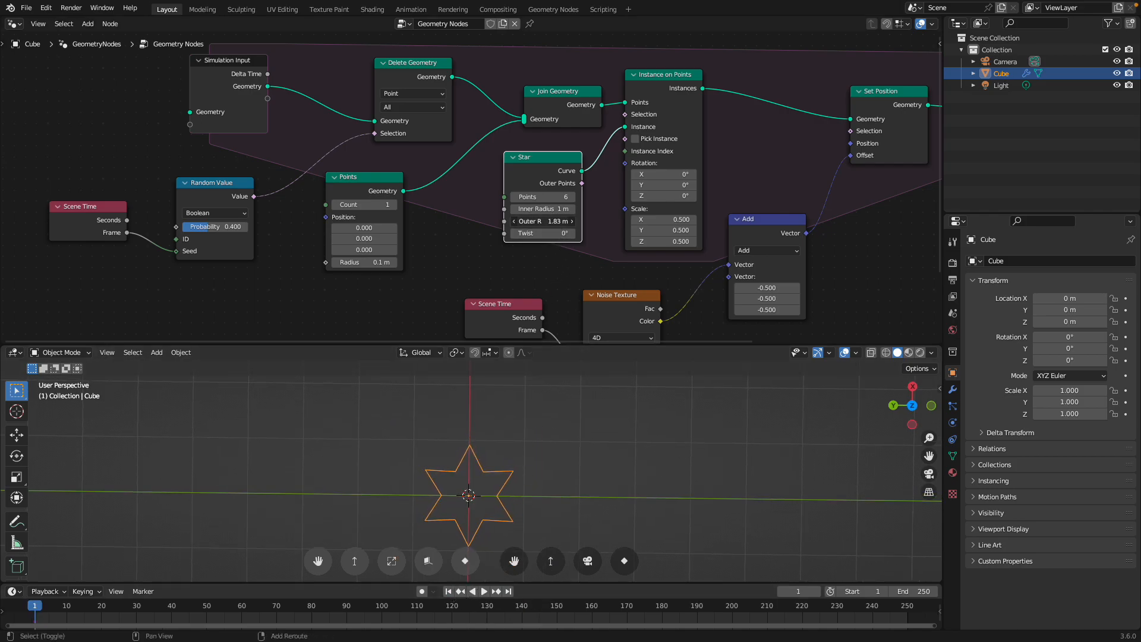
key("space")
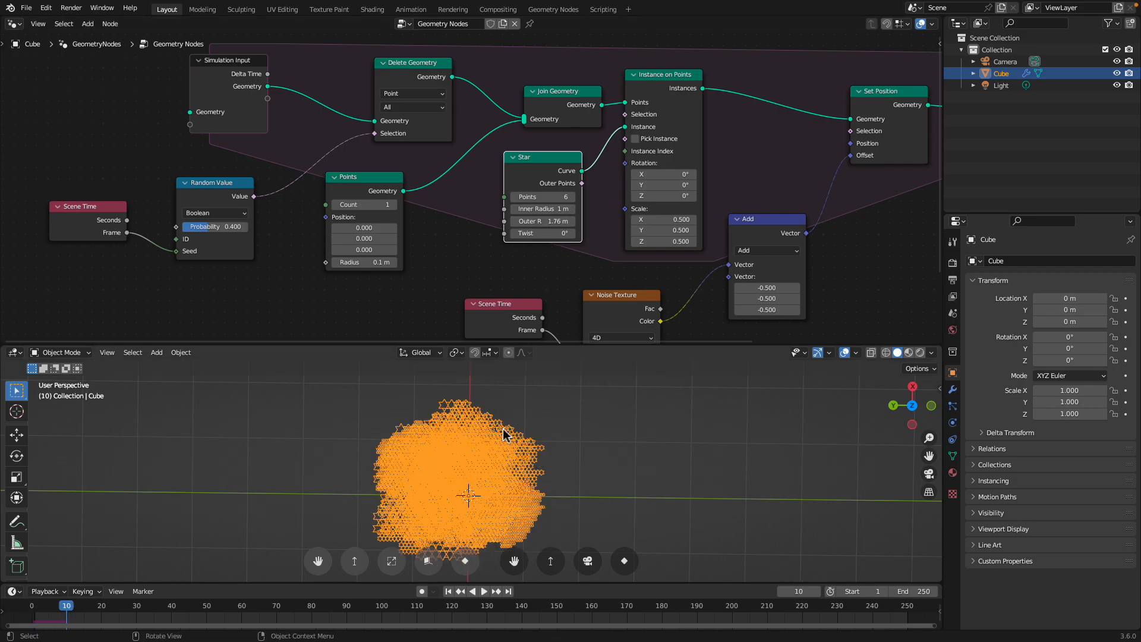
key("ctrl+s")
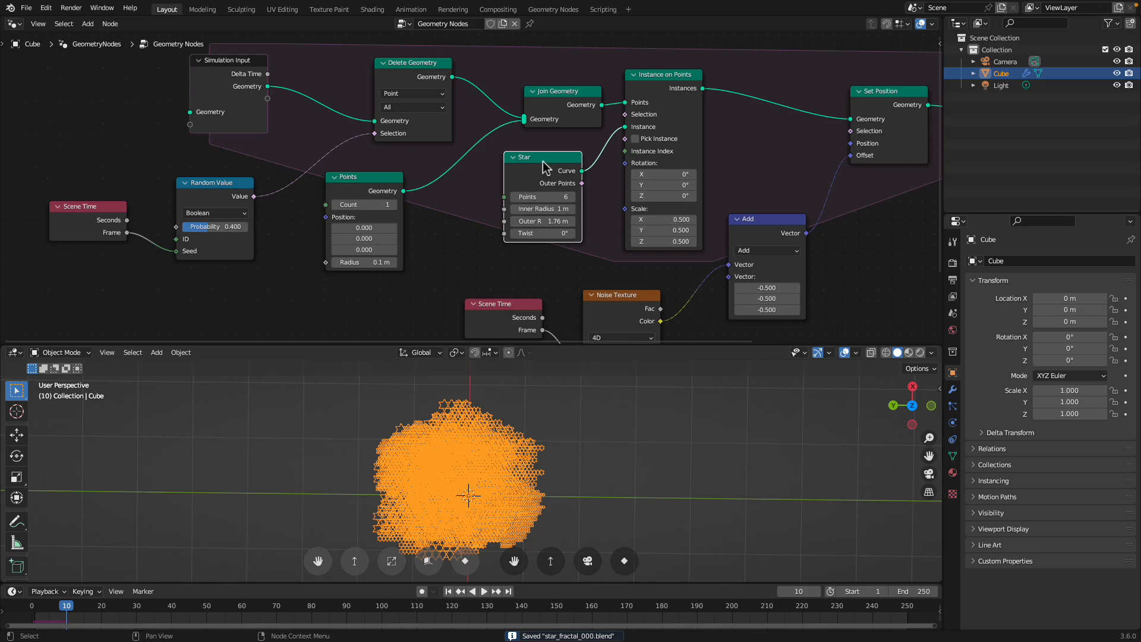
Delete the Star node and return the timeline to the first frame.
key("x")
middle_click_drag(337, 286, 356, 238)
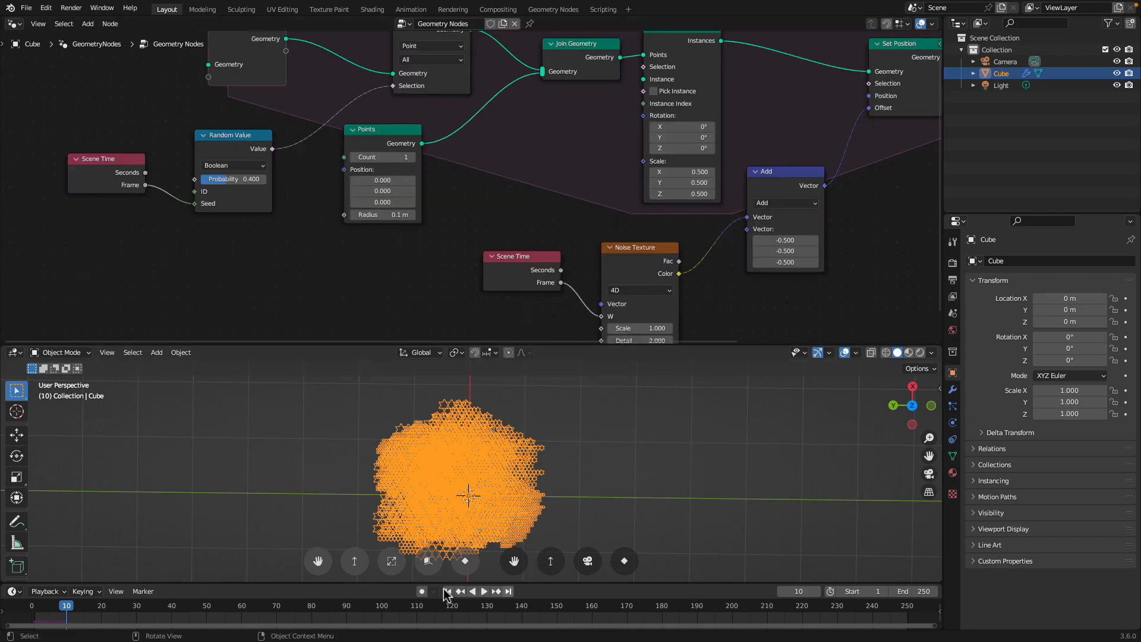
key("shift+Left")
middle_click_drag(355, 256, 363, 241)
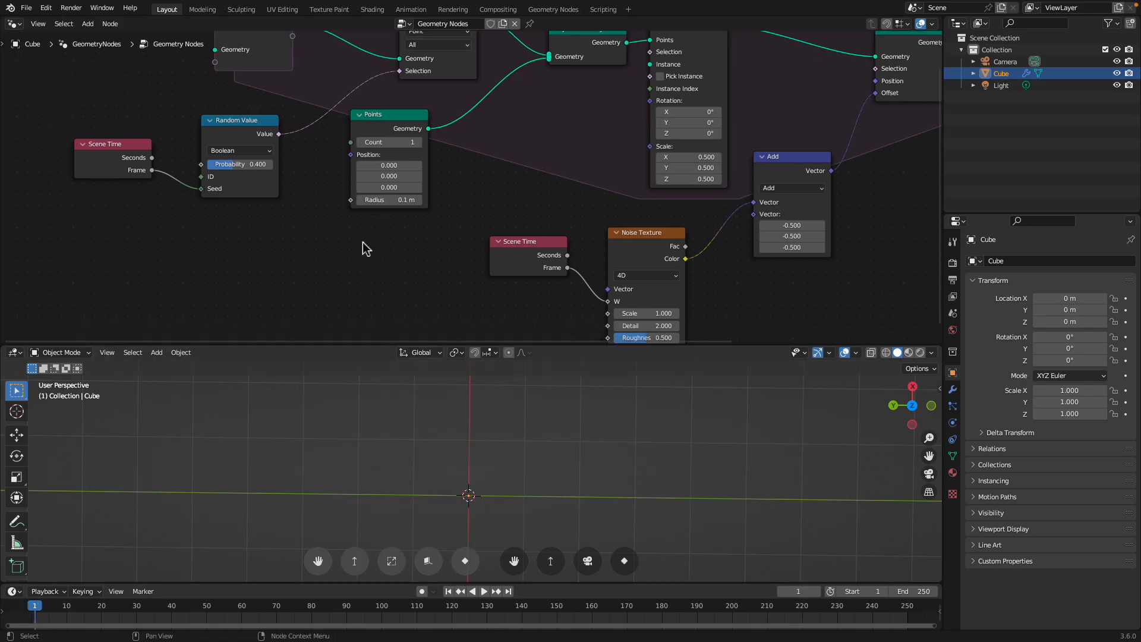
Add a String to Curves node in the empty area below the Points node.
key("shift+a")
type("stra")
key("BackSpace")
key("BackSpace")
key("BackSpace")
key("BackSpace")
type("cu")
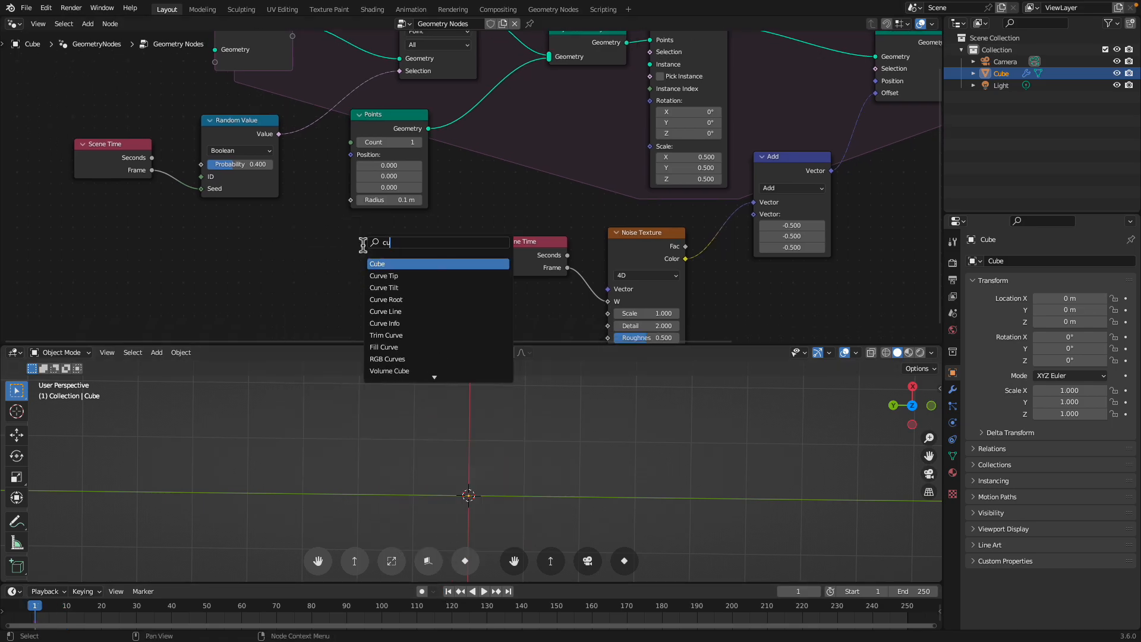
type("rvestring cur")
key("Return")
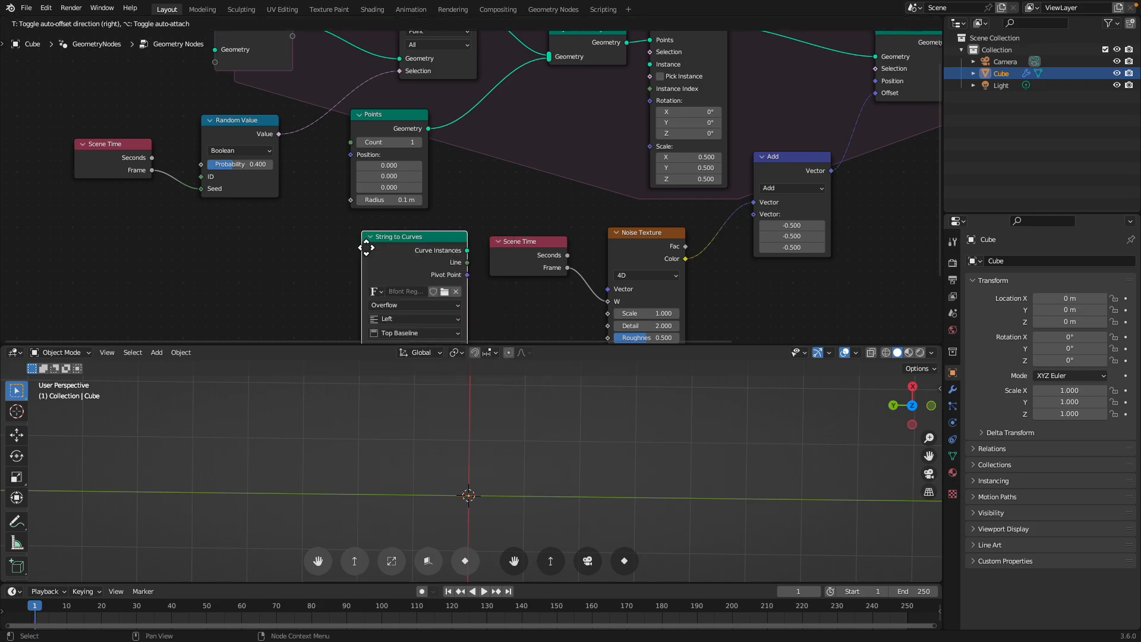
left_click(366, 247)
Set the String to Curves text to X and connect its Curve Instances output to the Instance input of Instance on Points.
middle_click_drag(352, 262, 364, 195)
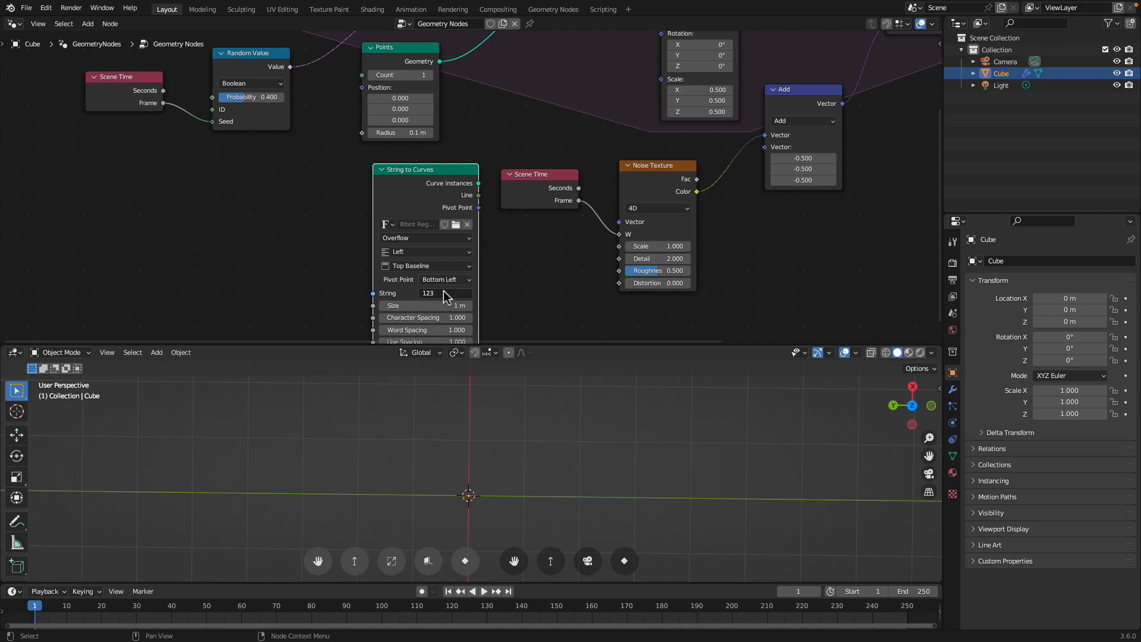
middle_click_drag(496, 197, 443, 249)
left_click_drag(427, 235, 609, 58)
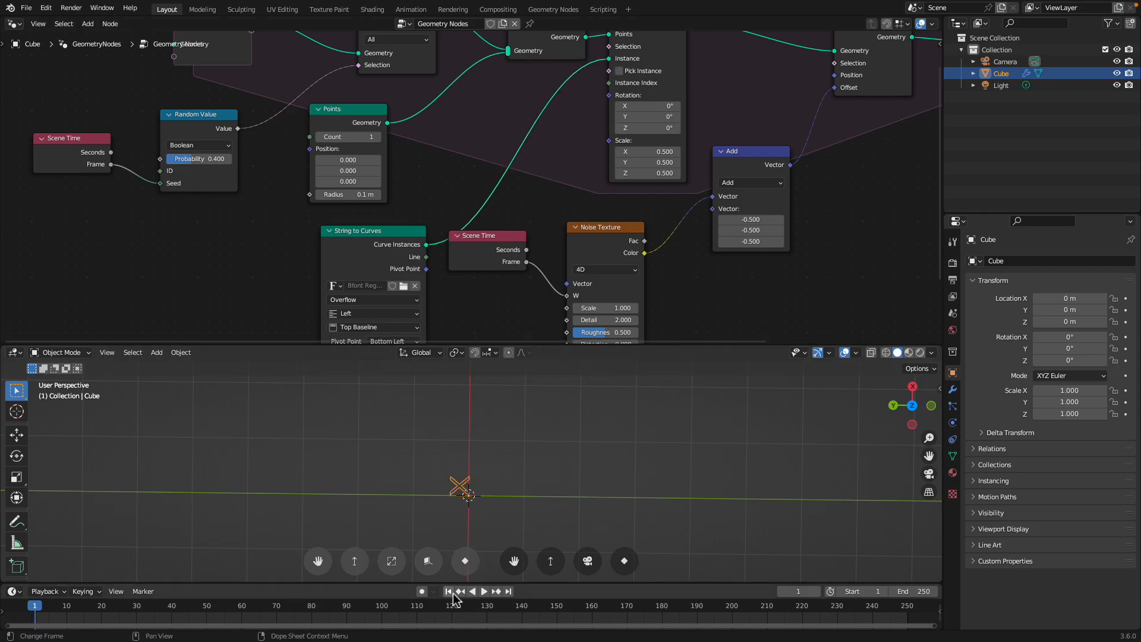
Play the simulation with the letter instances, inspect the fractal from an angled view, stop playback and save the file.
left_click(485, 592)
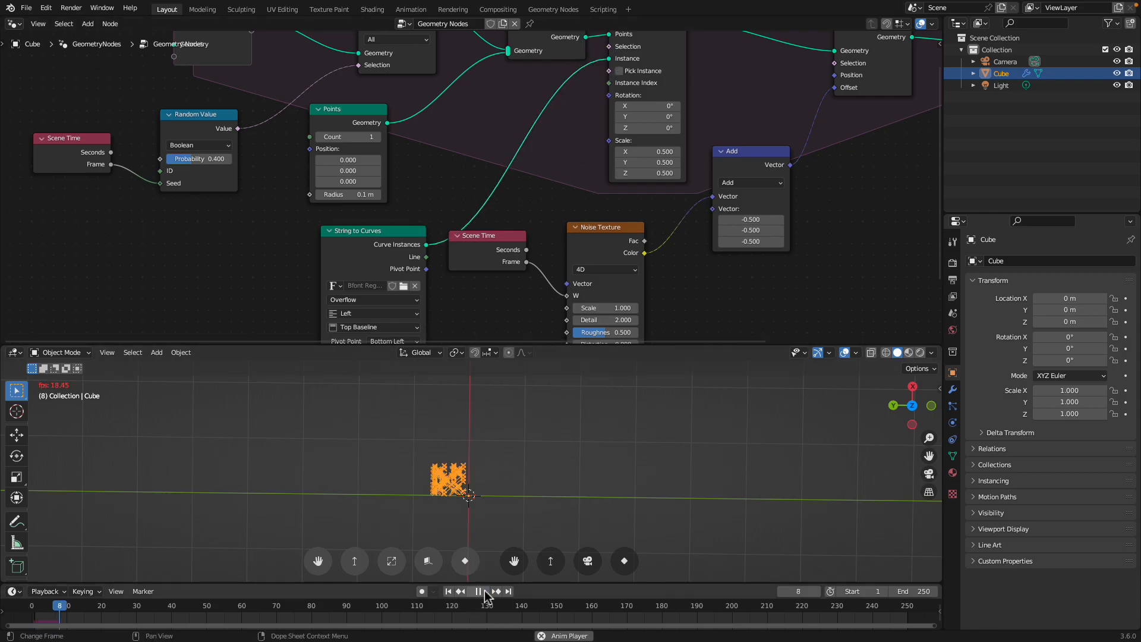
scroll(505, 504, "up", 4)
left_click(506, 498)
scroll(502, 479, "down", 1)
key("a")
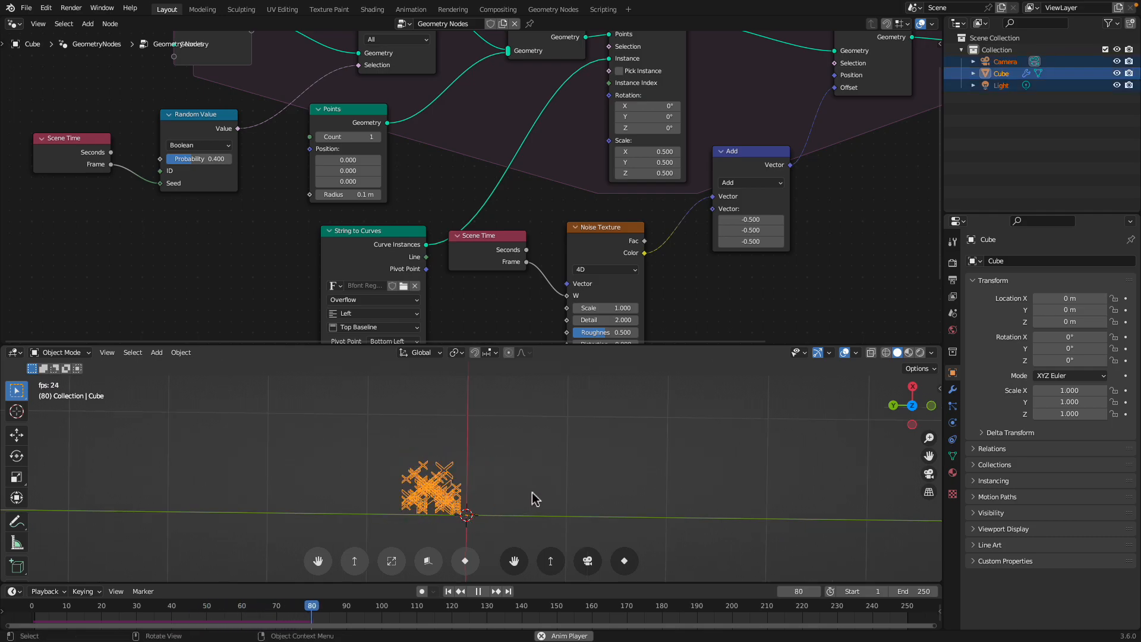
middle_click_drag(534, 498, 635, 456)
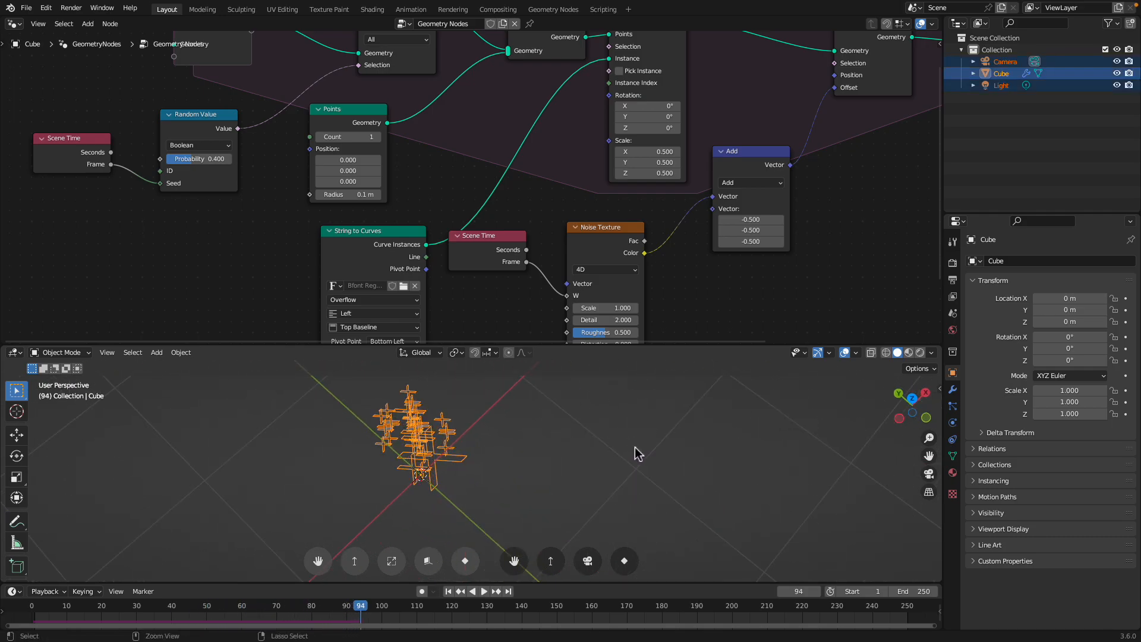
key("ctrl+s")
key("space")
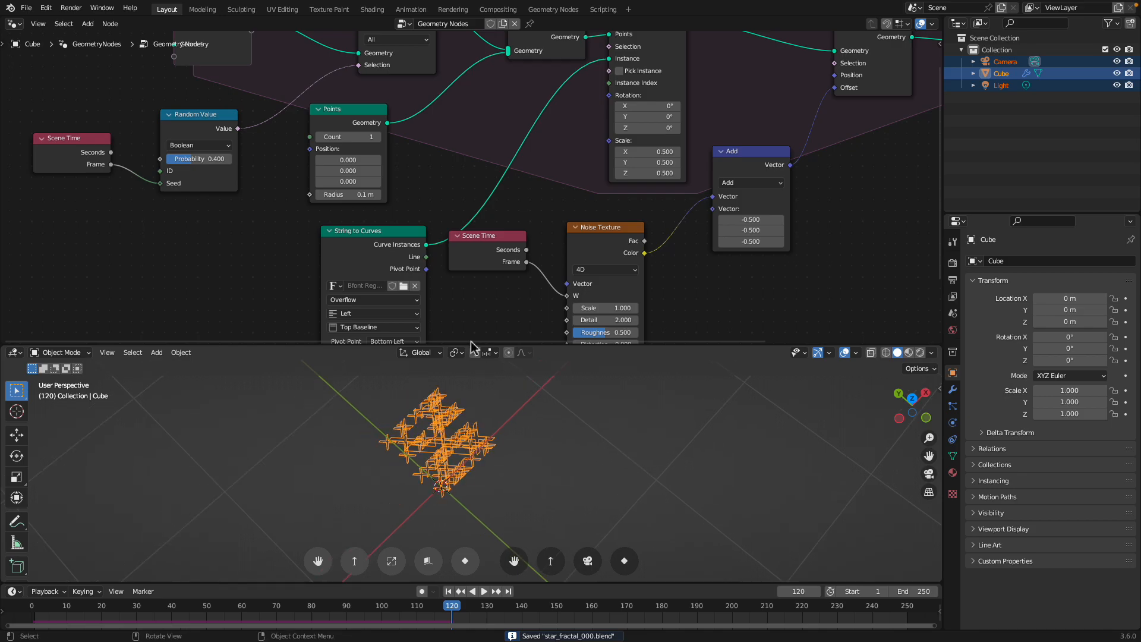
Set the String to Curves text to Y and play the simulation with the new letter.
middle_click_drag(349, 143, 340, 133)
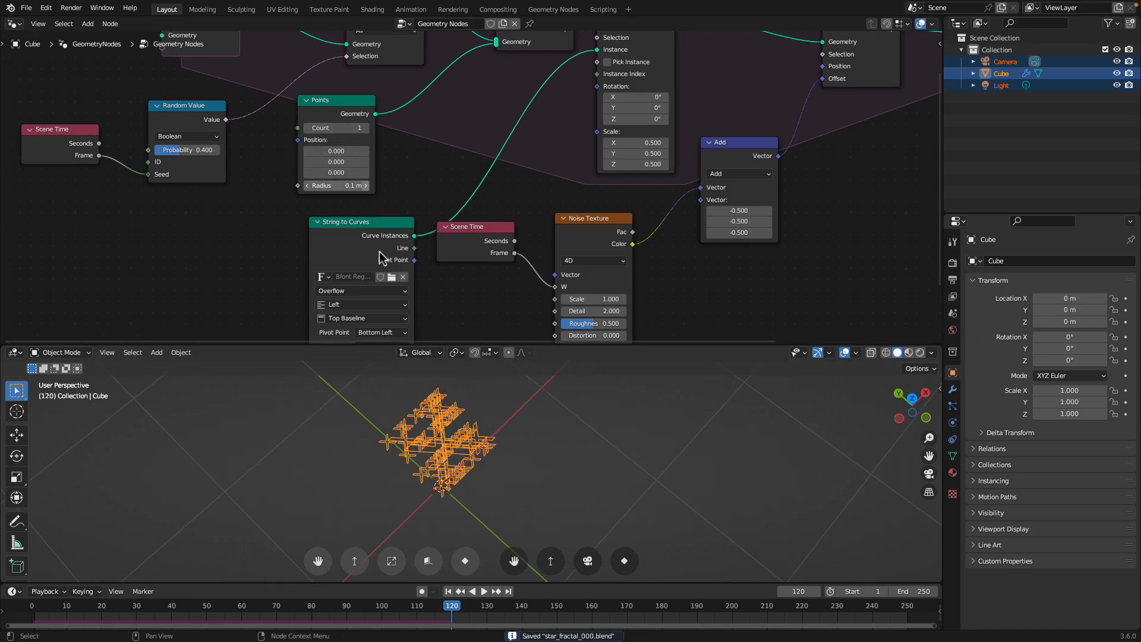
middle_click_drag(376, 318, 364, 244)
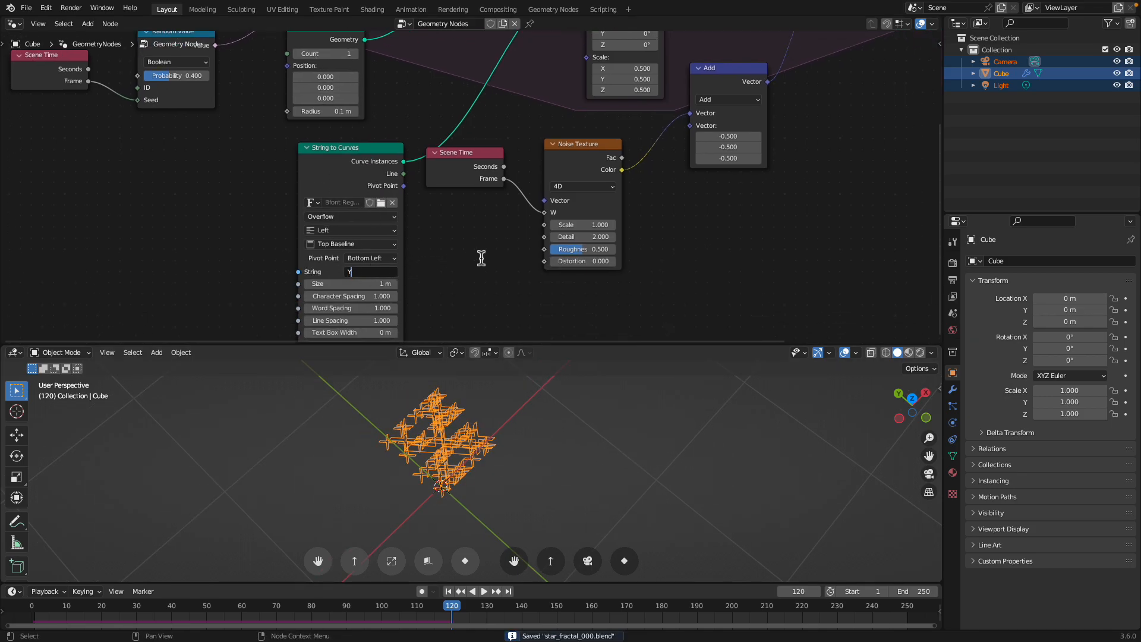
key("Return")
key("space")
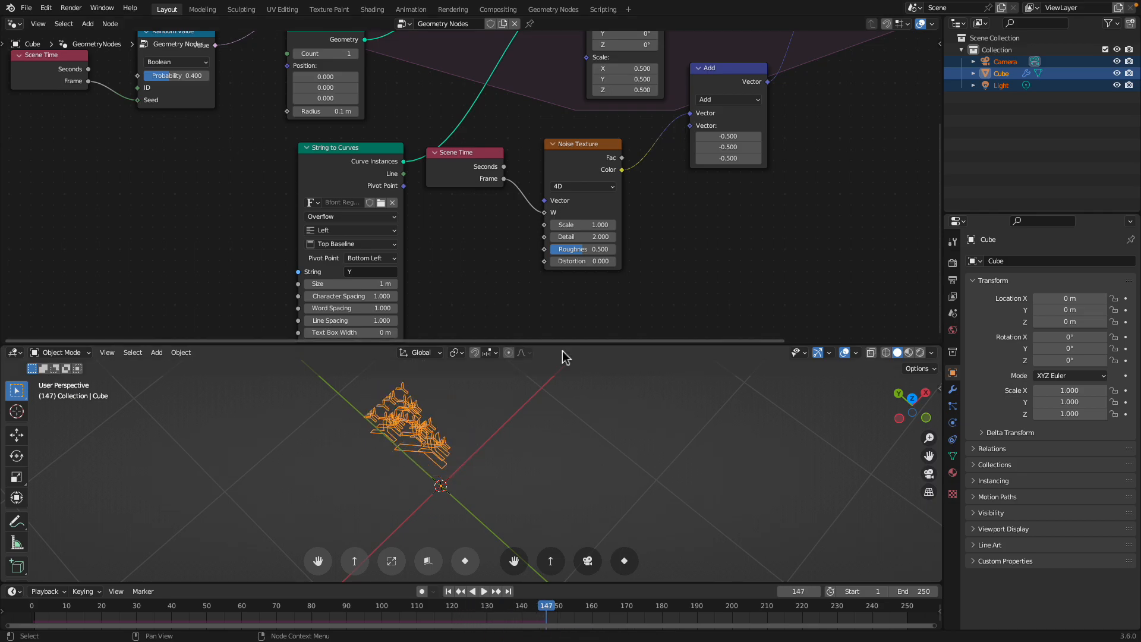
Enlarge the node editor and nudge the Points node slightly right above the String to Curves node, saving the file.
left_click_drag(565, 344, 553, 450)
key("ctrl+s")
middle_click_drag(381, 272, 366, 366)
scroll(289, 169, "up", 2)
left_click_drag(286, 160, 306, 159)
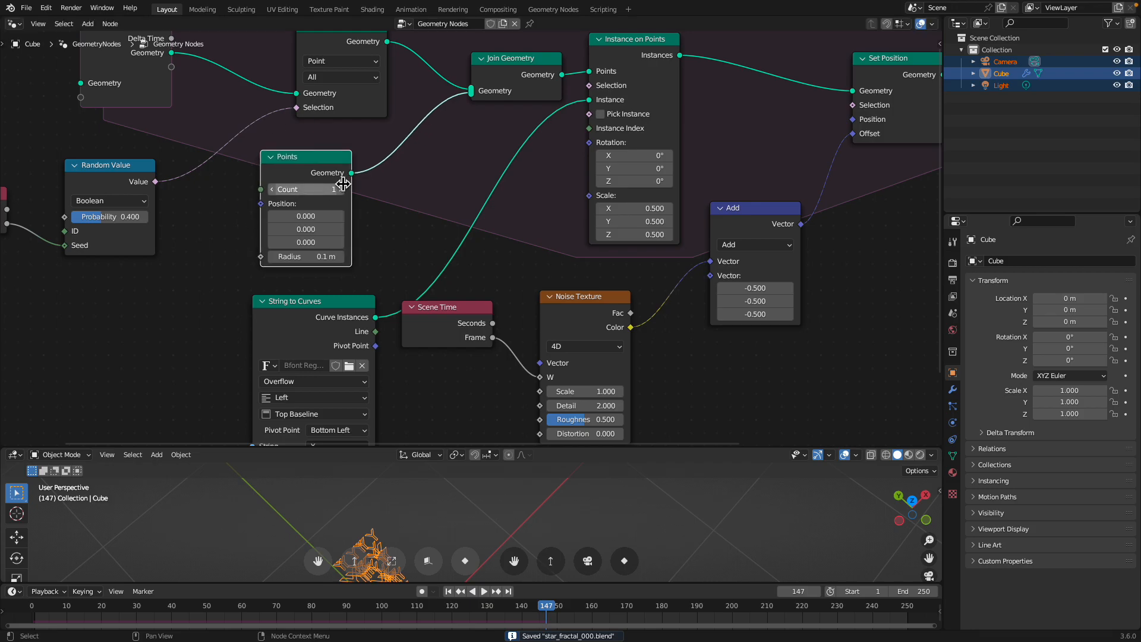
scroll(321, 187, "down", 2)
scroll(318, 193, "down", 1)
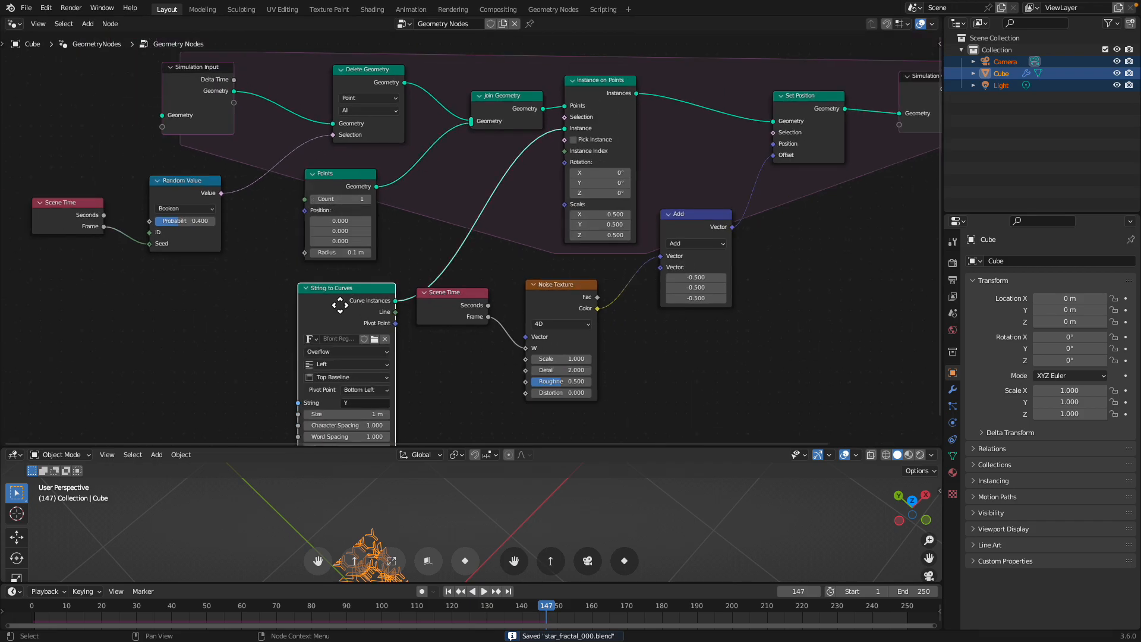
Save the file and delete the String to Curves node.
left_click_drag(341, 302, 338, 295)
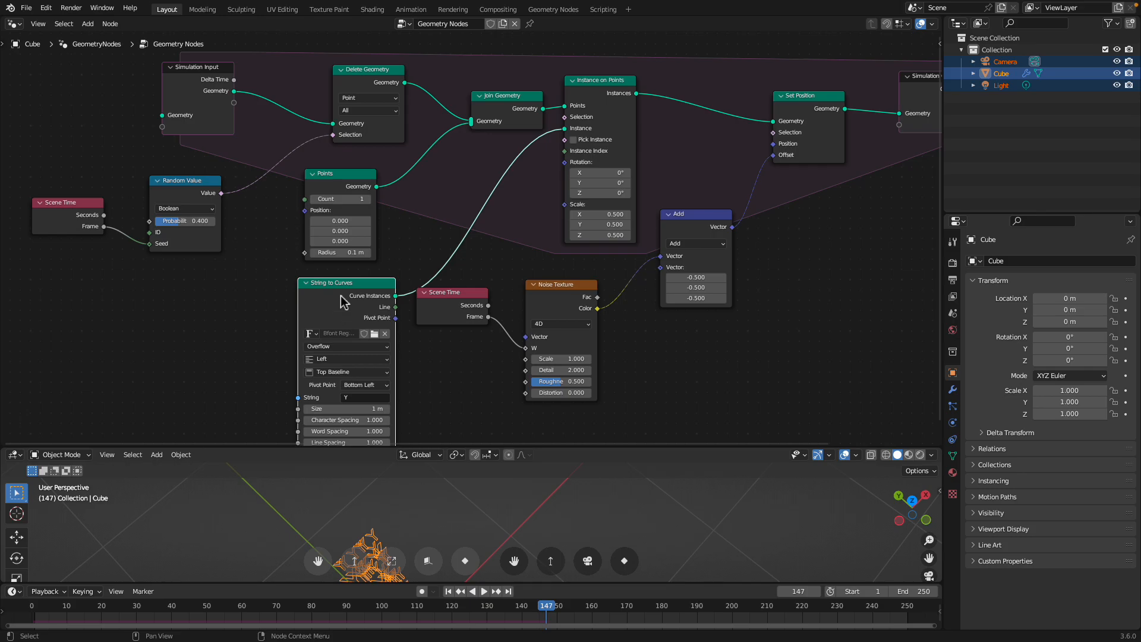
key("ctrl+s")
key("Delete")
key("shift+a")
type("bound")
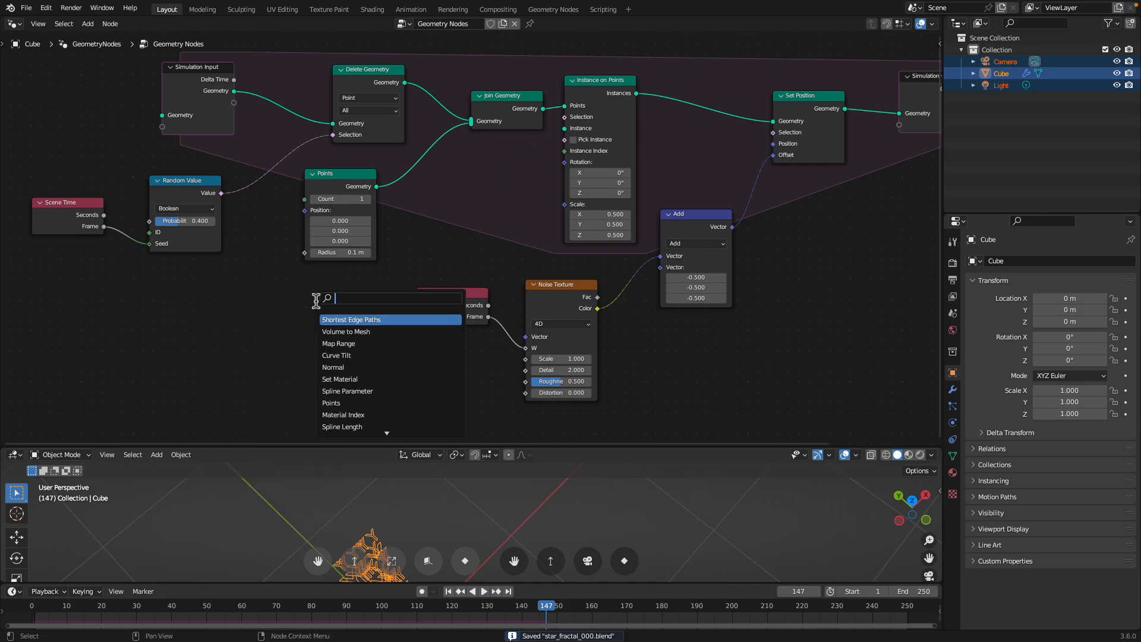
key("Return")
left_click(293, 308)
key("x")
Add a Cube mesh node below the Points node and connect its Mesh output to the Instance input of Instance on Points.
key("shift+a")
type("s")
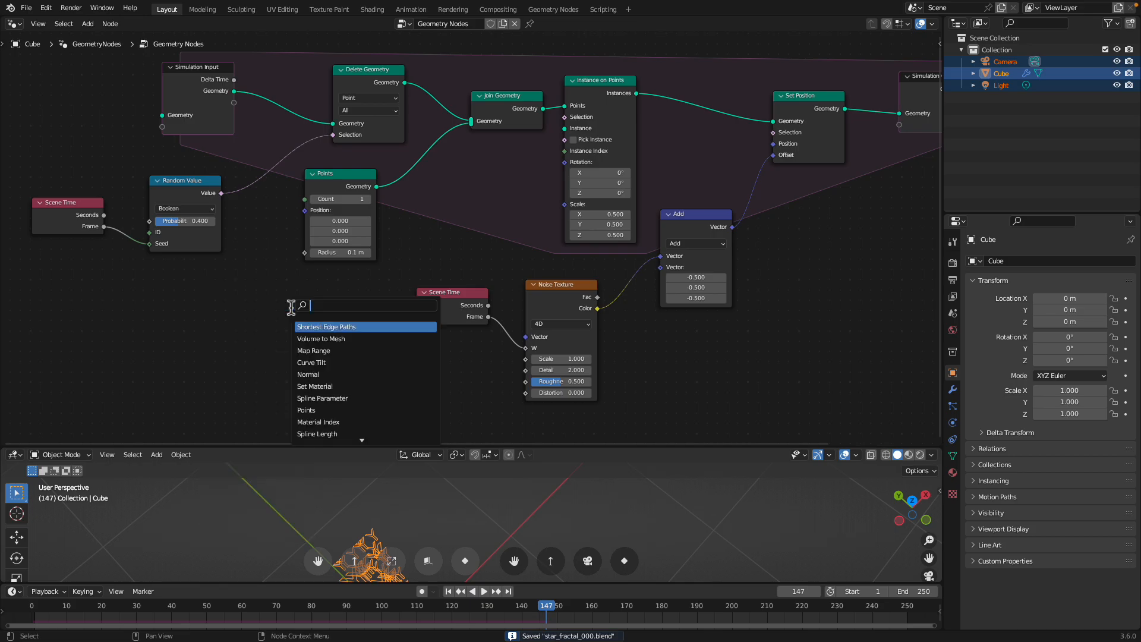
type("cube")
key("Return")
left_click(292, 307)
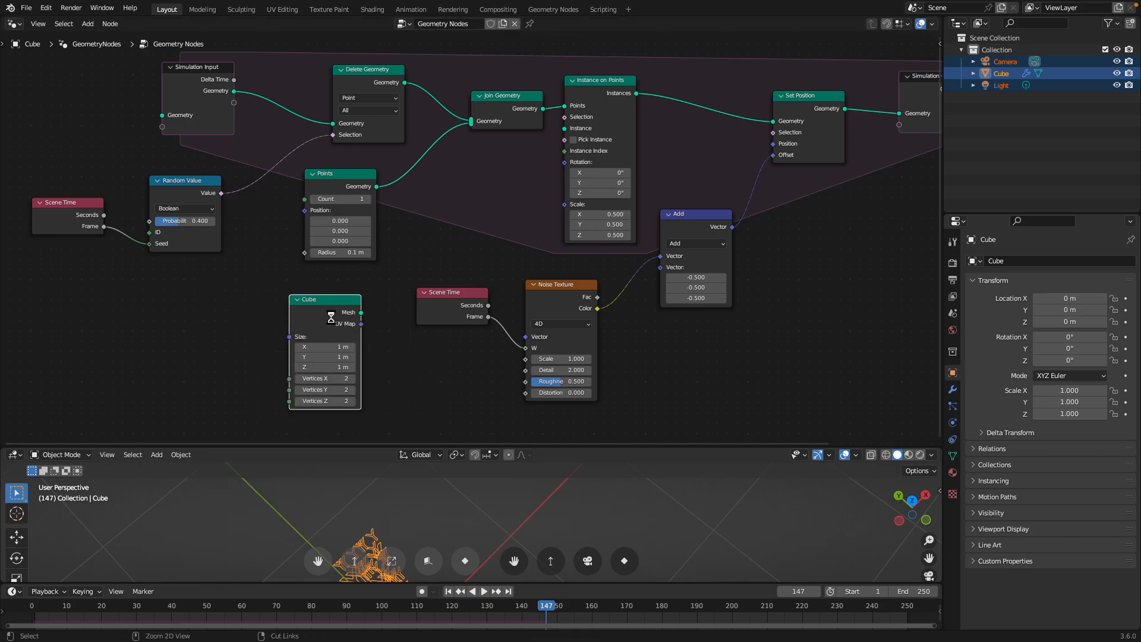
left_click_drag(361, 312, 564, 128)
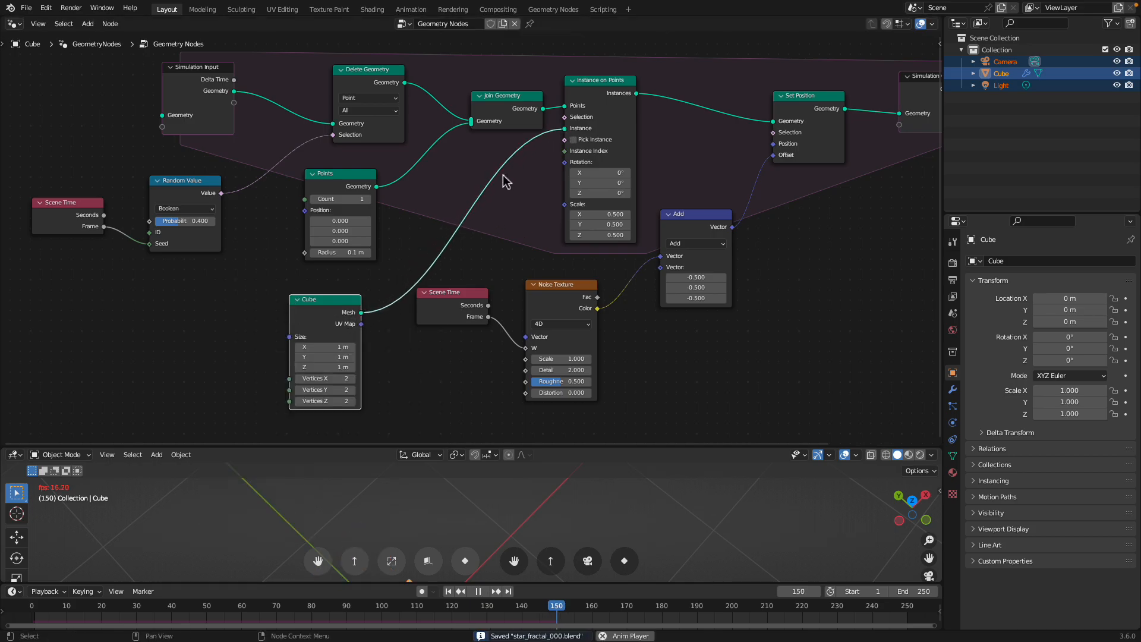
Enlarge the 3D viewport, deselect everything and play the simulation to examine the cube fractal from an angled view.
middle_click_drag(480, 327, 501, 192)
left_click_drag(585, 450, 579, 247)
left_click_drag(568, 405, 558, 423)
middle_click_drag(557, 423, 512, 446)
key("space")
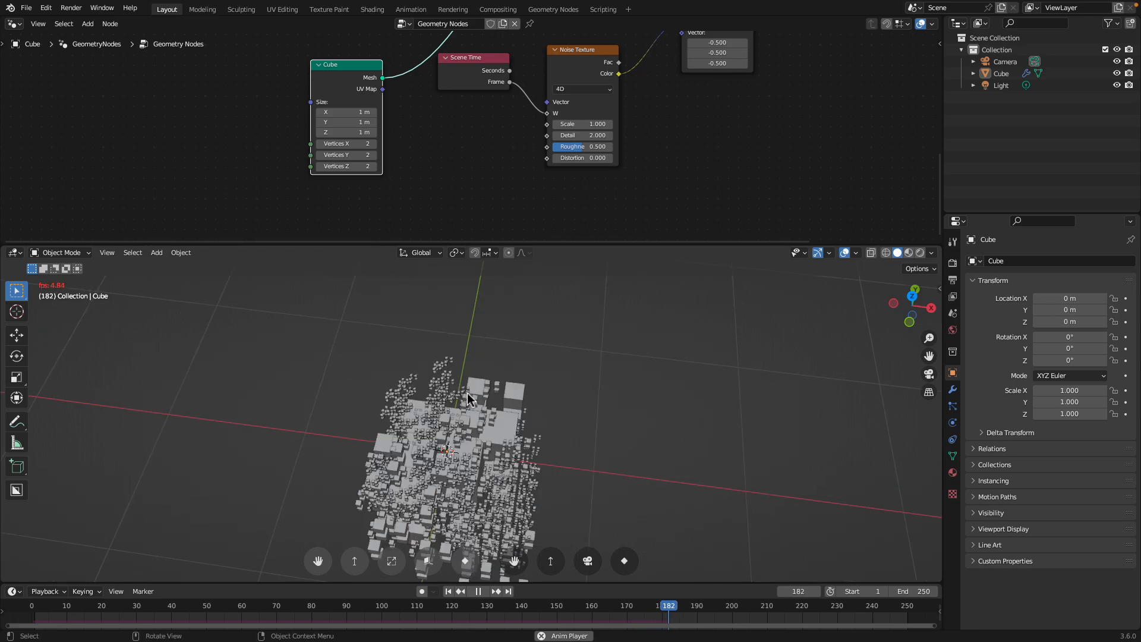
key("space")
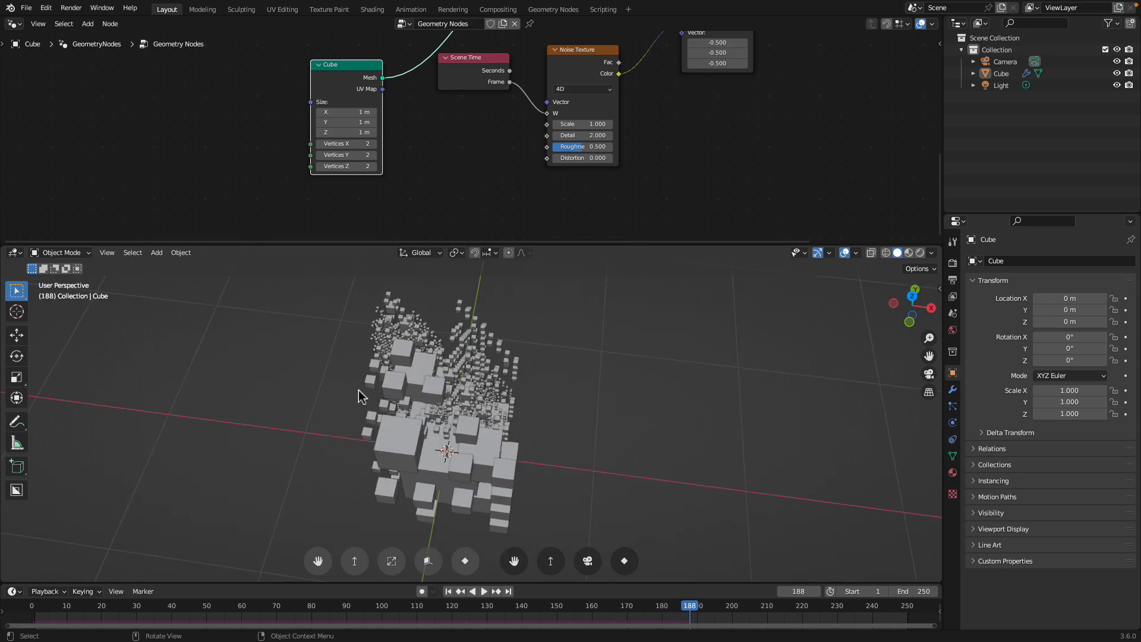
Return the simulation to the first frame and mute the Set Position node.
middle_click_drag(482, 453, 429, 472)
left_click(448, 591)
middle_click_drag(562, 375, 569, 443)
middle_click_drag(547, 135, 503, 224)
left_click_drag(545, 140, 596, 144)
right_click(596, 144)
middle_click_drag(596, 144, 538, 222)
middle_click_drag(617, 173, 580, 218)
left_click_drag(691, 71, 687, 82)
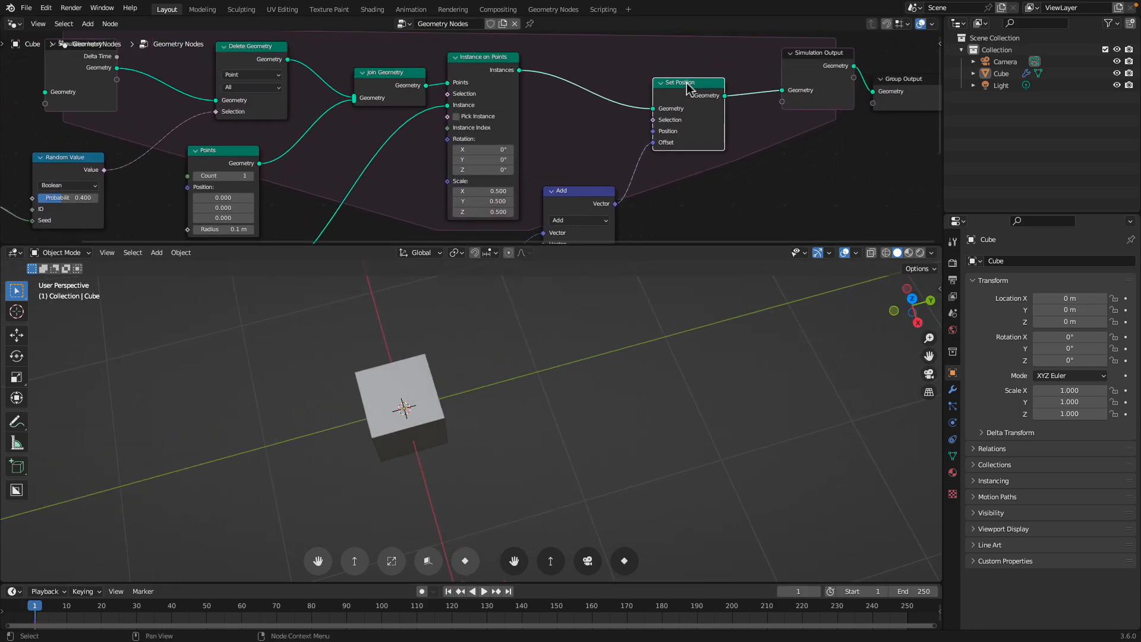
key("m")
Play the simulation with Set Position muted to examine the cube fractal from an angled view.
key("space")
middle_click_drag(571, 392, 547, 351)
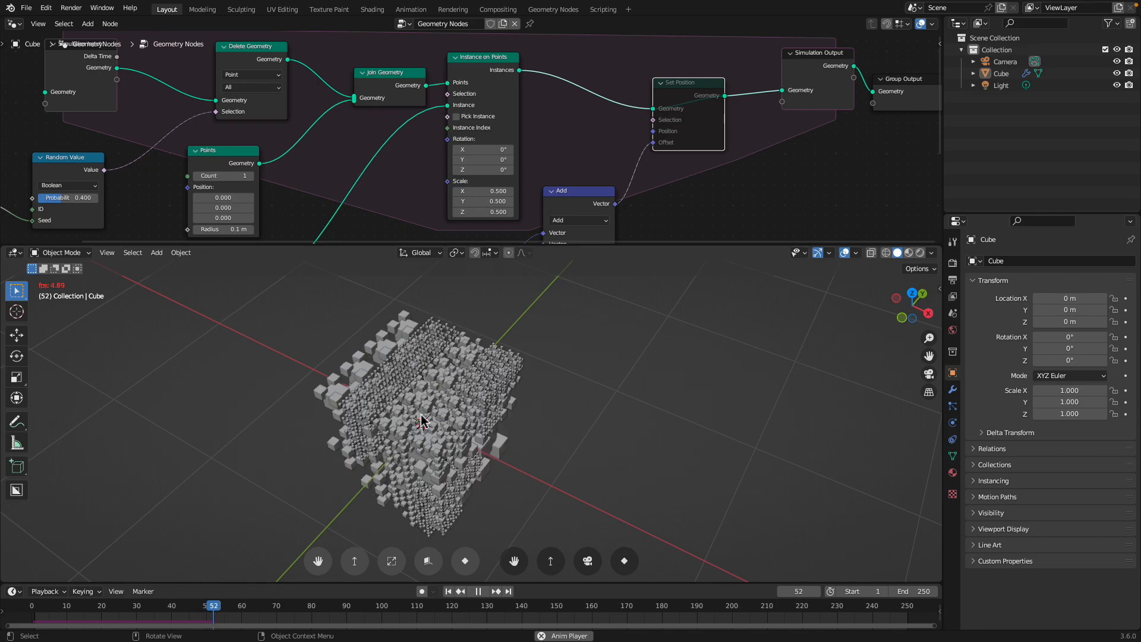
key("space")
Test the simulation from the first frame with the Simulation Input to Delete Geometry link cut, and restore the link during playback.
middle_click_drag(259, 155, 316, 169)
middle_click_drag(228, 116, 235, 107)
right_click_drag(235, 122, 237, 126, "ctrl")
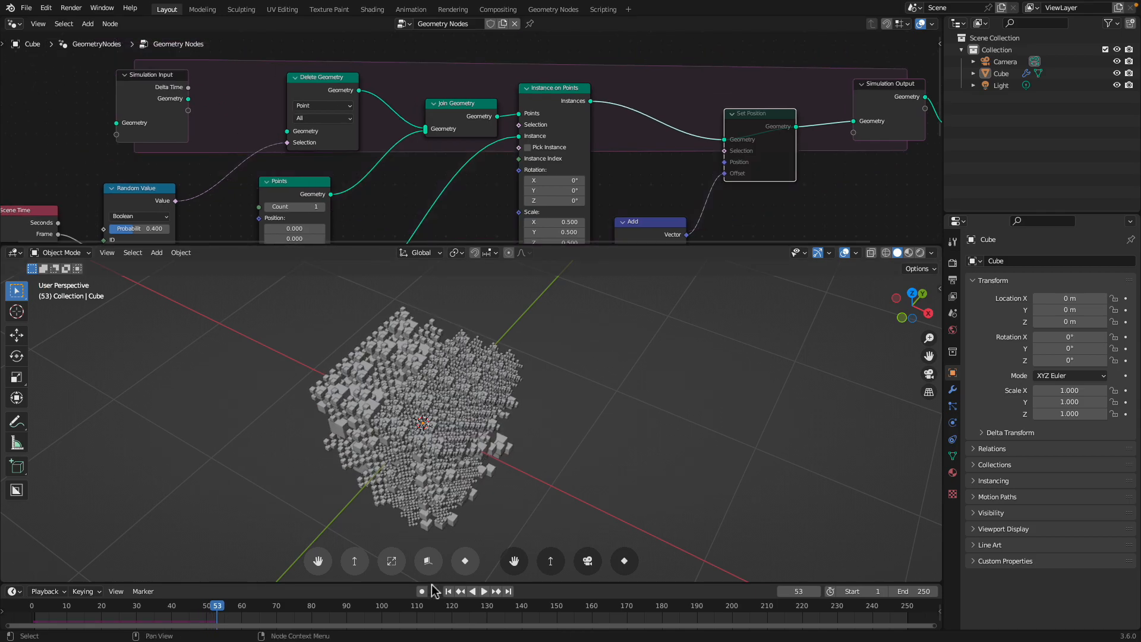
left_click(448, 591)
left_click(484, 591)
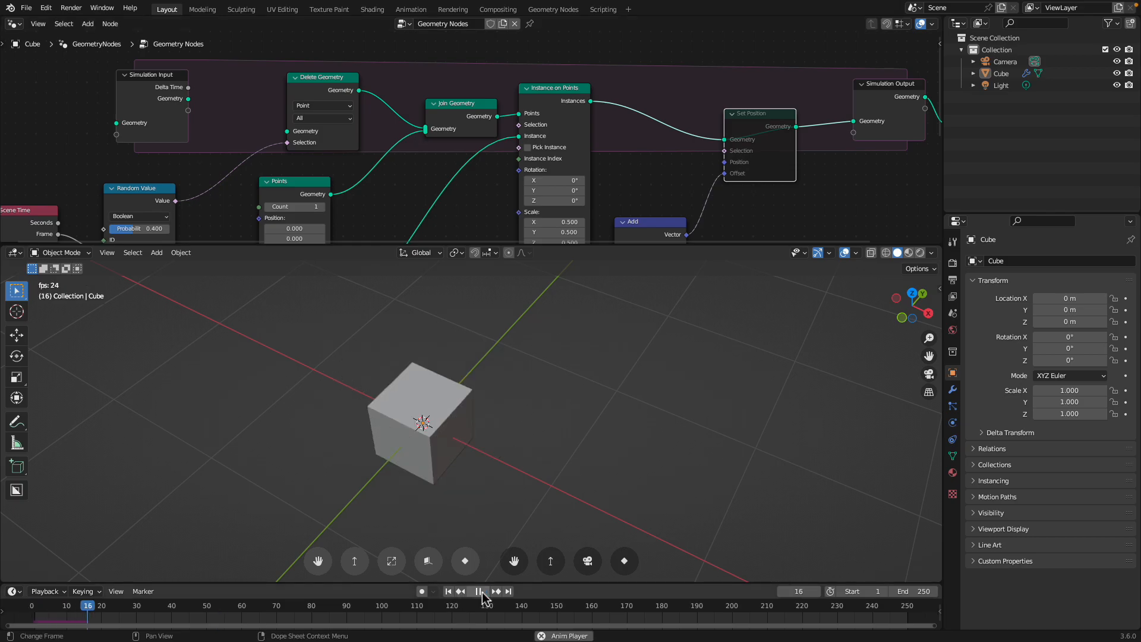
left_click_drag(189, 98, 285, 130)
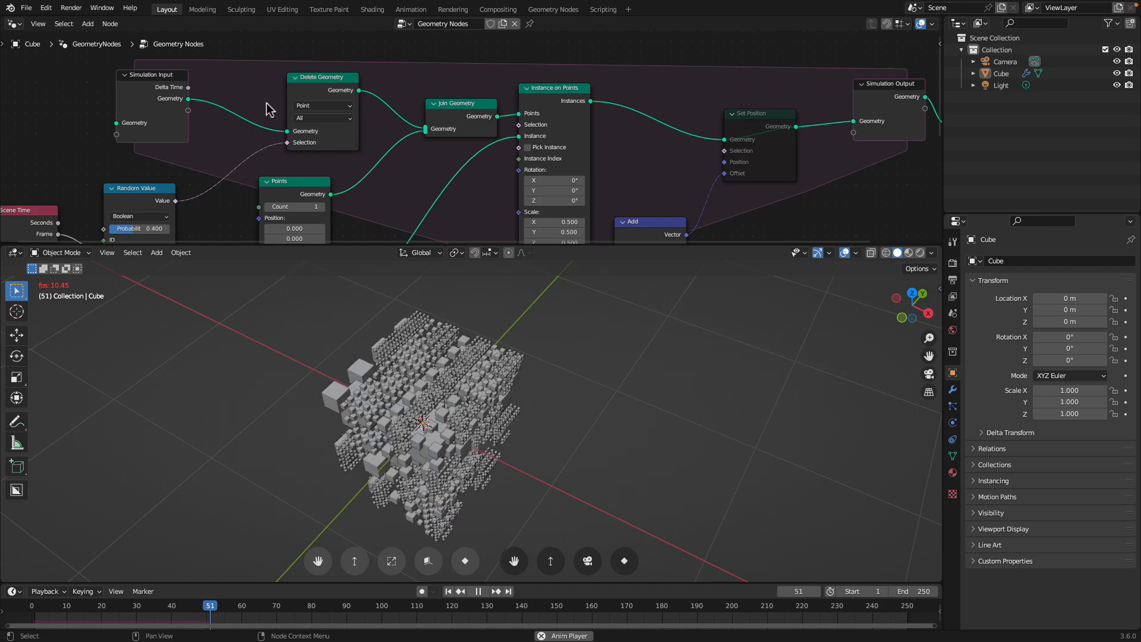
key("space")
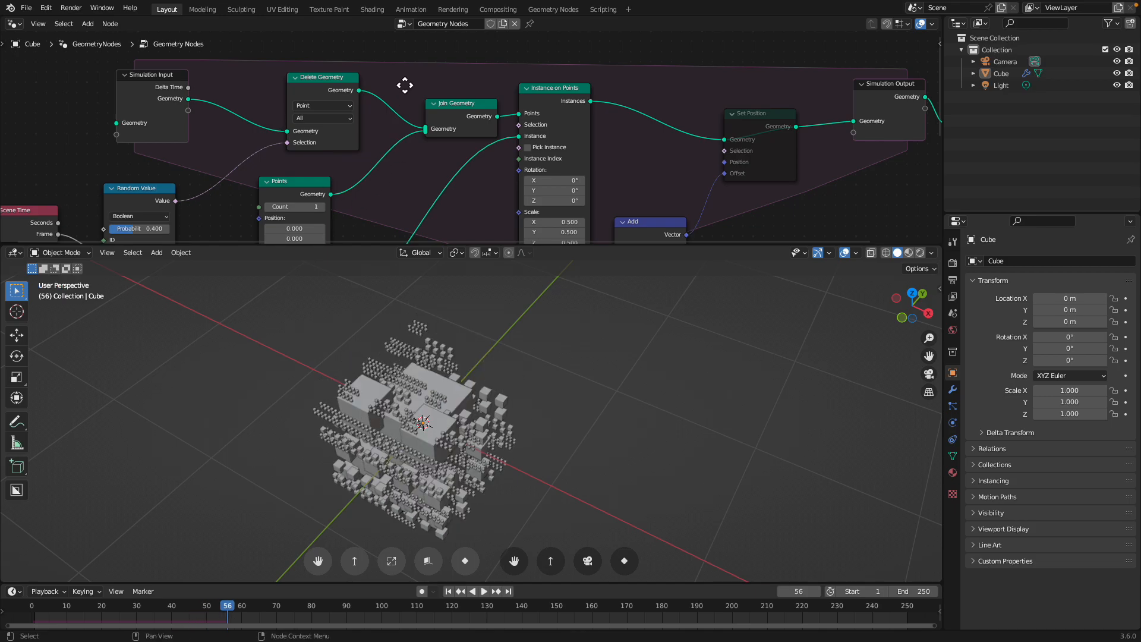
Save the file and delete the Cube mesh node.
middle_click_drag(403, 82, 416, 155)
key("ctrl+s")
scroll(416, 155, "down", 1)
left_click(294, 200)
key("x")
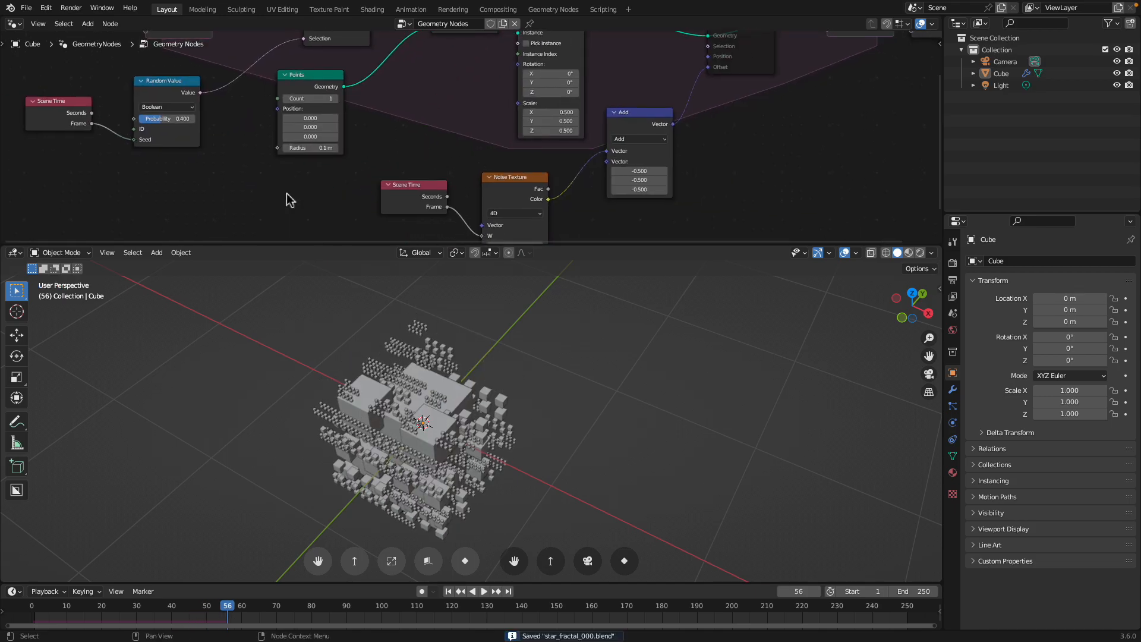
Add an Ico Sphere node below the Points node and connect its Mesh output to the Instance input of Instance on Points.
key("shift+a")
type("ico")
key("Return")
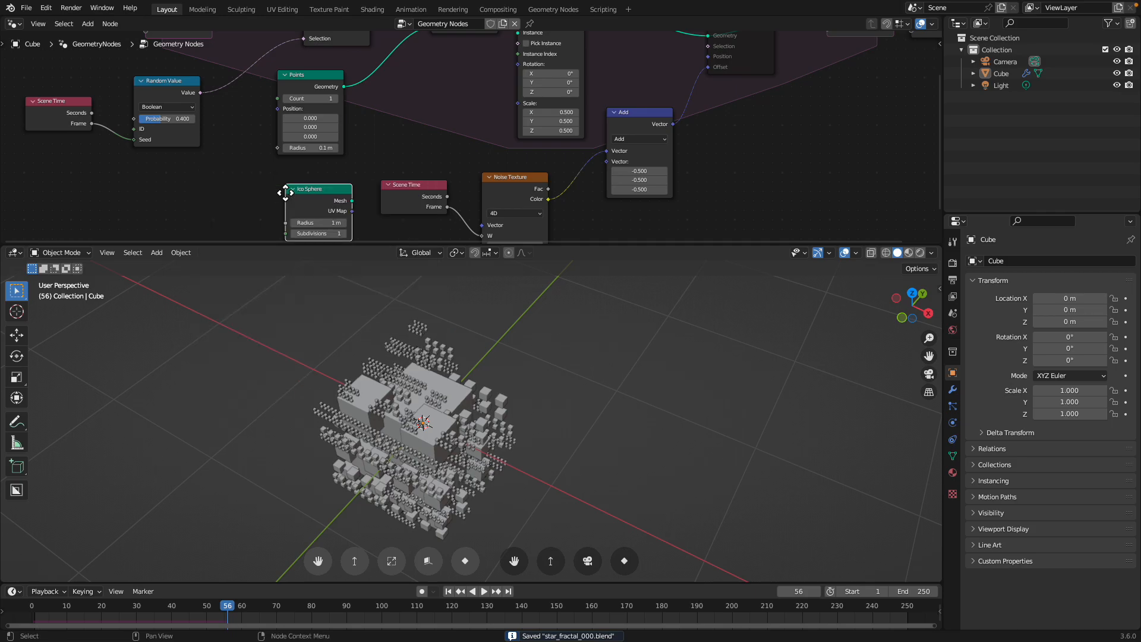
left_click(274, 181)
left_click_drag(345, 188, 518, 59)
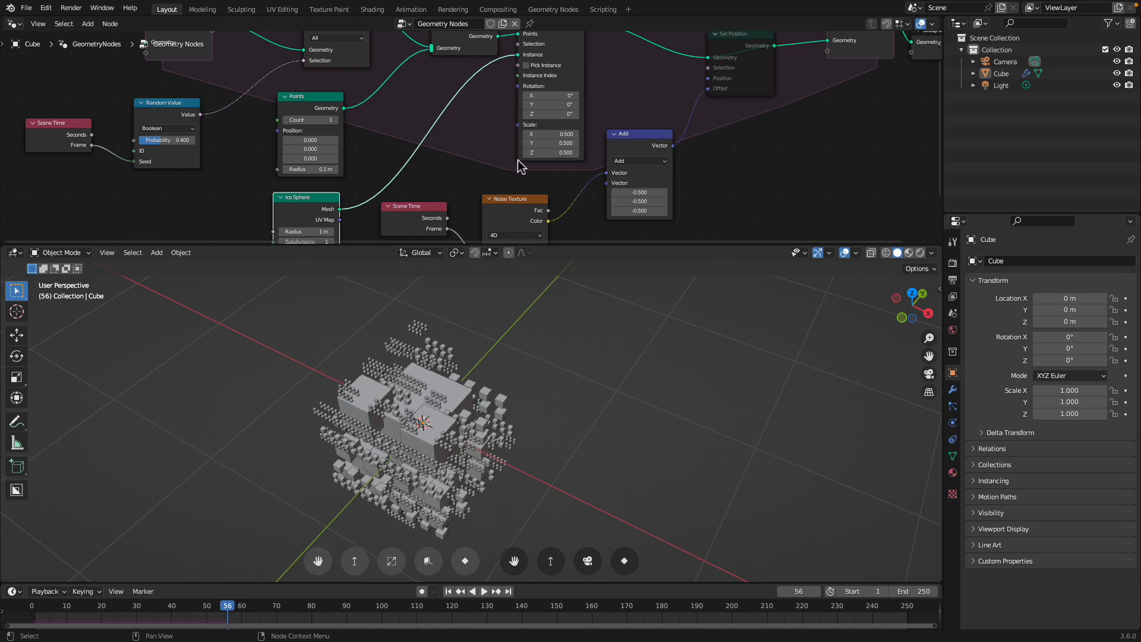
Play the simulation briefly to examine the ico sphere fractal, and save the file.
key("space")
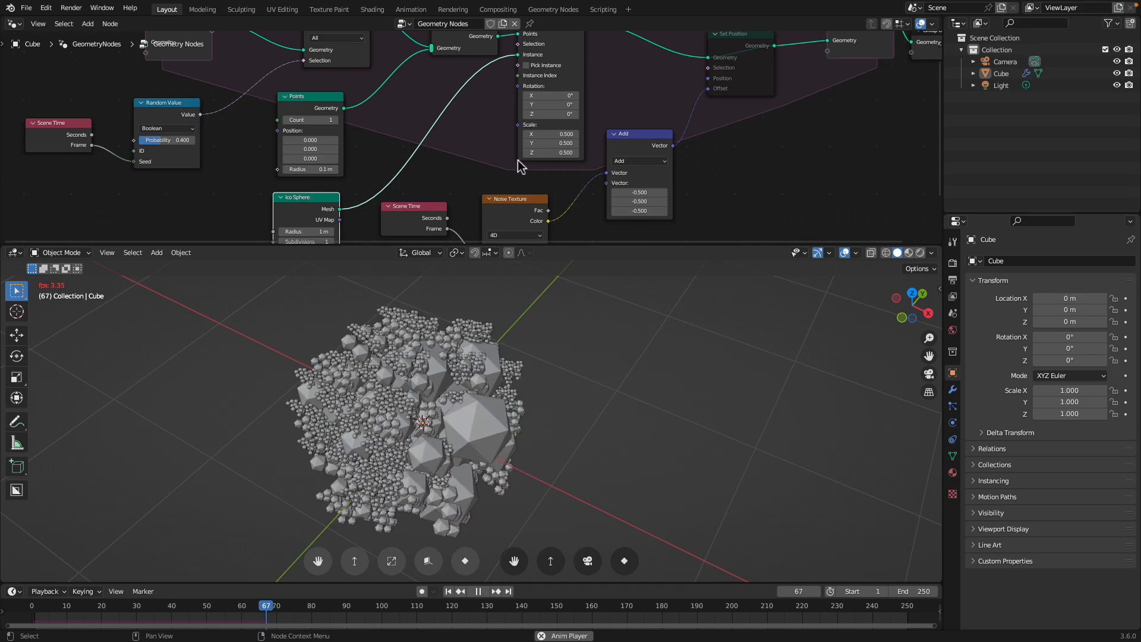
key("space")
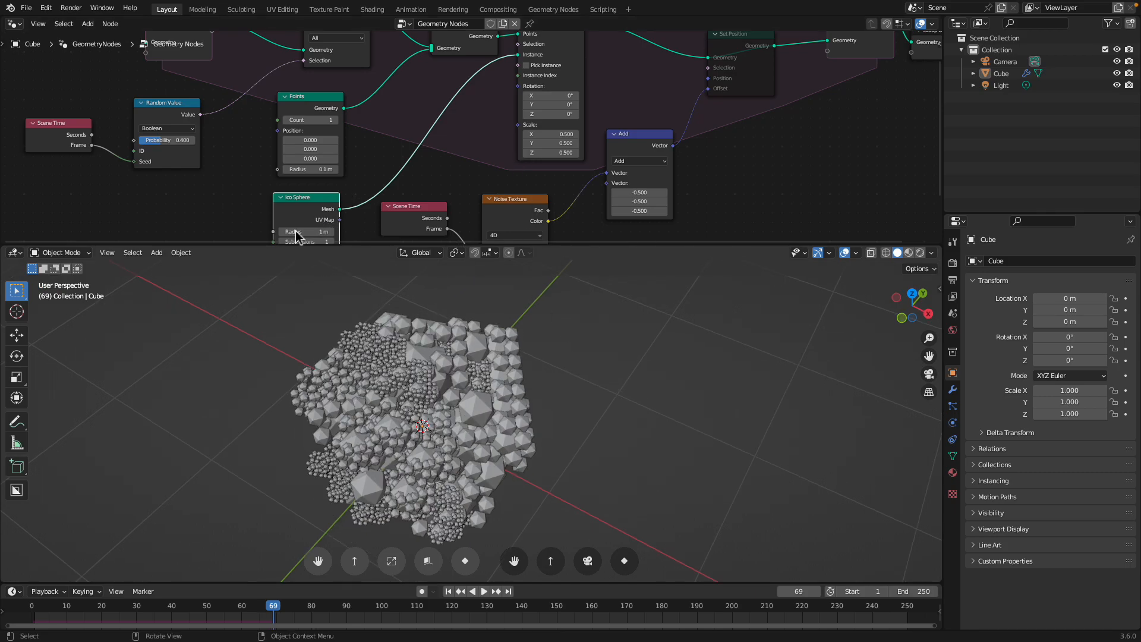
middle_click_drag(288, 240, 291, 227)
key("ctrl+s")
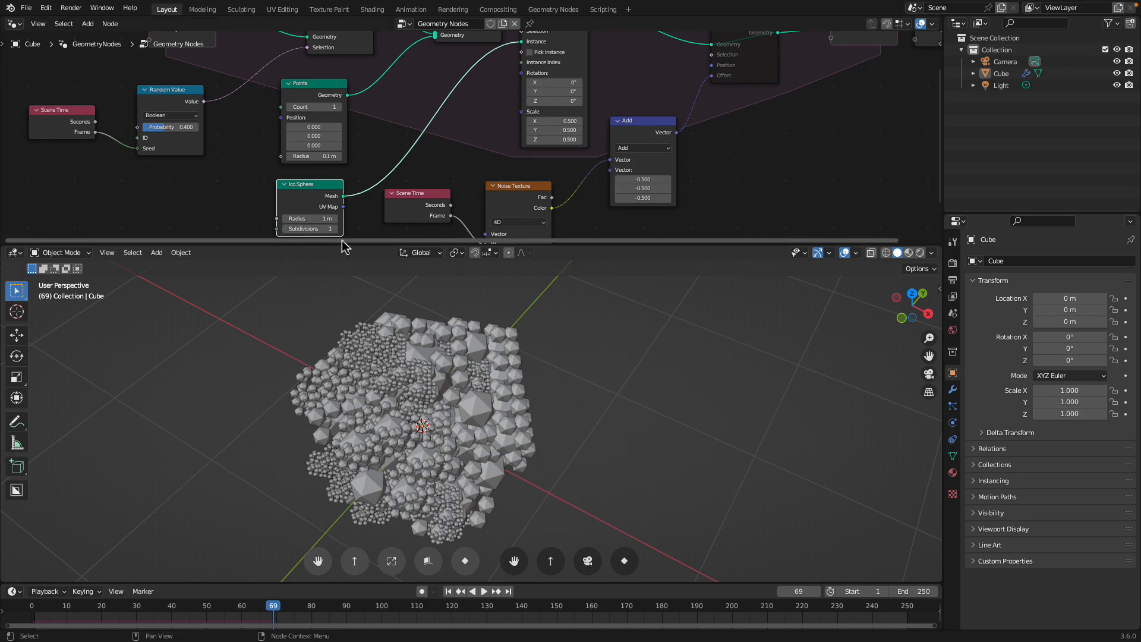
Enlarge the node editor and place a duplicate of the Random Value node below the original.
left_click_drag(364, 246, 416, 391)
scroll(558, 212, "up", 1)
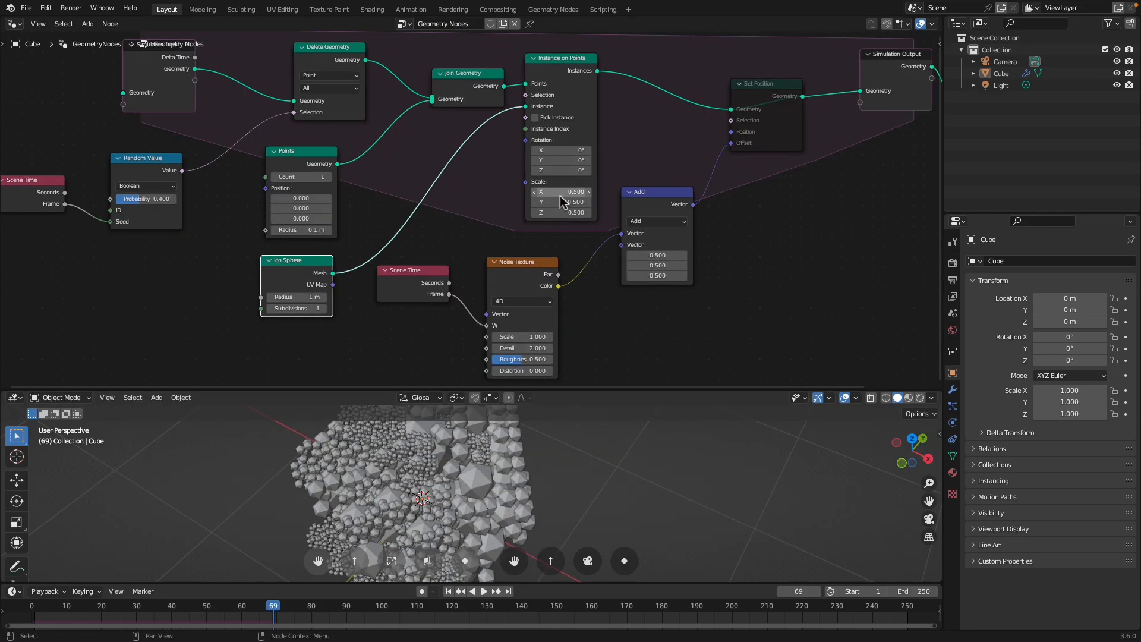
middle_click_drag(562, 211, 565, 213)
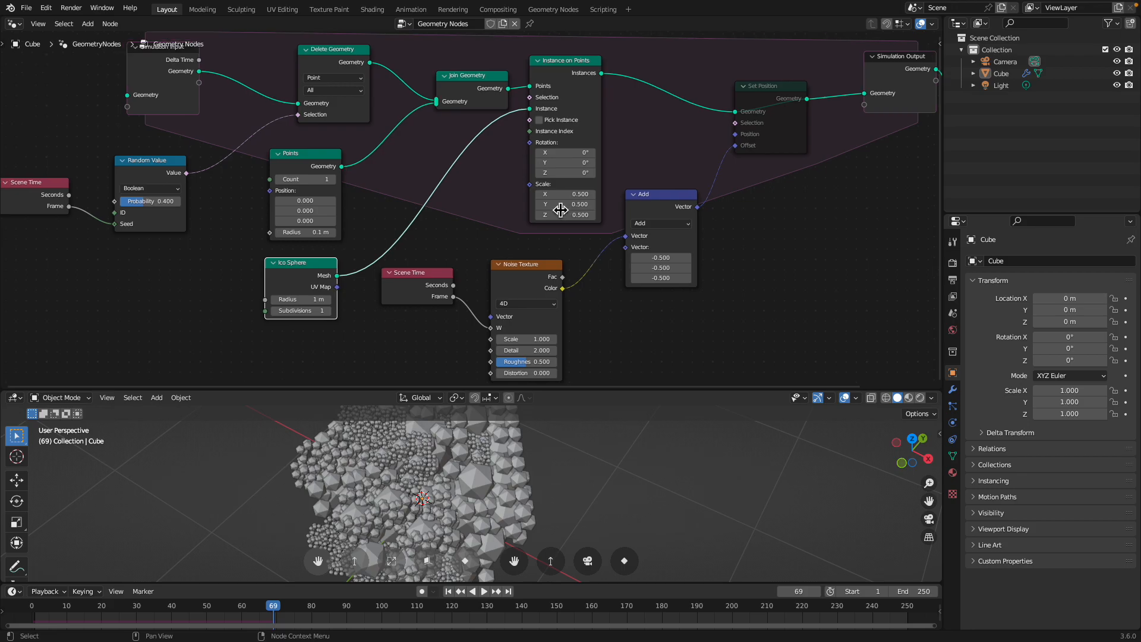
middle_click_drag(338, 216, 351, 220)
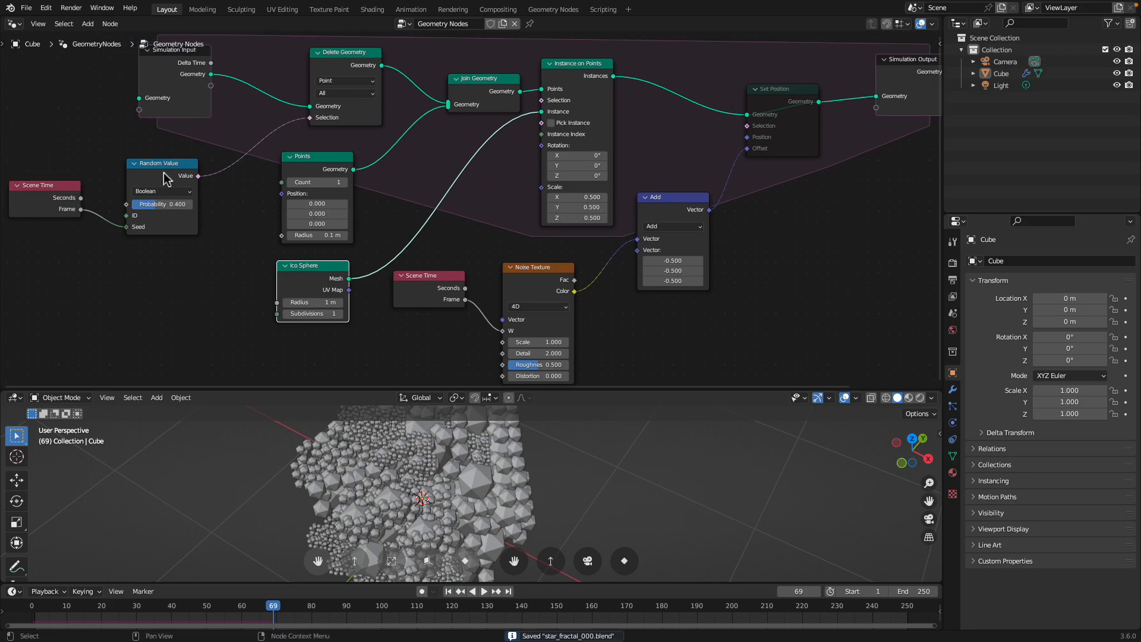
key("shift+d")
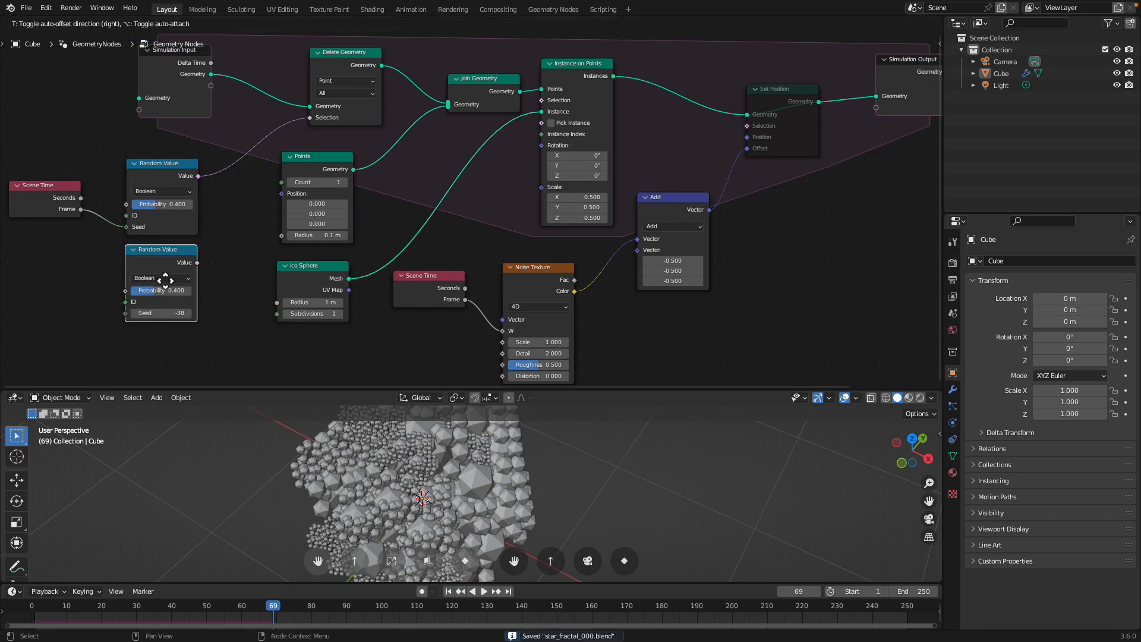
left_click(160, 250)
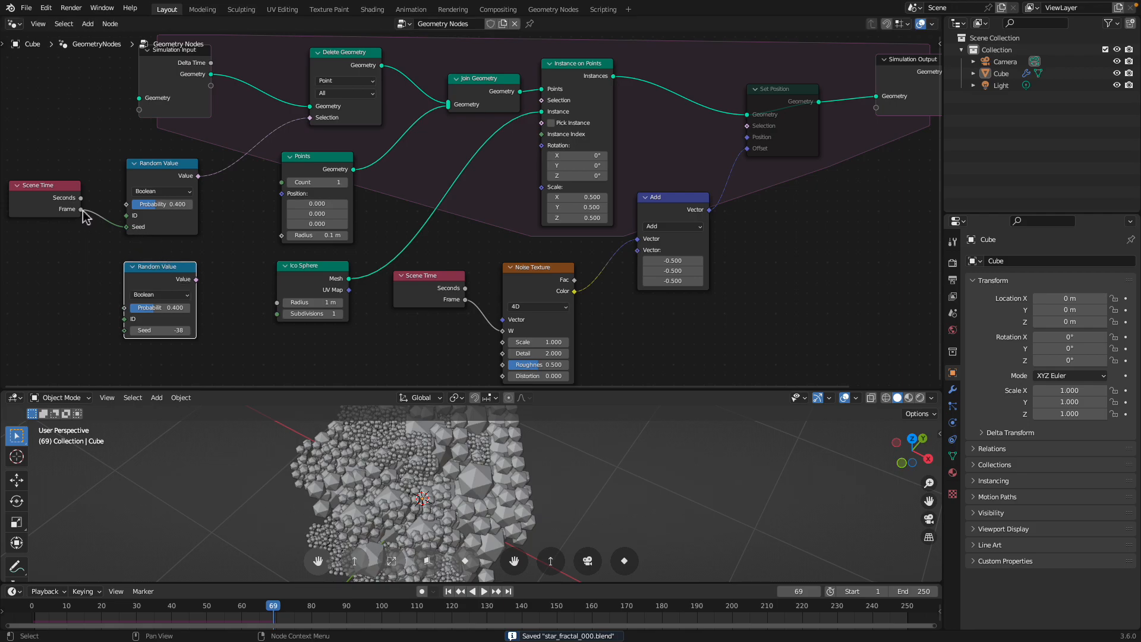
Connect Scene Time's Frame output to the ID input of the duplicated Random Value node.
left_click_drag(82, 209, 109, 250)
left_click_drag(124, 306, 130, 321)
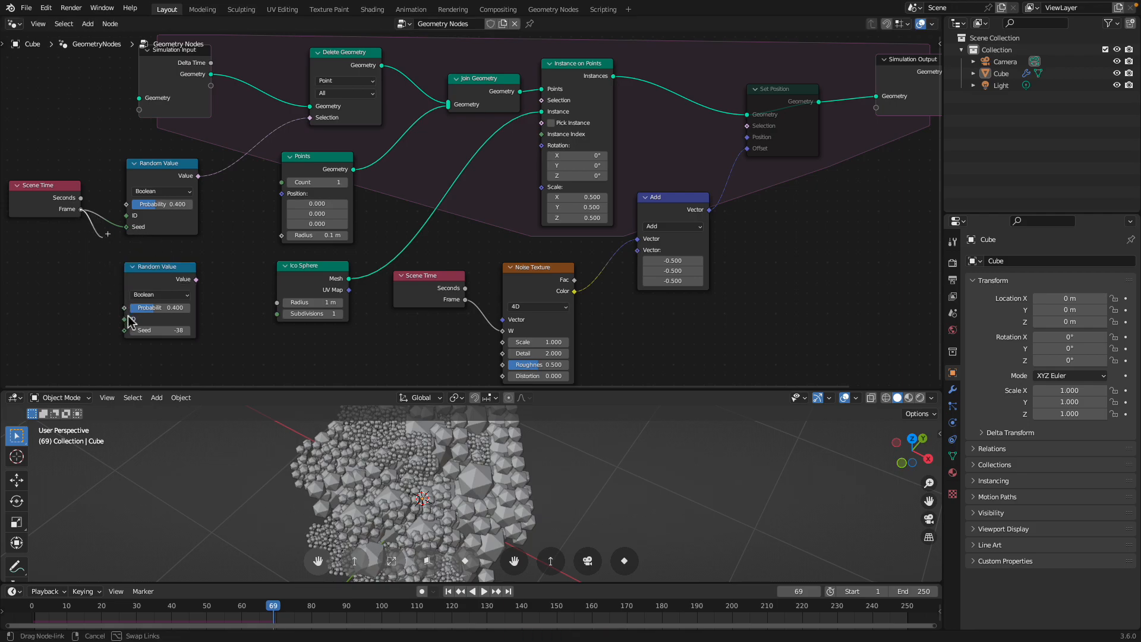
left_click_drag(191, 288, 196, 291)
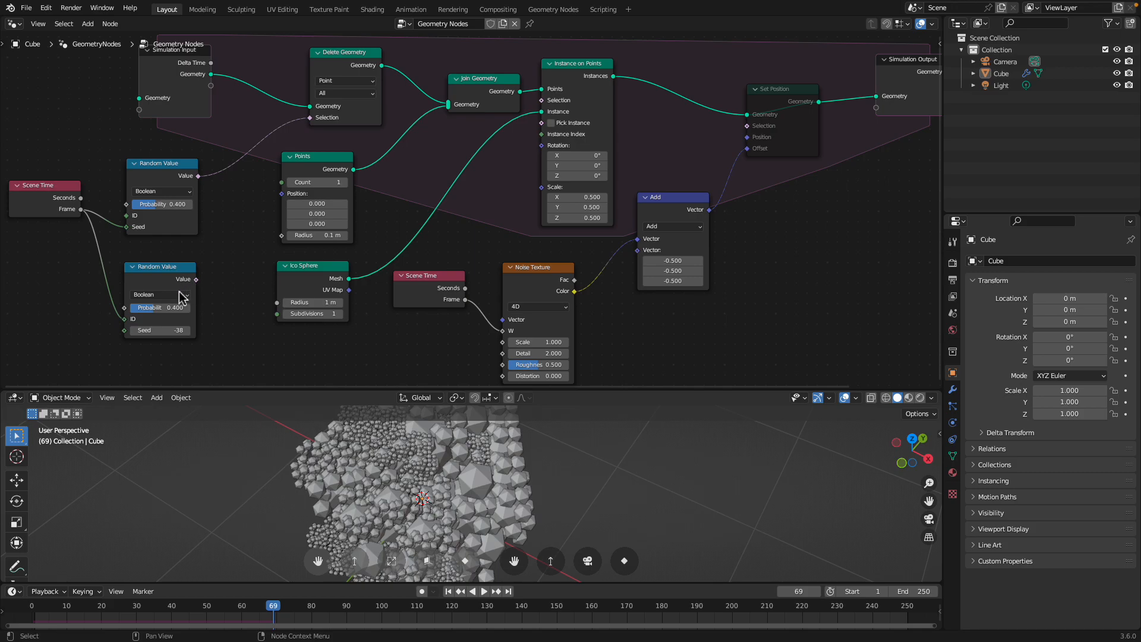
Set the duplicated Random Value node to Float and connect its Value output to the Scale input of Instance on Points.
left_click(178, 295)
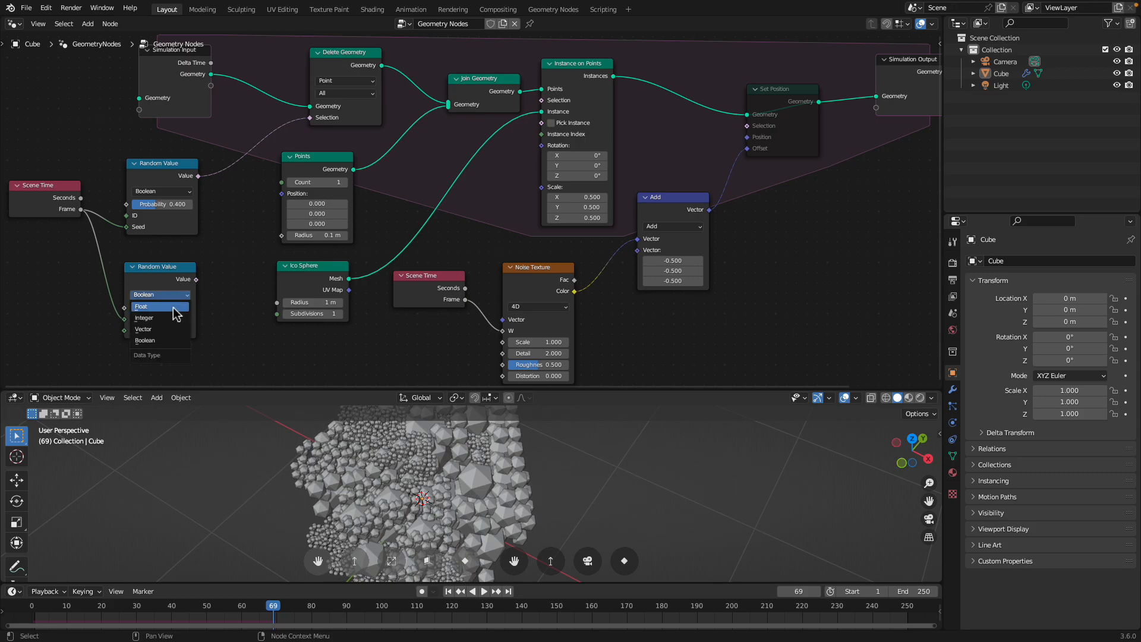
left_click(176, 307)
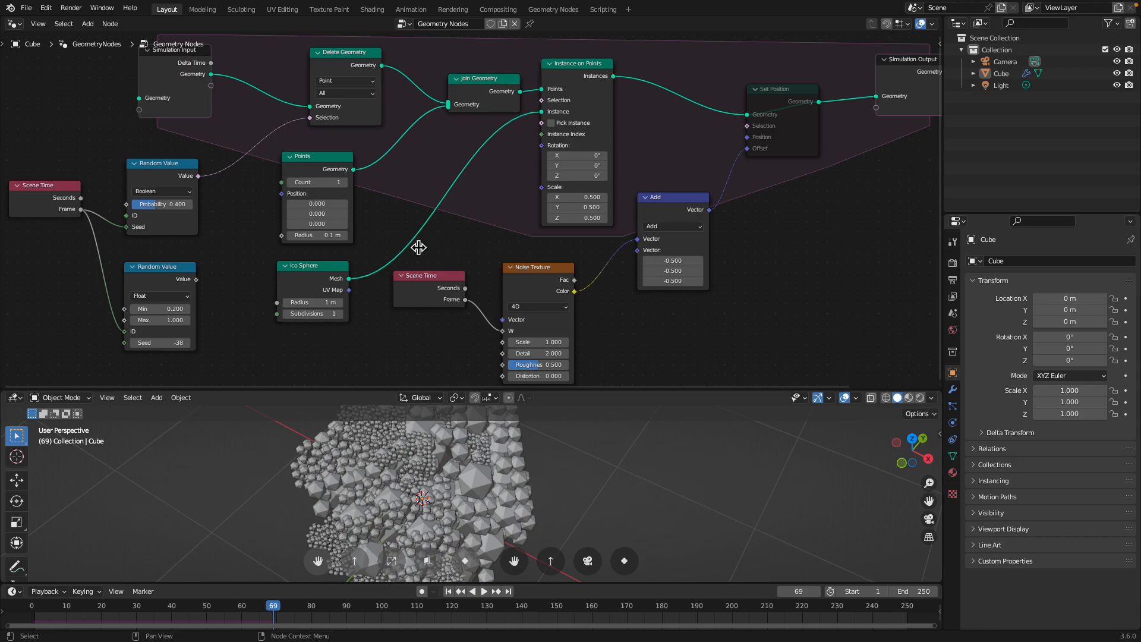
left_click_drag(196, 279, 353, 260)
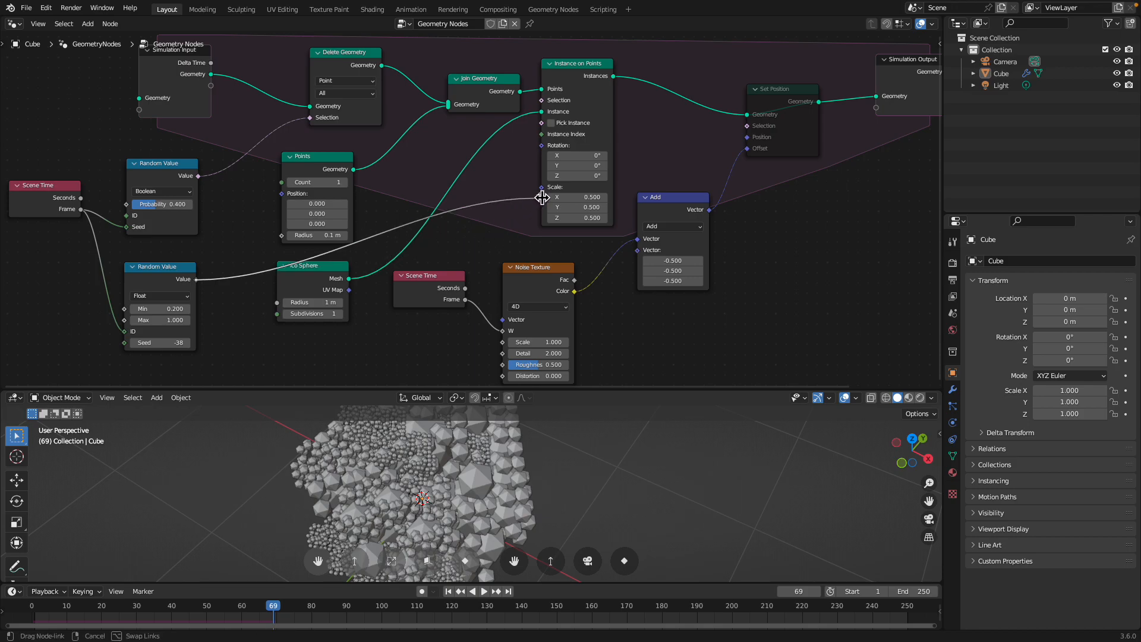
left_click_drag(543, 196, 542, 188)
Replay the simulation from the first frame to examine the randomly scaled ico spheres, and rewind it.
left_click(448, 591)
left_click(486, 594)
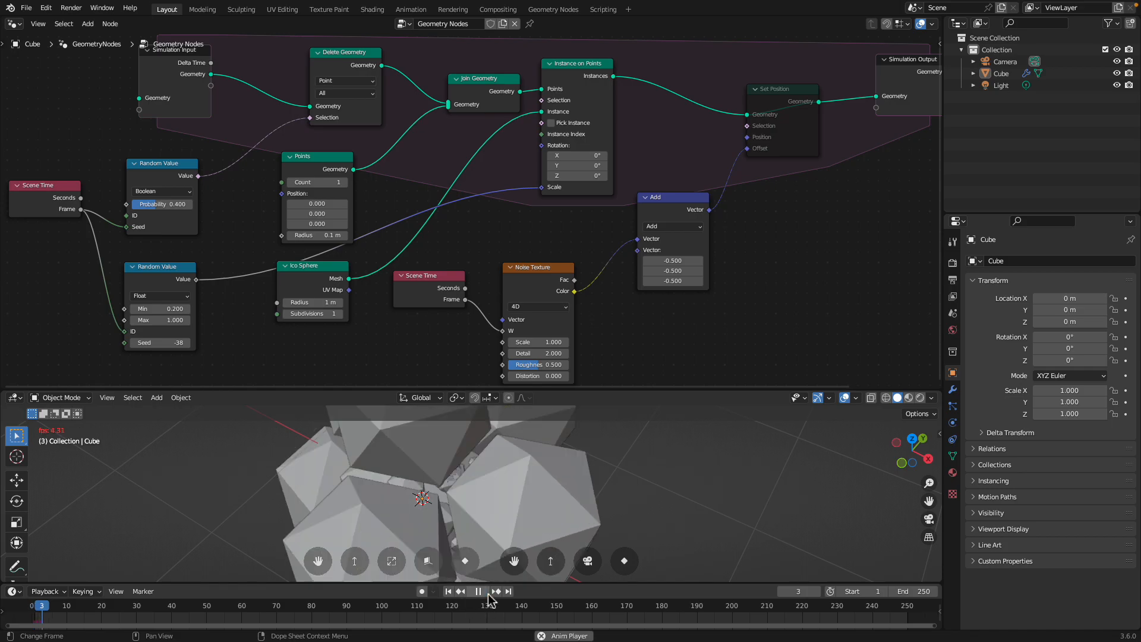
scroll(511, 497, "down", 5)
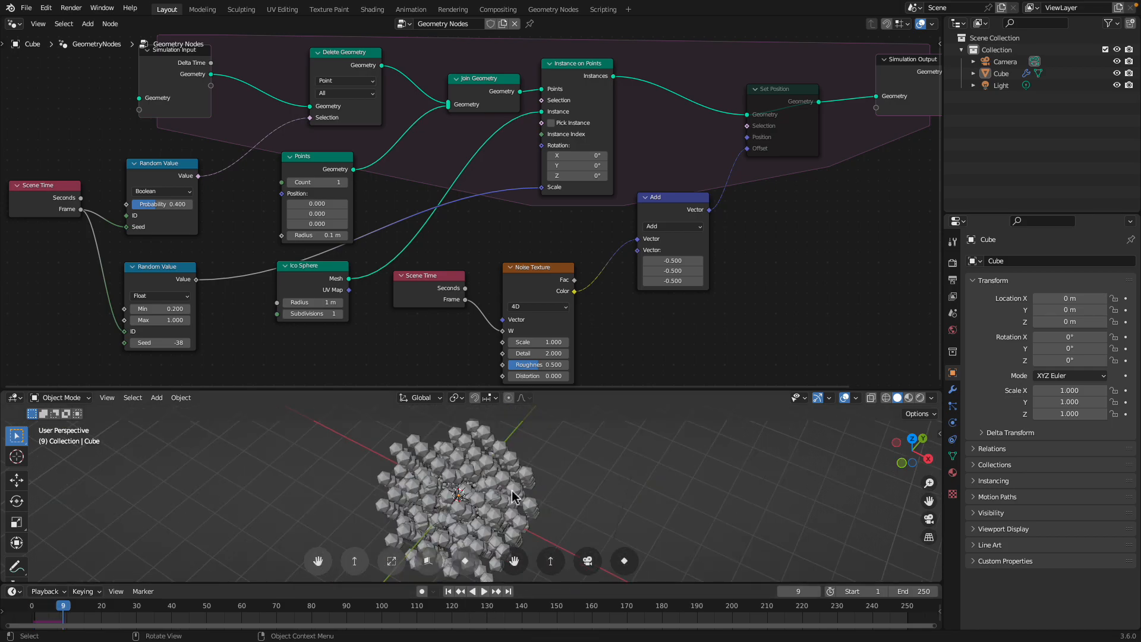
key("space")
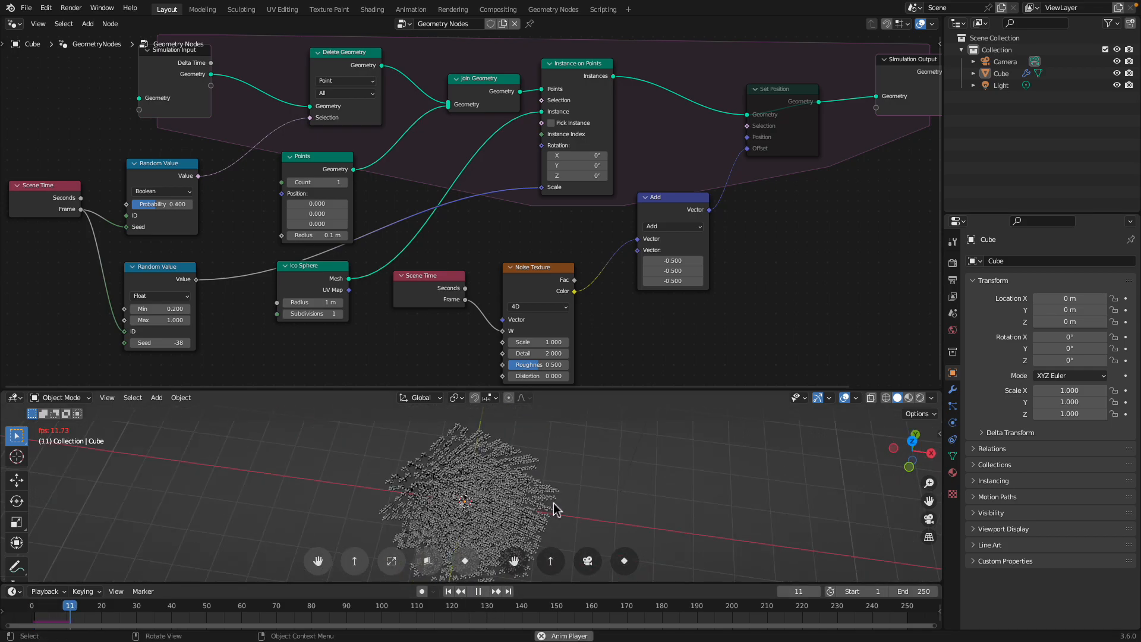
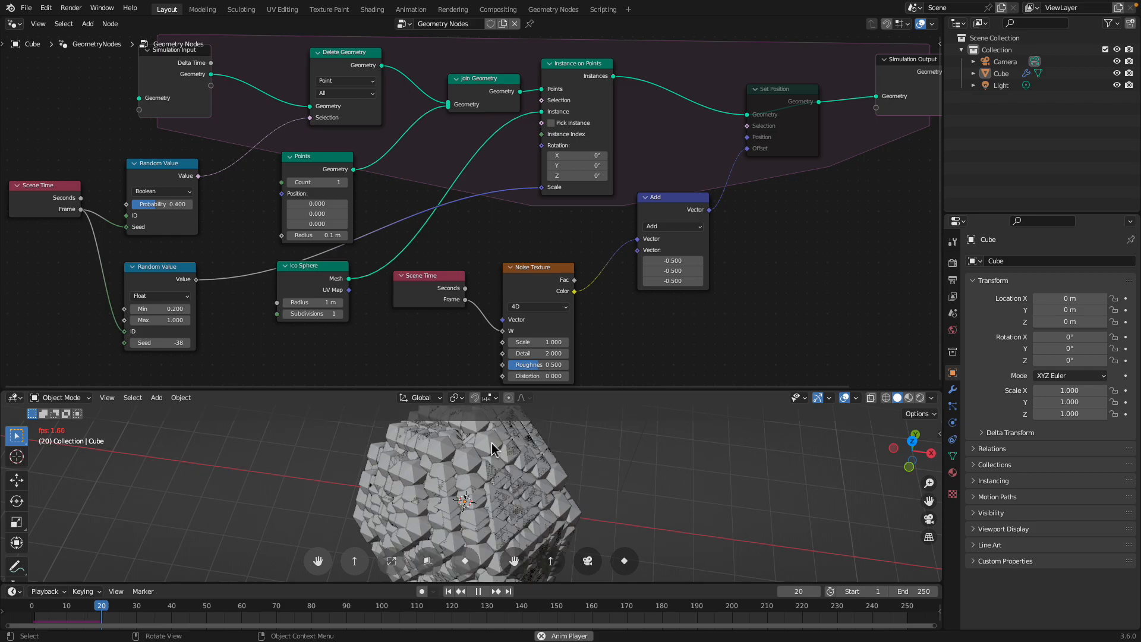
key("space")
middle_click_drag(492, 449, 450, 569)
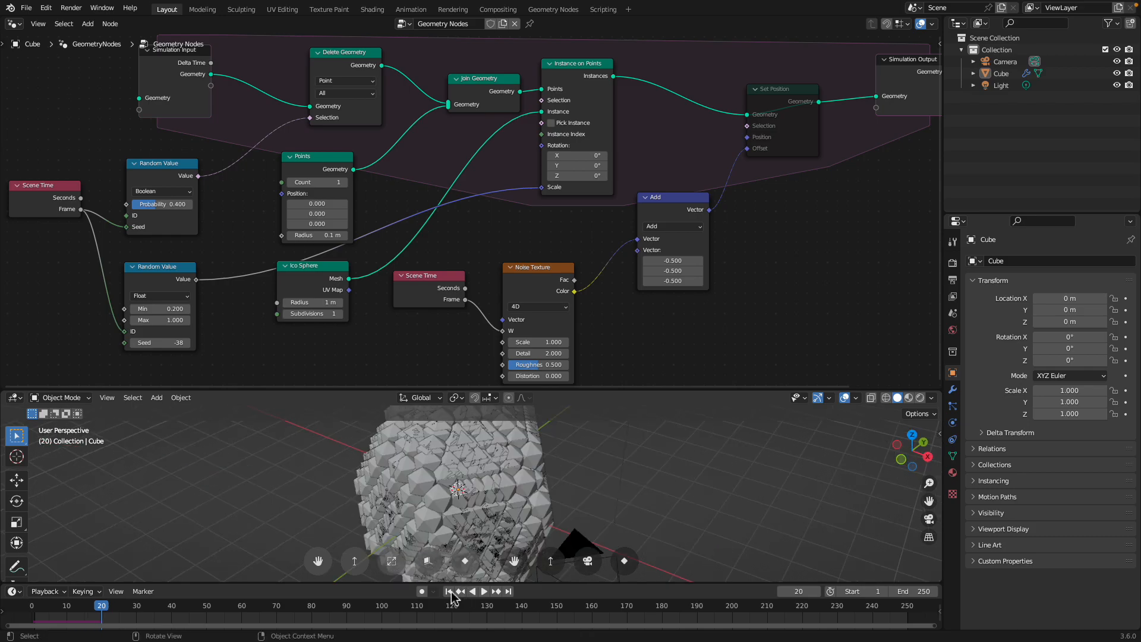
left_click(449, 592)
Save the file and move the Ico Sphere and Scene Time nodes apart to make room between them.
middle_click_drag(459, 270, 472, 232)
scroll(466, 235, "up", 2)
key("super+s")
left_click_drag(313, 247, 273, 288)
left_click_drag(446, 276, 457, 316)
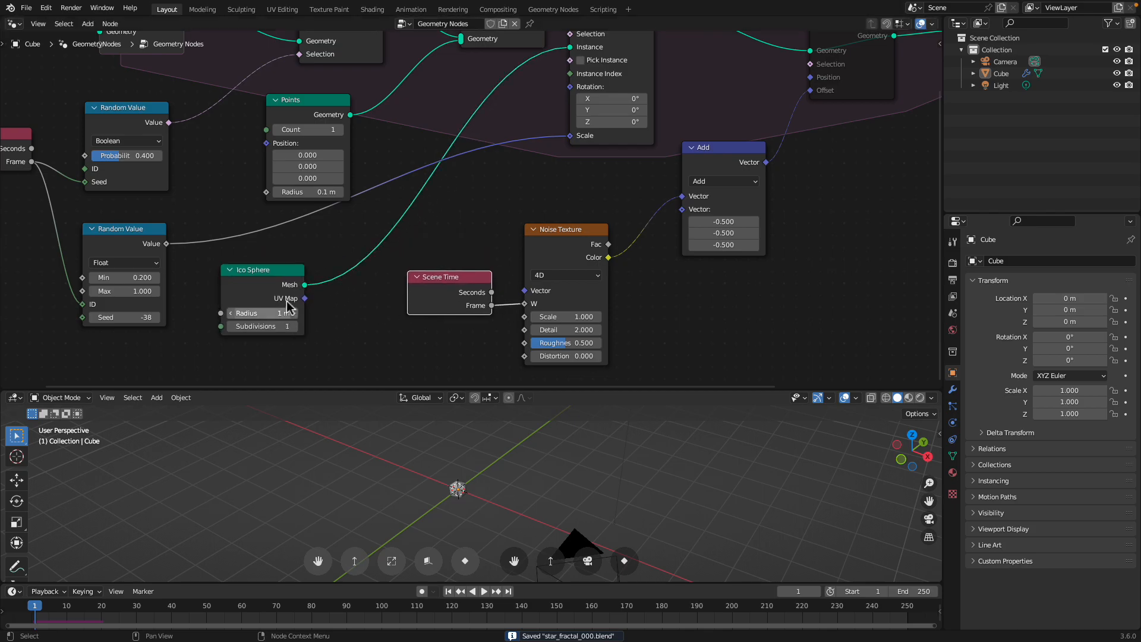
left_click_drag(271, 284, 251, 300)
Insert a Merge by Distance node on the link between Ico Sphere and the Instance input of Instance on Points.
key("shift+a")
left_click(331, 267)
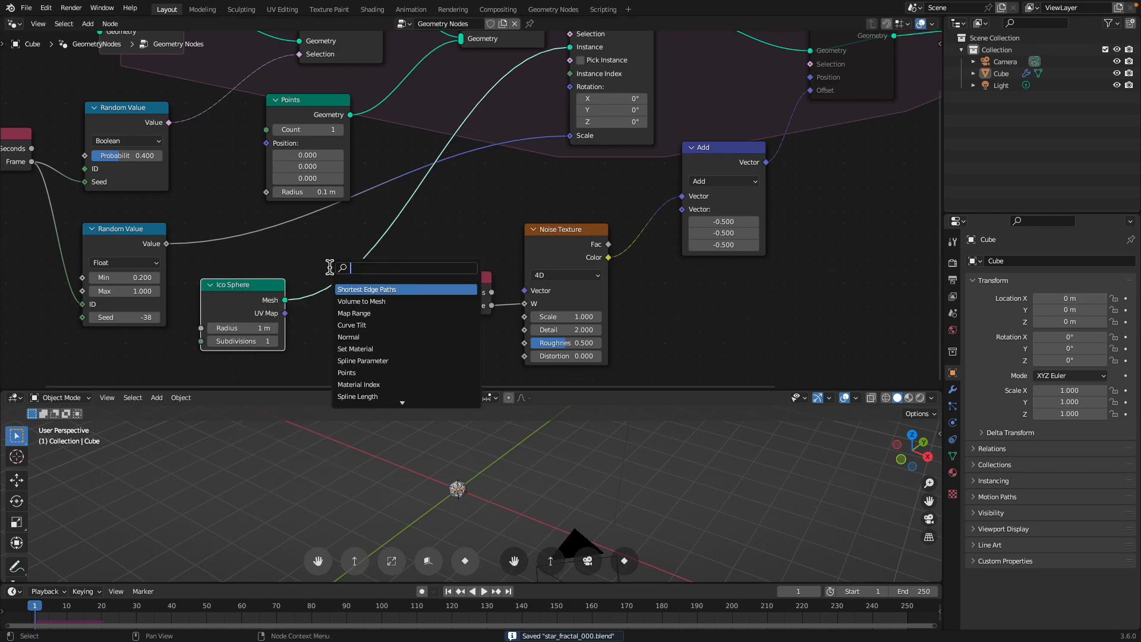
type("remove")
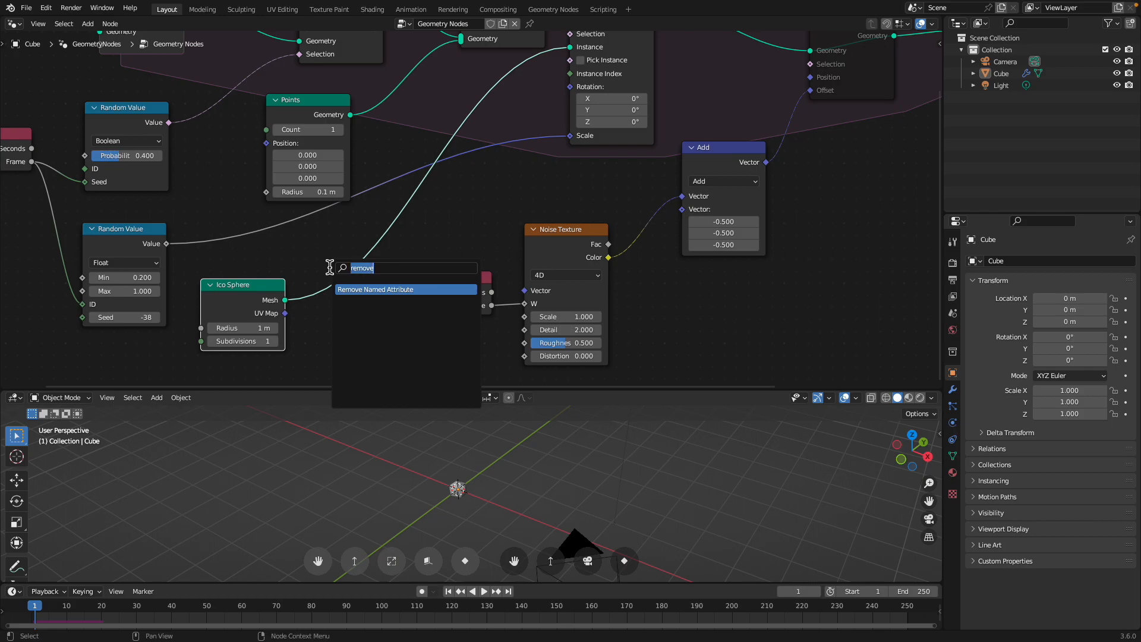
type("merge")
key("Return")
left_click(379, 324)
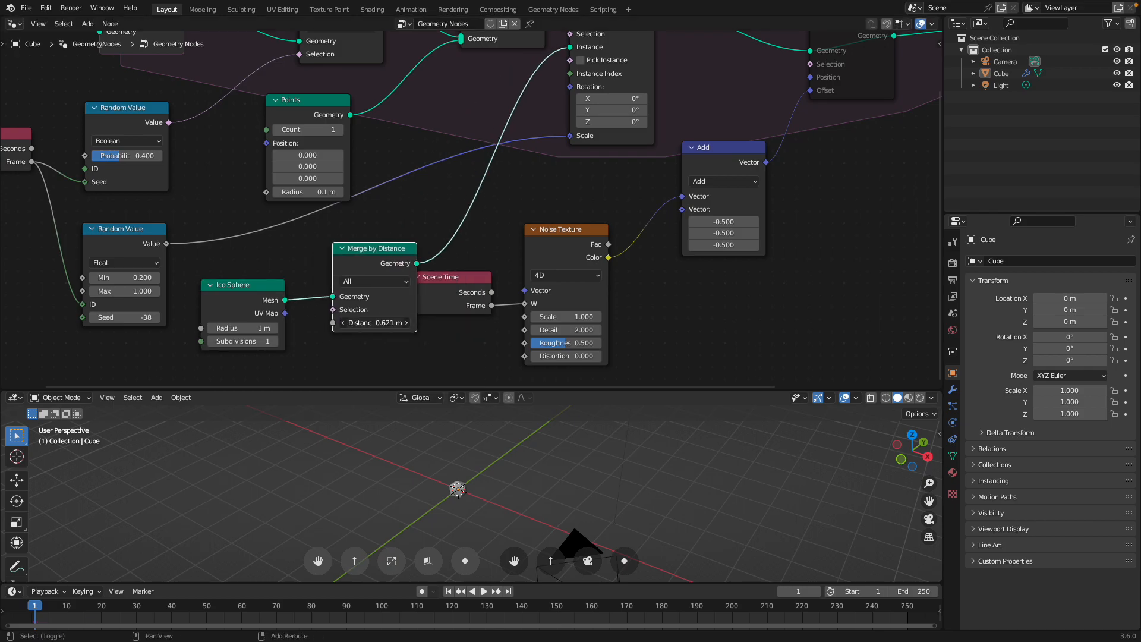
Set the Merge by Distance node's distance to 0.861 m and play the simulation from the first frame.
left_click_drag(379, 322, 393, 323)
middle_click_drag(452, 452, 456, 496)
scroll(457, 496, "up", 2)
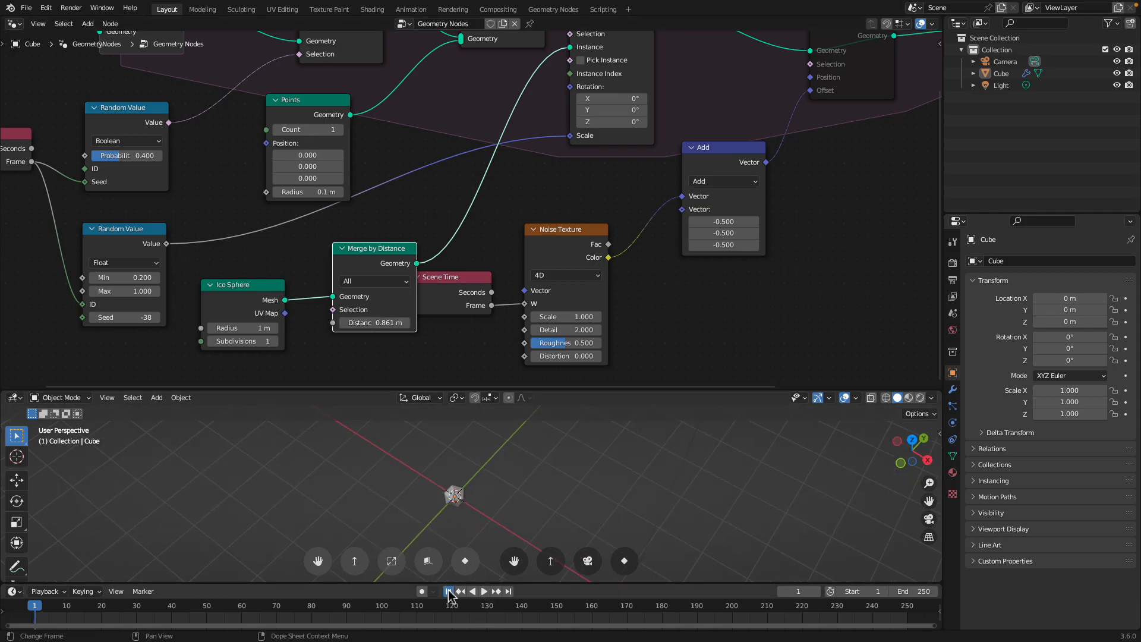
left_click(484, 591)
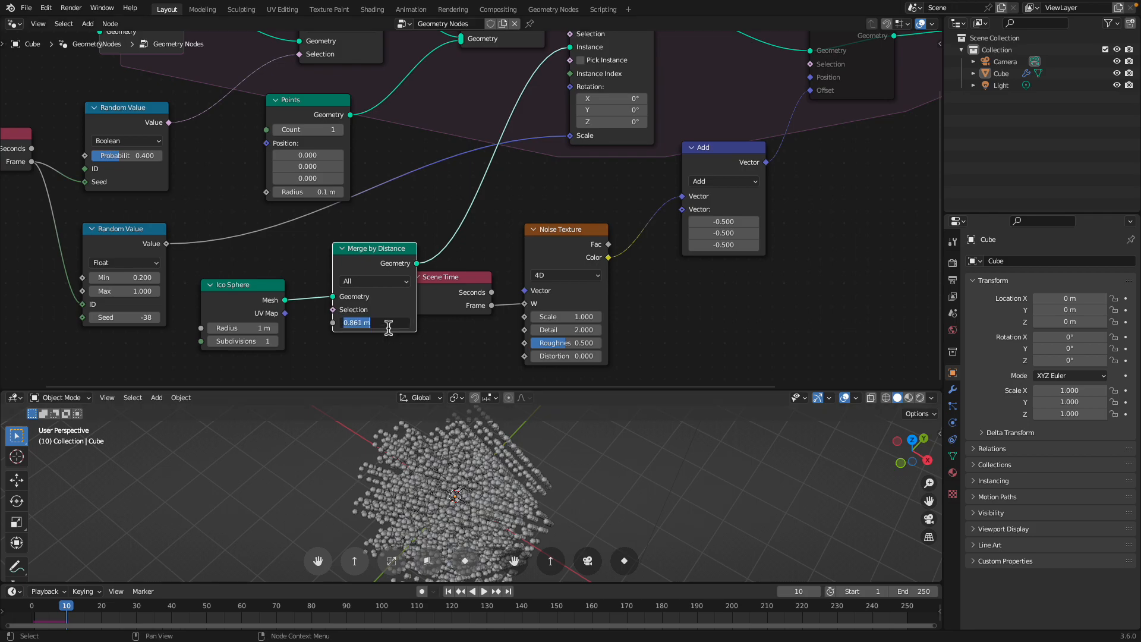
Set the Merge by Distance node's distance to 3 m and replay the simulation from the first frame.
left_click(449, 591)
left_click(483, 593)
left_click(483, 592)
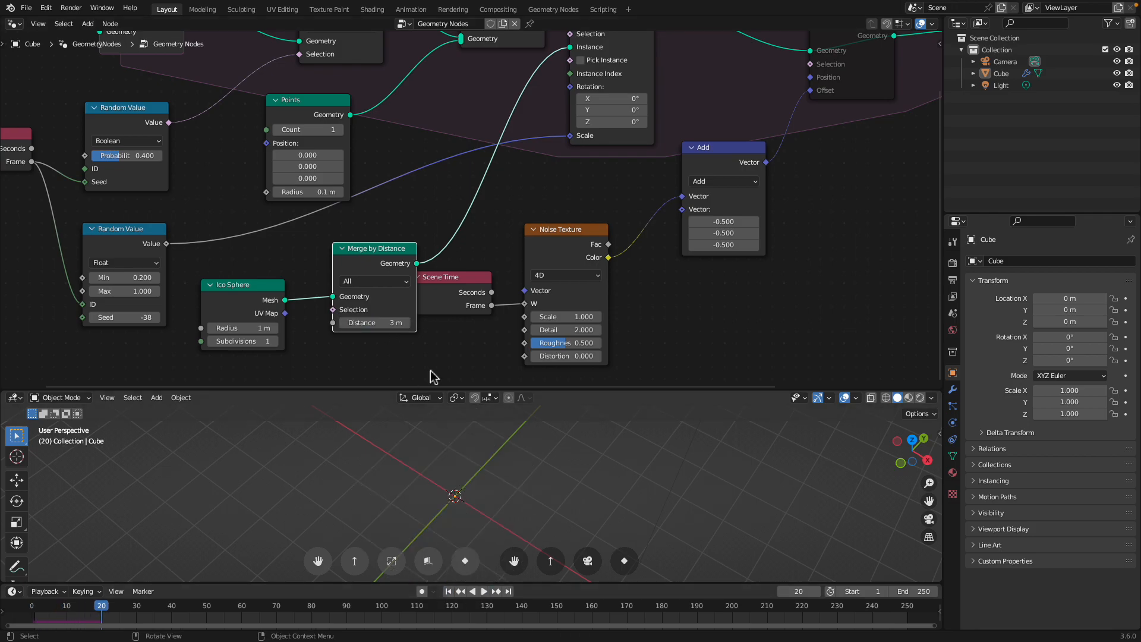
Connect Ico Sphere's Mesh output directly to the Instance input of Instance on Points, bypassing Merge by Distance.
left_click_drag(288, 301, 570, 64)
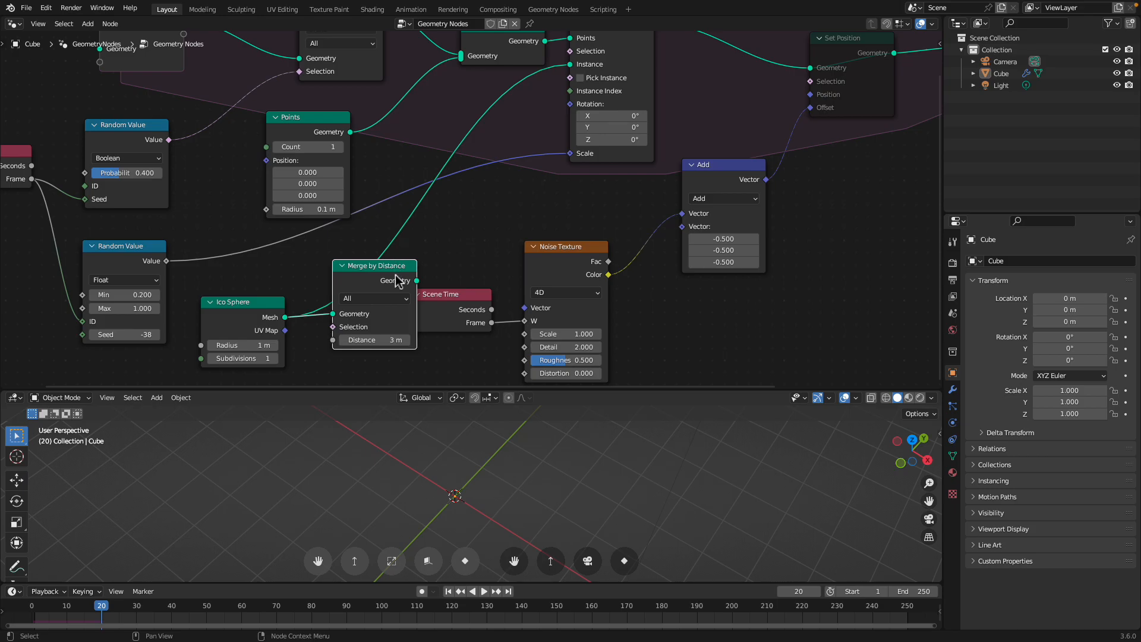
Delete the disconnected Merge by Distance node, replay the simulation from the first frame and save the file.
key("x")
left_click(449, 592)
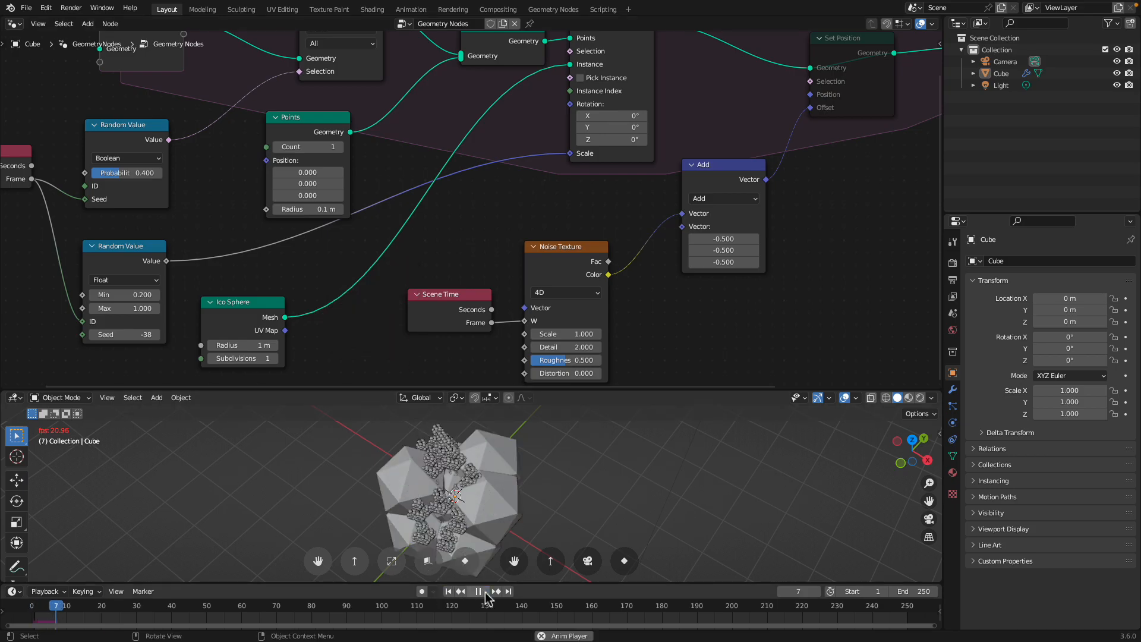
key("ctrl+s")
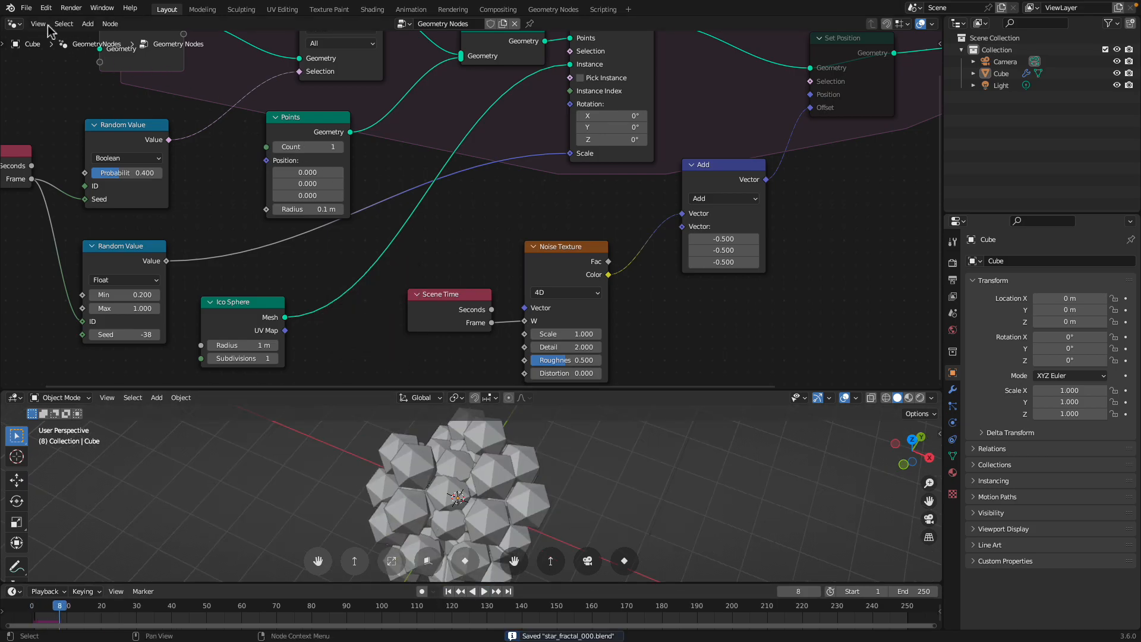
Open the recent file transform_duplicate_002.blend and play its point simulation while viewing it from another angle.
left_click(26, 8)
mouse_move(53, 45)
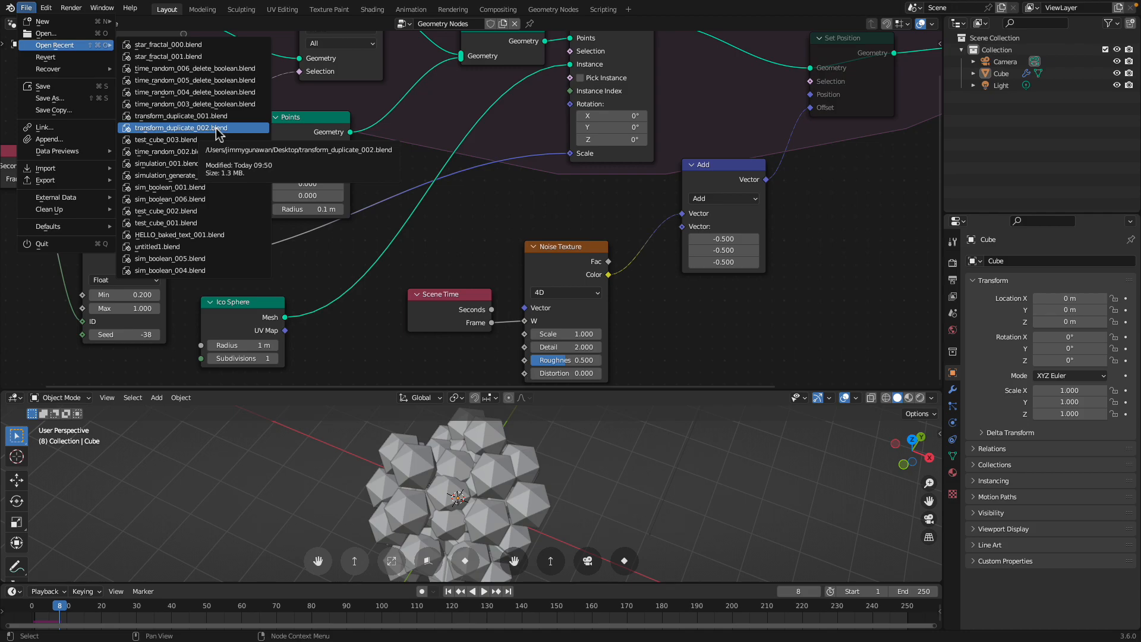
left_click(218, 132)
key("space")
middle_click_drag(526, 434, 559, 464)
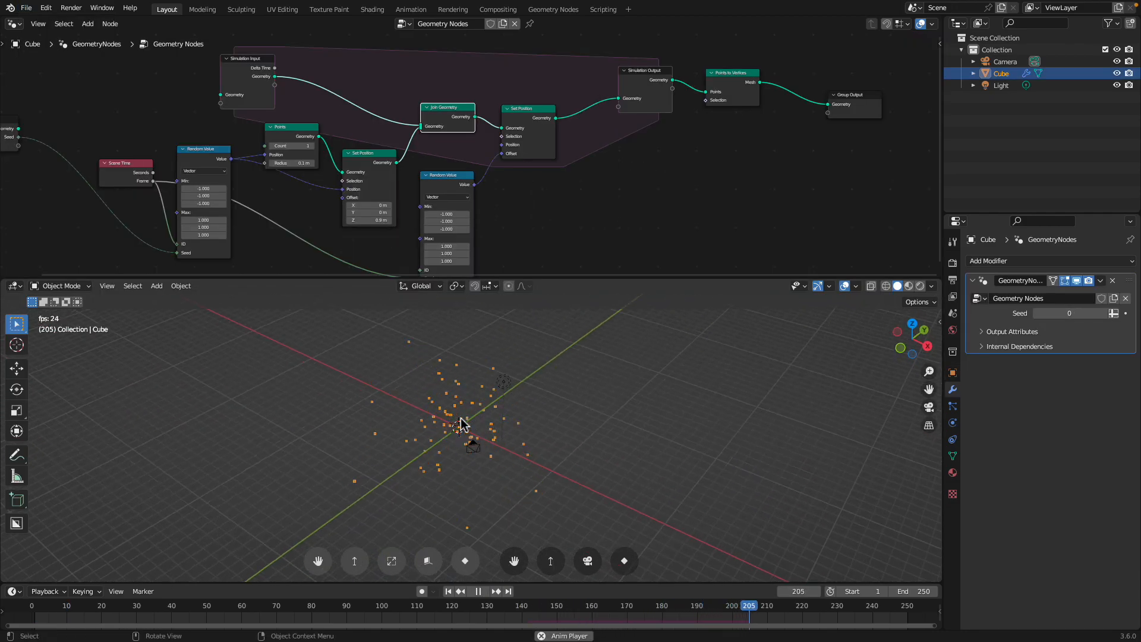
key("space")
Enlarge the node editor and rearrange the nodes from Simulation Input through Points to Vertices and Group Output.
left_click_drag(545, 277, 545, 378)
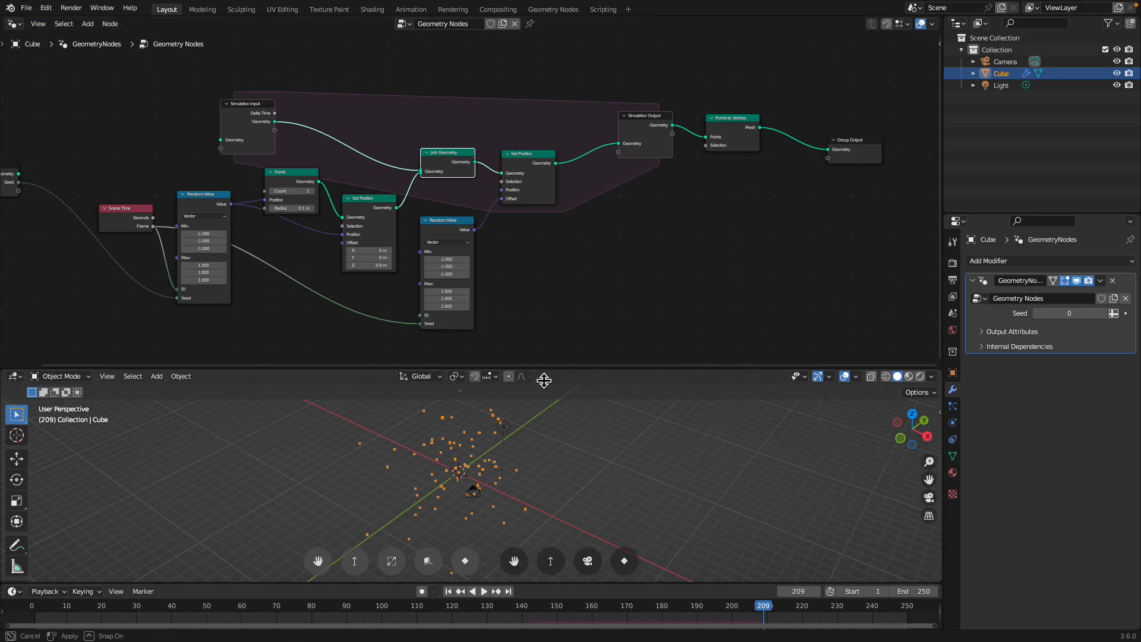
scroll(460, 238, "down", 1)
middle_click_drag(430, 255, 502, 254)
scroll(475, 220, "up", 2)
left_click(287, 81)
left_click_drag(287, 82, 274, 73)
left_click_drag(545, 153, 544, 145)
left_click_drag(639, 147, 646, 128)
middle_click_drag(785, 113, 691, 120)
left_click_drag(704, 107, 692, 105)
middle_click_drag(795, 111, 688, 118)
left_click_drag(689, 115, 690, 110)
left_click_drag(857, 150, 838, 150)
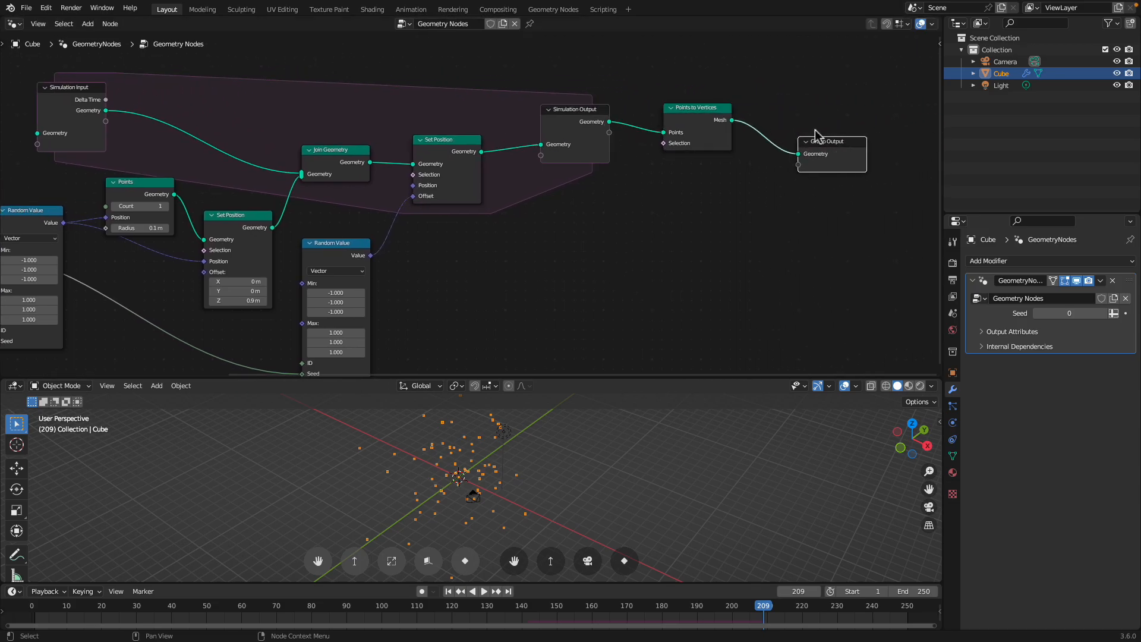
Replay the point simulation from the first frame and pause it.
middle_click_drag(595, 190, 668, 154)
key("space")
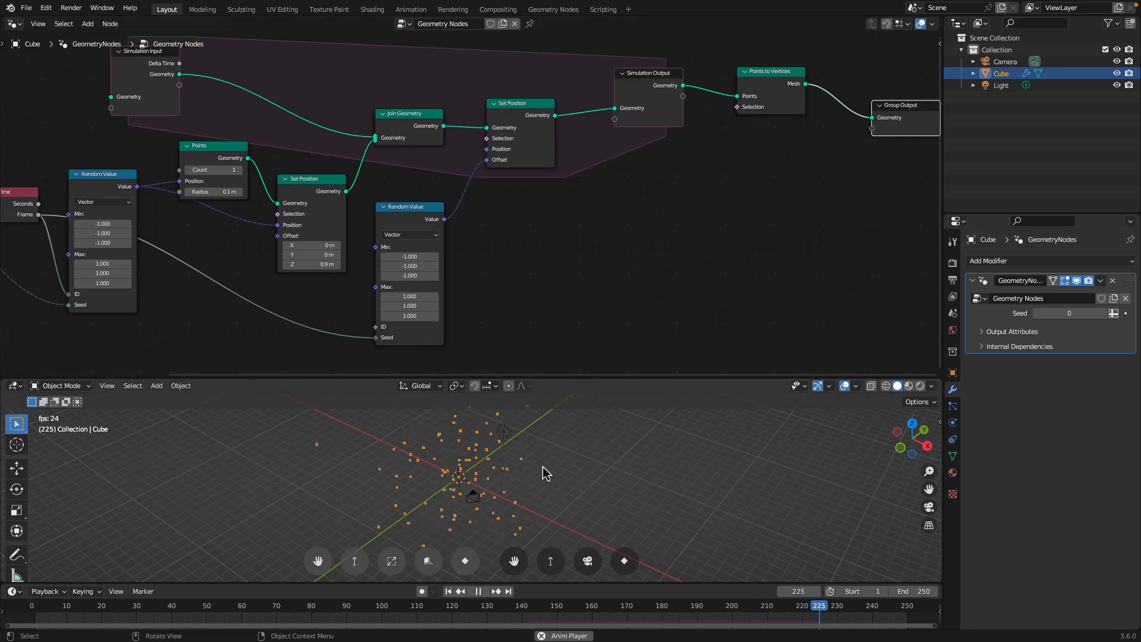
key("space")
left_click(484, 592)
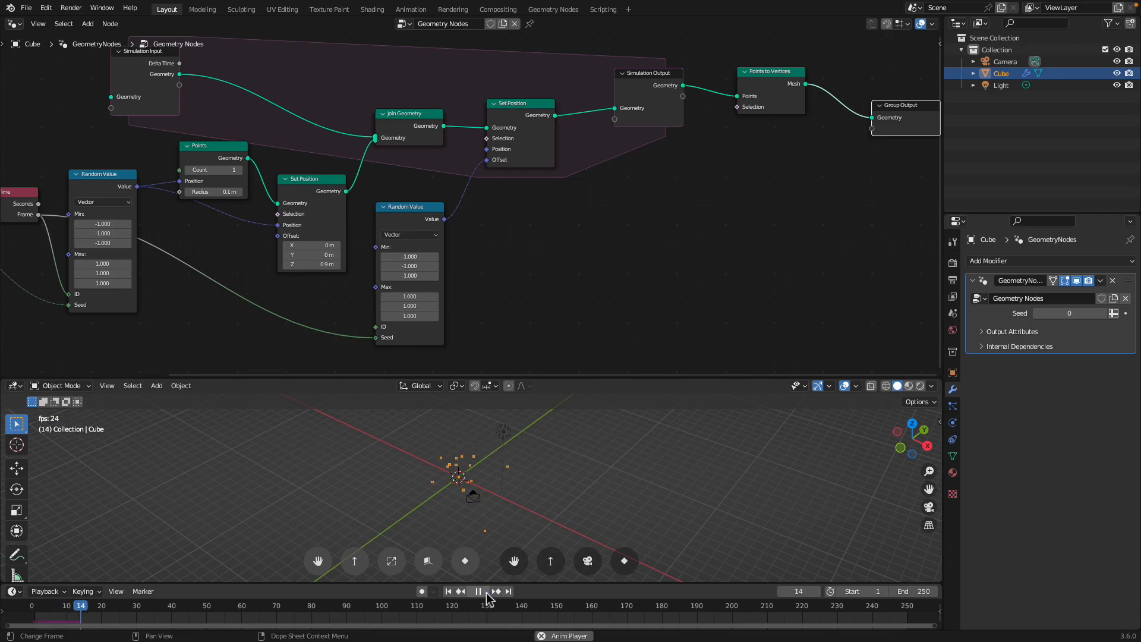
key("space")
Reposition the Join Geometry, first Set Position and Points nodes for a clearer layout around the simulation zone.
middle_click_drag(487, 126, 509, 160)
left_click_drag(448, 150, 451, 123)
left_click_drag(341, 230, 338, 202)
middle_click_drag(338, 202, 418, 198)
left_click_drag(312, 197, 313, 176)
Examine the scattering points from several angles during playback, together with the nodes that generate them.
key("space")
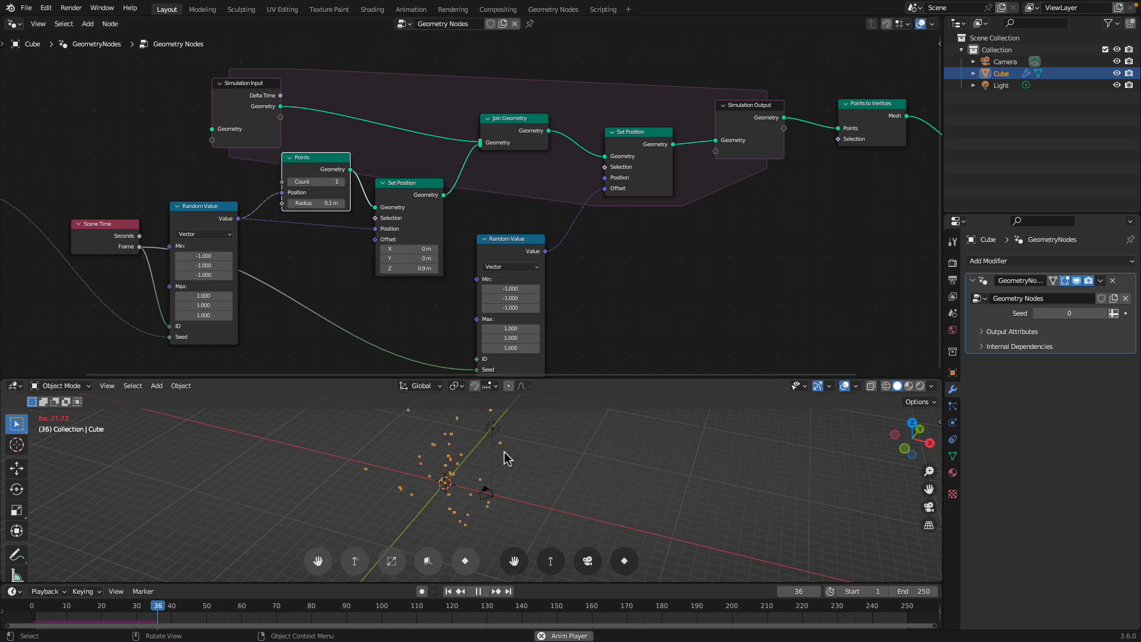
middle_click_drag(508, 453, 527, 483)
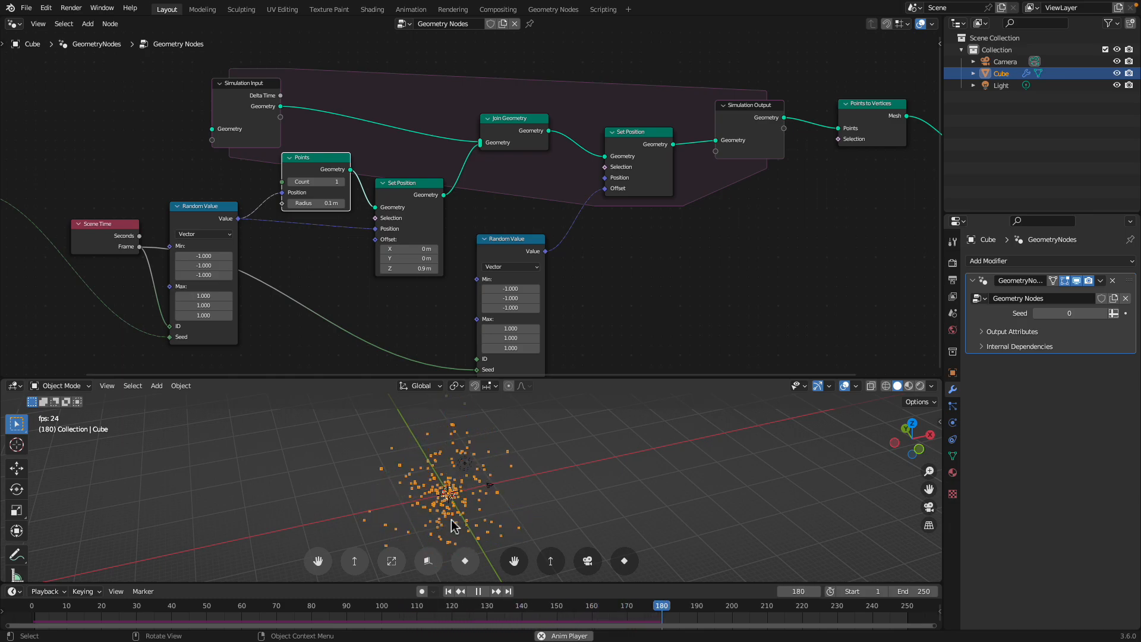
left_click(448, 592)
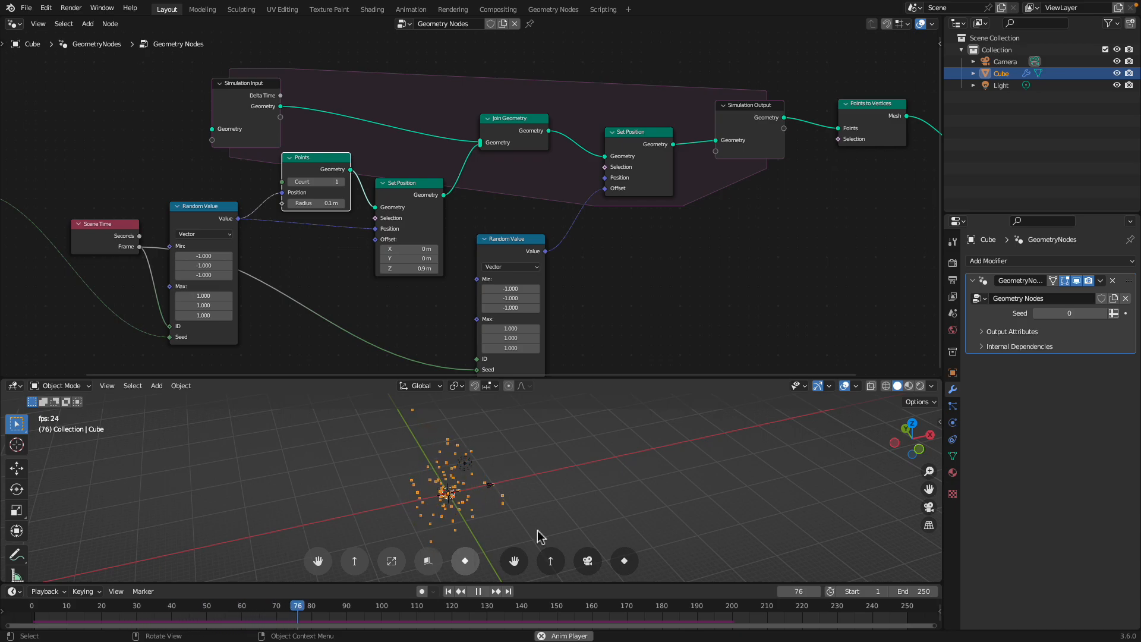
middle_click_drag(568, 235, 535, 230)
middle_click_drag(351, 176, 404, 186)
left_click_drag(264, 106, 261, 97)
scroll(214, 144, "down", 2)
middle_click_drag(215, 145, 258, 146)
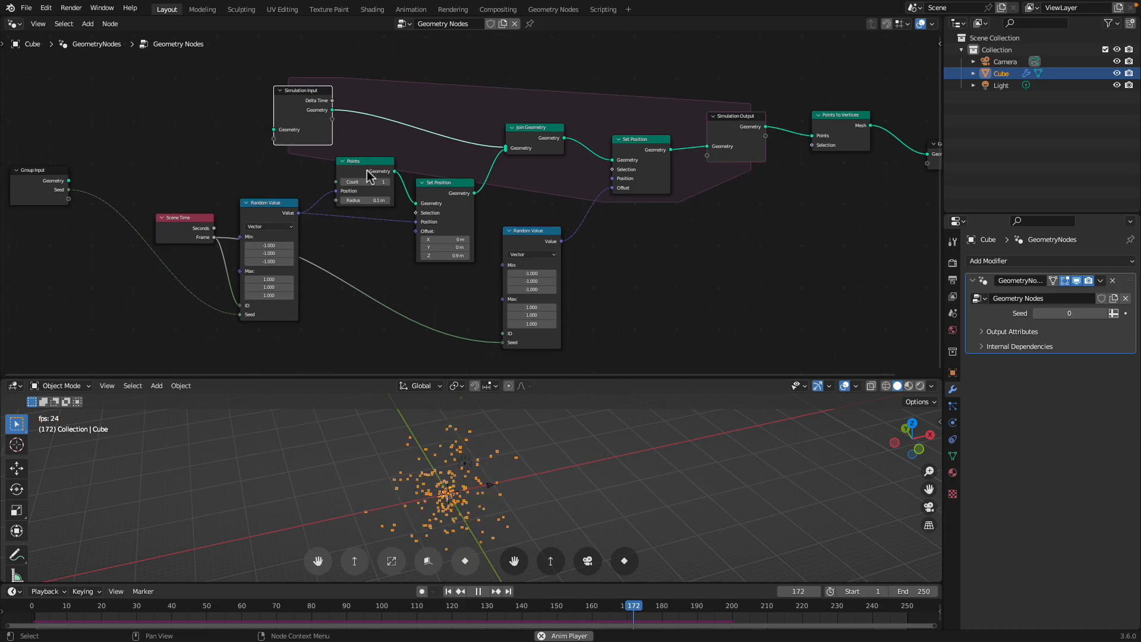
middle_click_drag(495, 478, 502, 492)
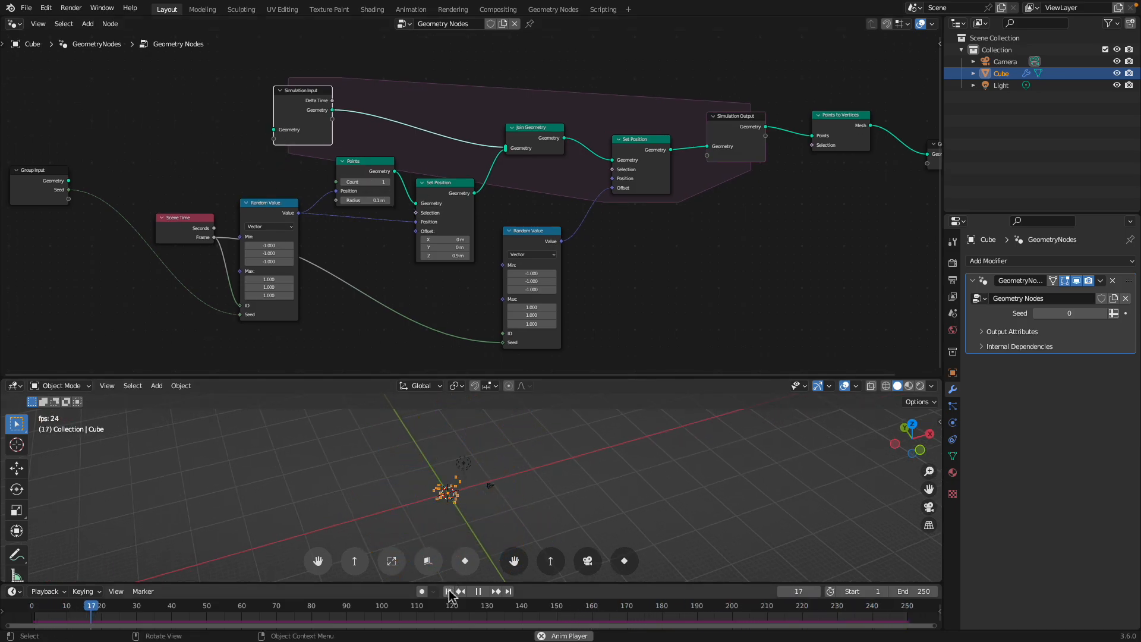
left_click_drag(302, 99, 301, 98)
Delete the Points to Vertices node between Simulation Output and Group Output.
scroll(616, 136, "right", 10)
left_click_drag(656, 111, 638, 209)
scroll(633, 149, "up", 1)
key("space")
scroll(621, 194, "right", 2)
scroll(621, 193, "up", 1)
key("x")
Add an Instance on Points node and connect the Simulation Output geometry to its Points input.
key("shift+a")
type("sinstance on")
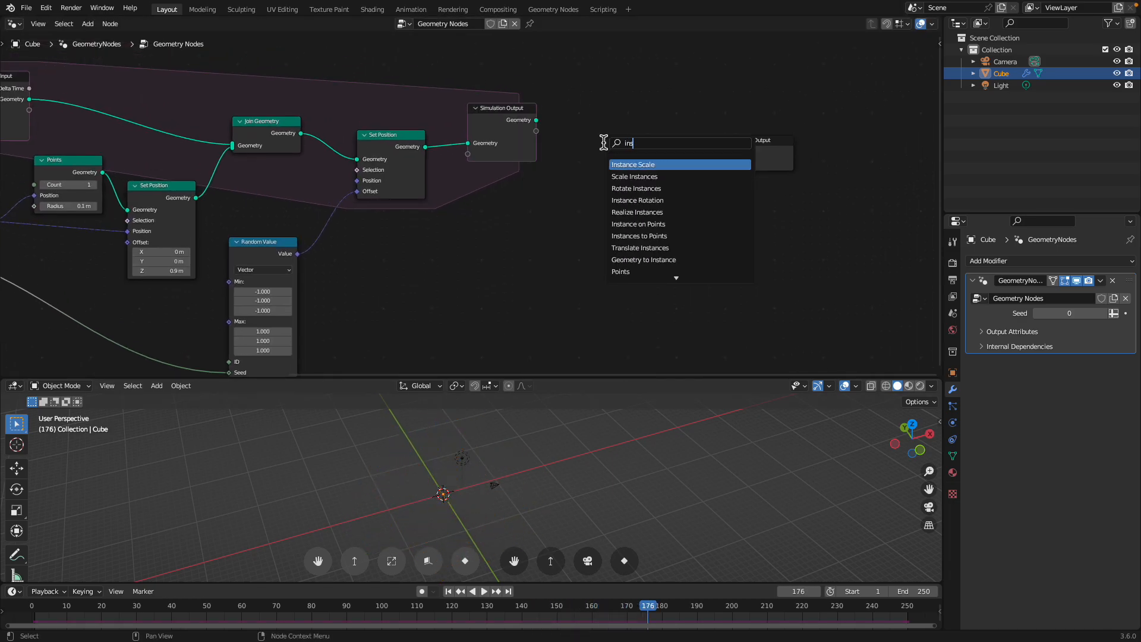
key("Return")
left_click(603, 142)
left_click_drag(537, 120, 528, 203)
Add an Ico Sphere as the instance of Instance on Points and connect the instances to Group Output.
type("ico")
key("Return")
left_click(534, 210)
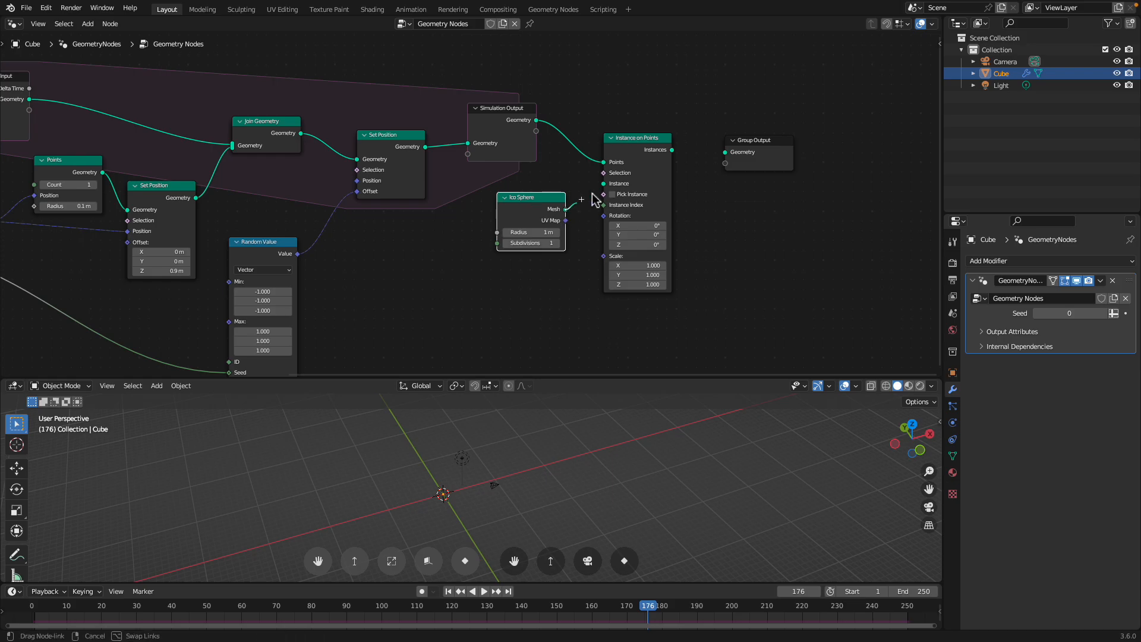
left_click_drag(673, 150, 725, 152)
Replay the instanced ico spheres from the first frame in a larger viewport and examine them with the node setup.
key("space")
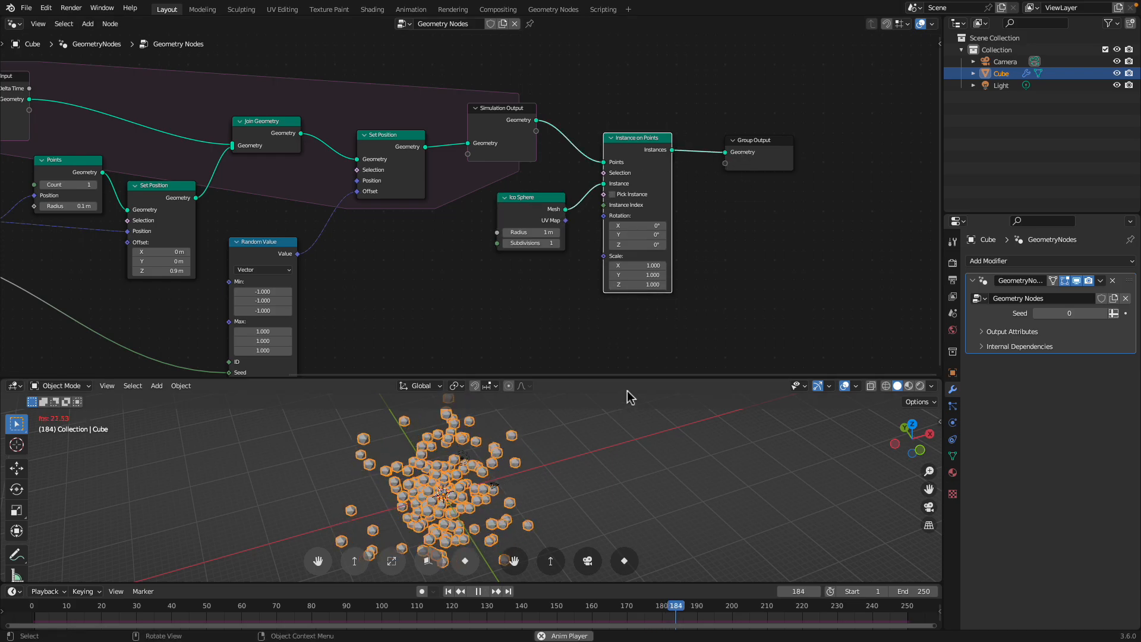
left_click_drag(634, 383, 633, 208)
left_click(449, 592)
middle_click_drag(481, 479, 498, 373)
scroll(499, 373, "down", 1)
left_click_drag(549, 208, 552, 234)
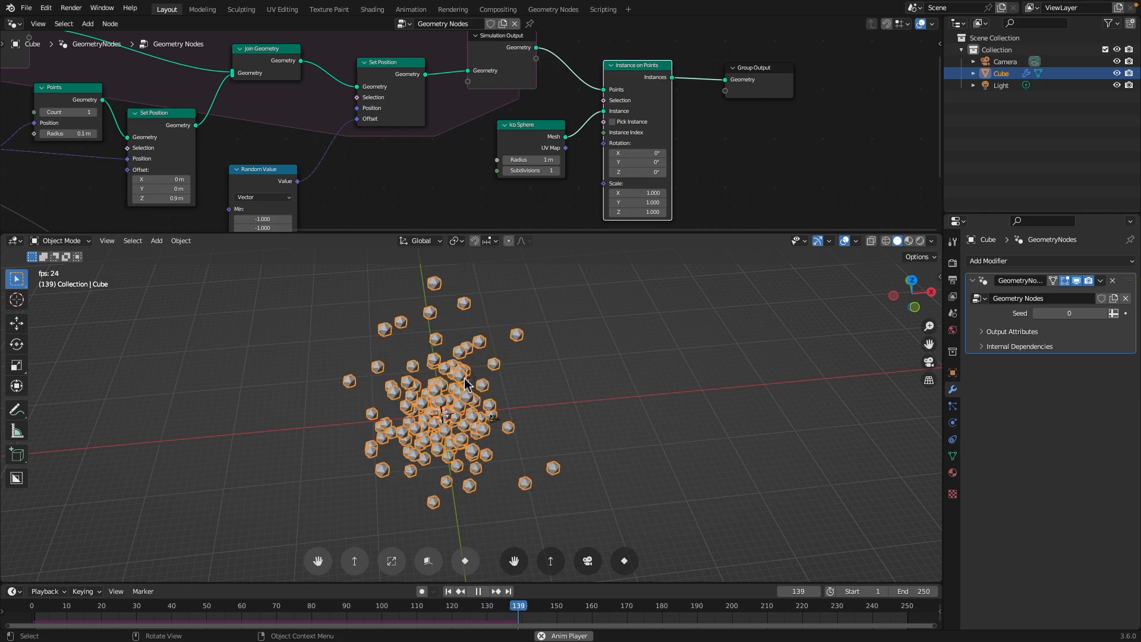
left_click_drag(438, 234, 434, 283)
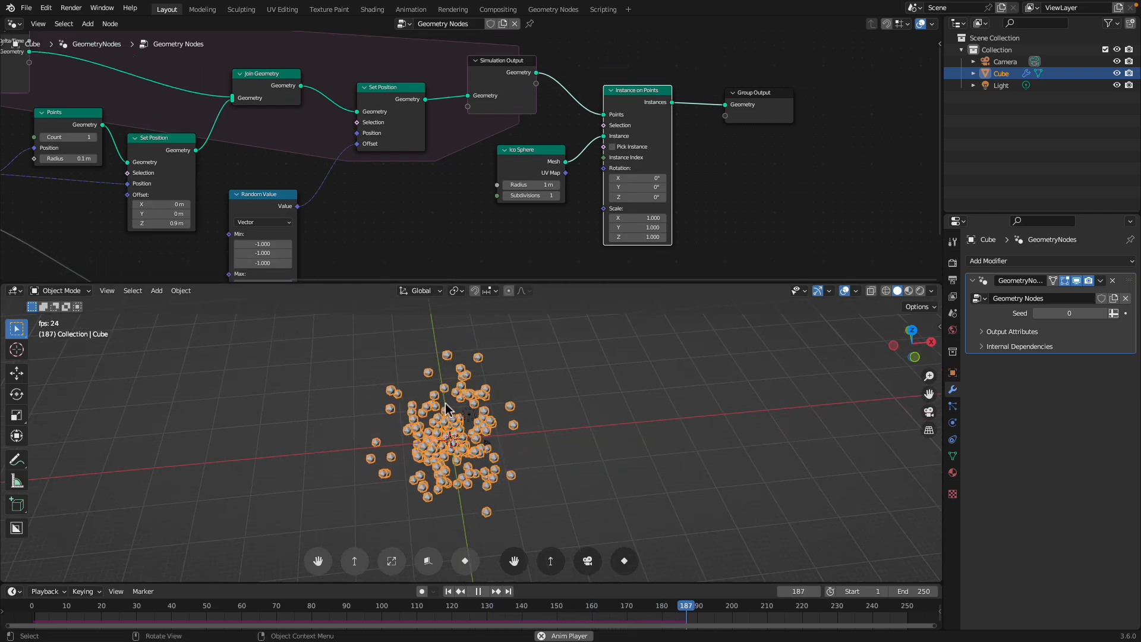
middle_click_drag(381, 232, 487, 213)
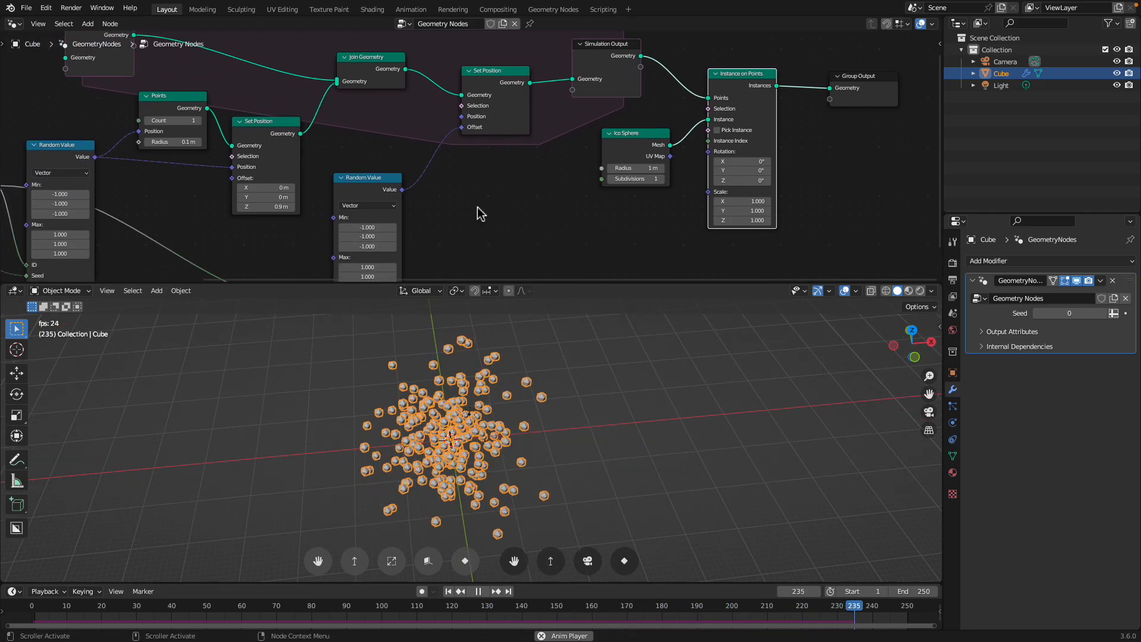
middle_click_drag(405, 210, 477, 249)
scroll(476, 248, "down", 2)
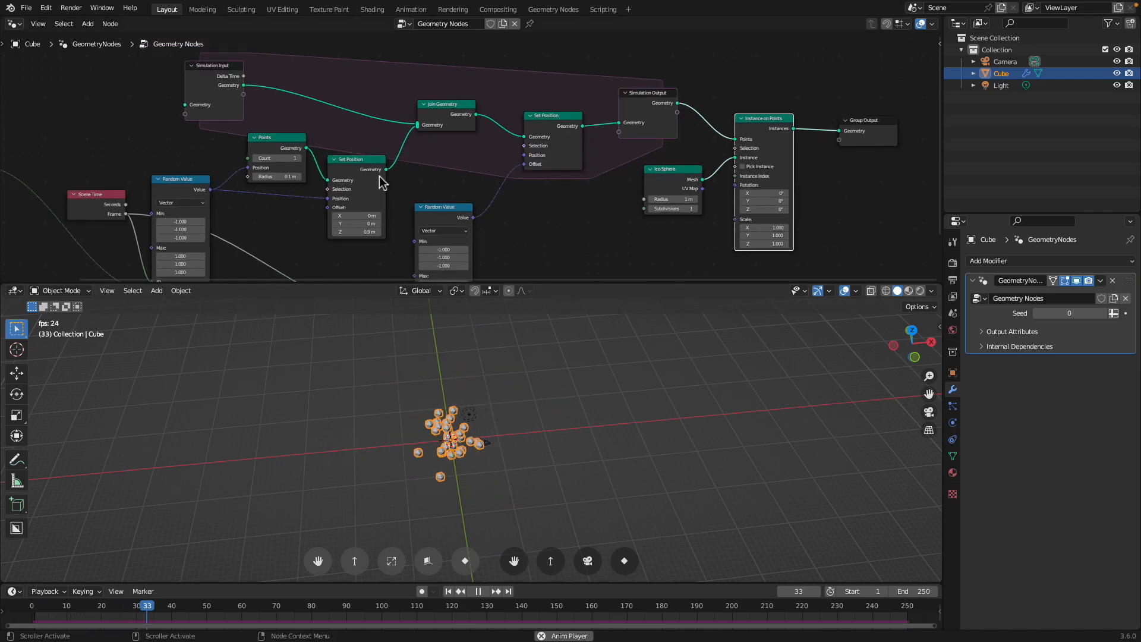
middle_click_drag(409, 170, 427, 166)
key("space")
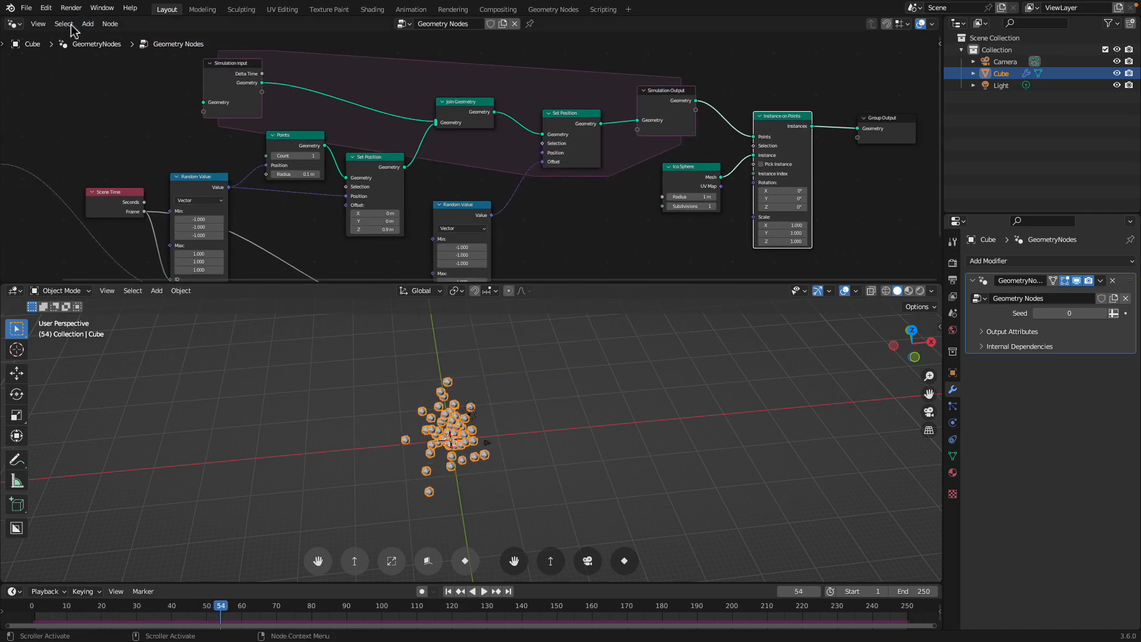
Open the recent file time_random_004_delete_boolean.blend, discarding the current changes, and play its star simulation.
left_click(32, 12)
mouse_move(70, 47)
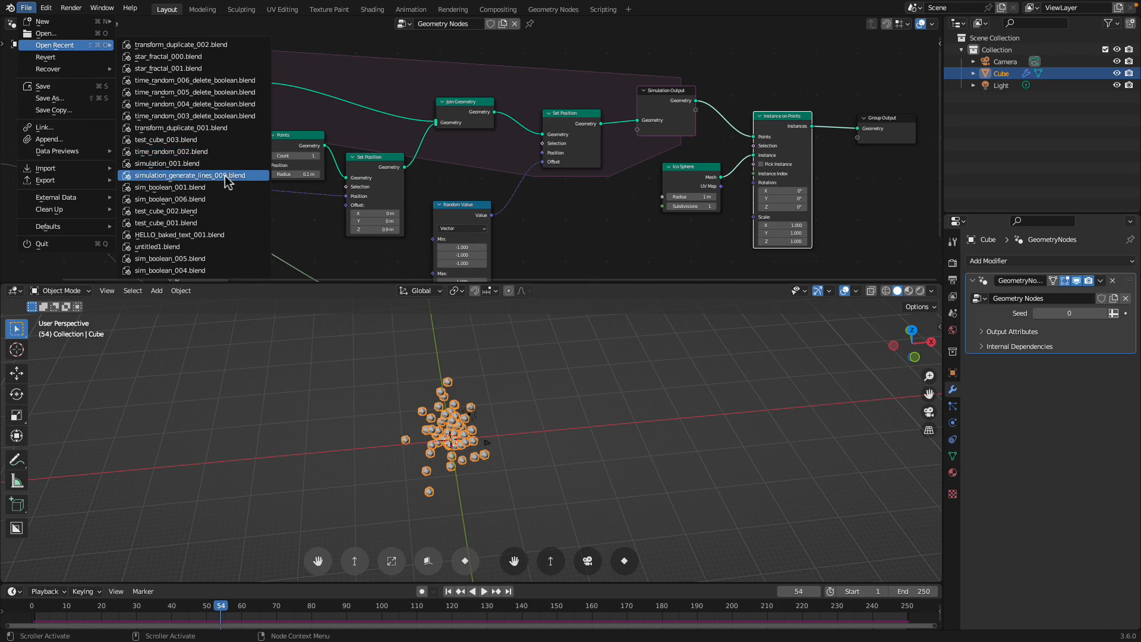
left_click(227, 105)
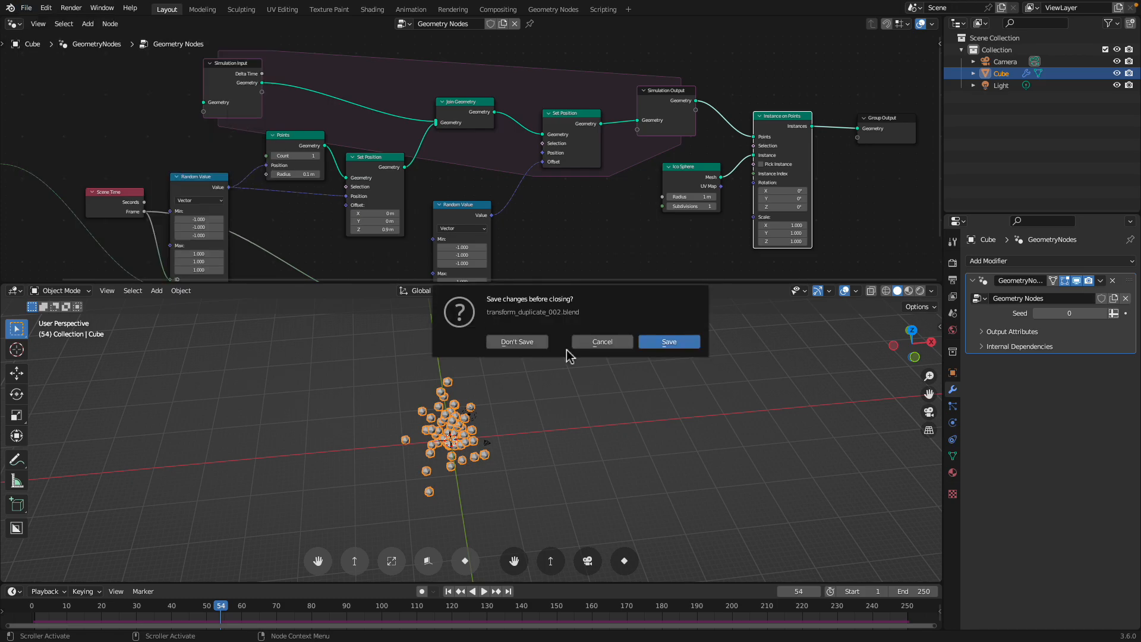
left_click(516, 342)
key("space")
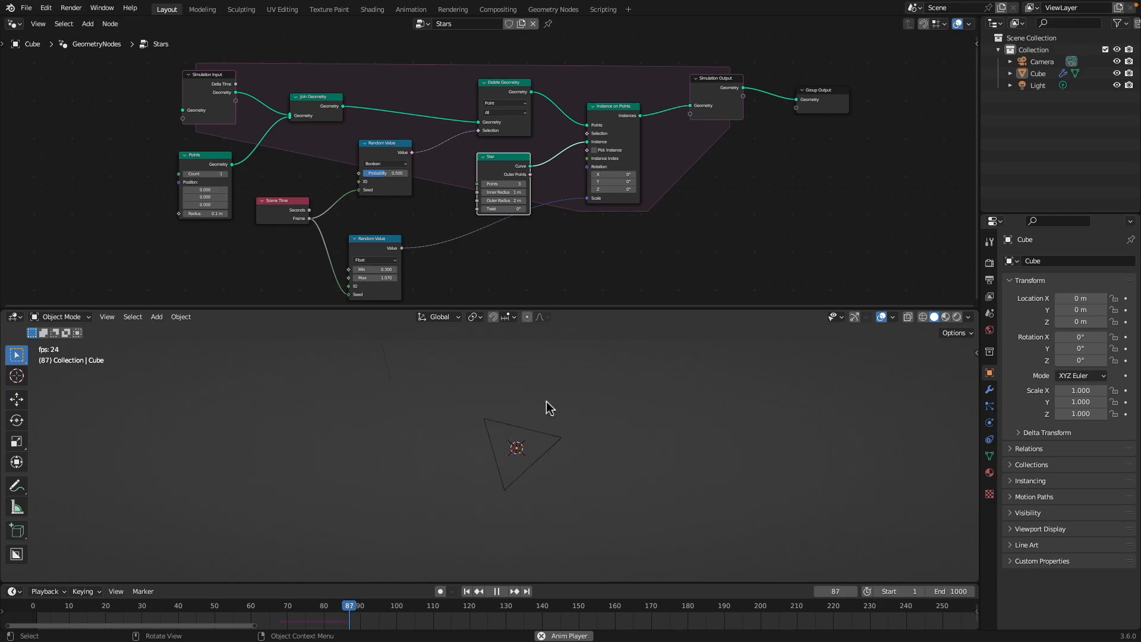
left_click(640, 497)
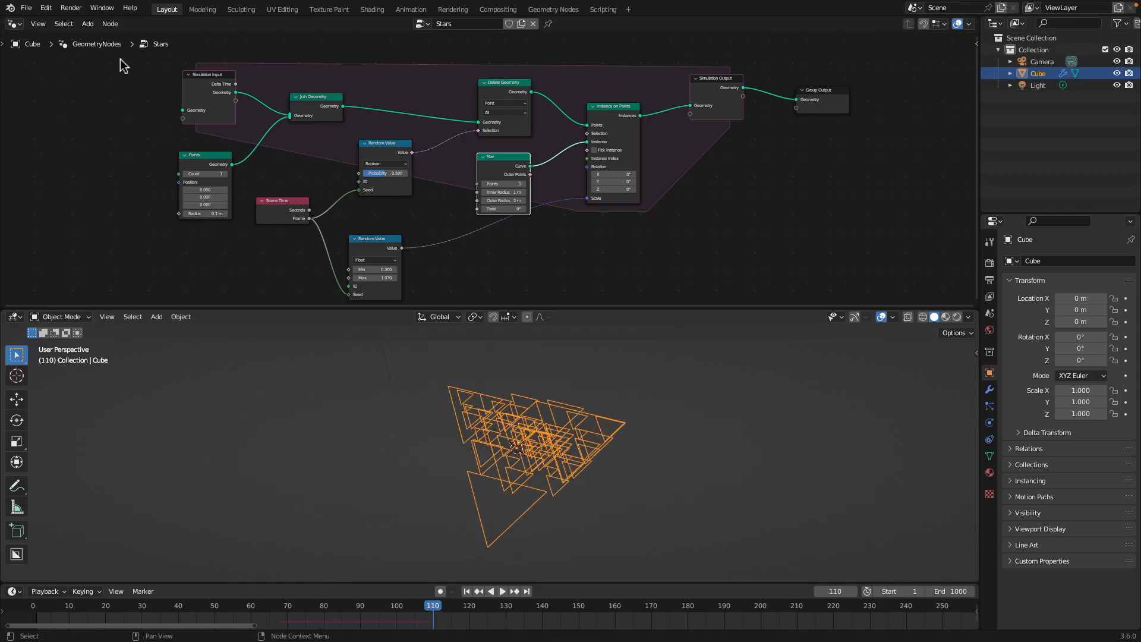
Open the recent file transform_duplicate_001.blend, discarding the current changes, and play its simulation.
left_click(27, 9)
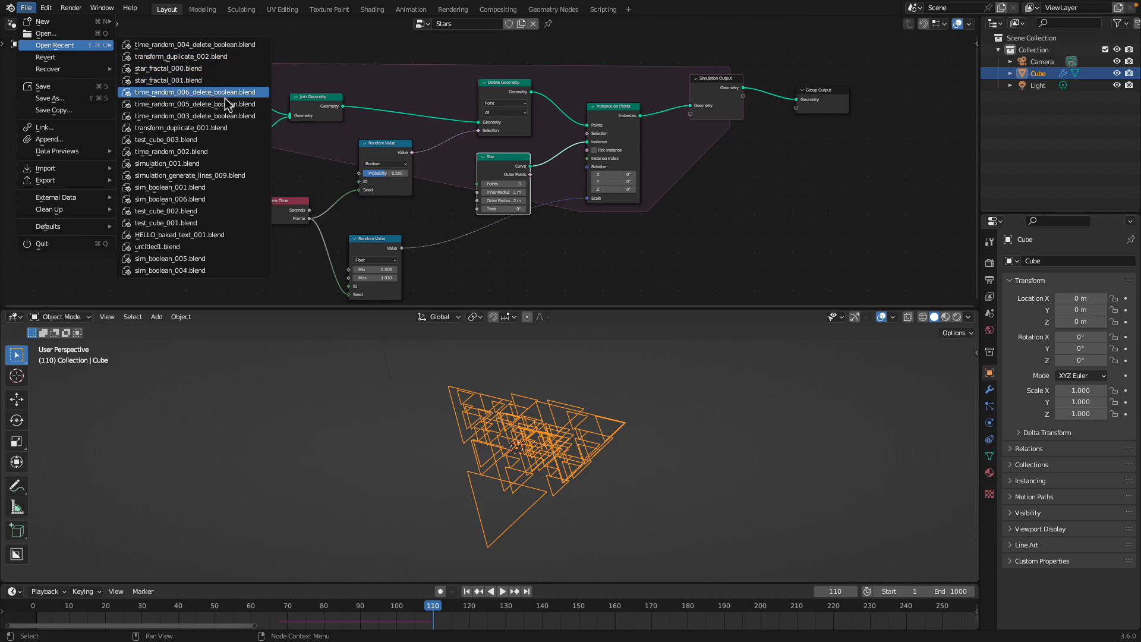
left_click(228, 128)
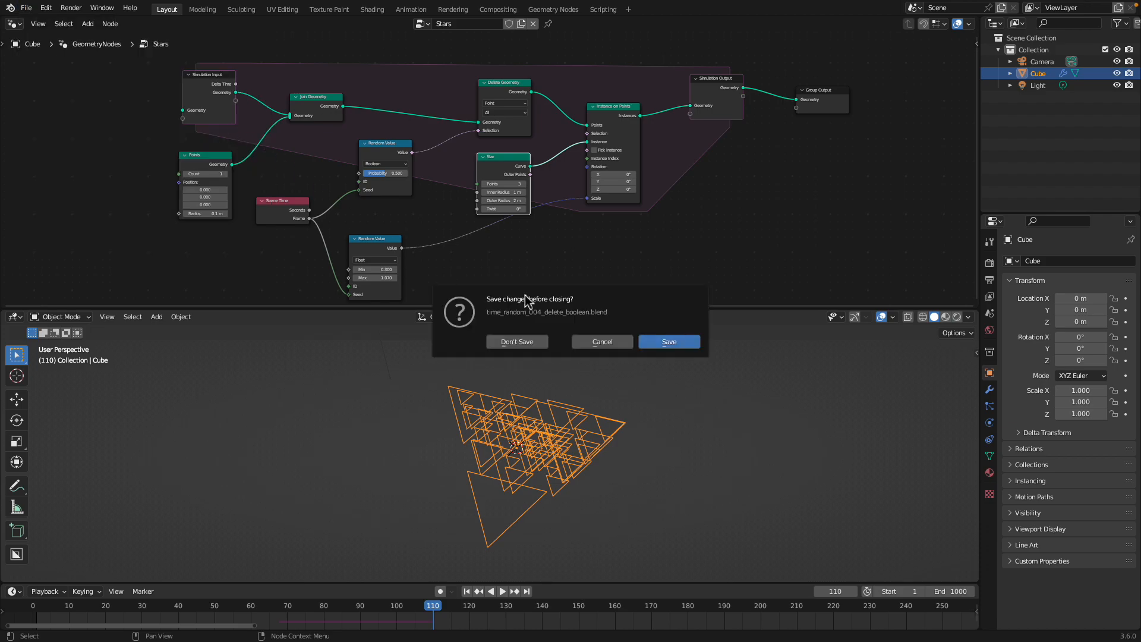
left_click(517, 342)
key("space")
Move the Group Input and Transform Geometry nodes to clearer positions and pause the playback.
middle_click_drag(418, 459, 495, 448)
middle_click_drag(385, 128, 353, 134)
scroll(327, 143, "up", 2)
left_click_drag(140, 109, 82, 93)
scroll(158, 108, "up", 2)
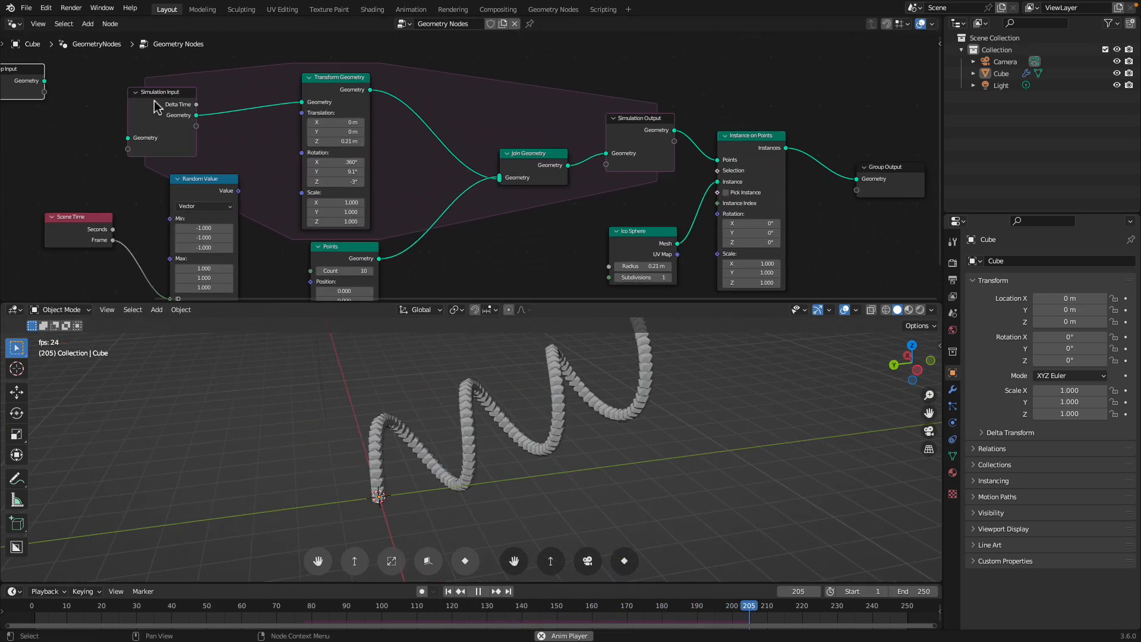
middle_click_drag(204, 132, 197, 130)
middle_click_drag(569, 353, 452, 411)
left_click_drag(328, 82, 341, 66)
key("space")
Tidy the positions of the Points, Join Geometry and Simulation Output nodes.
middle_click_drag(311, 214, 334, 200)
scroll(345, 238, "down", 1)
left_click_drag(360, 233, 365, 226)
left_click_drag(530, 157, 520, 153)
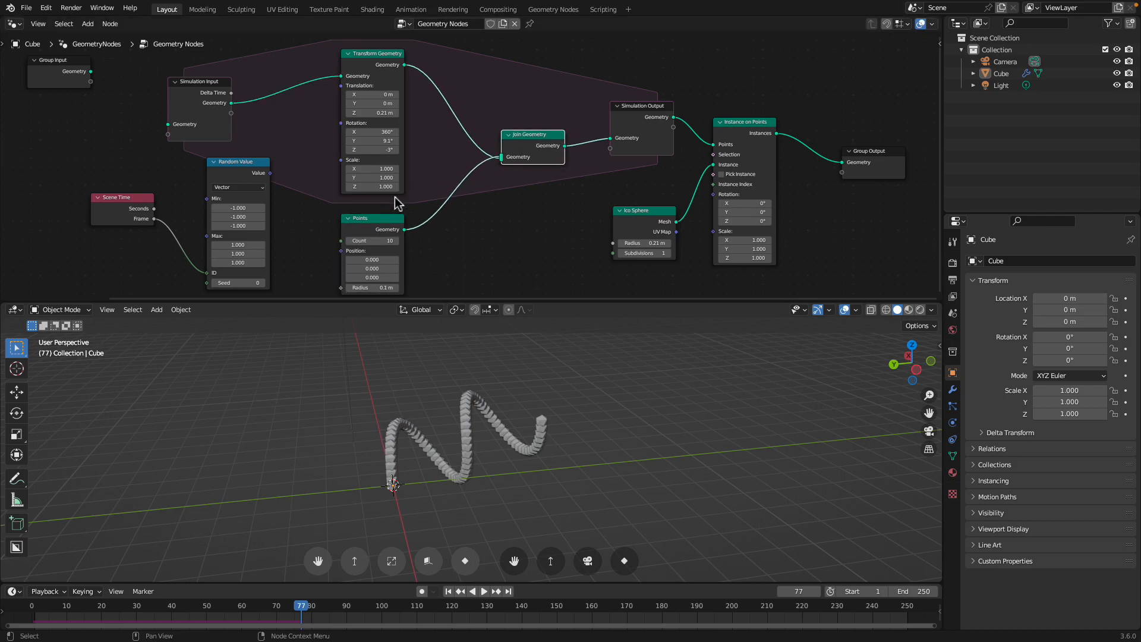
left_click_drag(622, 132, 607, 131)
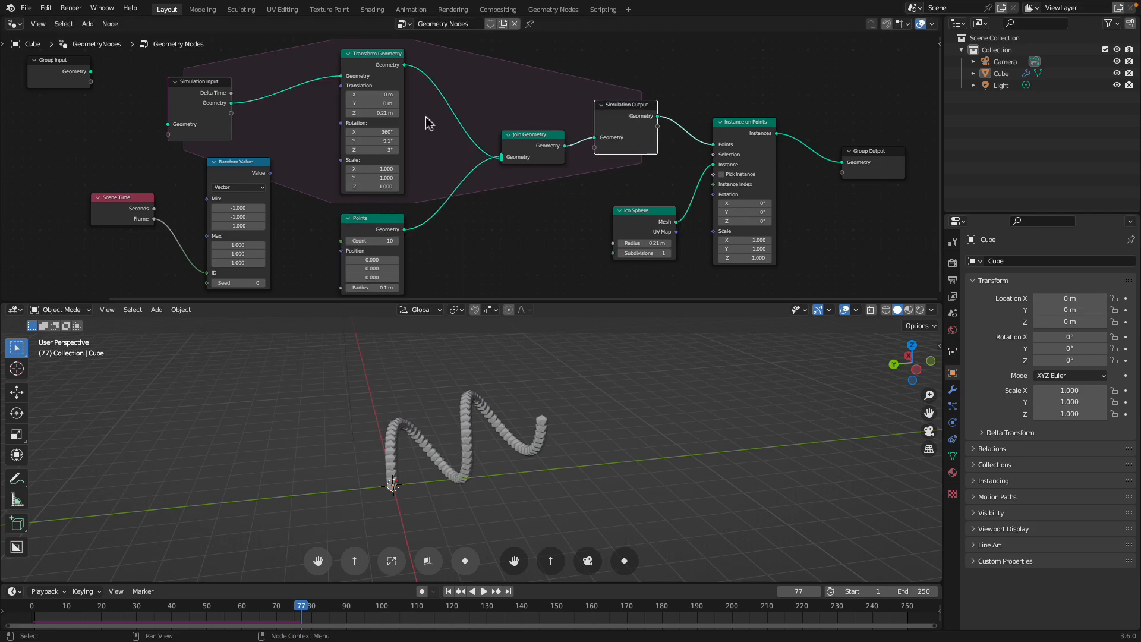
Resume the simulation playback and move the unconnected Random Value node further below Simulation Input.
scroll(434, 117, "up", 1)
key("space")
middle_click_drag(556, 390, 546, 397)
middle_click_drag(417, 100, 436, 97)
left_click_drag(394, 41, 394, 45)
left_click_drag(258, 159, 248, 197)
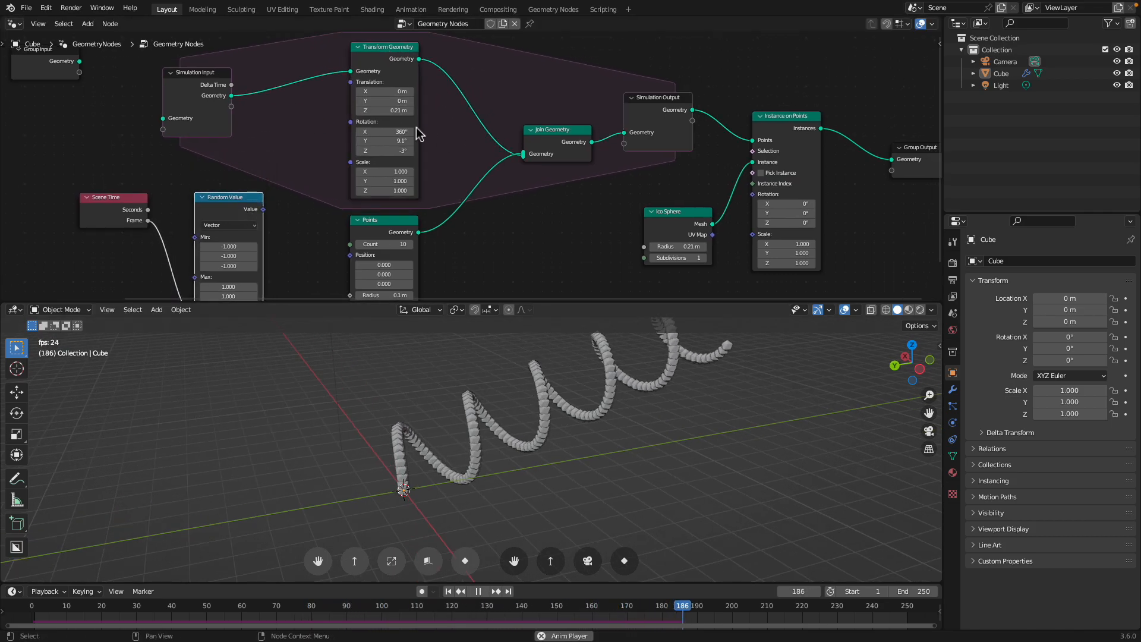
Examine the growing spiral of ico spheres from different angles along with the Transform Geometry setup.
middle_click_drag(426, 132, 382, 125)
middle_click_drag(391, 72, 385, 111)
scroll(453, 178, "down", 2)
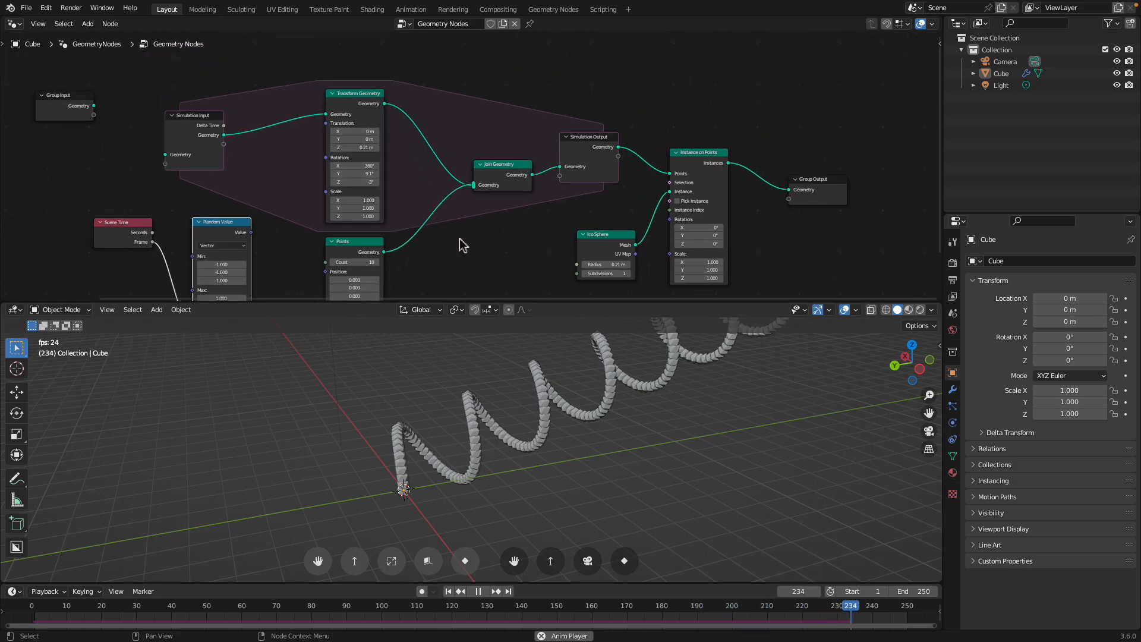
middle_click_drag(525, 439, 505, 436)
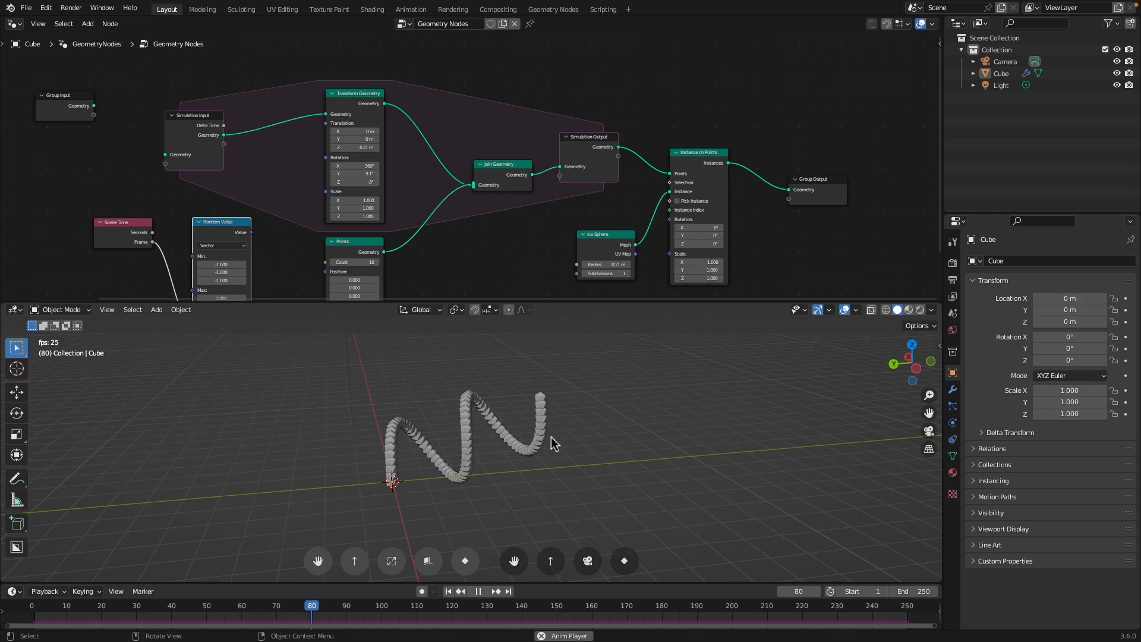
middle_click_drag(588, 397, 642, 333)
Set the Ico Sphere's radius to 0.2 m and move its node further from Instance on Points.
left_click_drag(698, 165, 698, 168)
middle_click_drag(637, 257, 626, 207)
scroll(625, 208, "up", 2)
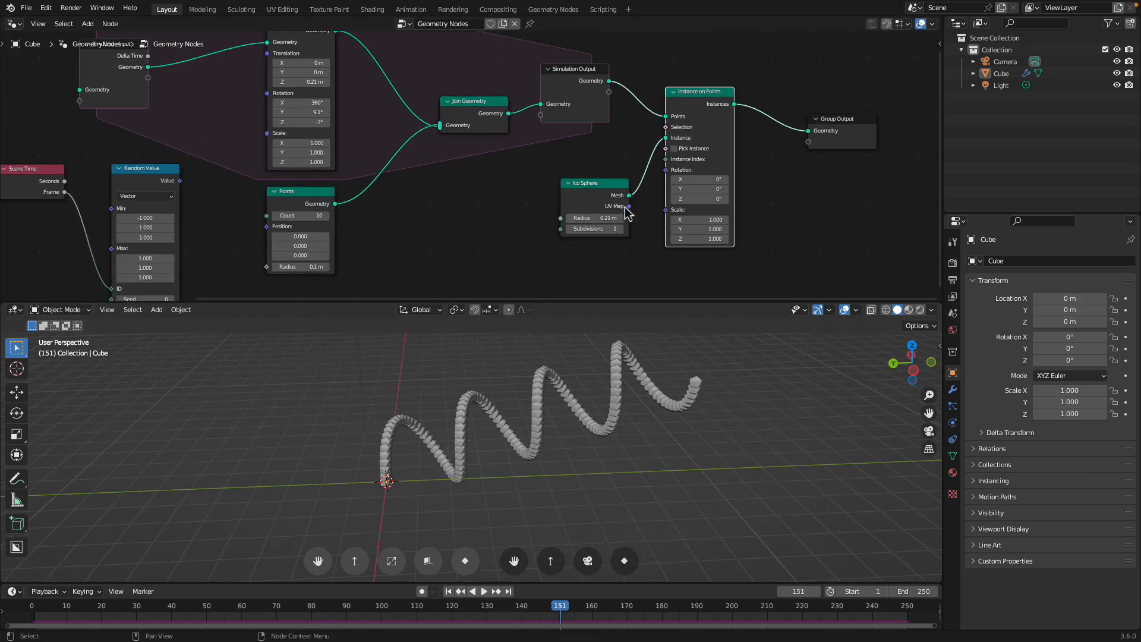
mouse_move(598, 221)
left_mouse_down()
mouse_move(586, 221)
mouse_move(598, 221)
left_mouse_up()
left_click_drag(598, 182, 587, 191)
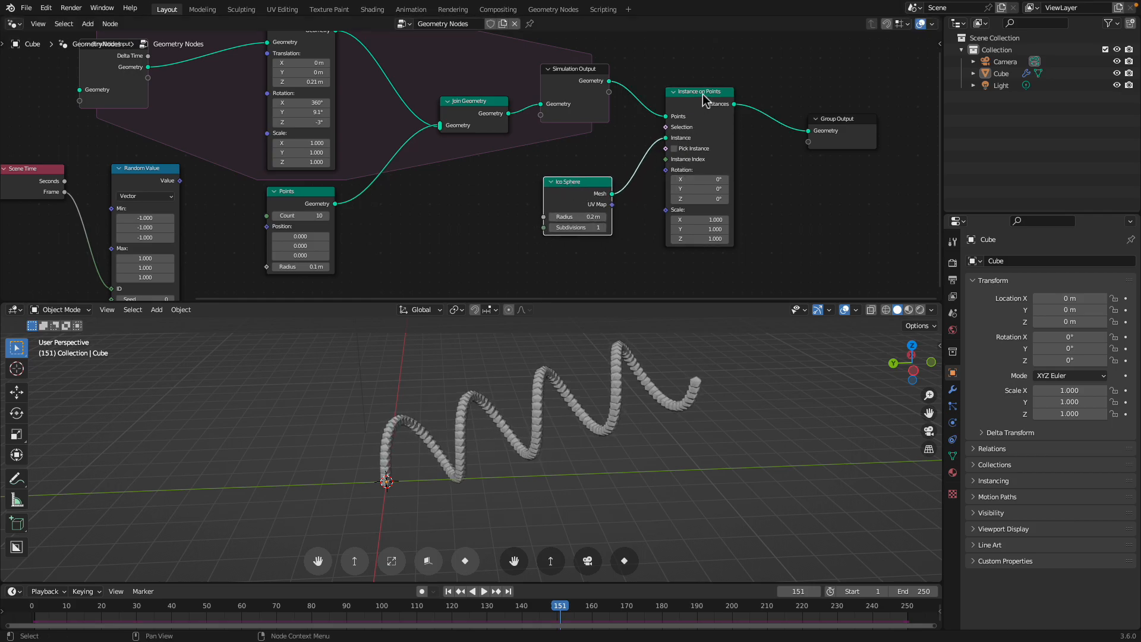
Delete the Random Value node and the Scene Time node that feeds it.
middle_click_drag(749, 390, 695, 345)
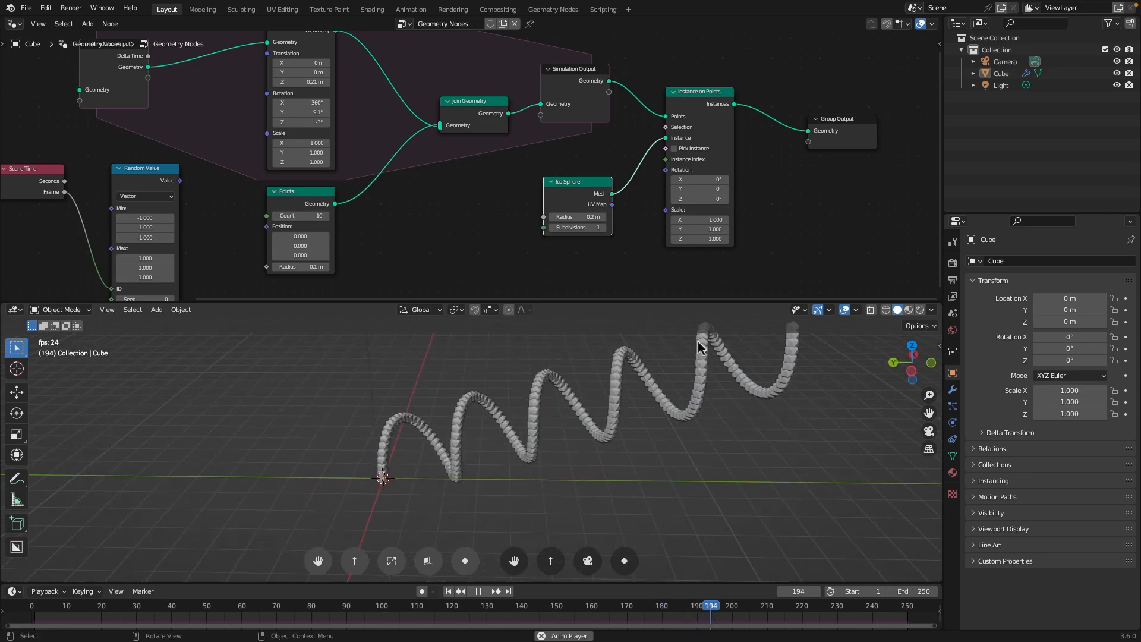
middle_click_drag(737, 380, 621, 452)
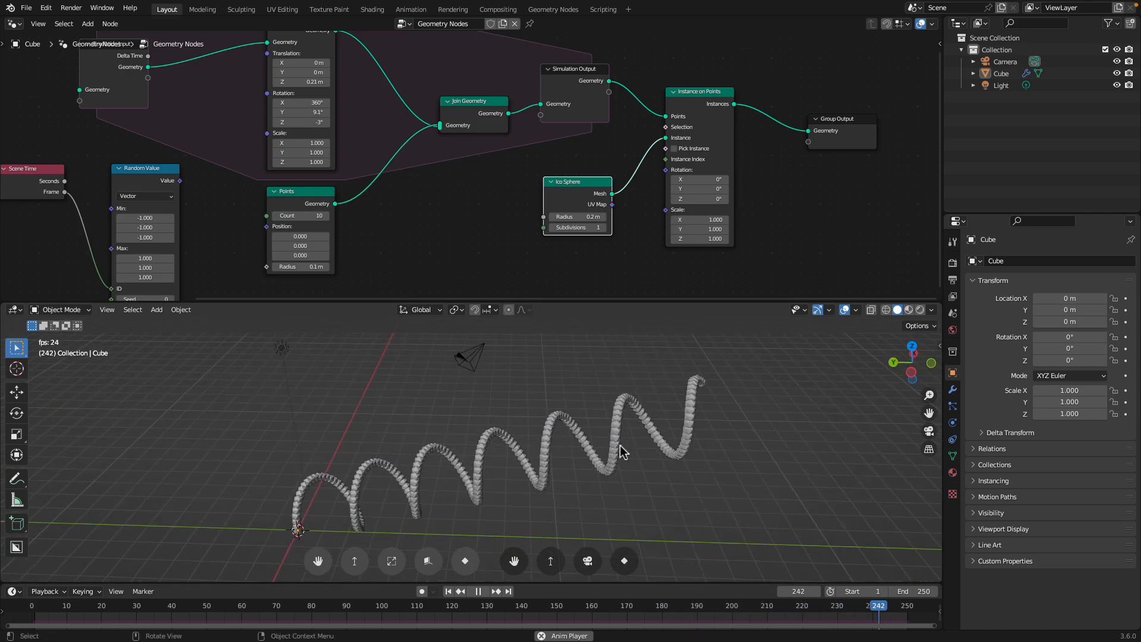
middle_click_drag(427, 492, 392, 495)
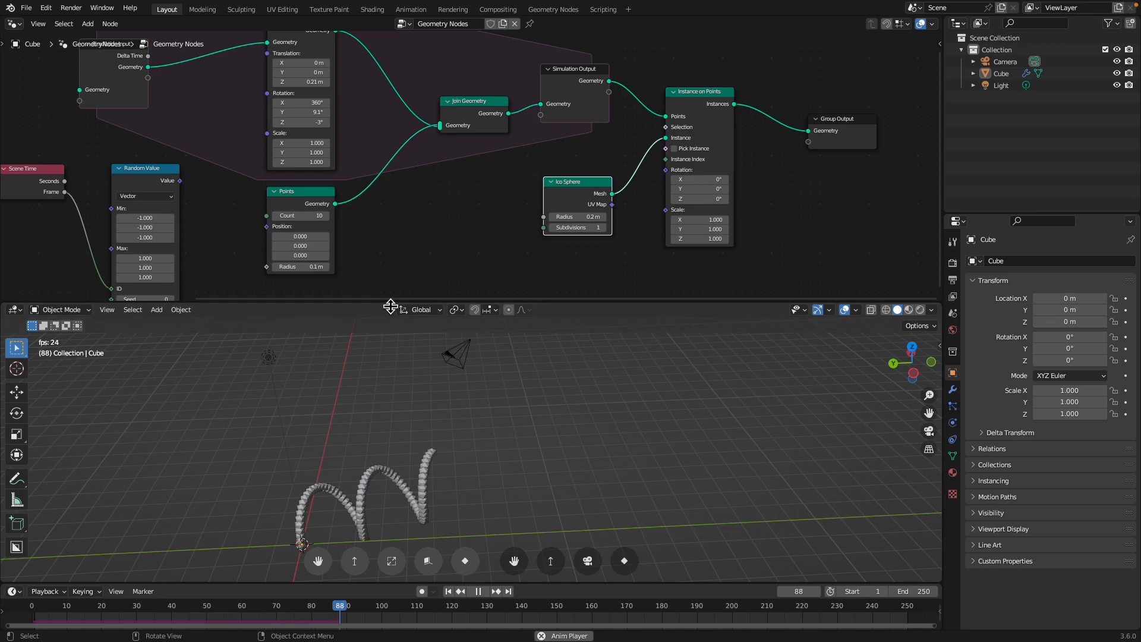
scroll(406, 285, "down", 2)
left_click(206, 169)
key("x")
left_click(125, 170)
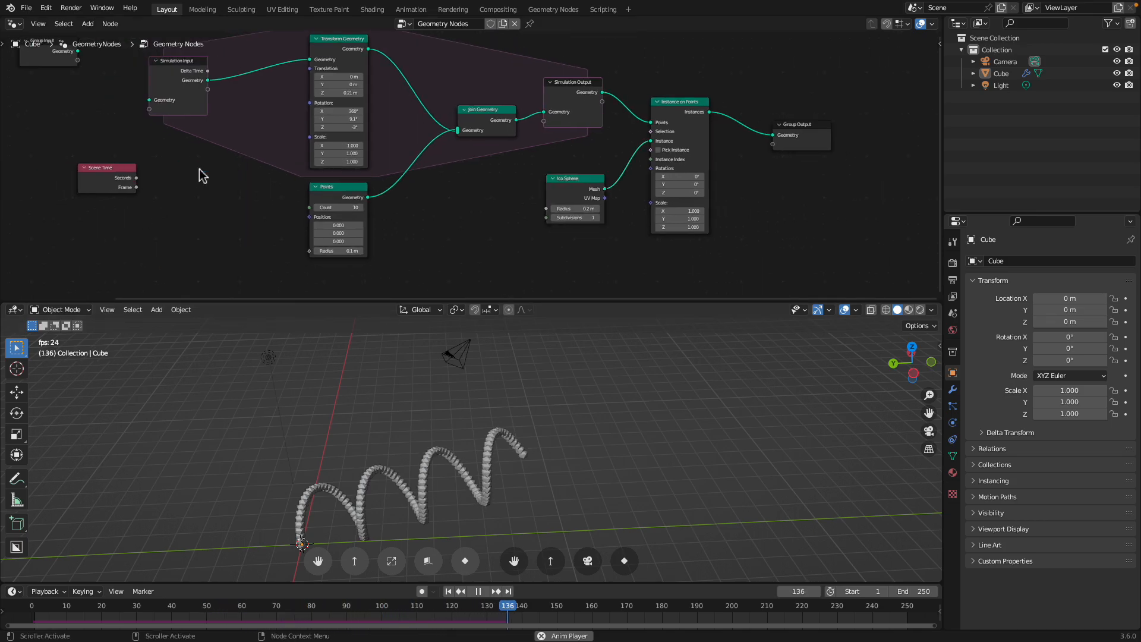
key("x")
Pause the simulation playback and place a new Scene Time node below Simulation Input.
middle_click_drag(229, 159, 217, 193)
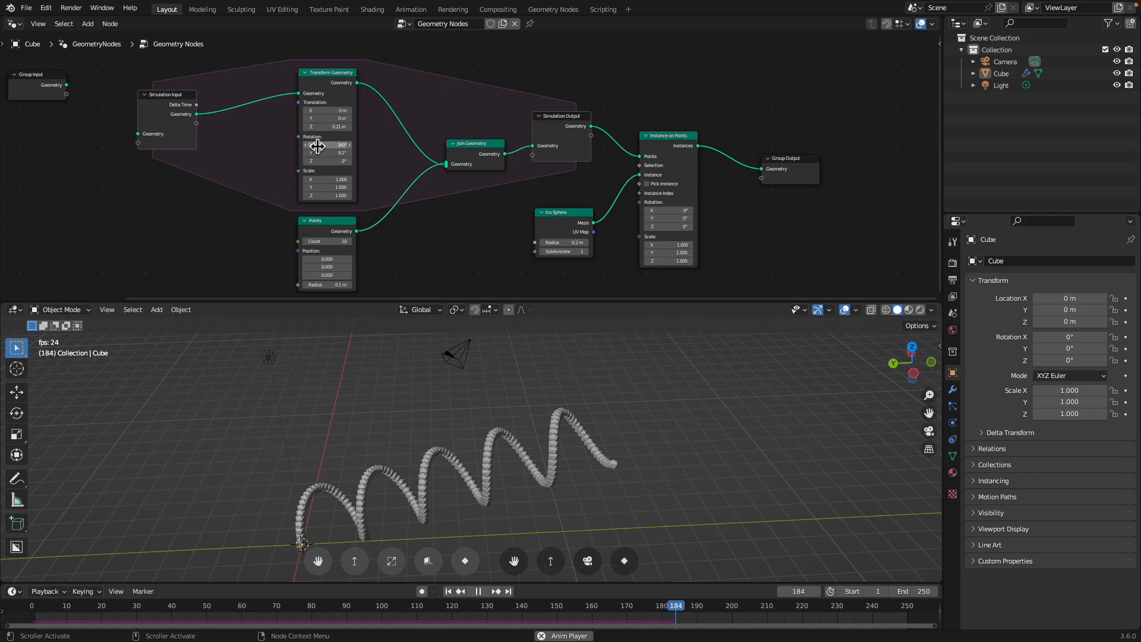
middle_click_drag(333, 255, 333, 250)
scroll(306, 152, "up", 1)
middle_click_drag(322, 151, 394, 170)
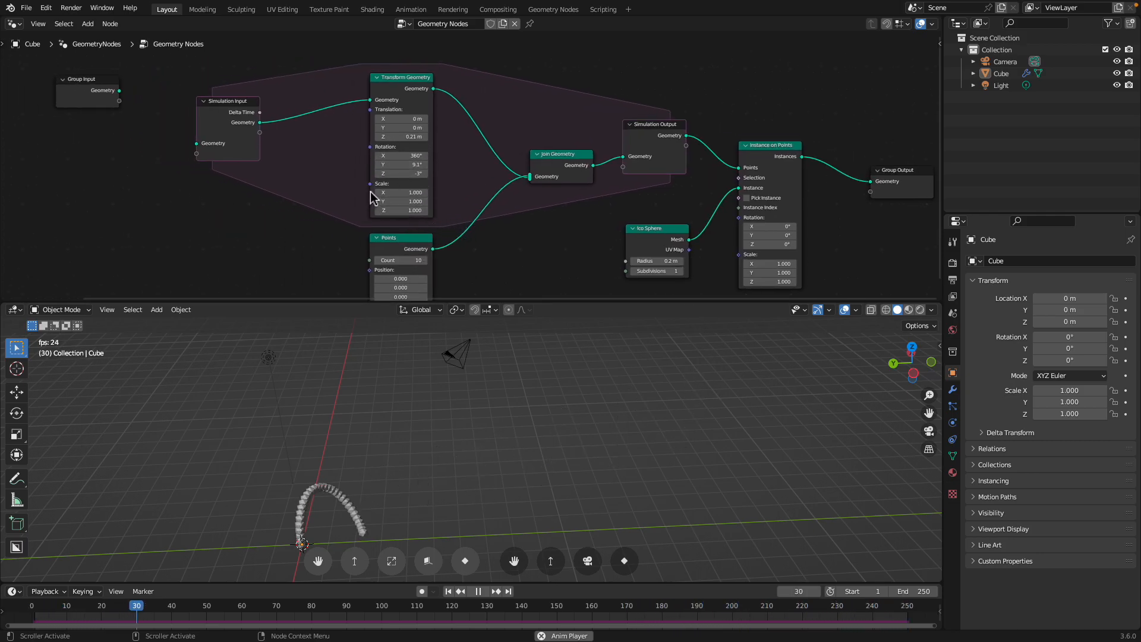
key("space")
middle_click_drag(236, 232, 268, 223)
key("shift+a")
key("s")
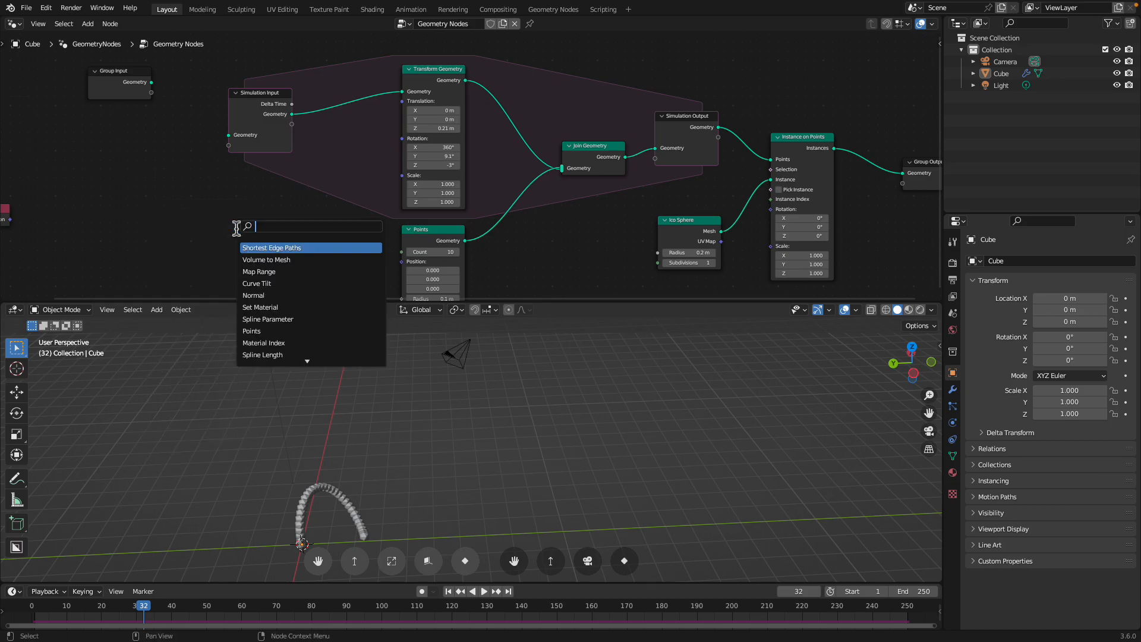
type("ce")
key("Return")
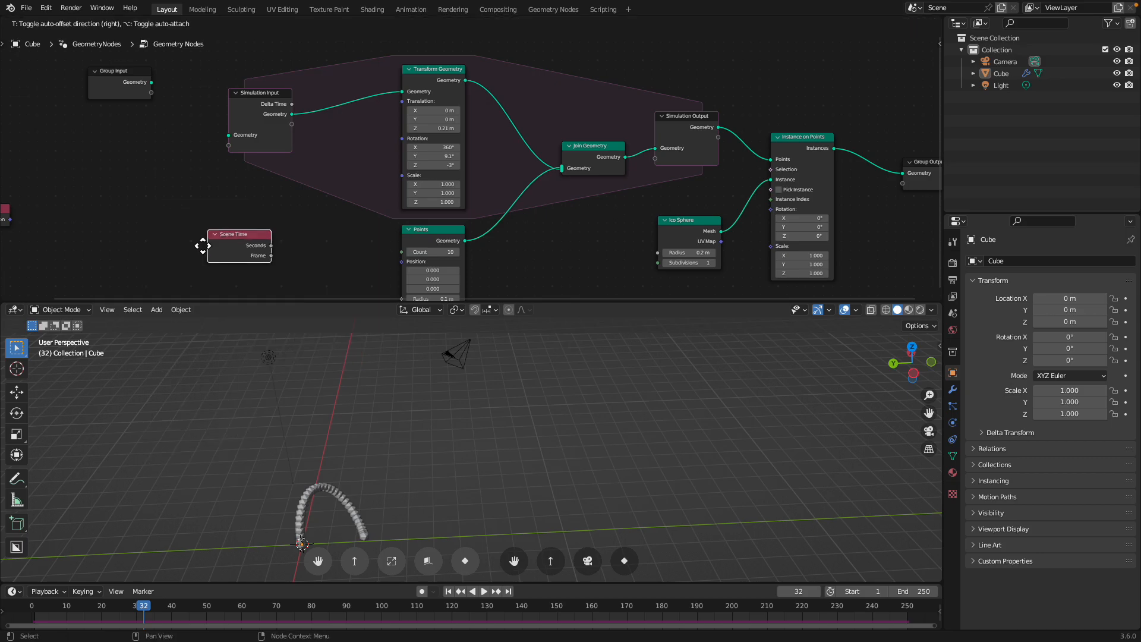
left_click(45, 236)
Add a Random Value node beside Scene Time and set its data type to Vector.
key("shift+a")
type("rando")
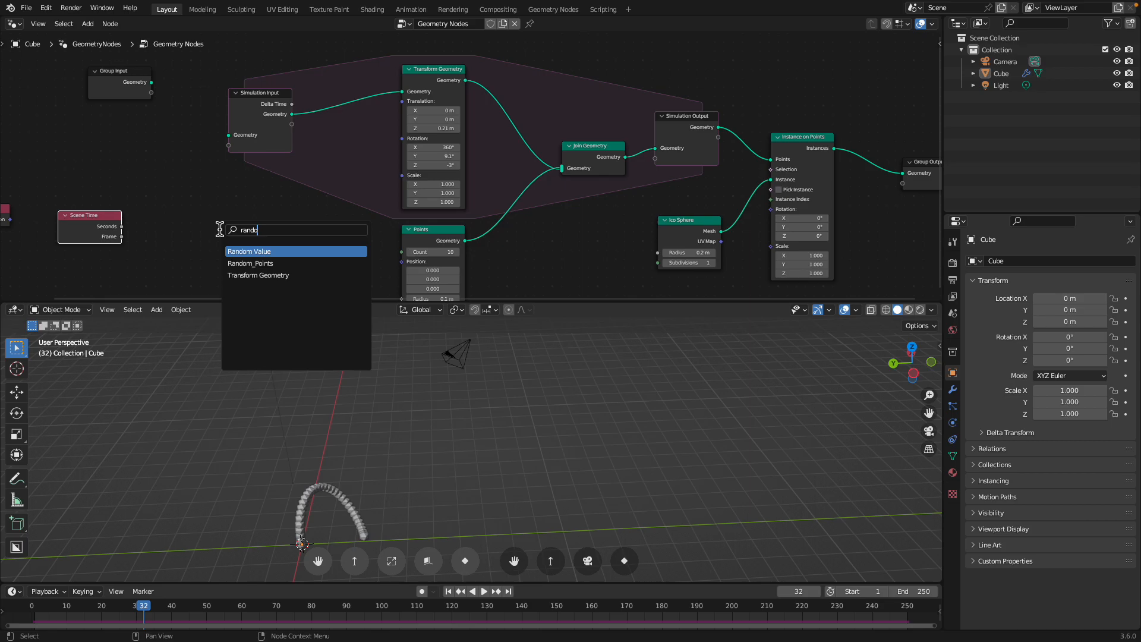
key("Return")
left_click(230, 236)
middle_click_drag(230, 236, 288, 173)
left_click(261, 204)
left_click(270, 234)
Link Scene Time's Frame to the Random Value's ID, and its Value output to Transform Geometry's Rotation.
middle_click_drag(181, 148, 151, 186)
left_click_drag(149, 179, 236, 261)
middle_click_drag(310, 152, 264, 195)
left_click_drag(251, 204, 249, 197)
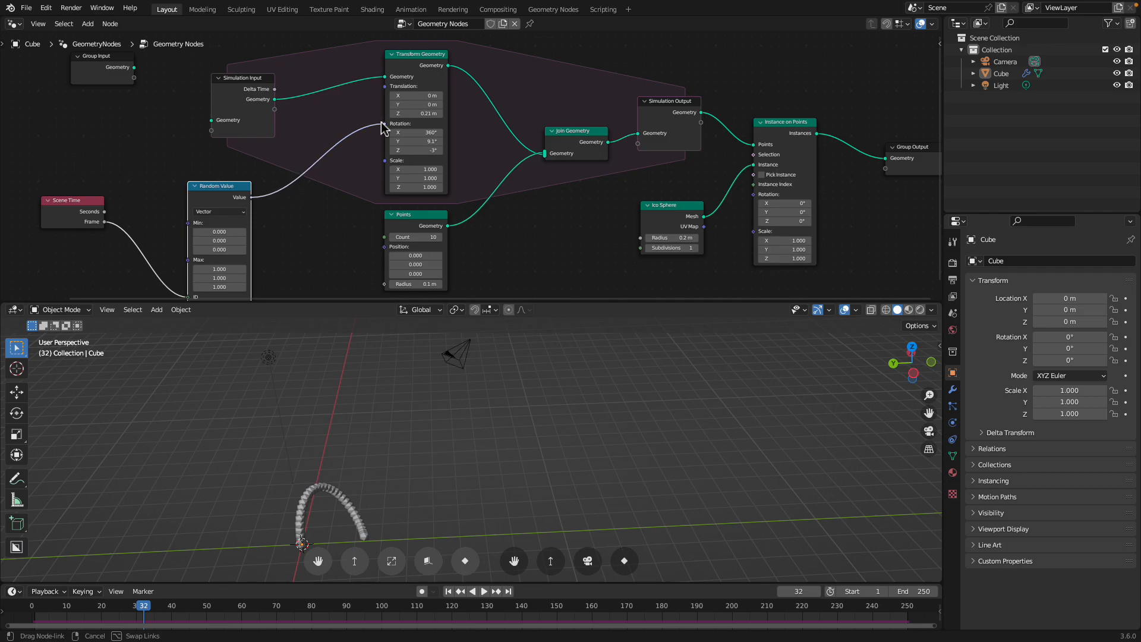
left_click_drag(382, 127, 384, 125)
Set all three Min components of the Random Value to -1 and replay the simulation from the first frame.
left_click(449, 592)
middle_click_drag(467, 441, 543, 384, "shift")
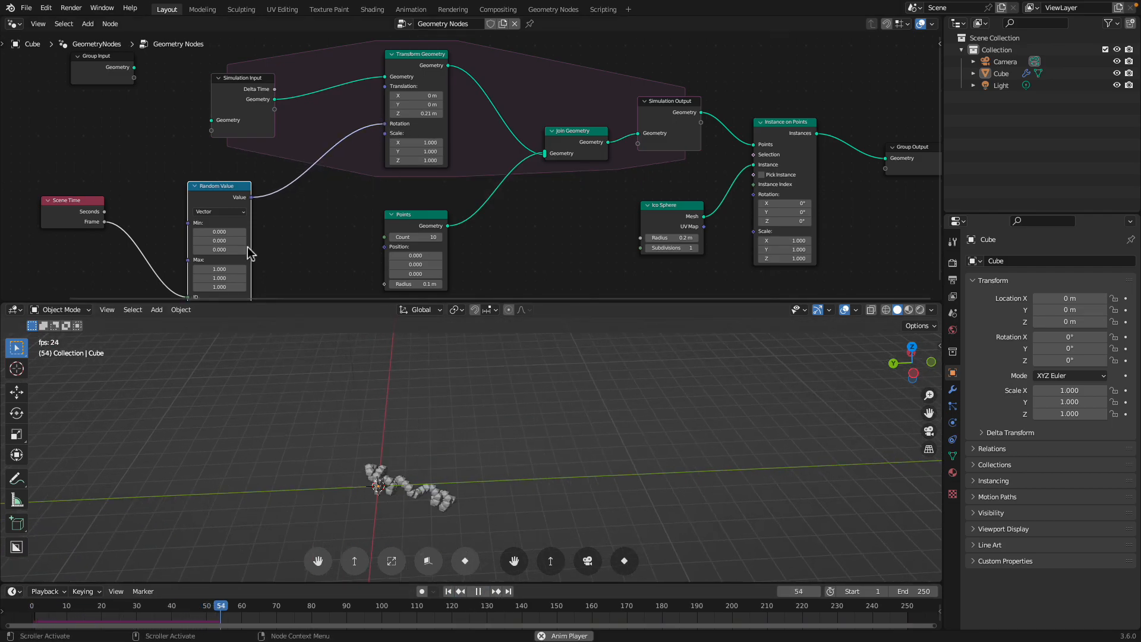
left_click_drag(223, 234, 222, 250)
type("-1")
key("Return")
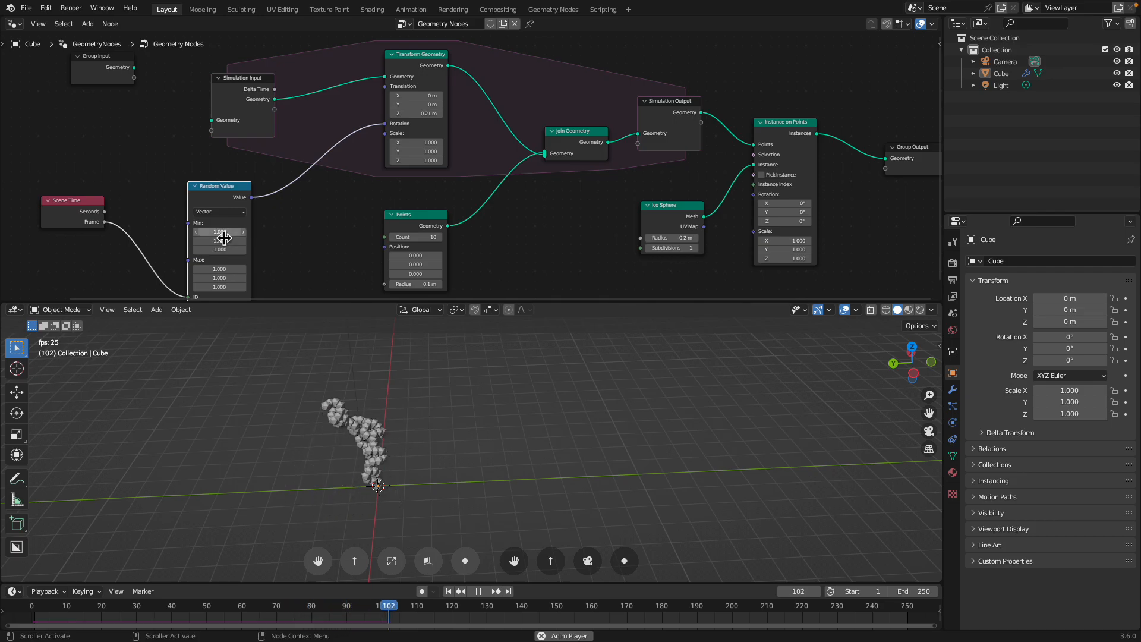
middle_click_drag(522, 424, 579, 421, "shift")
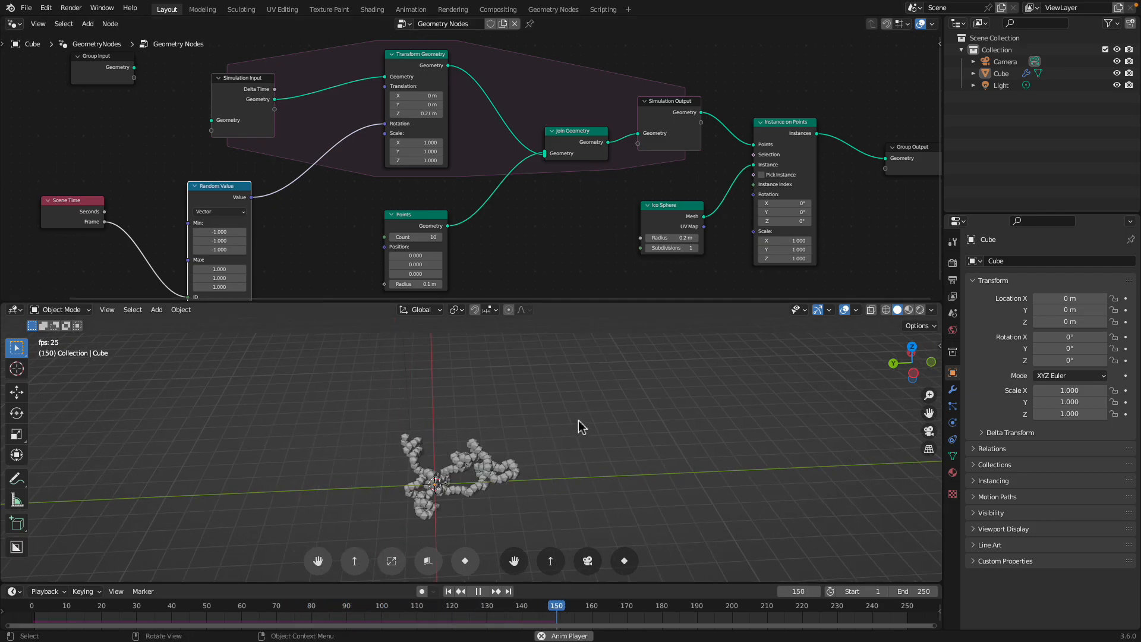
left_click(449, 592)
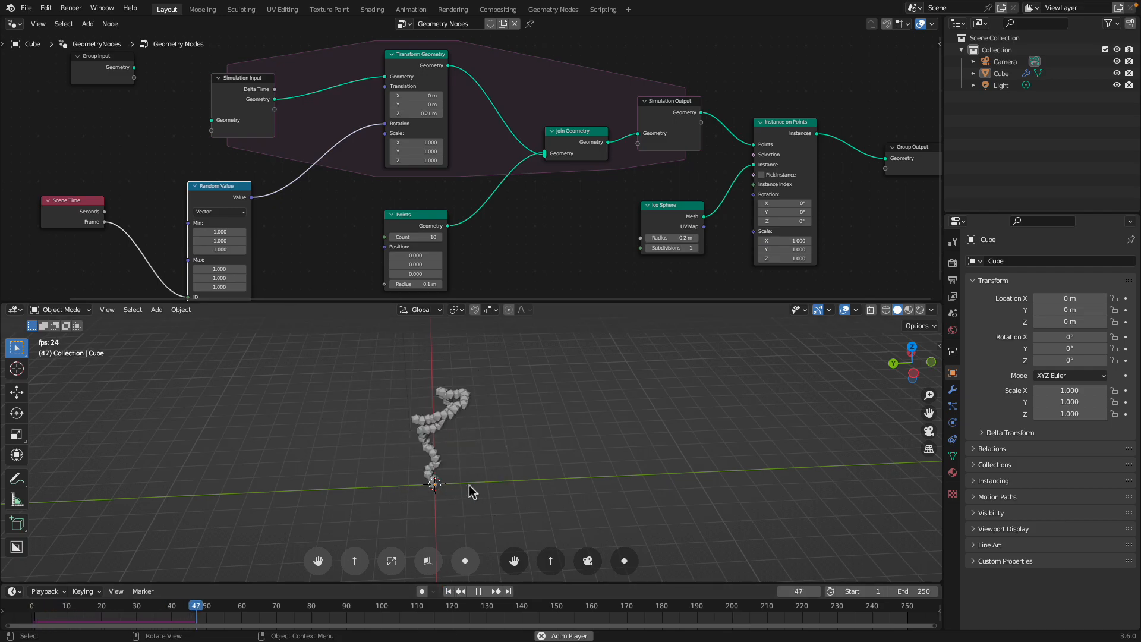
Nudge the Random Value node slightly upward and pause the playback.
middle_click_drag(275, 218, 273, 214)
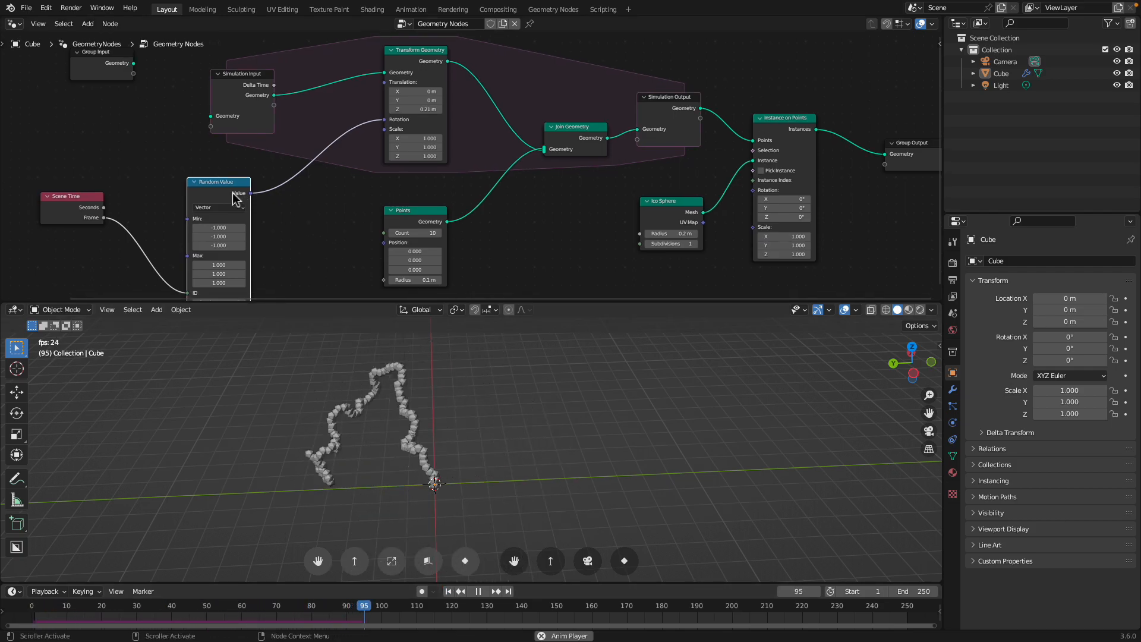
left_click_drag(235, 194, 235, 184)
middle_click_drag(239, 198, 251, 170)
key("space")
Select the Cube's sphere chain and save the file under the new name transform_duplicate_003.blend.
middle_click_drag(443, 395, 342, 457)
left_click(340, 458)
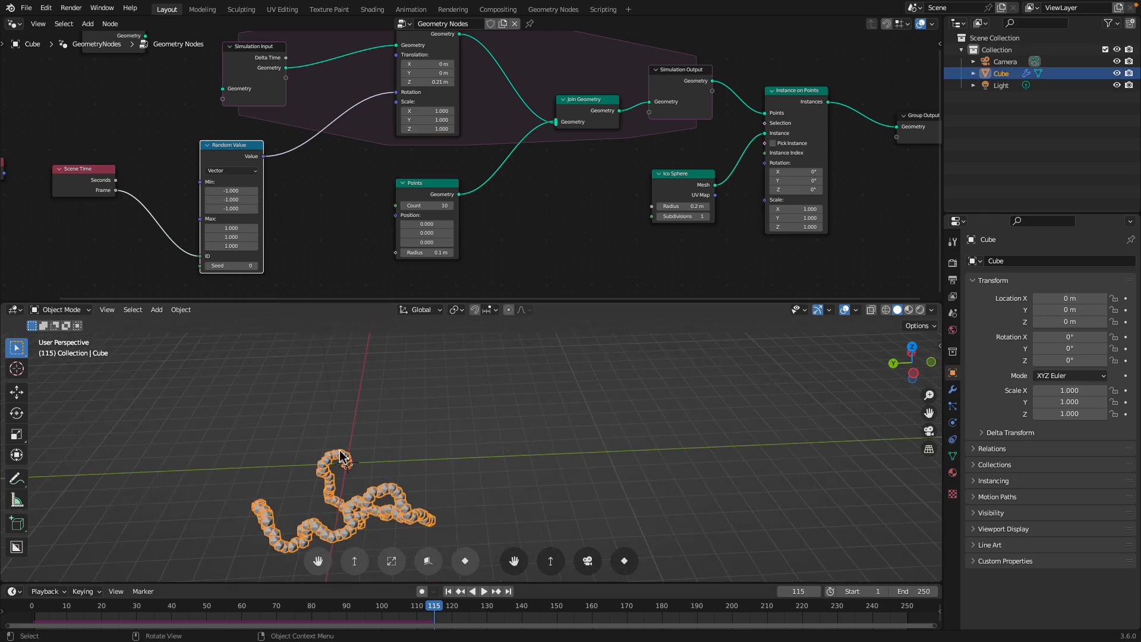
middle_click_drag(219, 250, 247, 246)
left_click(26, 7)
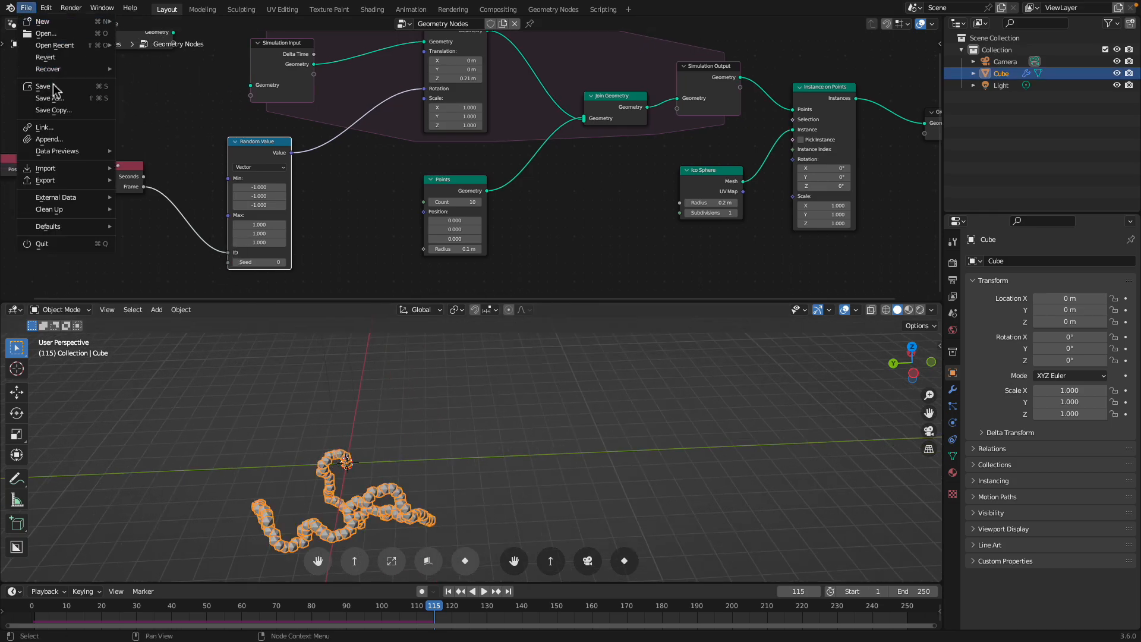
left_click(53, 101)
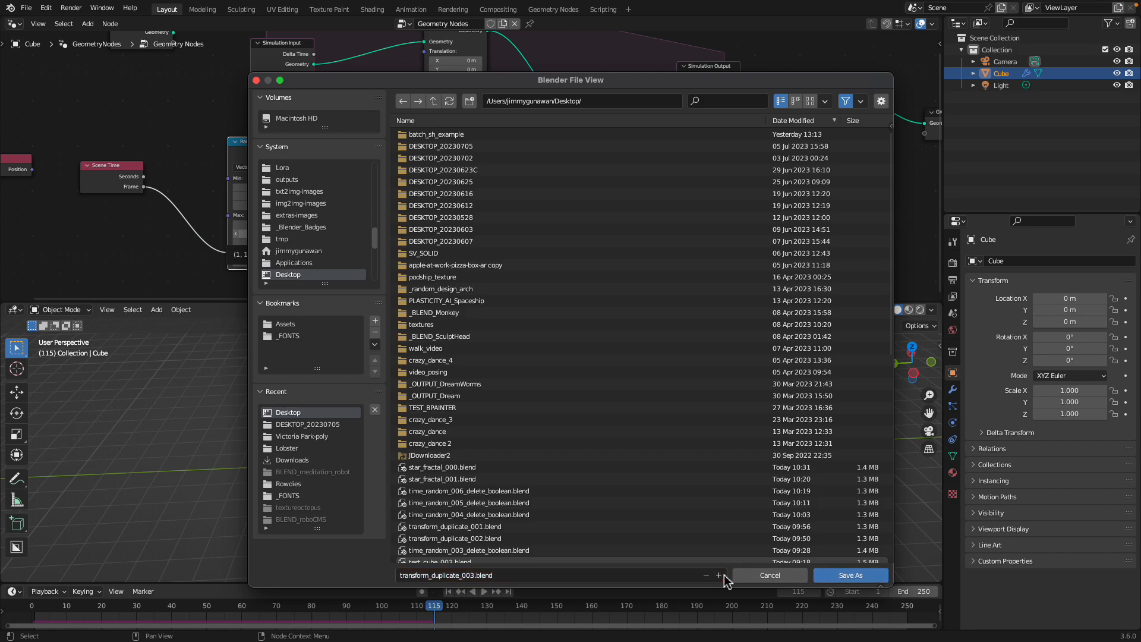
left_click(844, 576)
Place two duplicates of the Cube at about Y -7.3 m and Y -15.7 m, and replay the simulation from the start.
key("shift+d")
left_click(562, 485)
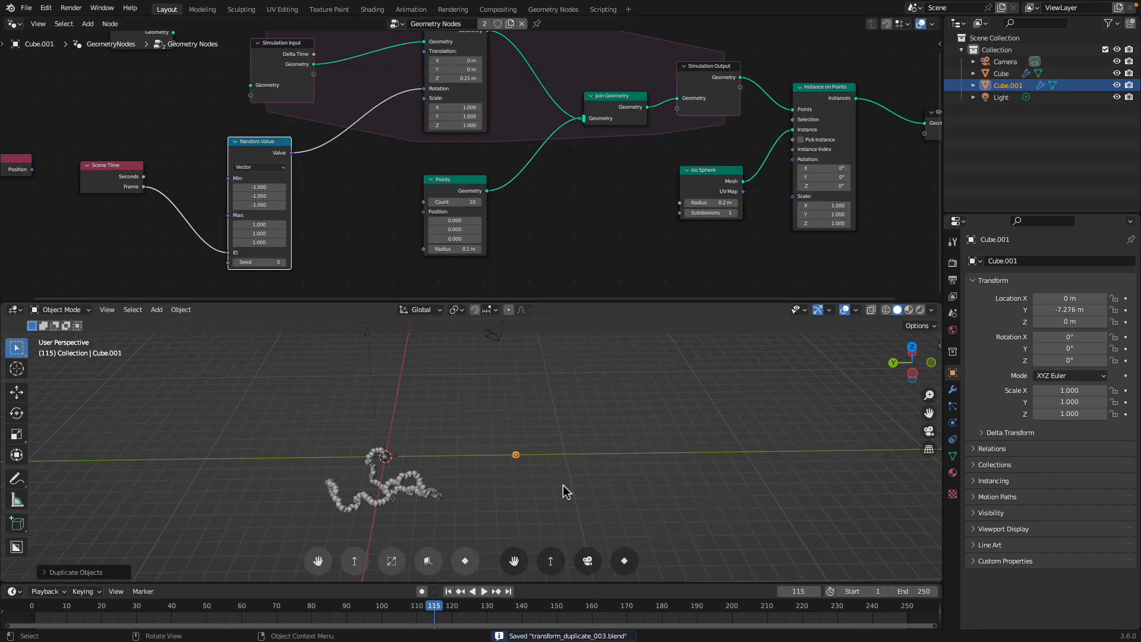
key("shift+d")
left_click(727, 488)
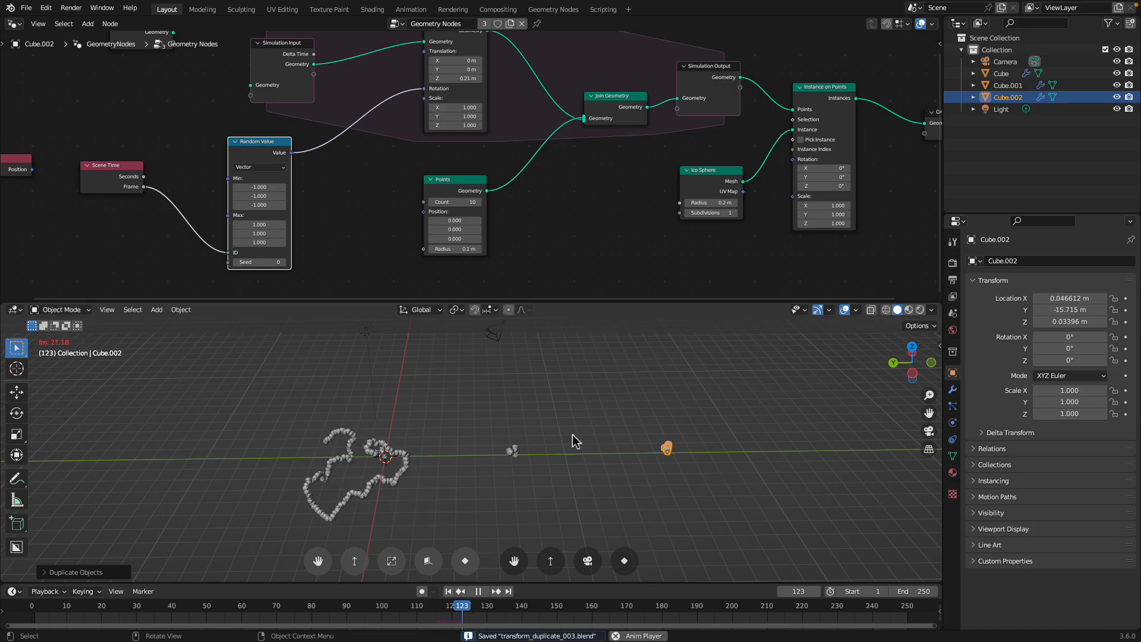
left_click(449, 592)
key("space")
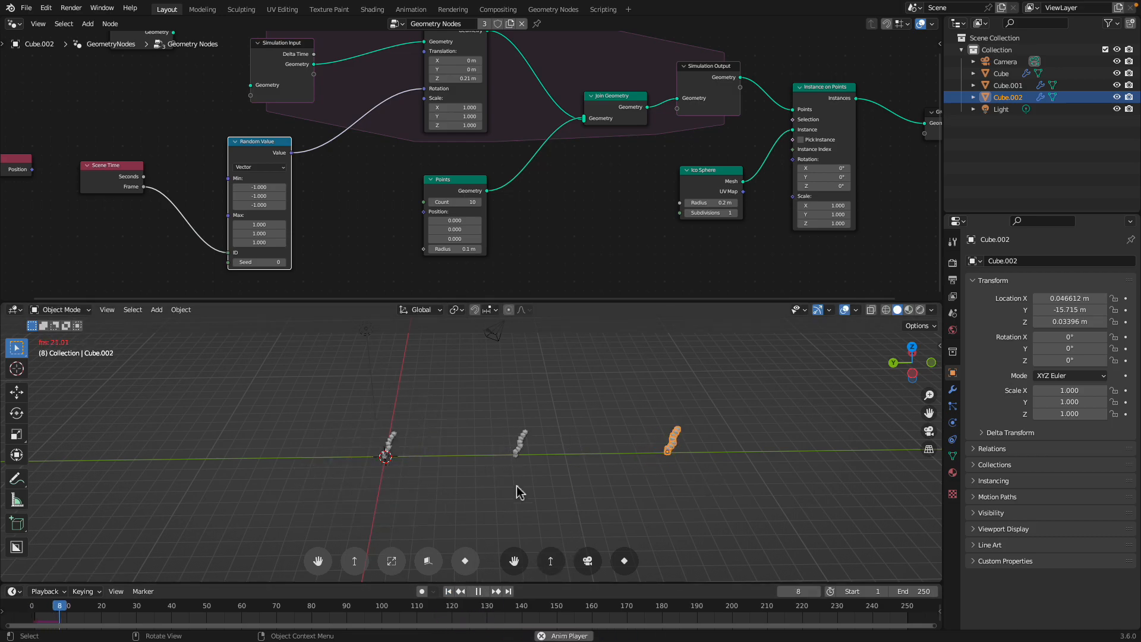
key("space")
Expose the Random Value's Seed through a new Group Input node and save the file.
middle_click_drag(231, 268, 291, 263)
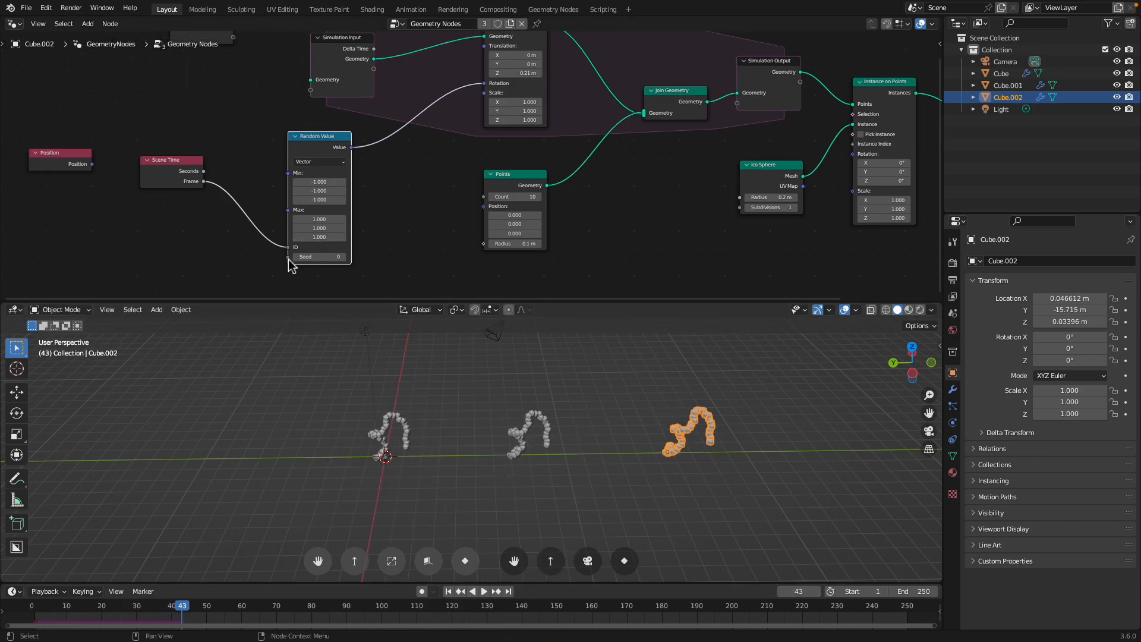
left_click_drag(289, 258, 143, 225)
type("gr")
left_click(97, 251)
left_click(169, 262)
key("ctrl+s")
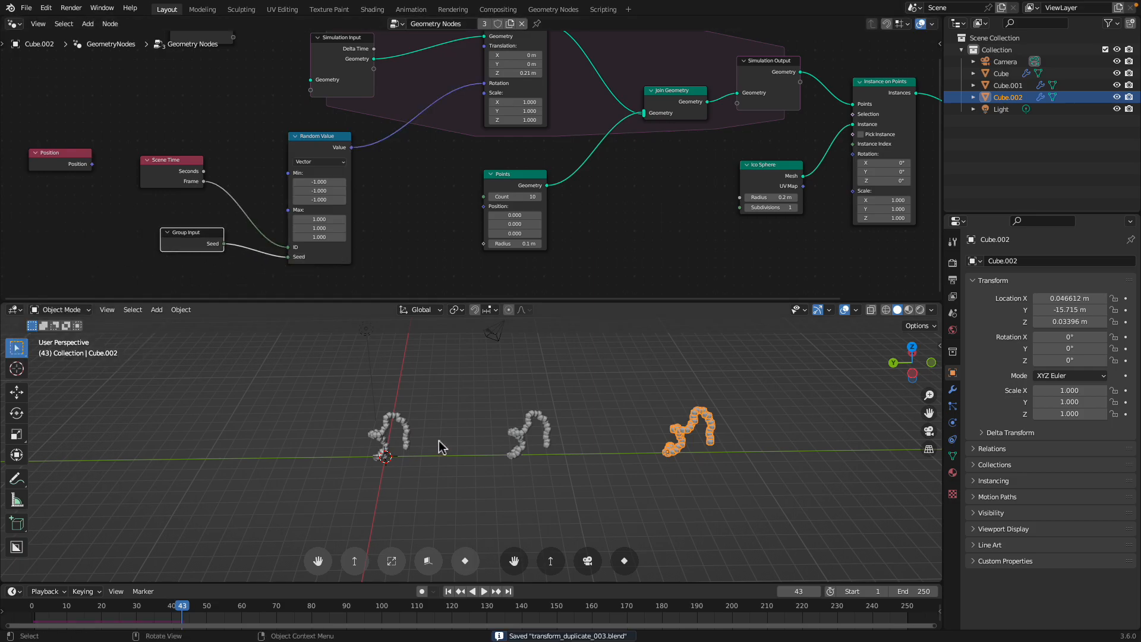
Give the two duplicates different modifier Seed values, with 224 for the middle one, and replay the simulation from the first frame.
key("space")
left_click(953, 391)
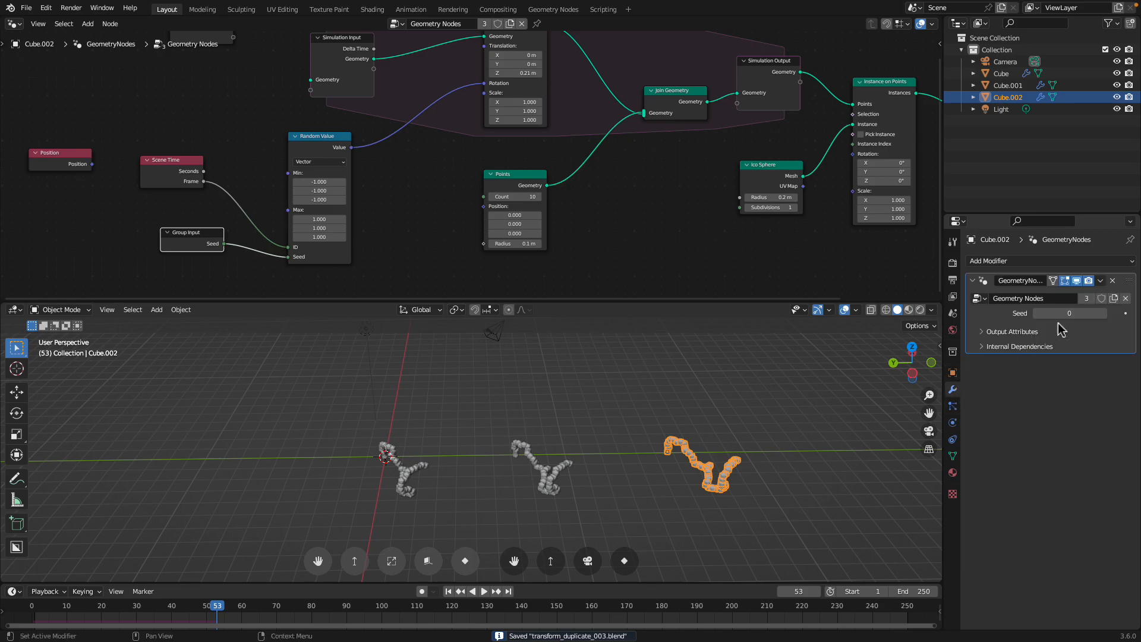
left_click(554, 472)
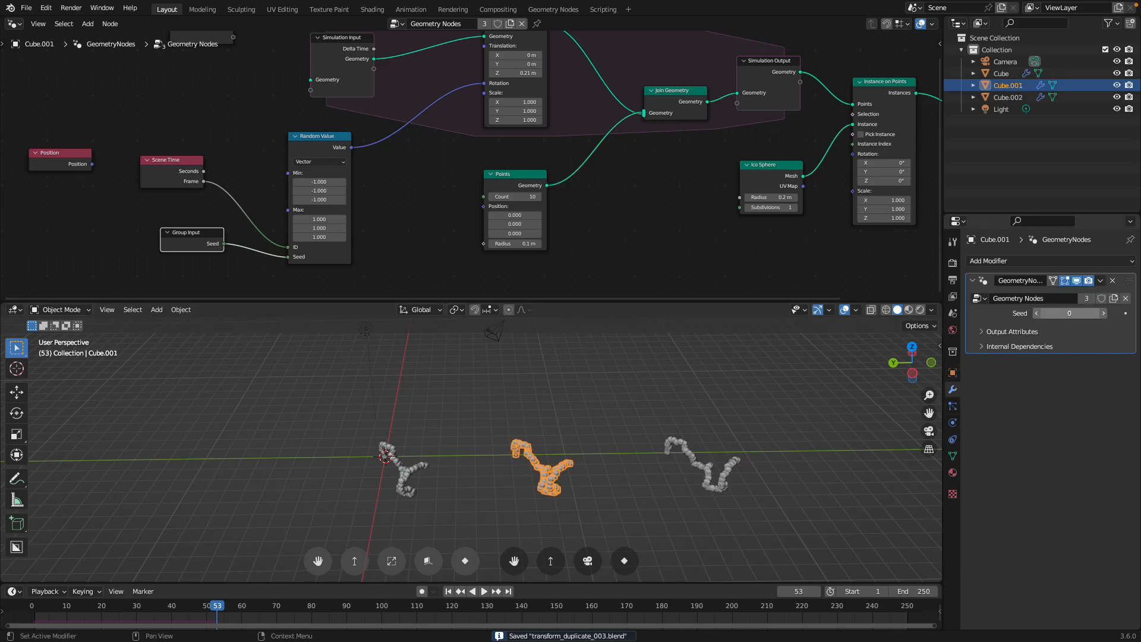
left_click(738, 405)
key("space")
middle_click_drag(704, 421, 654, 424, "shift")
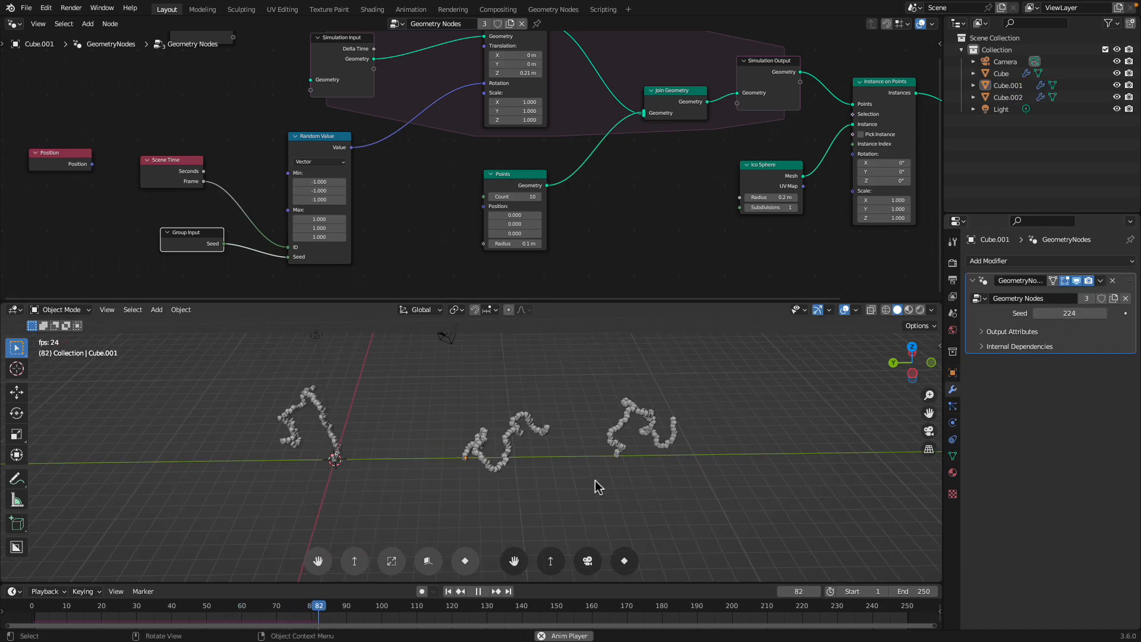
left_click(449, 591)
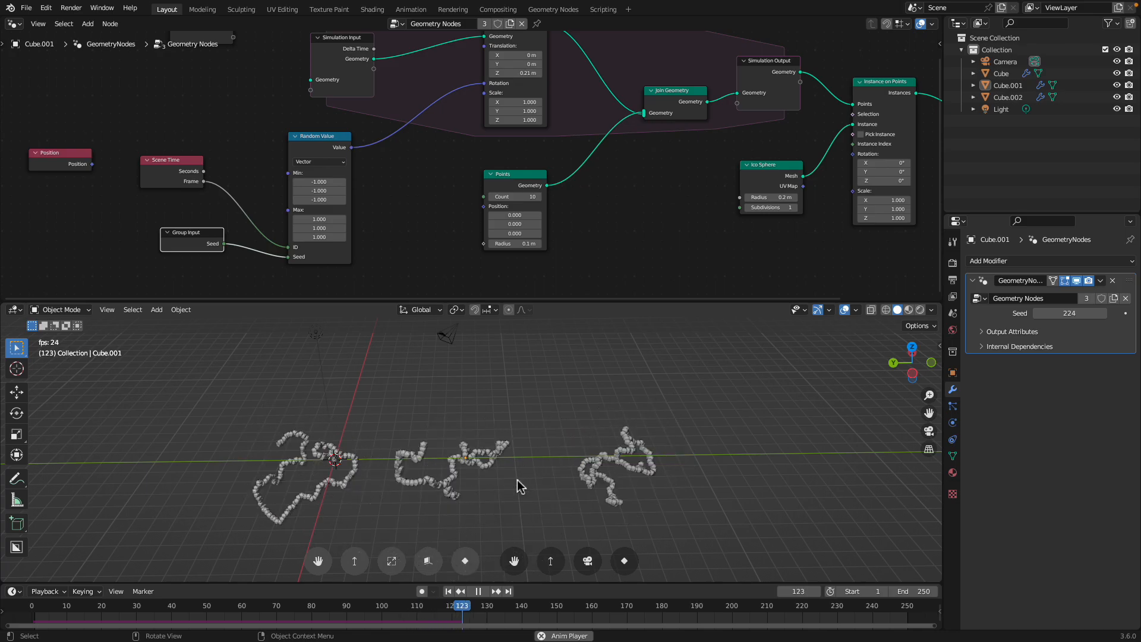
middle_click_drag(536, 454, 530, 470)
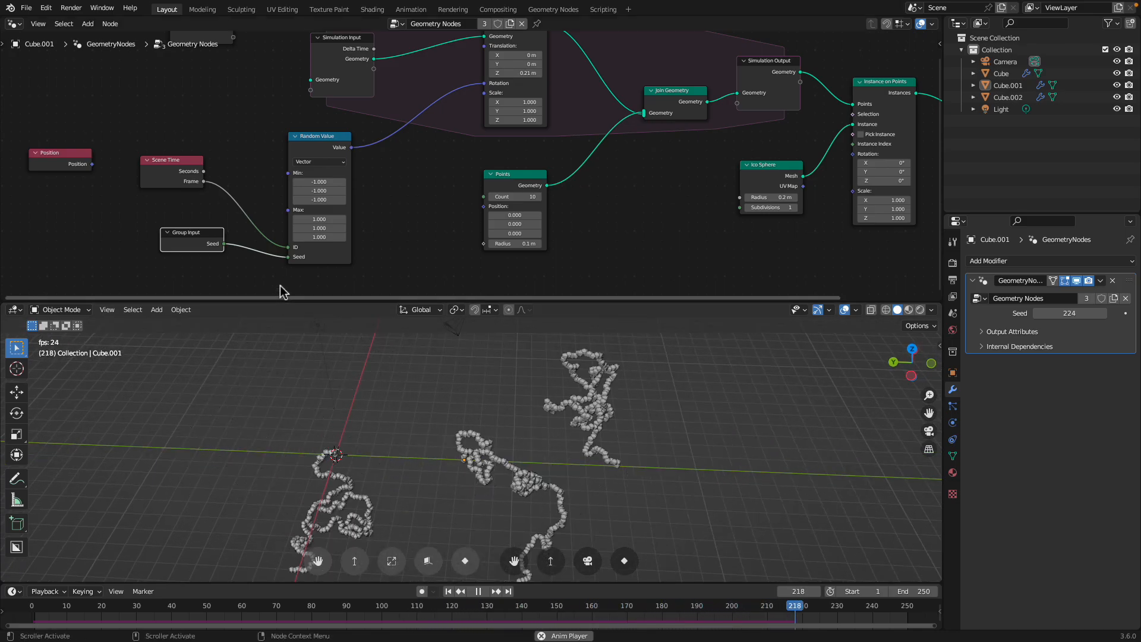
Pause the playback, save the file and nudge the Random Value node.
key("space")
scroll(395, 199, "up", 3)
scroll(395, 198, "right", 2)
key("ctrl+s")
left_click_drag(313, 179, 316, 173)
middle_click_drag(324, 169, 354, 135)
scroll(354, 137, "up", 2)
Test the simulation with Scene Time's Frame disconnected from the Random Value's ID, and reconnect the two sockets.
left_click_drag(276, 240, 263, 227)
key("space")
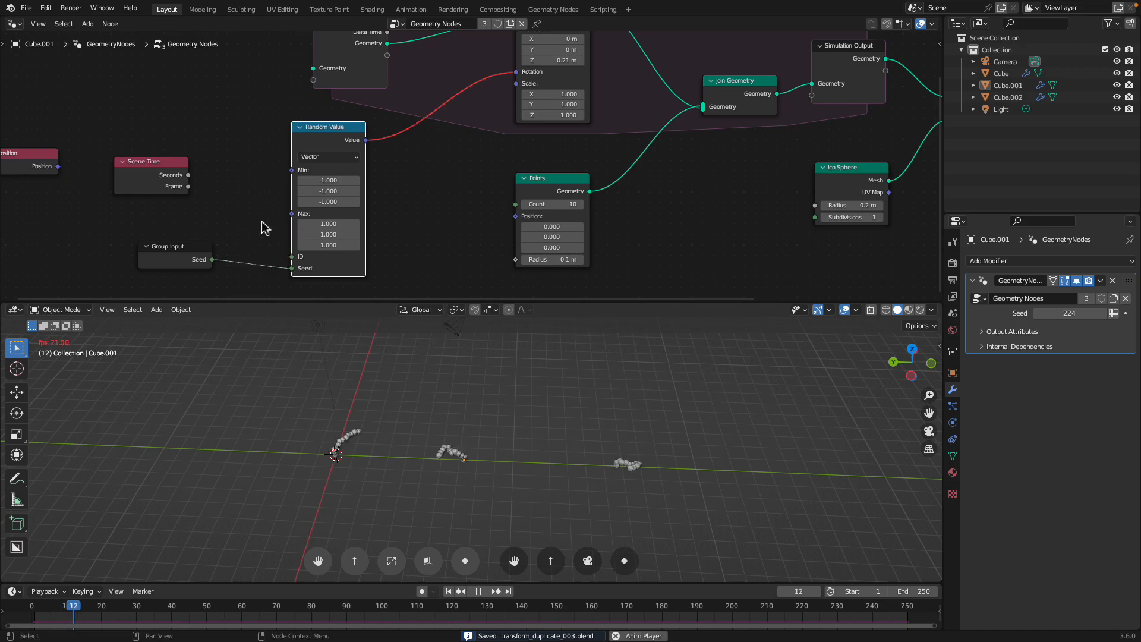
left_click(448, 591)
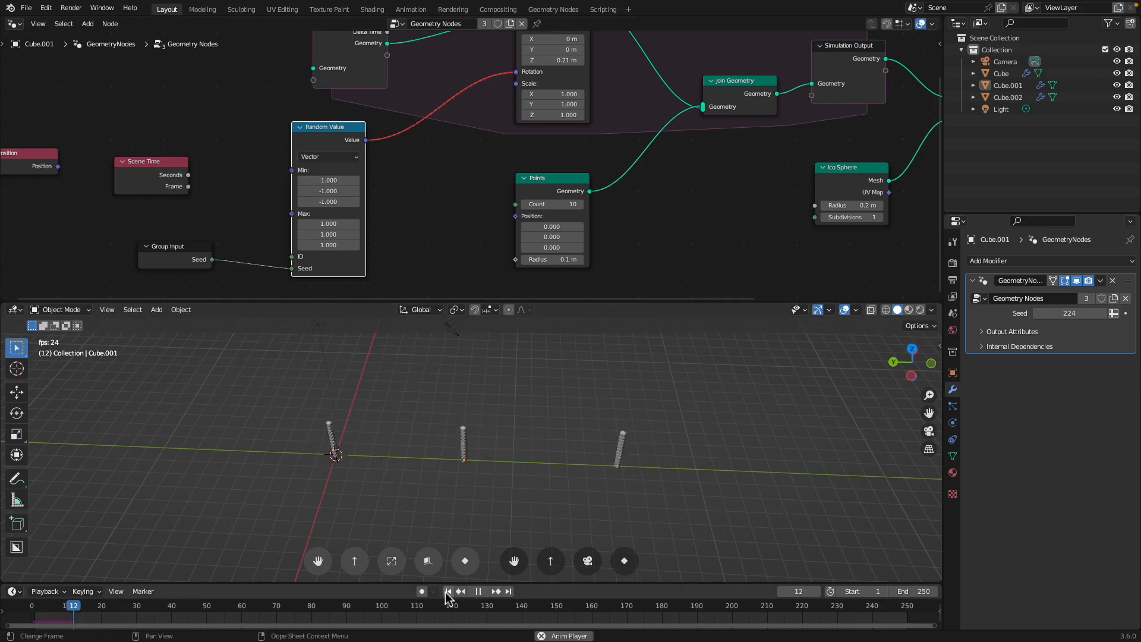
middle_click_drag(450, 556, 408, 457)
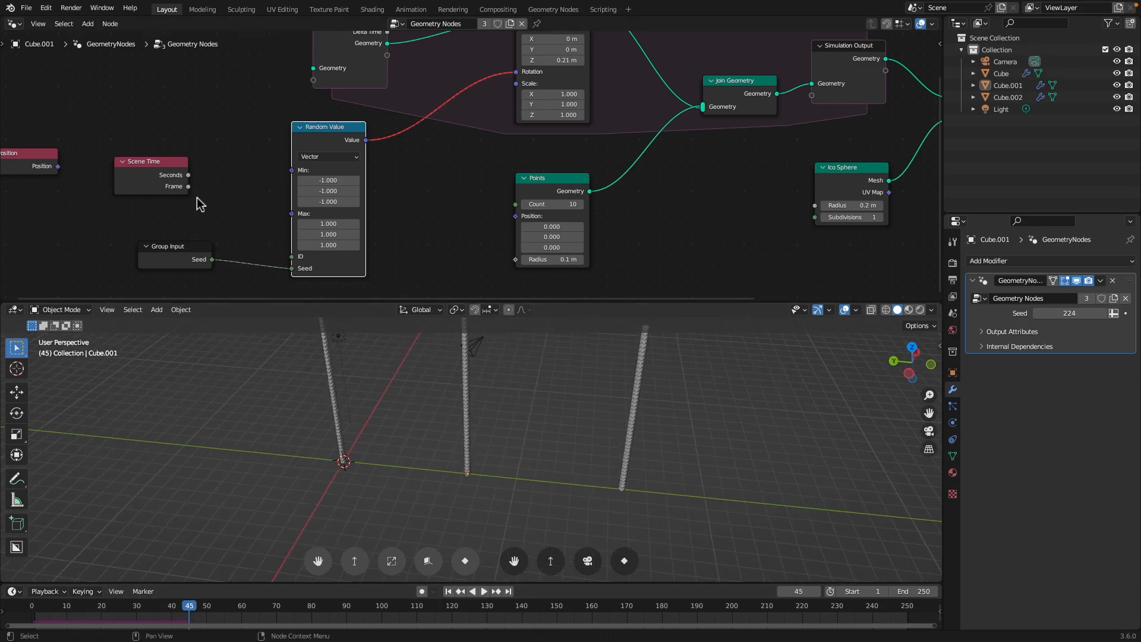
left_click_drag(291, 261, 292, 257)
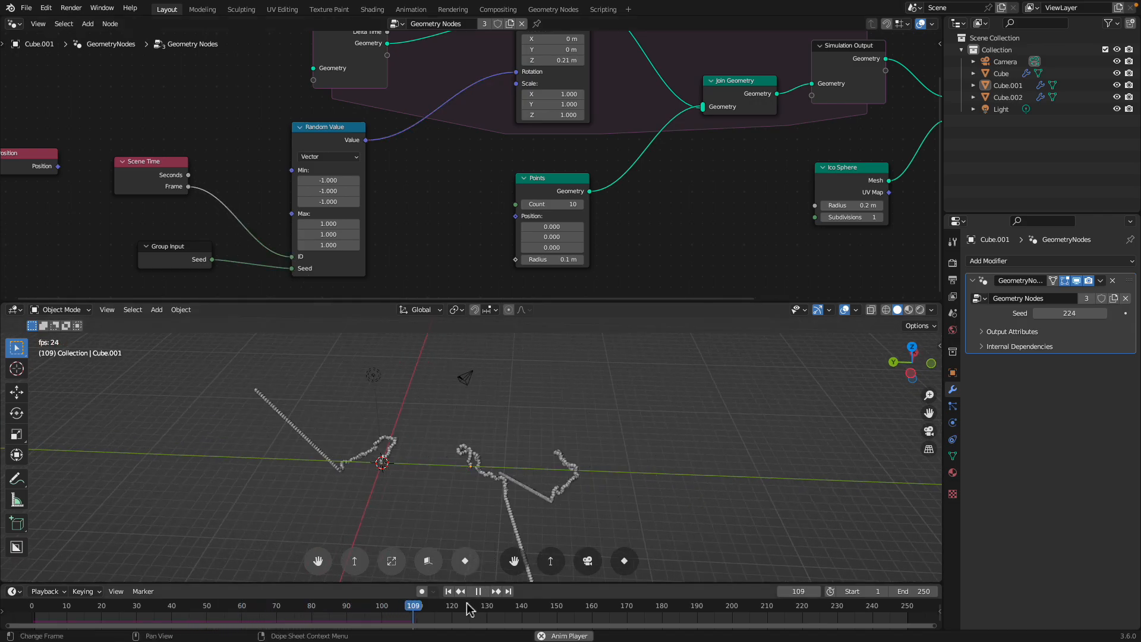
Replay the simulation of the three chains from the first frame, pause it and save the file.
left_click(449, 592)
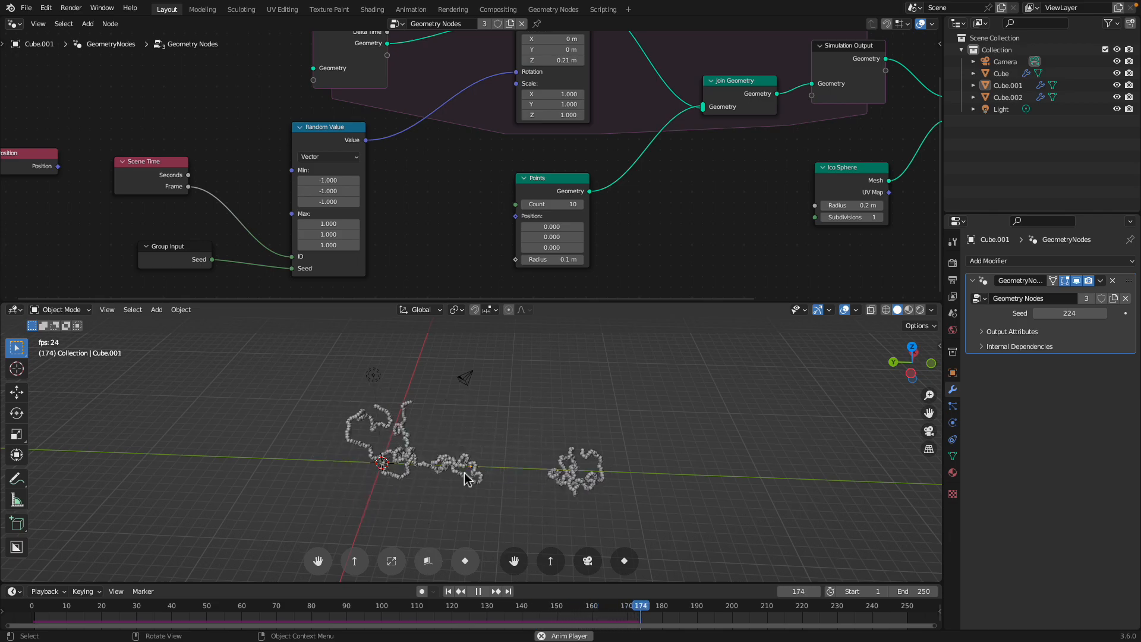
key("space")
key("ctrl+s")
Shift the Random Value node slightly closer to Transform Geometry and resume the playback.
middle_click_drag(420, 223, 393, 248)
scroll(393, 247, "down", 1)
left_click_drag(306, 174, 318, 169)
middle_click_drag(339, 202, 360, 187)
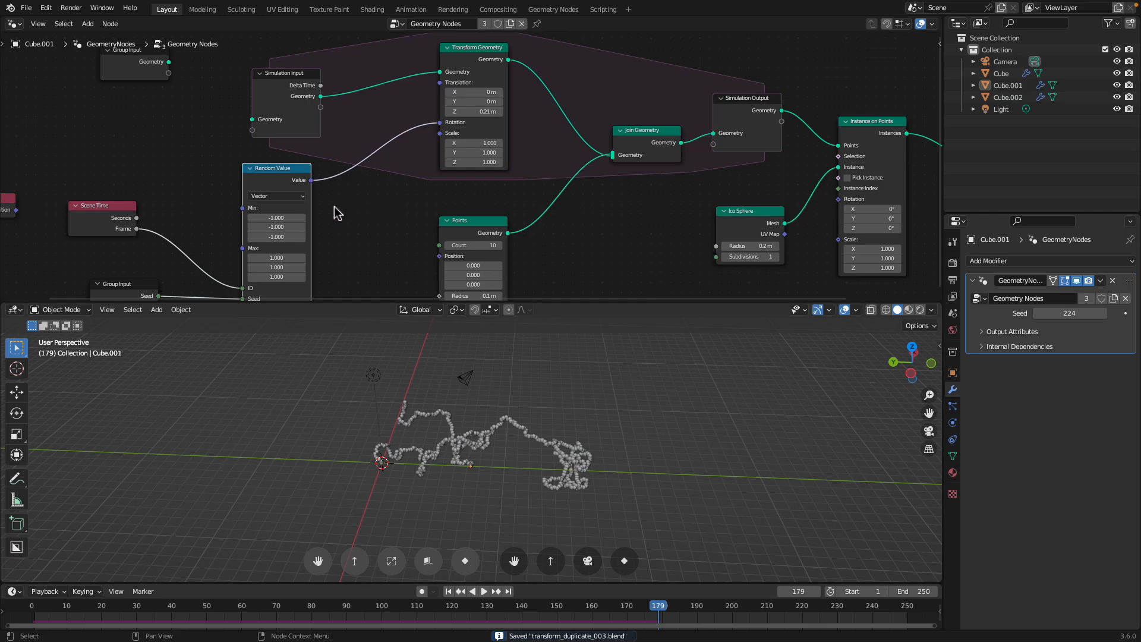
key("space")
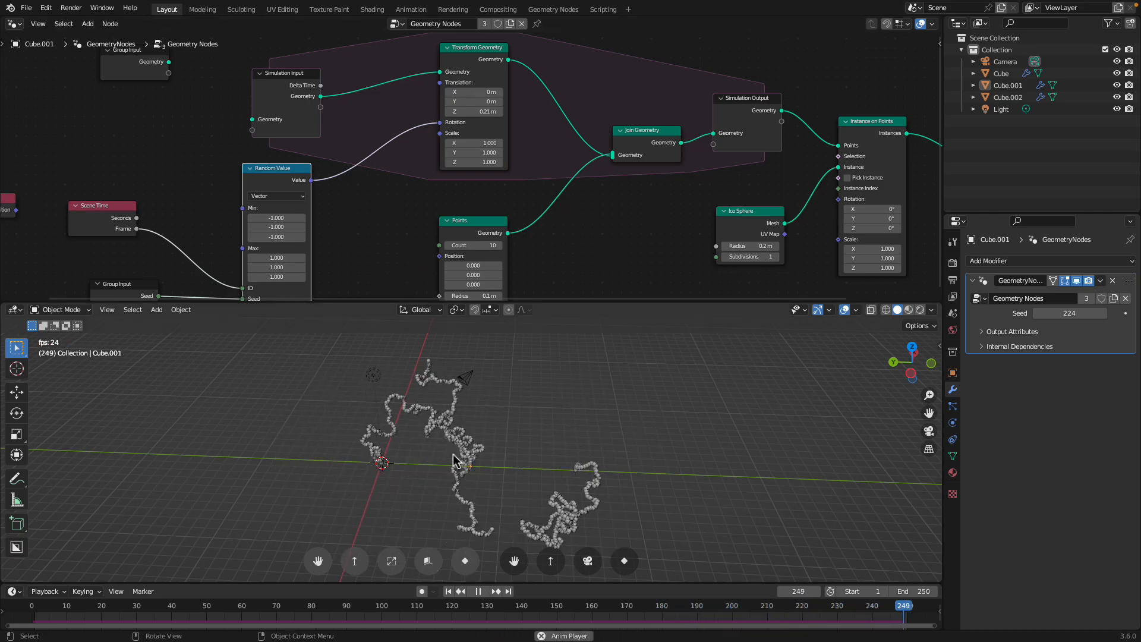
Watch the three chains grow from a new viewing angle and pause the playback.
middle_click_drag(422, 465, 405, 469)
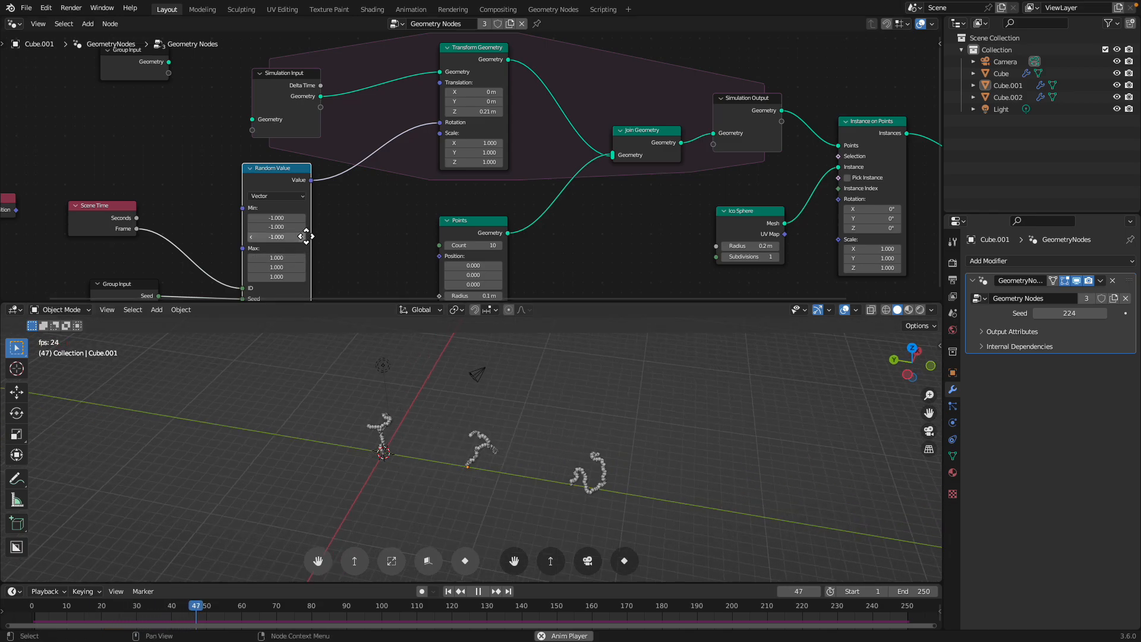
middle_click_drag(309, 237, 303, 227)
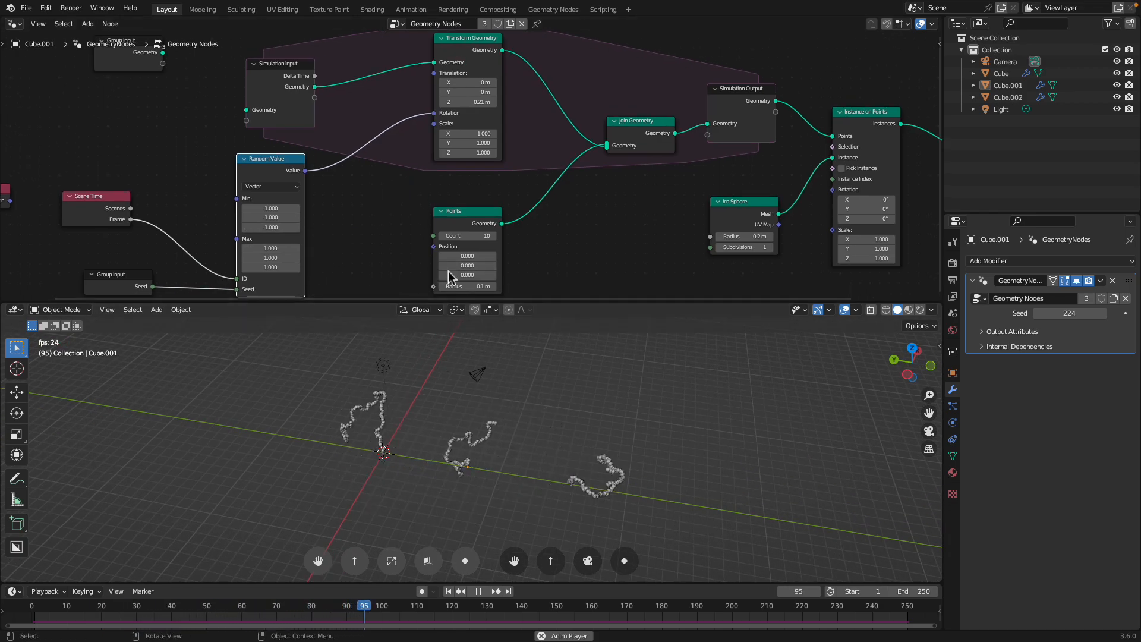
key("space")
middle_click_drag(390, 211, 378, 241)
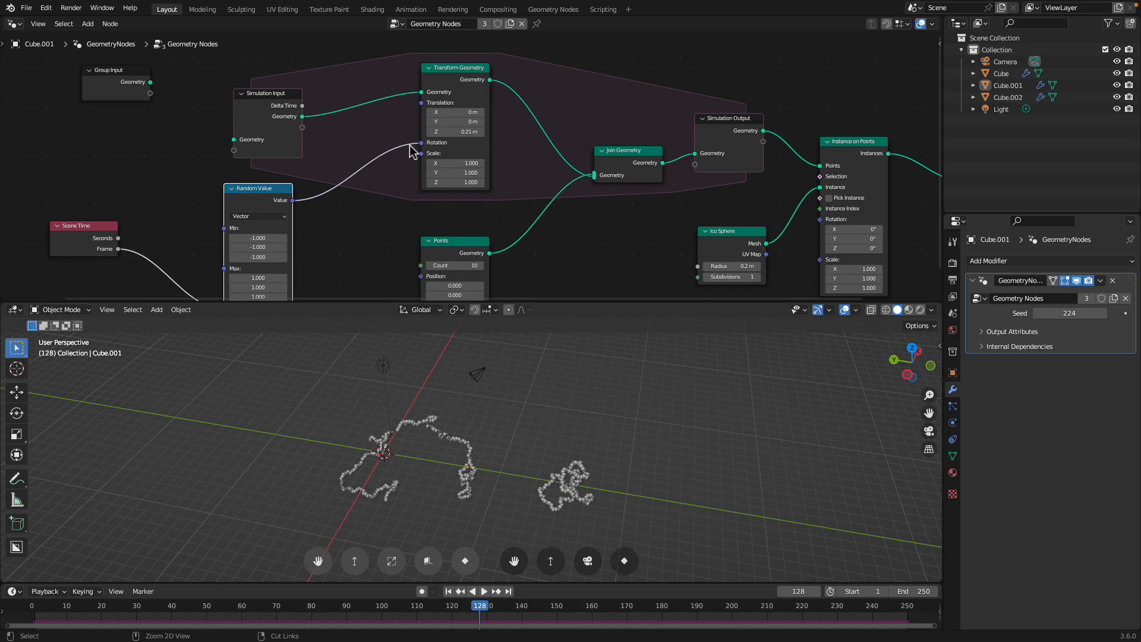
Tidy the node layout by repositioning the Simulation Input, Transform Geometry, Join Geometry and Points nodes, and save the file.
left_click_drag(285, 101, 291, 74)
left_click_drag(460, 88, 453, 83)
left_click_drag(616, 152, 605, 132)
left_click_drag(466, 247, 446, 232)
scroll(563, 212, "down", 2)
middle_click_drag(563, 212, 505, 199)
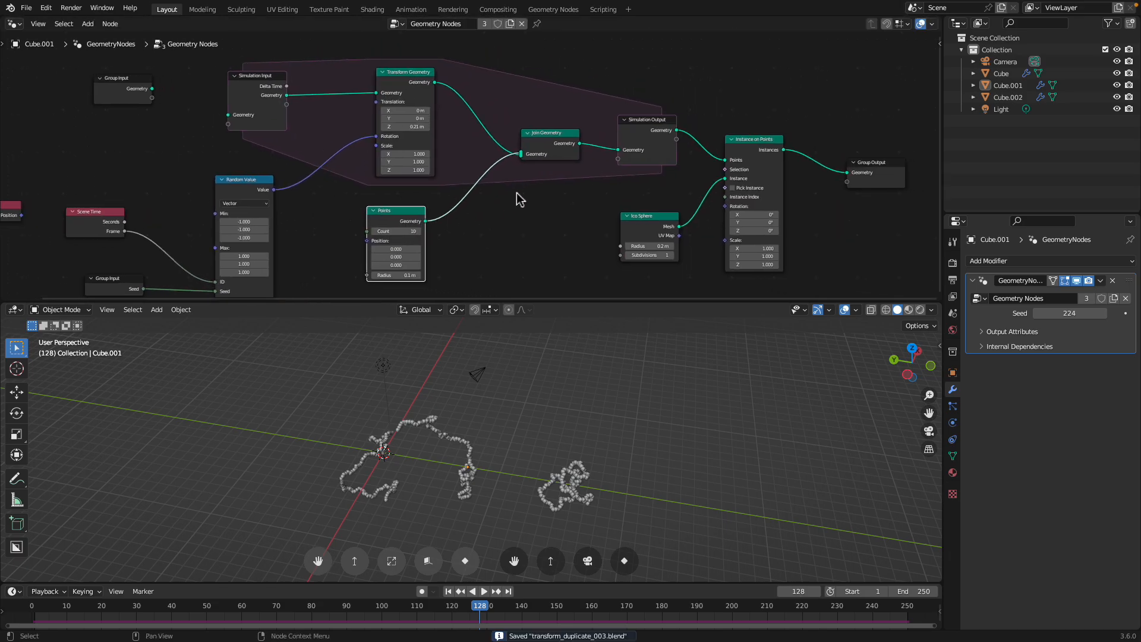
Reposition Simulation Output, Instance on Points, Ico Sphere and Join Geometry, and play the simulation briefly.
left_click_drag(654, 126, 645, 131)
left_click_drag(751, 153, 746, 143)
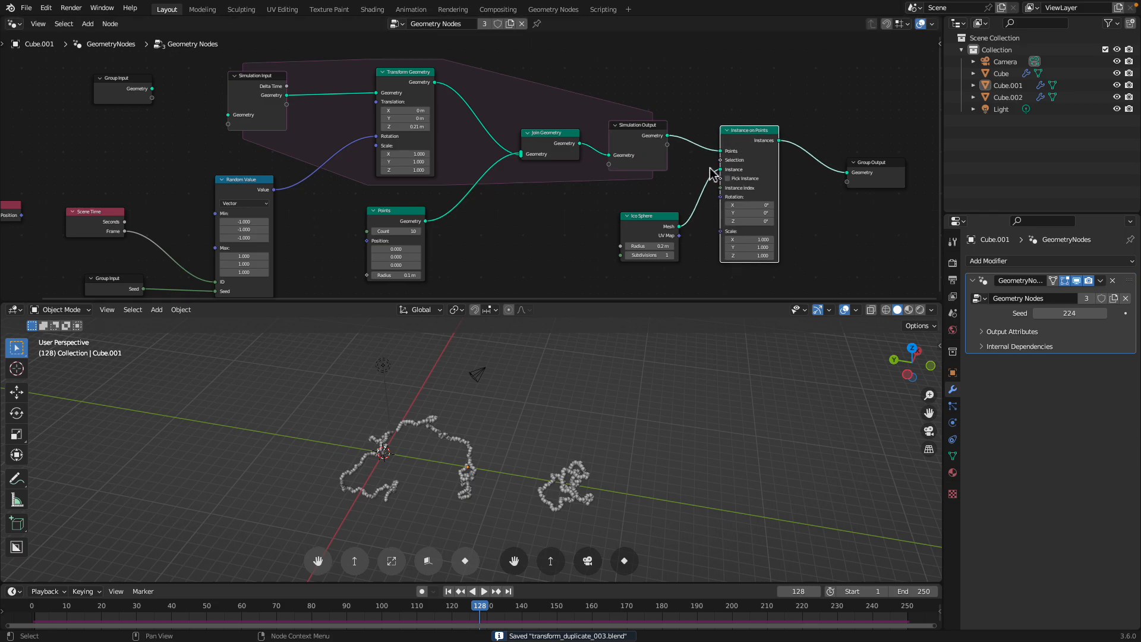
left_click_drag(655, 214, 646, 206)
scroll(642, 205, "up", 1)
left_click_drag(558, 143, 513, 138)
key("space")
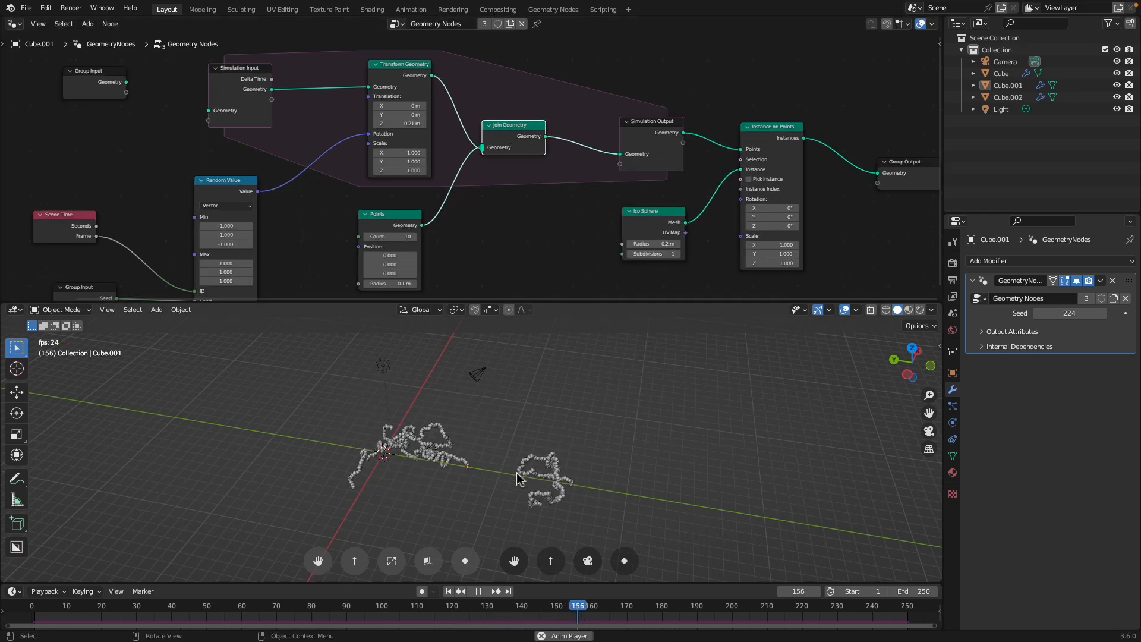
key("space")
Insert a Set Position node between Join Geometry and Simulation Output.
key("shift+a")
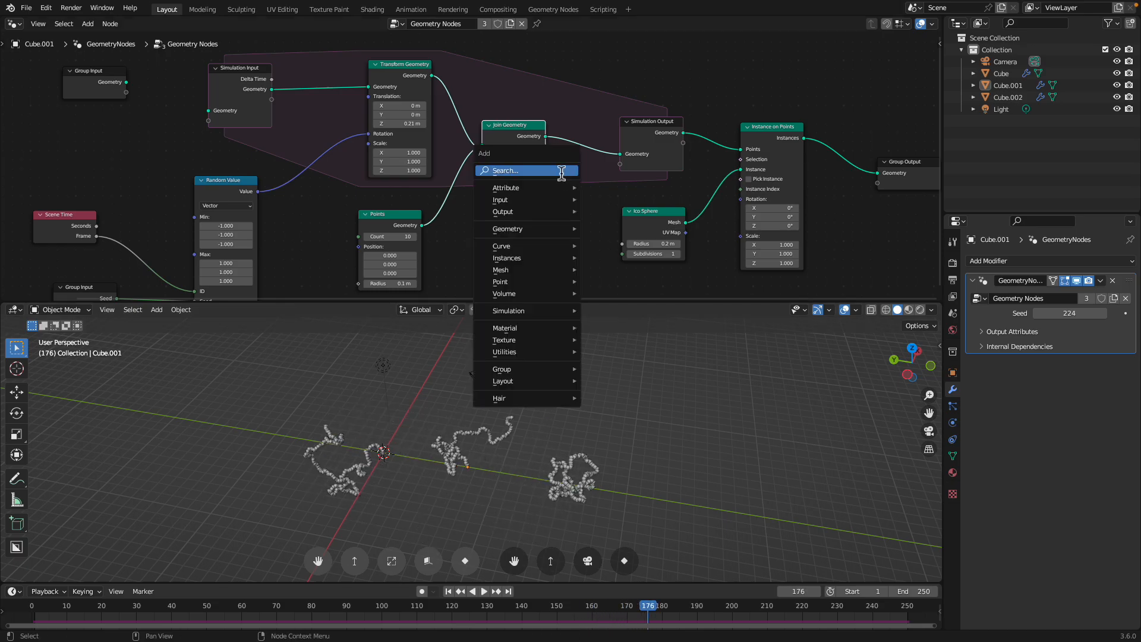
type("set the po")
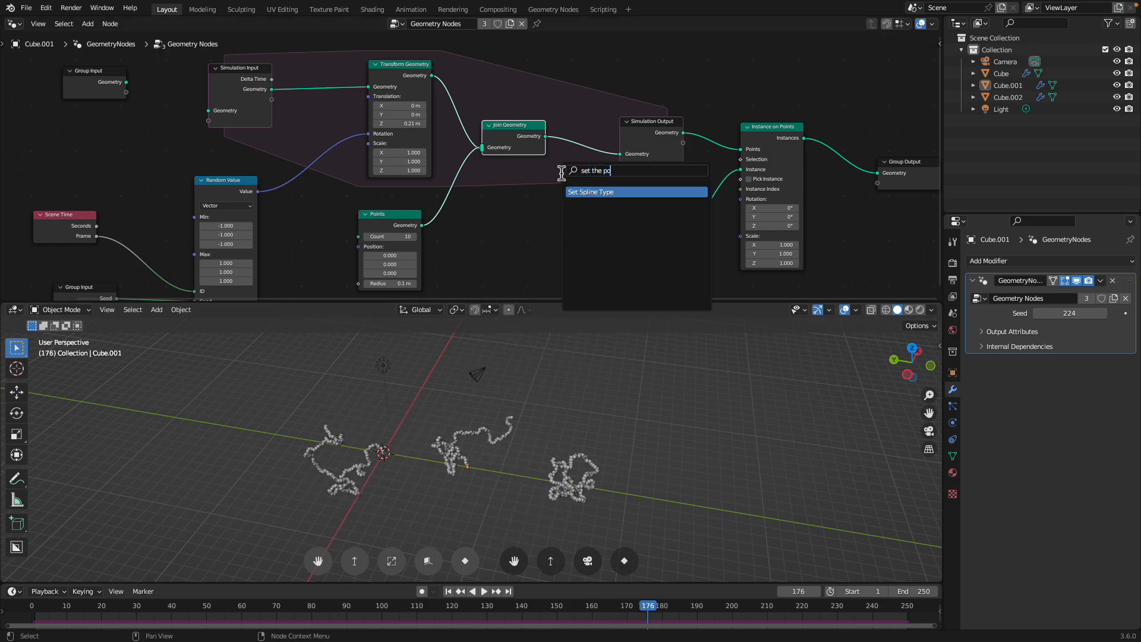
key("BackSpace")
key("BackSpace")
key("BackSpace")
key("BackSpace")
key("BackSpace")
key("BackSpace")
type("pos")
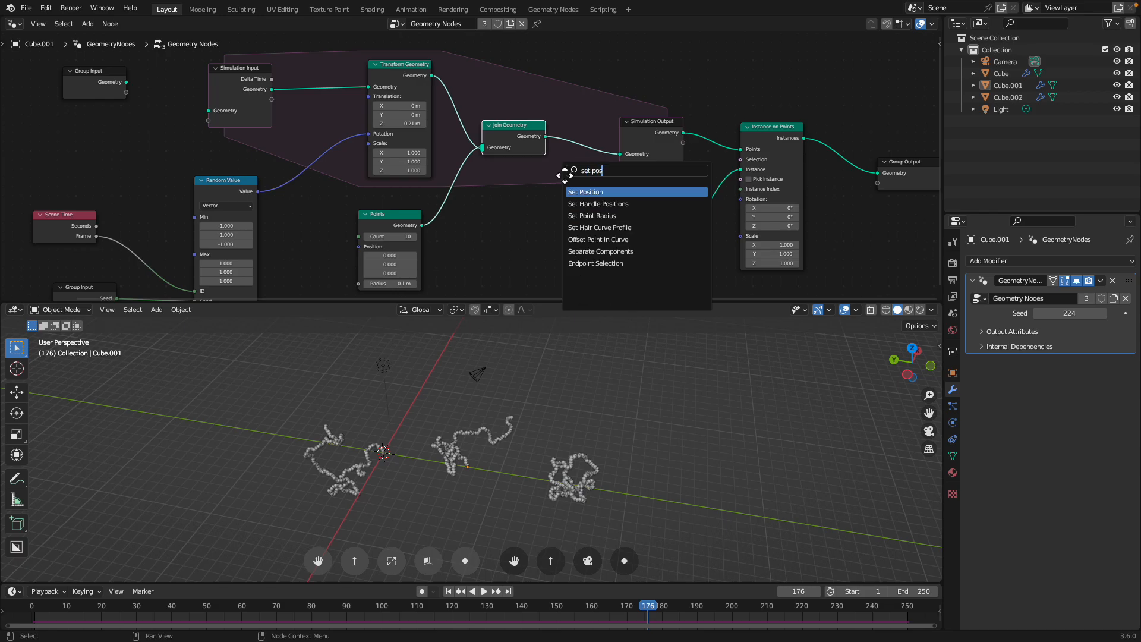
key("Return")
left_click(585, 127)
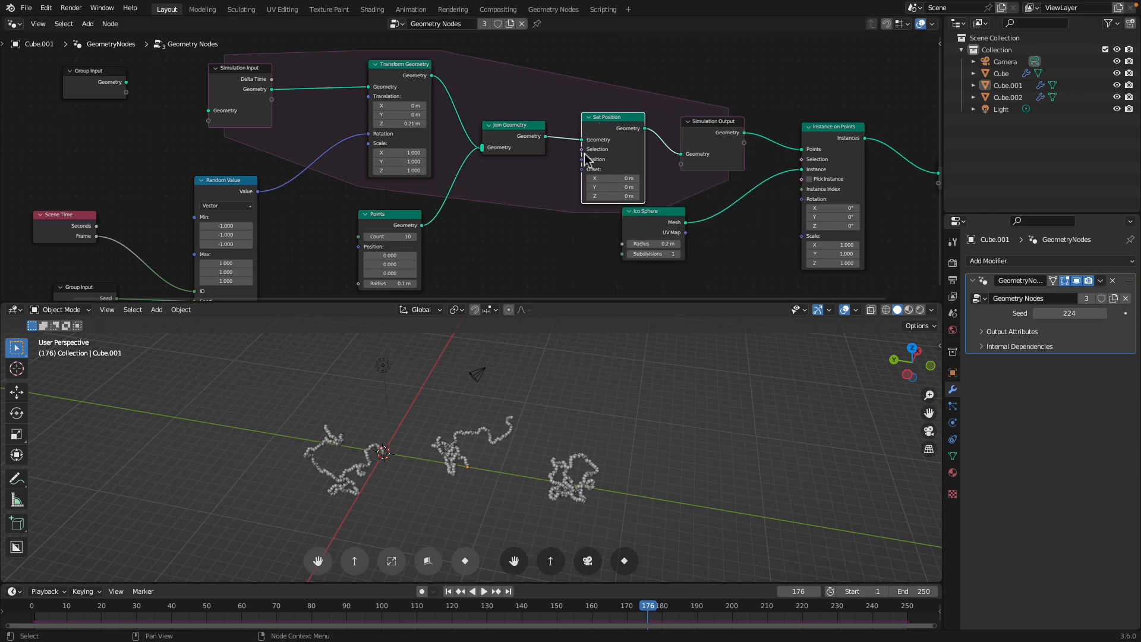
Connect Random Value to Set Position's Position, mute Transform Geometry and replay the simulation from the first frame.
left_click_drag(260, 192, 429, 198)
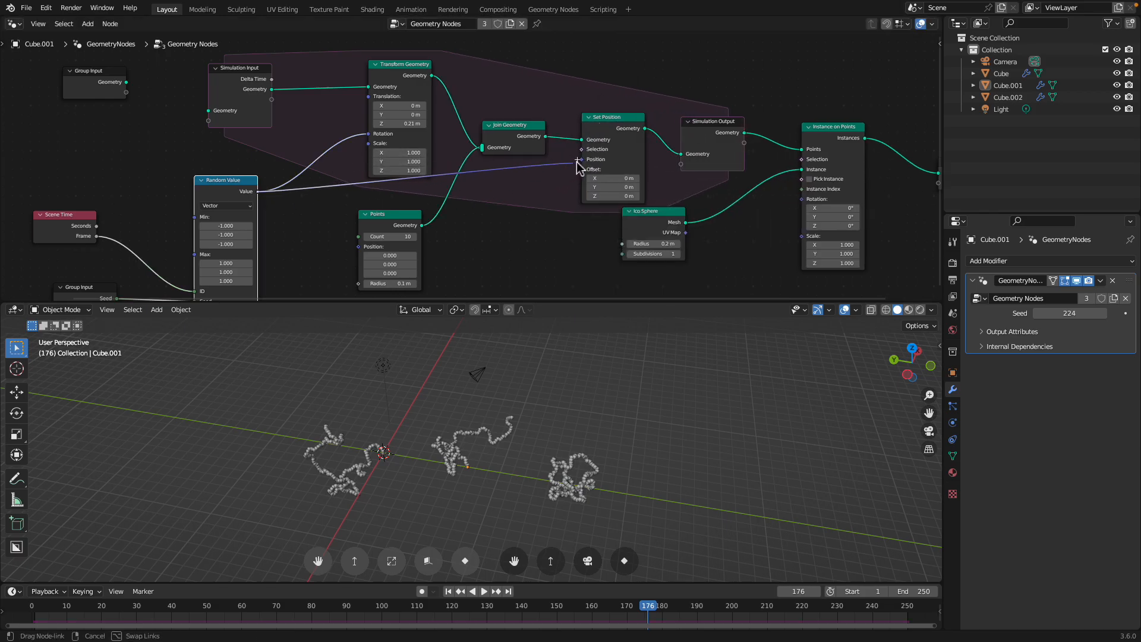
left_click(401, 71)
key("m")
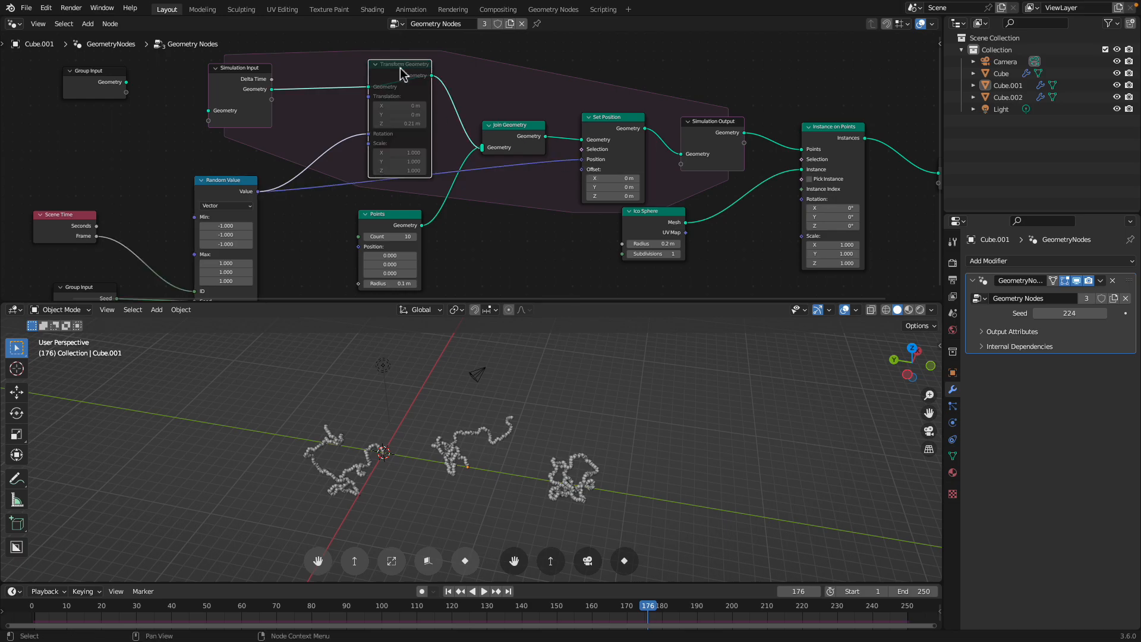
key("space")
left_click(449, 591)
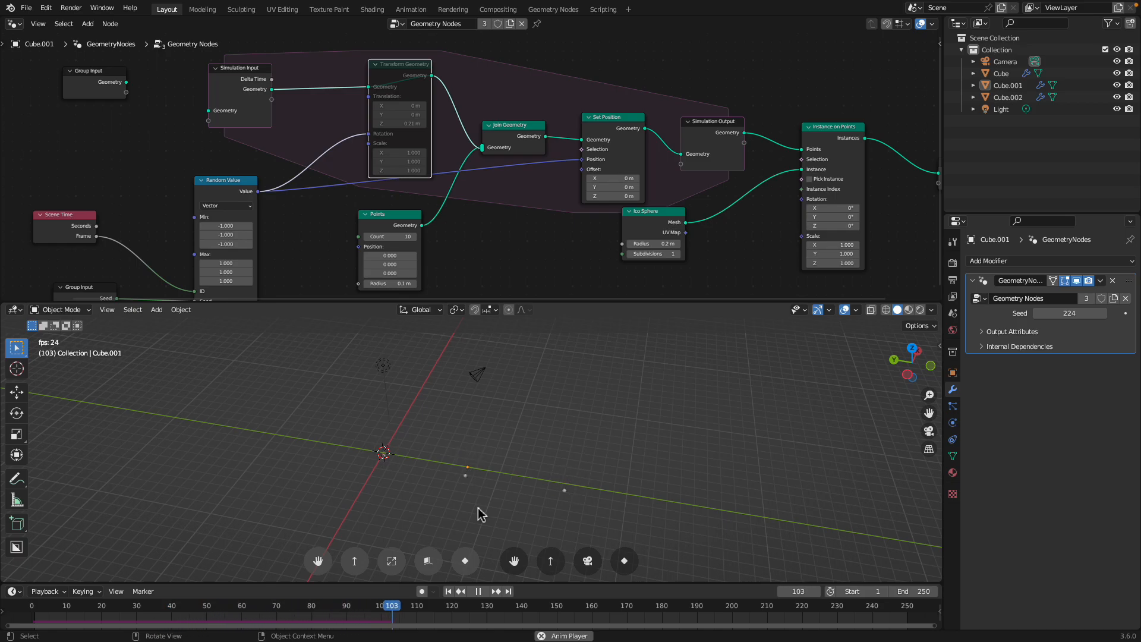
Move the Random Value link from Set Position's Position to its Offset and replay the simulation from the first frame.
left_click_drag(505, 146, 509, 141)
key("space")
scroll(548, 449, "up", 2)
left_click_drag(586, 160, 582, 169)
key("space")
middle_click_drag(557, 515, 574, 485)
scroll(575, 512, "down", 2)
left_click(449, 592)
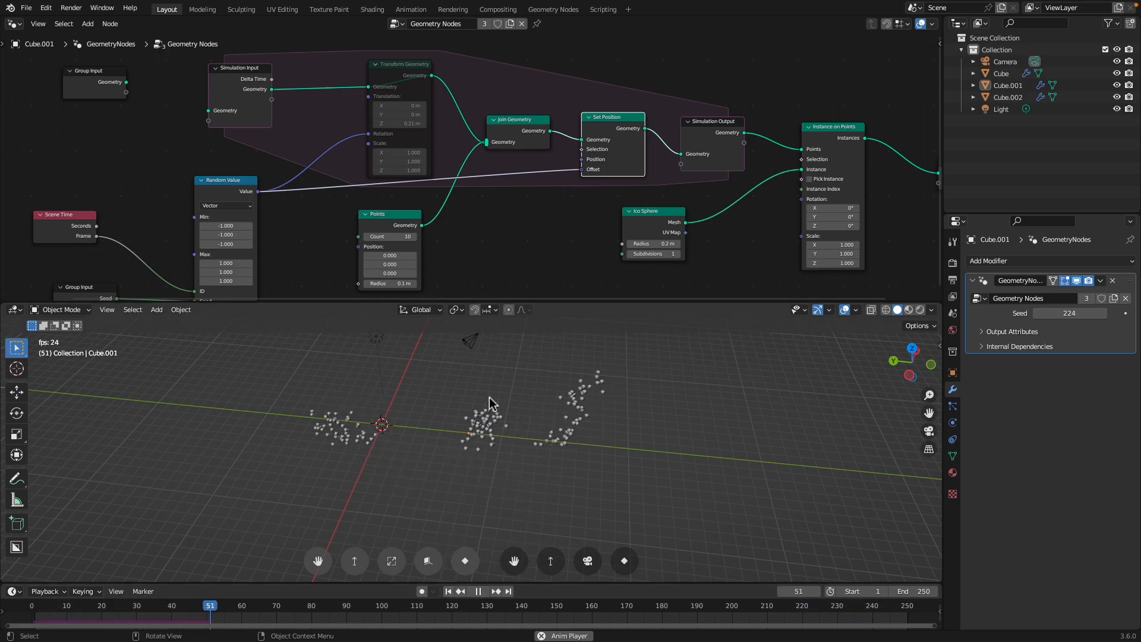
Connect Simulation Input's Geometry directly to Join Geometry and delete the muted Transform Geometry node.
middle_click_drag(488, 213, 527, 233)
scroll(505, 221, "down", 1)
left_click_drag(325, 102, 522, 157)
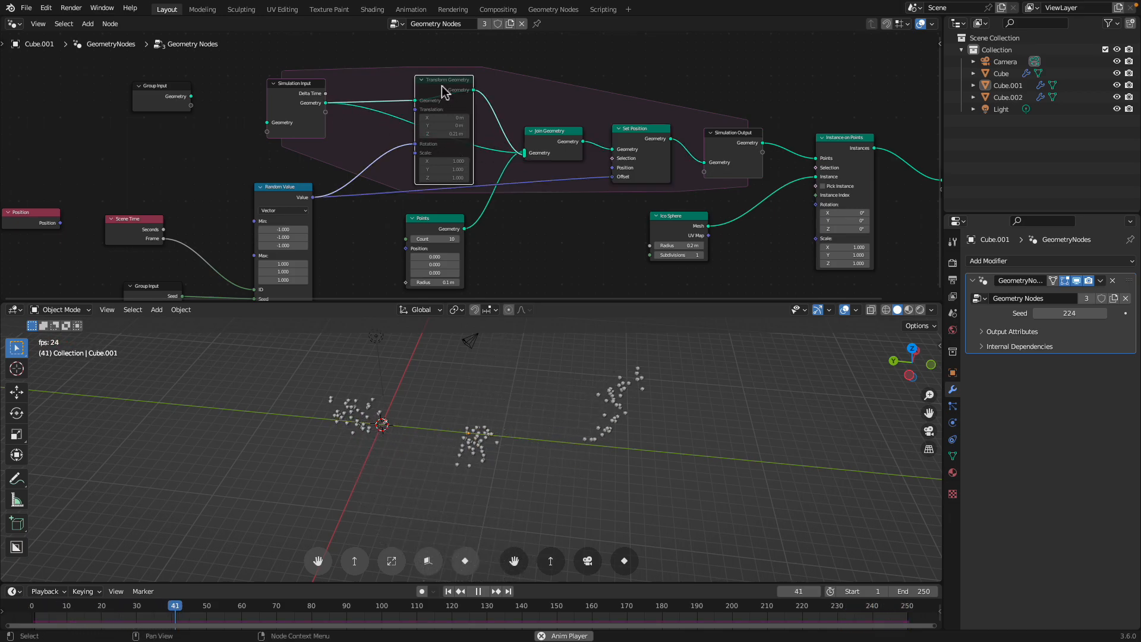
key("x")
middle_click_drag(302, 202, 305, 170)
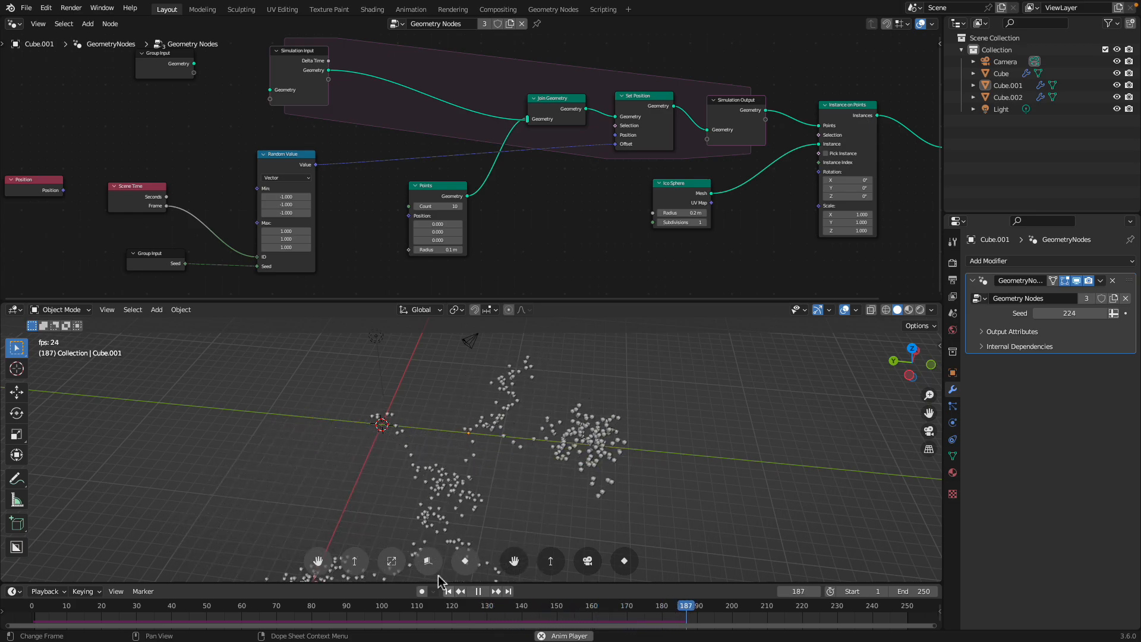
Disconnect Scene Time's Frame from the Random Value's ID and replay the simulation from the first frame.
key("space")
middle_click_drag(283, 179, 288, 174)
left_click_drag(263, 252, 222, 236)
key("space")
left_click(450, 592)
scroll(481, 533, "down", 3)
middle_click_drag(515, 494, 518, 474)
scroll(495, 424, "up", 2)
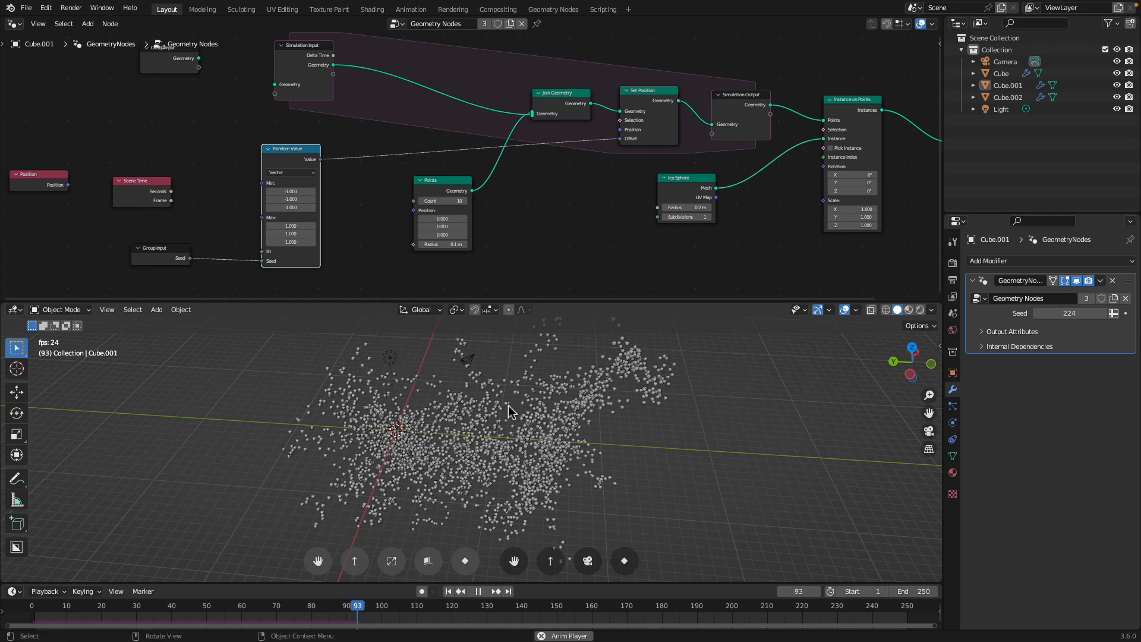
Set the Points node's count to 1 and replay the simulation from the first frame.
middle_click_drag(503, 424, 509, 425)
left_click(450, 592)
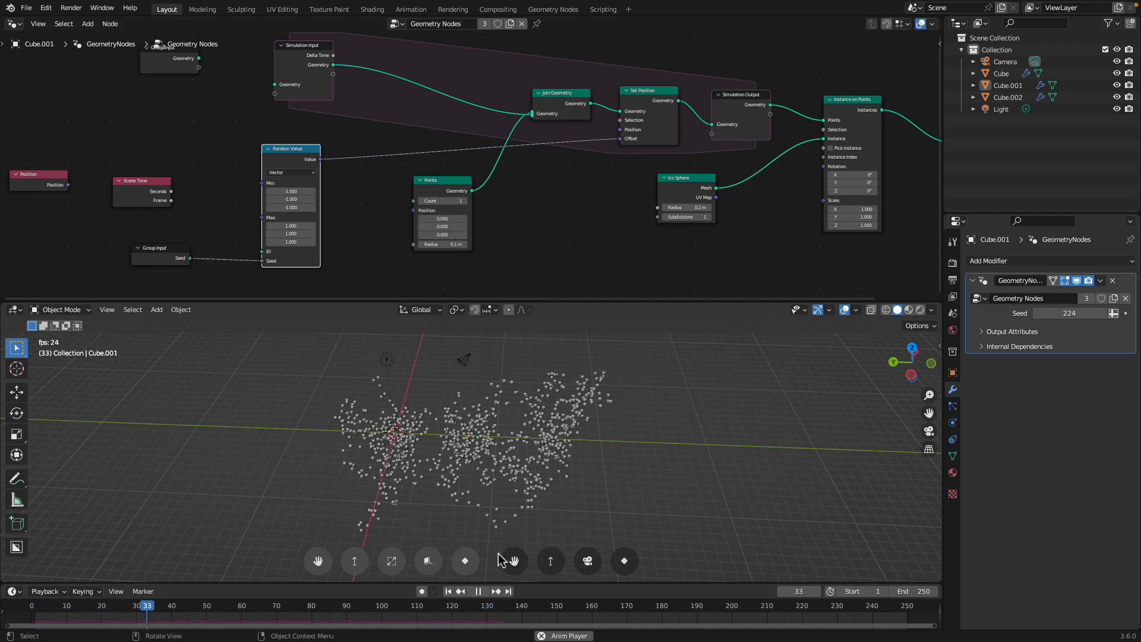
scroll(493, 498, "up", 1)
mouse_move(516, 486)
middle_mouse_down()
mouse_move(497, 480)
mouse_move(528, 475)
middle_mouse_up()
Save the project as a new incremented version named transform_duplicate_004.blend.
left_click(26, 8)
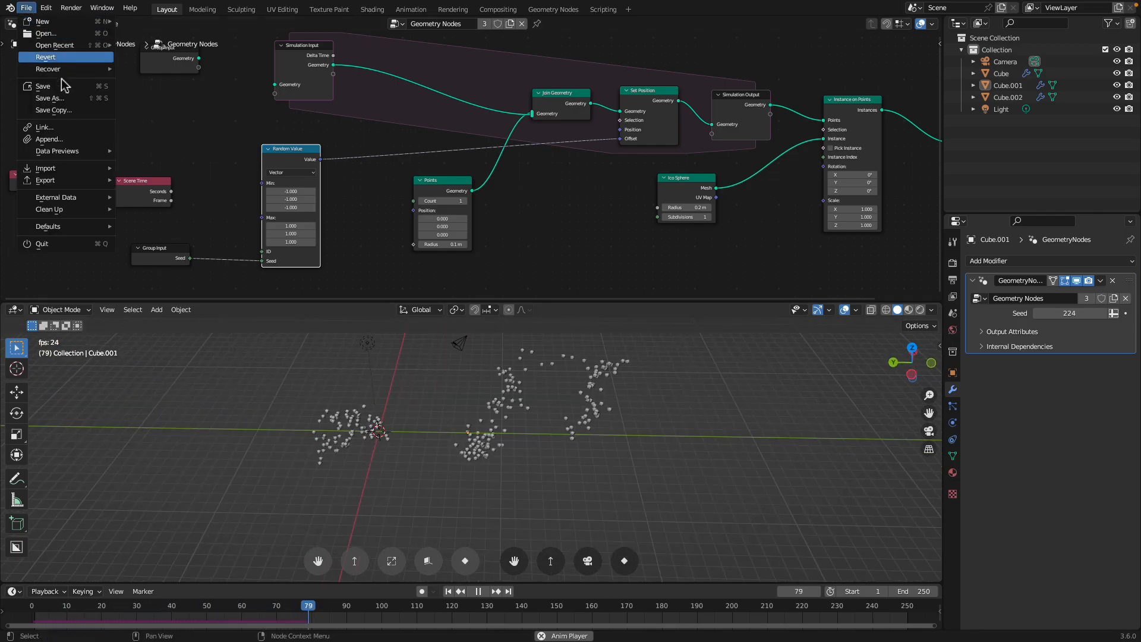
left_click(36, 94)
left_click(721, 575)
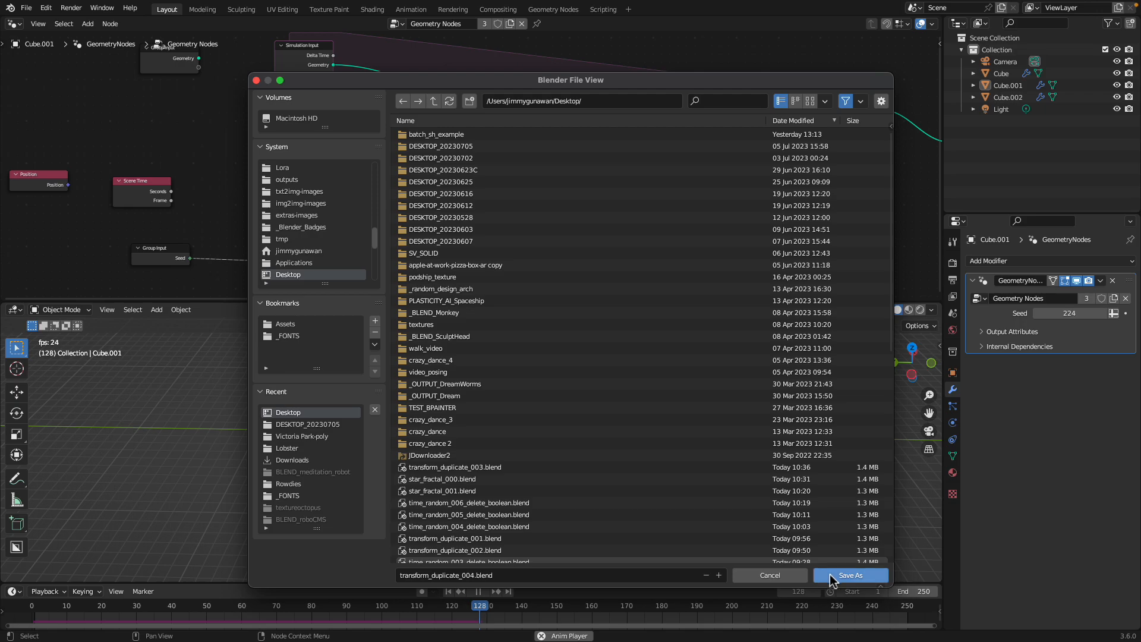
left_click(847, 575)
Select the Cube.002 object in the viewport and pause the playback.
middle_click_drag(637, 475, 538, 455)
left_click(585, 462)
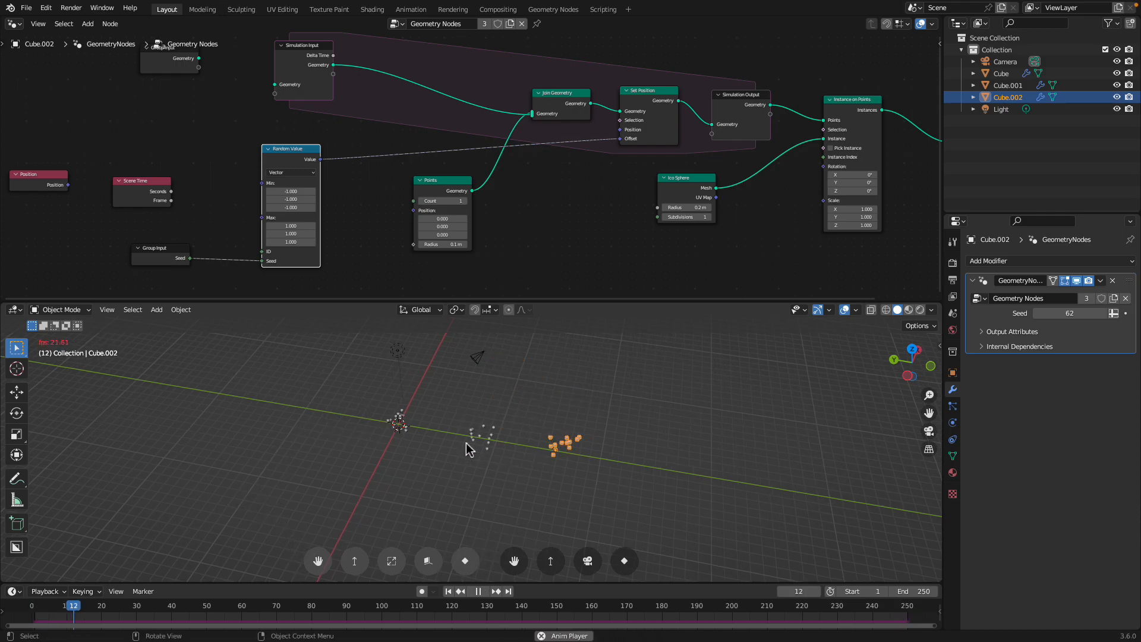
key("space")
Reposition the Points and Join Geometry nodes to open up space before Set Position.
left_click_drag(440, 183, 446, 176)
middle_click_drag(559, 118, 534, 128)
left_click_drag(530, 103, 500, 98)
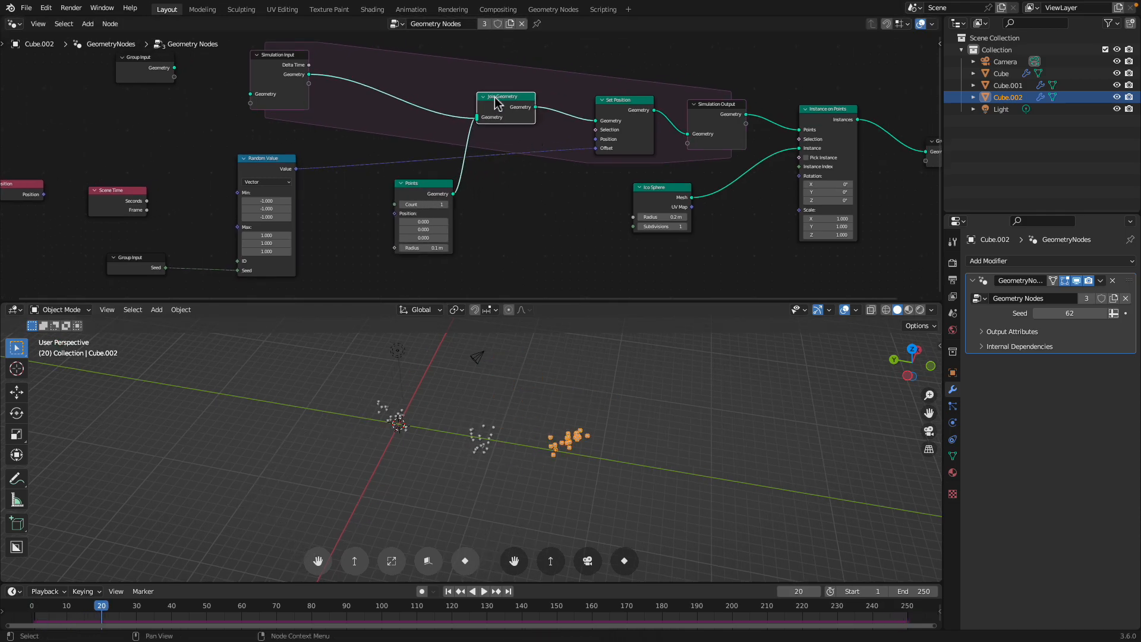
middle_click_drag(498, 105, 501, 146)
scroll(476, 147, "up", 2)
left_click_drag(430, 239, 386, 234)
middle_click_drag(438, 150, 475, 123)
scroll(475, 124, "down", 1)
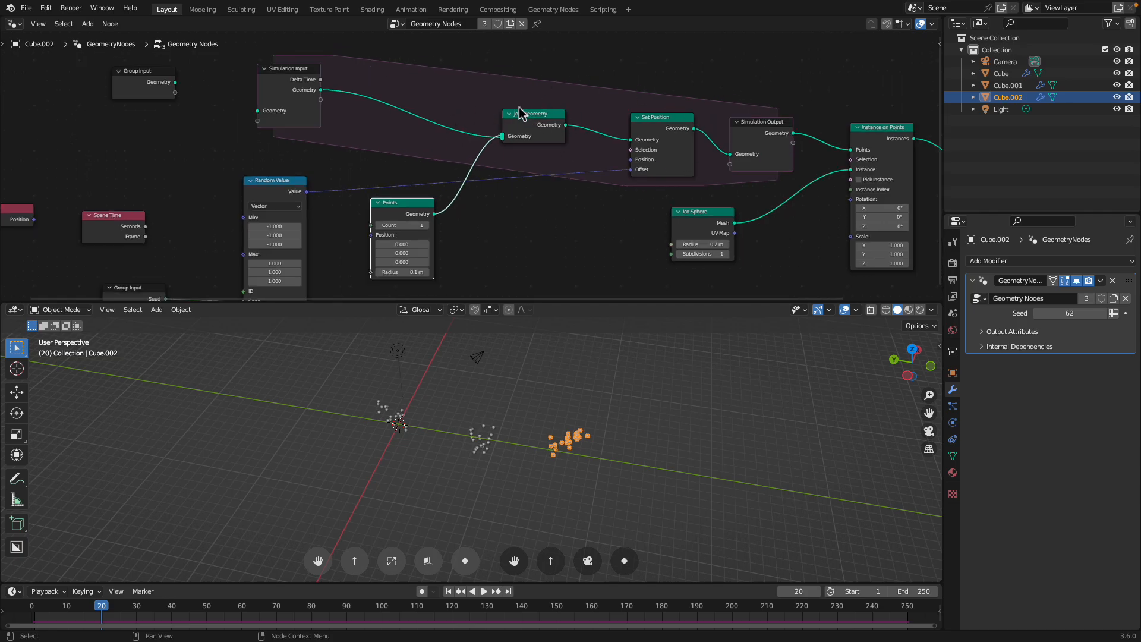
left_click_drag(501, 119, 472, 111)
left_click_drag(431, 270, 422, 272)
Replay the scattered points simulation from the first frame and pause it.
key("space")
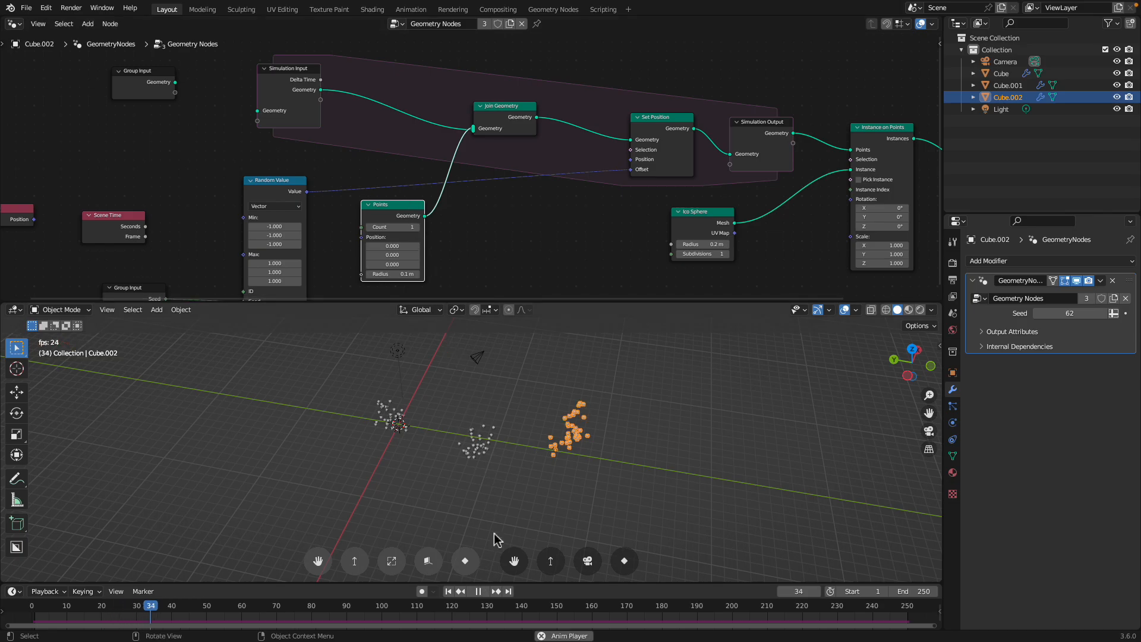
left_click(449, 592)
key("space")
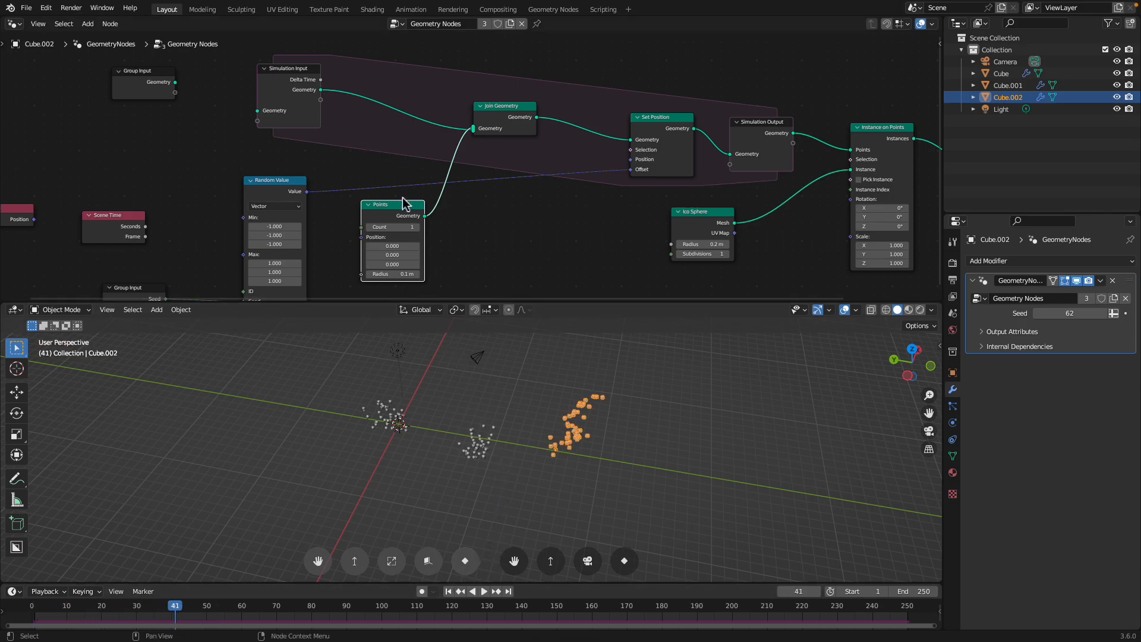
Shift the Points, Join Geometry and Set Position nodes closer to Simulation Input and resume the playback.
left_click_drag(404, 202, 392, 203)
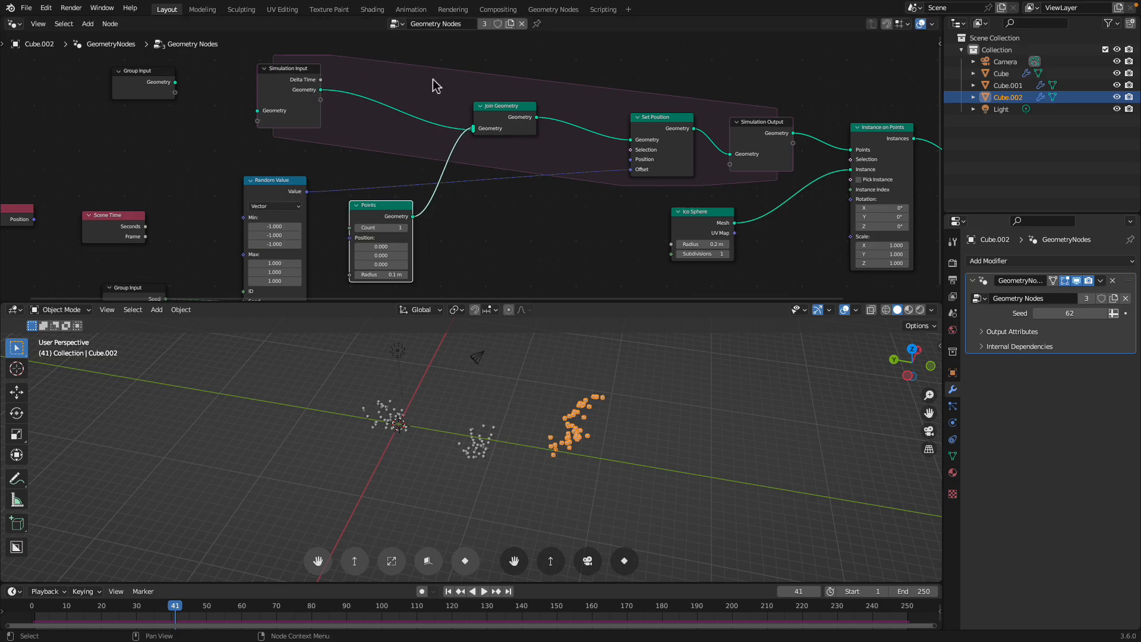
mouse_move(482, 113)
left_mouse_down()
mouse_move(450, 116)
mouse_move(472, 115)
left_mouse_up()
left_click_drag(637, 150, 551, 138)
key("space")
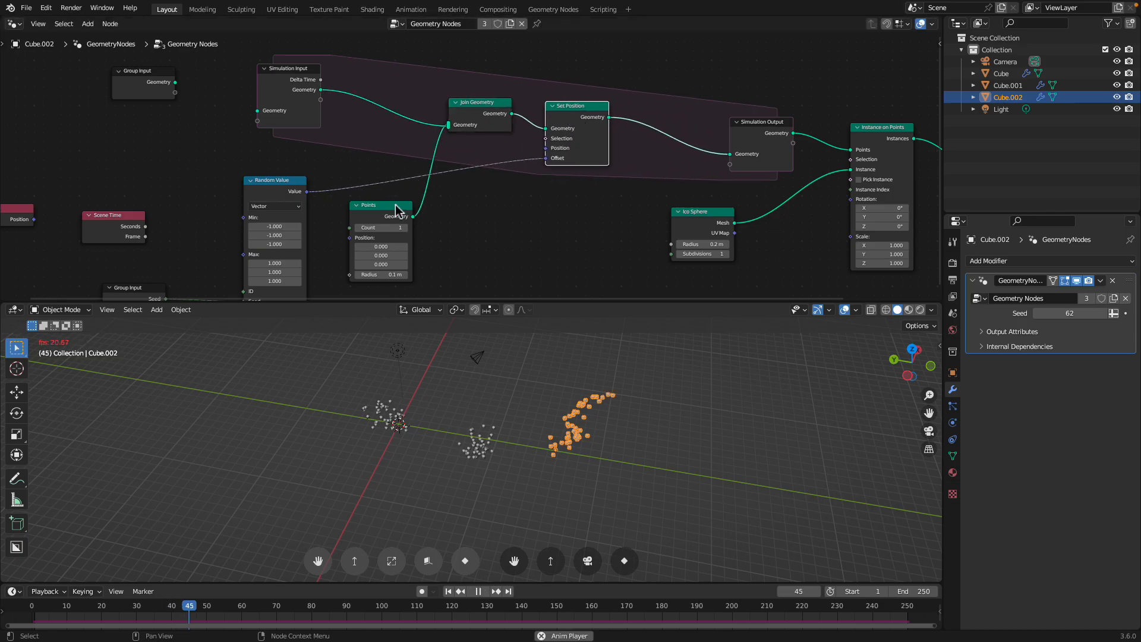
Save the file, and move the Points node away from Random Value before pausing the playback.
middle_click_drag(308, 206, 311, 166)
key("ctrl+s")
left_click_drag(398, 178, 459, 204)
key("space")
Insert a Vector Math node between Random Value and Set Position's Offset and set its operation to Scale.
key("shift+a")
type("vector")
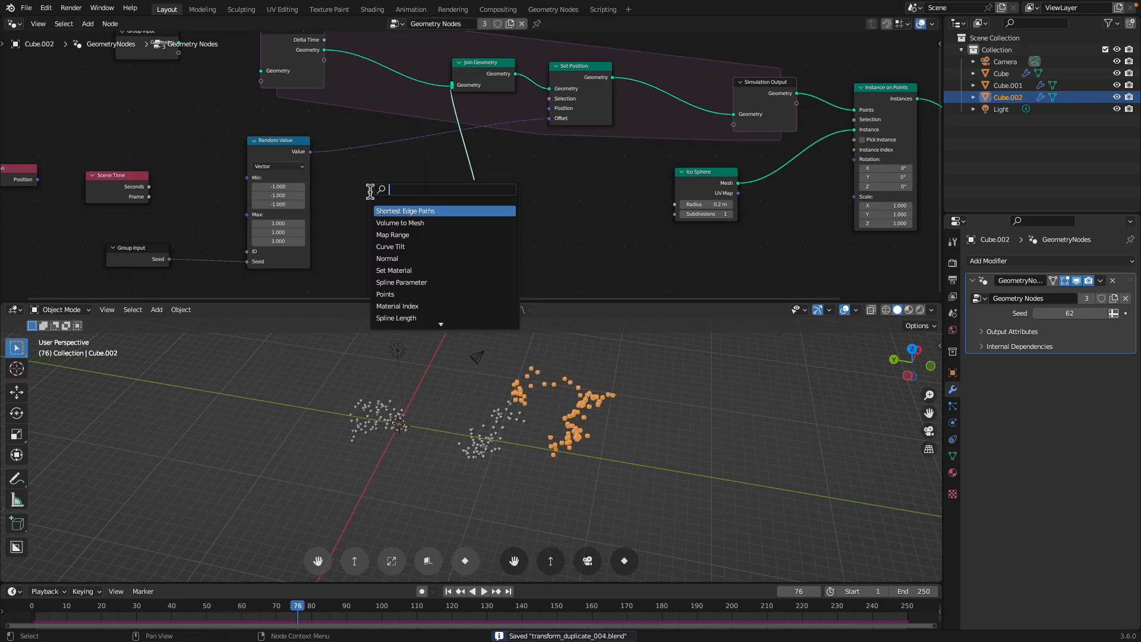
key("Down")
key("Return")
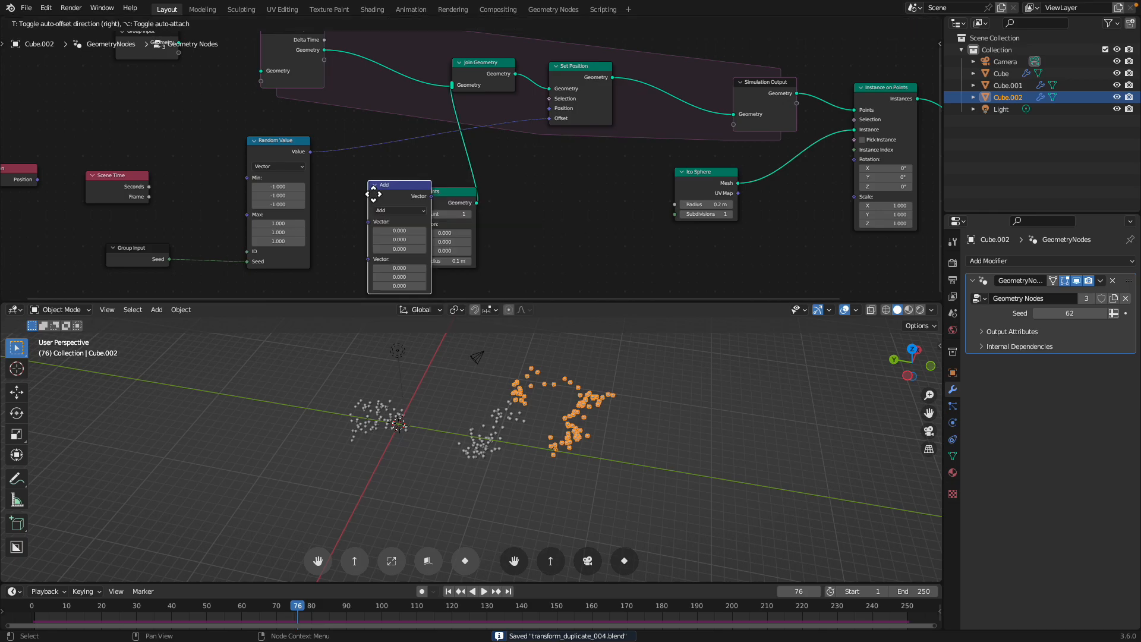
left_click(365, 149)
left_click(371, 150)
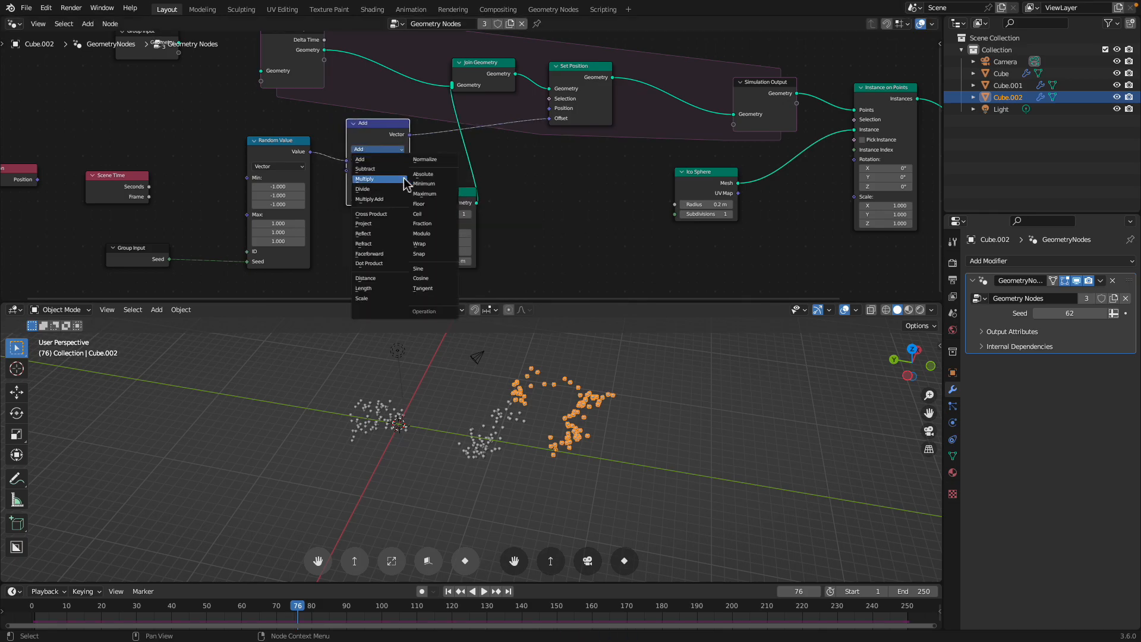
left_click(383, 299)
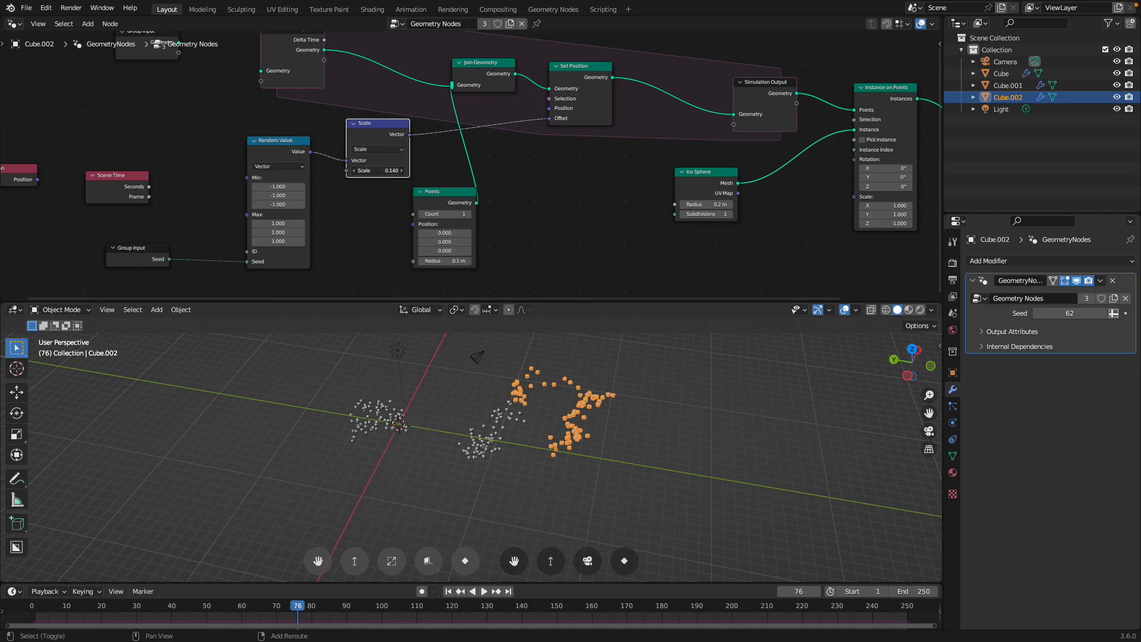
Save the file with the Vector Math scale at 0.080 and replay the simulation from the first frame.
key("ctrl+s")
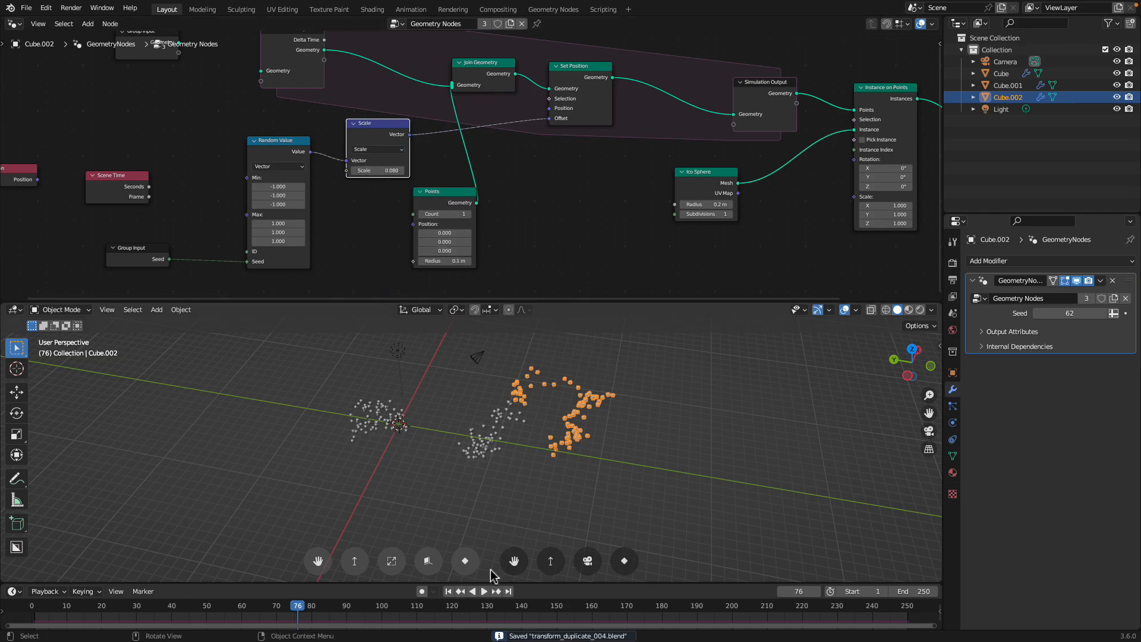
left_click(448, 591)
left_click(484, 590)
left_click(519, 517)
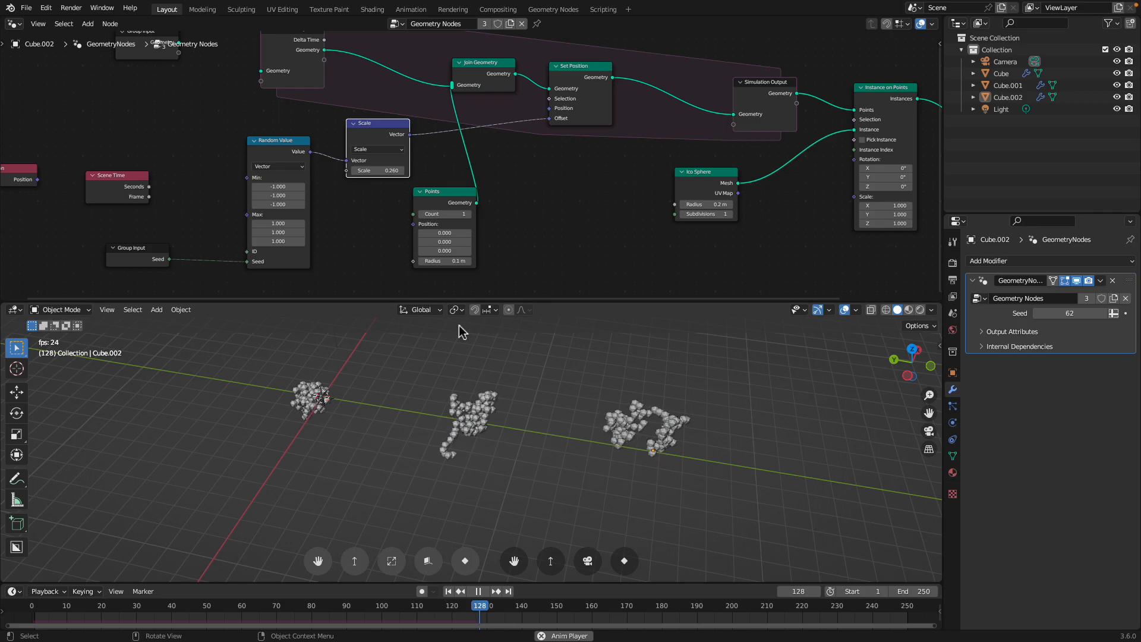
Replay the simulation from the first frame and adjust the Vector Math node's scale to 0.220 during playback.
mouse_move(556, 461)
middle_mouse_down()
mouse_move(585, 461)
mouse_move(565, 482)
middle_mouse_up()
left_click(450, 591)
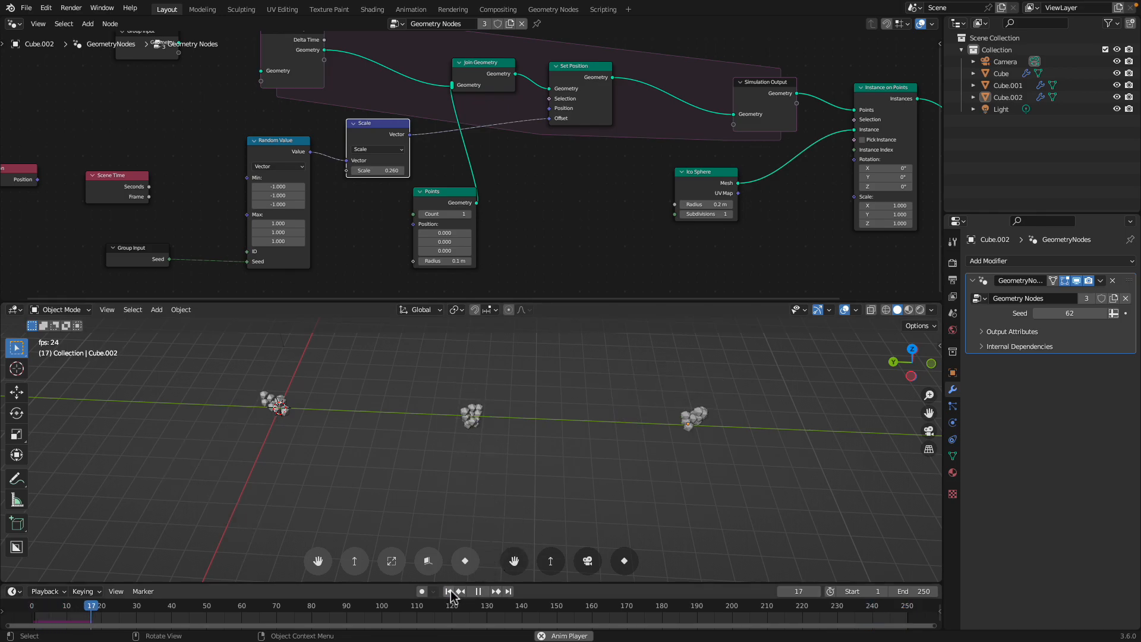
mouse_move(386, 171)
left_mouse_down()
mouse_move(405, 171)
mouse_move(385, 172)
left_mouse_up()
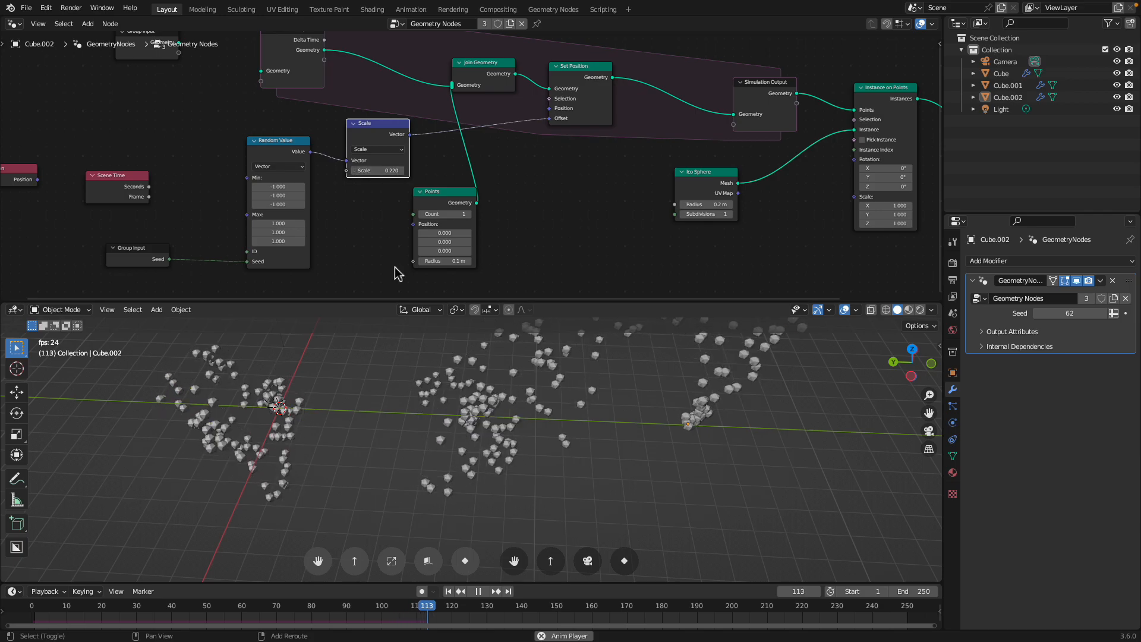
Replay the simulation from the first frame and set the Vector Math node's scale to 0.310 during playback.
left_click(449, 591)
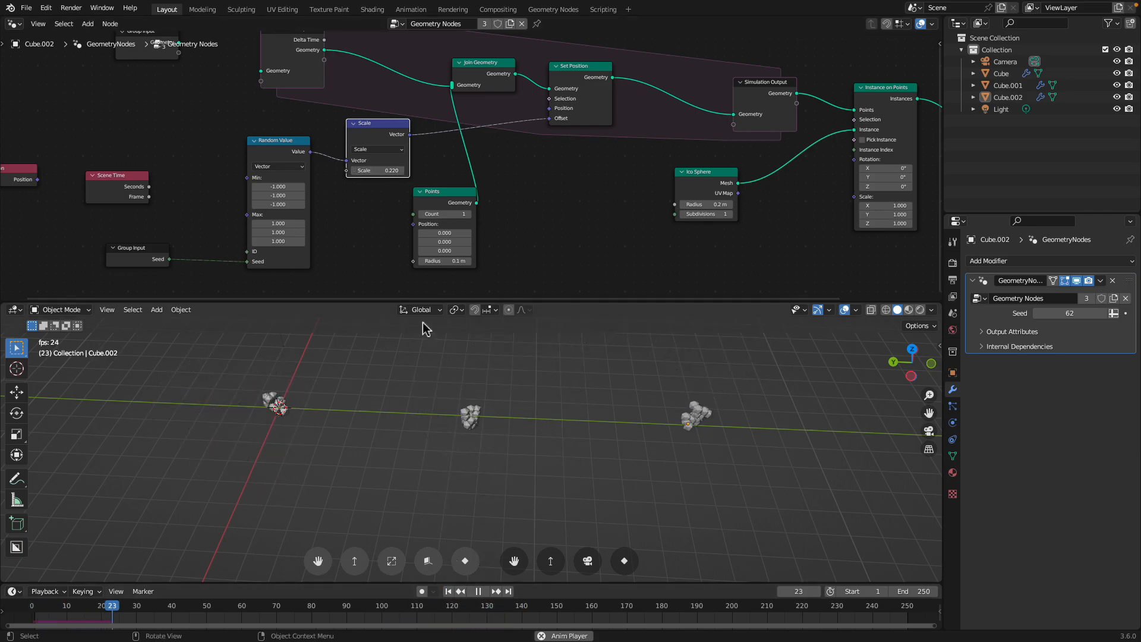
left_click_drag(384, 172, 392, 171)
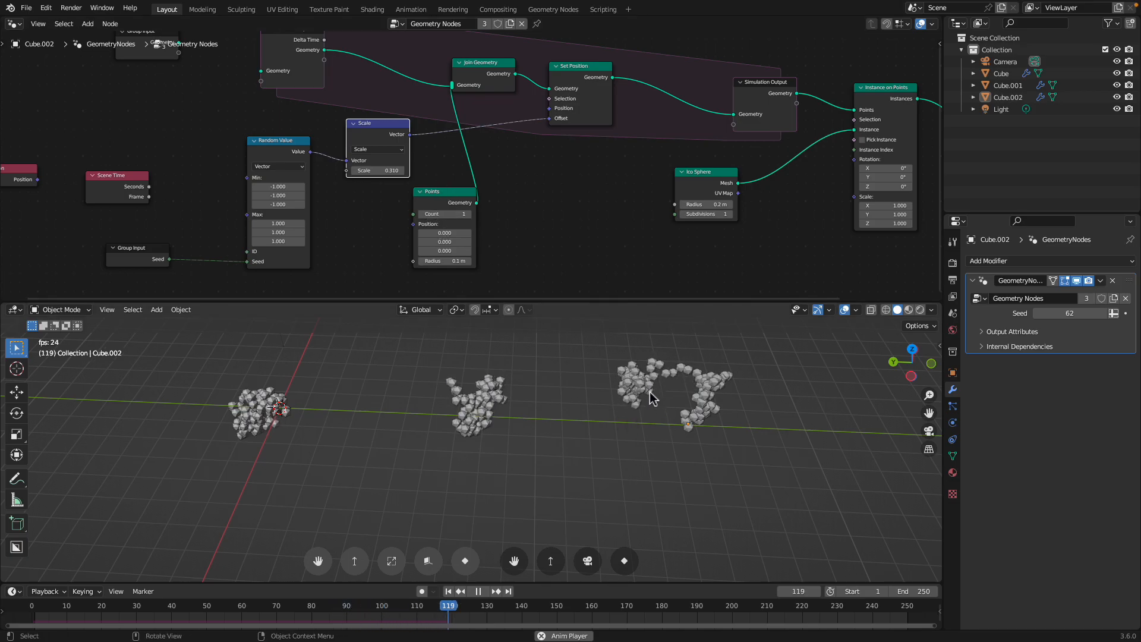
middle_click_drag(522, 455, 471, 447)
scroll(457, 448, "up", 2)
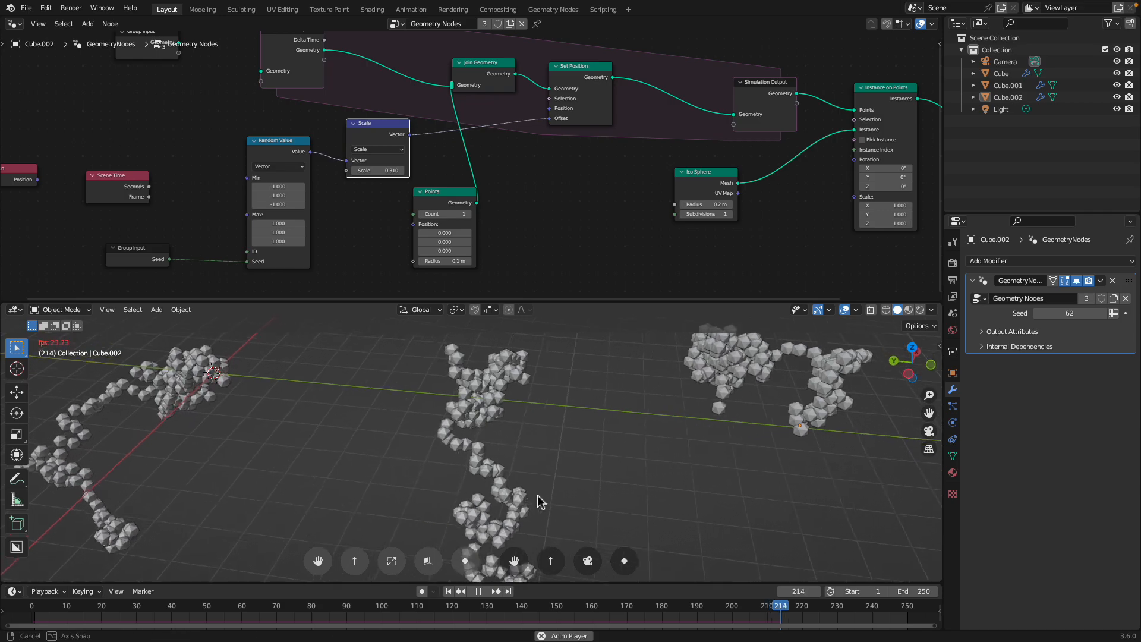
scroll(535, 464, "down", 3)
scroll(543, 439, "down", 1)
middle_click_drag(540, 444, 558, 448, "shift")
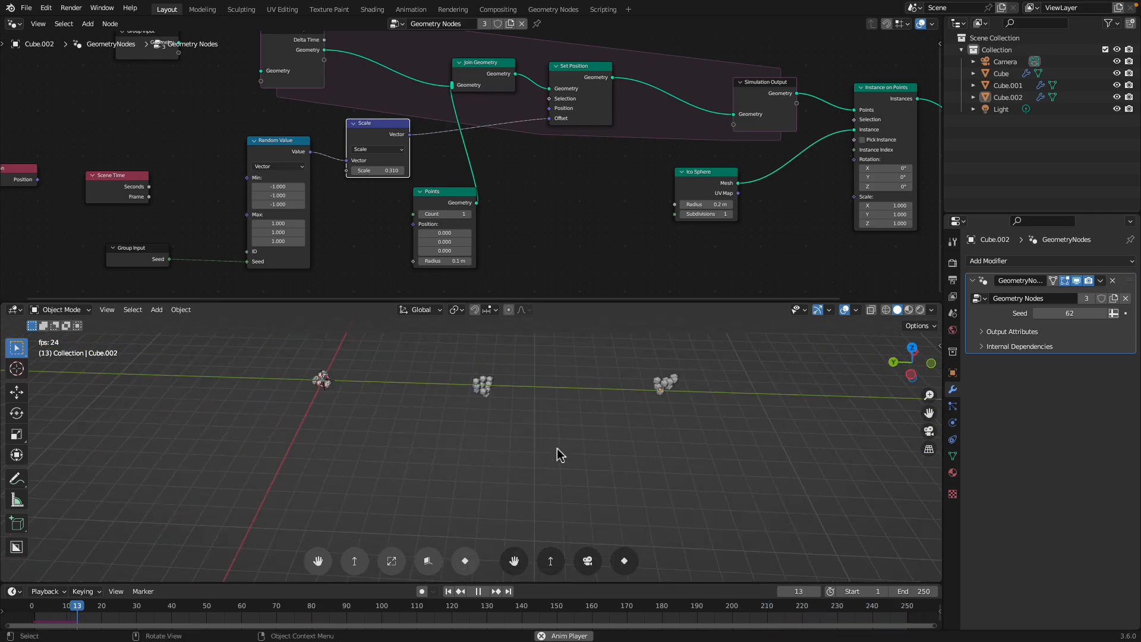
Set the scene's end frame to 5000 and watch the three sphere trails grow.
left_click(901, 589)
type("5000")
key("Return")
scroll(539, 455, "up", 5)
middle_click_drag(521, 368, 484, 493, "shift")
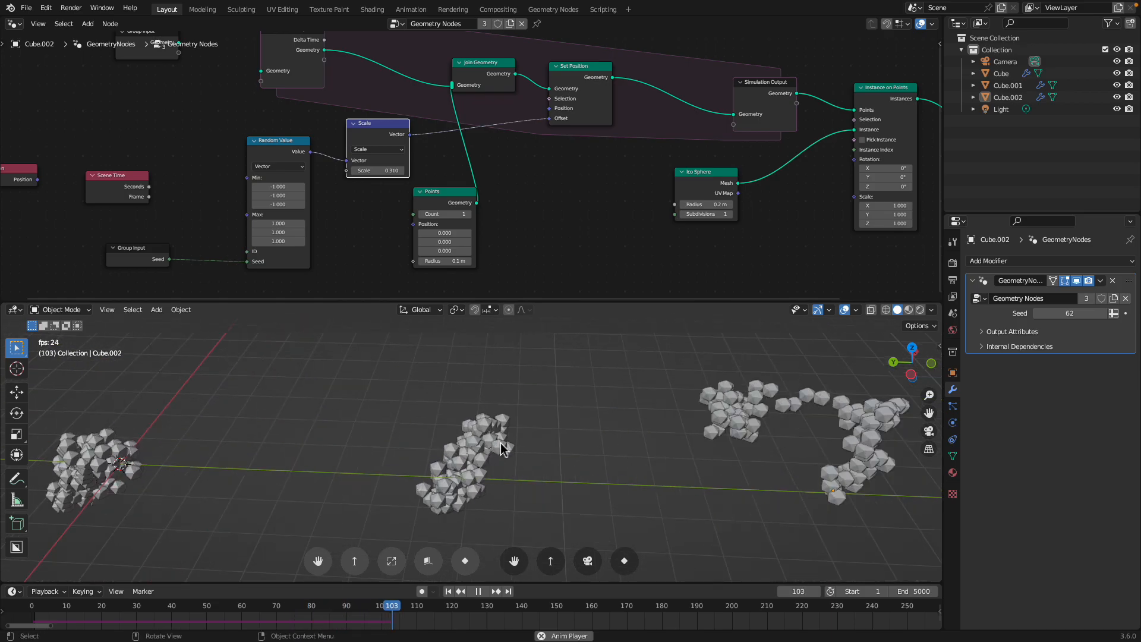
scroll(635, 479, "down", 3)
middle_click_drag(637, 479, 644, 458)
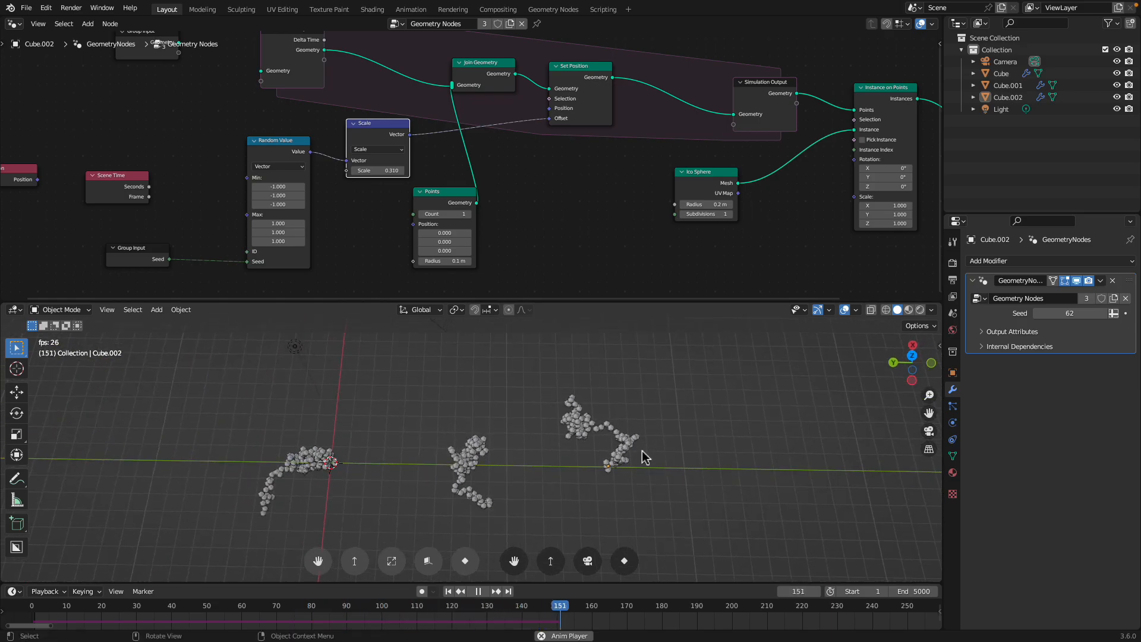
scroll(637, 458, "up", 2)
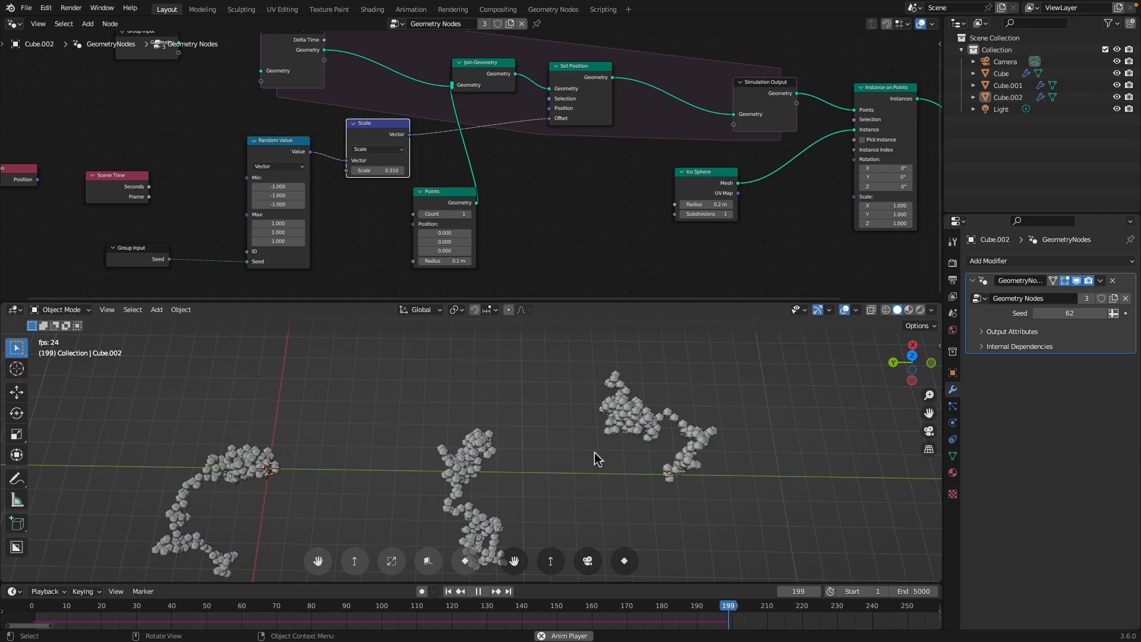
Select the Cube.002 trail, pause the playback and save the file.
left_click(667, 447)
middle_click_drag(608, 450, 577, 452)
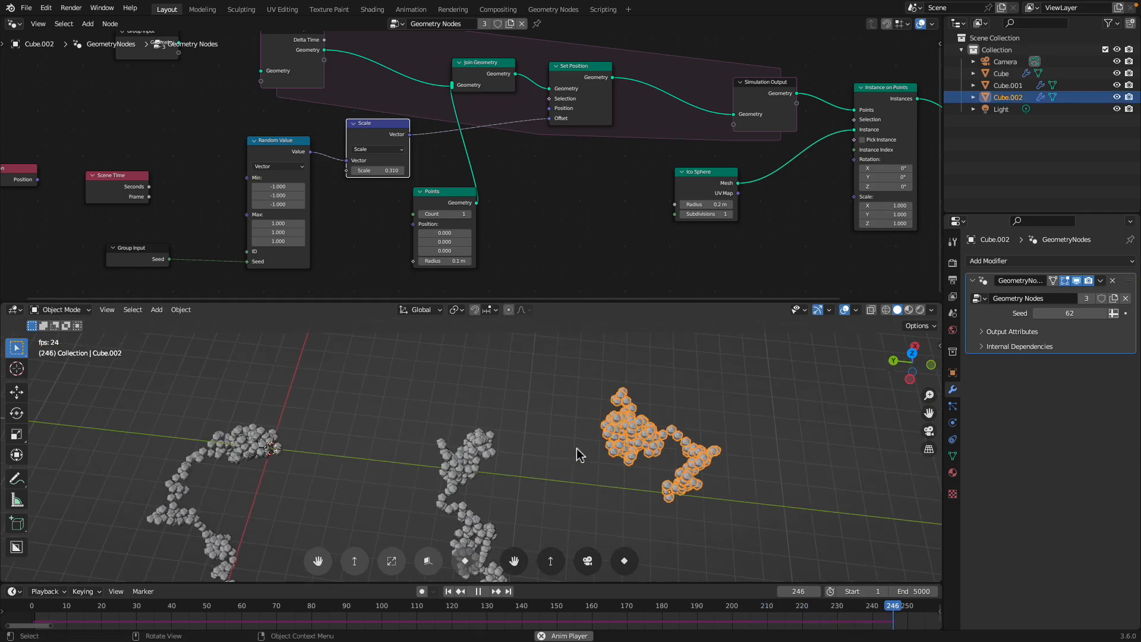
key("space")
key("ctrl+s")
Move the Instance on Points and Group Output nodes apart to make room after Simulation Output.
scroll(761, 149, "down", 1)
middle_click_drag(761, 149, 469, 167)
scroll(475, 165, "up", 1)
left_click_drag(585, 118, 604, 183)
left_click_drag(742, 140, 776, 96)
Add a Points to Vertices node between Simulation Output and Group Output, bypassing Instance on Points, and save the file.
key("shift+a")
type("point to")
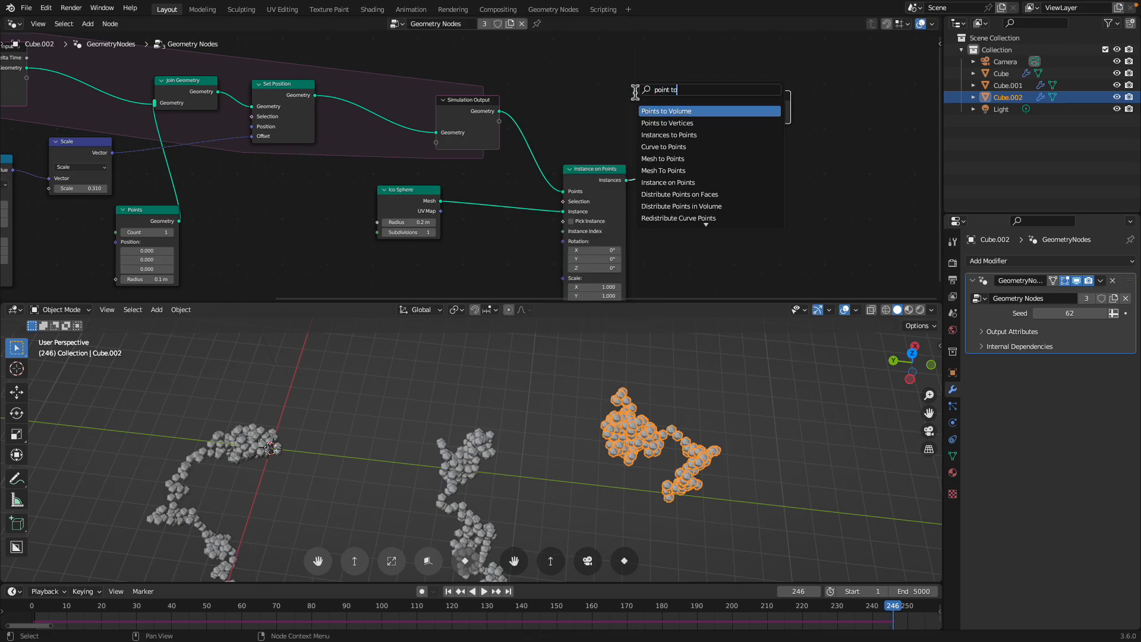
key("Down")
key("Return")
left_click_drag(499, 112, 728, 106)
key("ctrl+s")
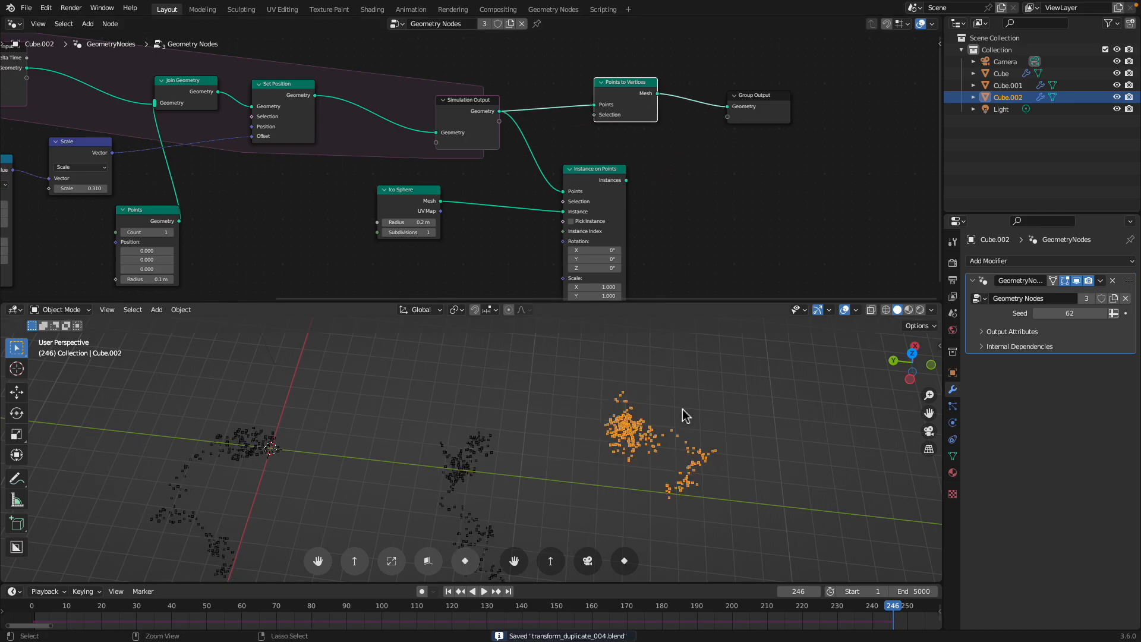
Play the vertex trails briefly, select the middle trail, Cube.001, and frame its whole node tree.
left_click(682, 410)
middle_click_drag(661, 424, 694, 392, "shift")
key("space")
key("space")
middle_click_drag(516, 427, 529, 425)
left_click(516, 418)
middle_click_drag(615, 422, 561, 410)
key("Home")
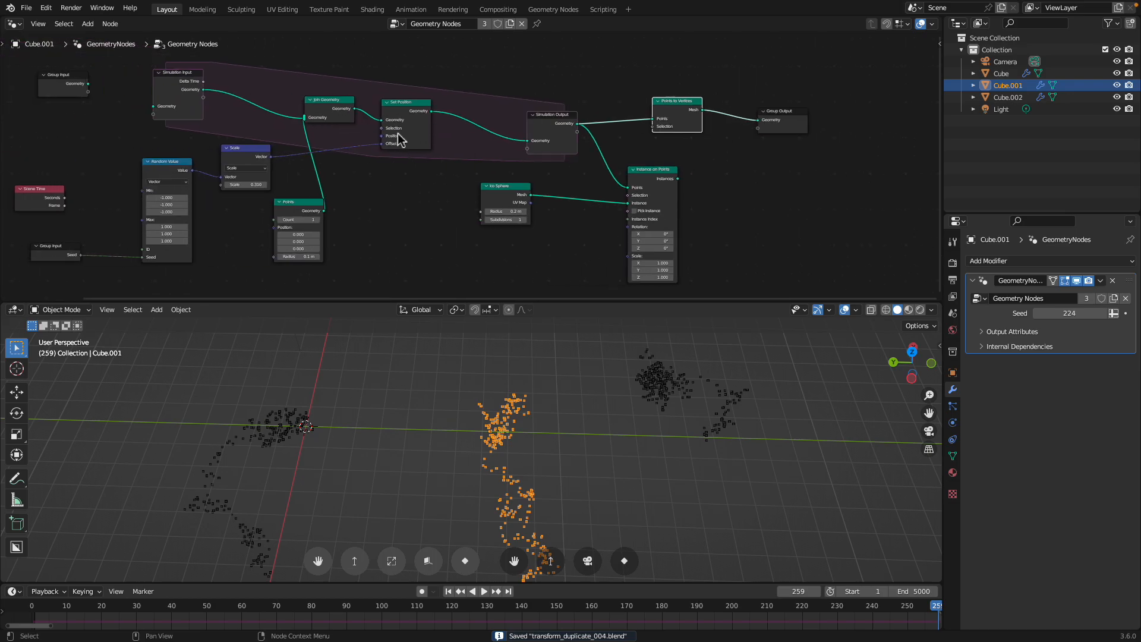
Switch the node editor to Sverchok Nodes and create a new node tree.
left_click(13, 26)
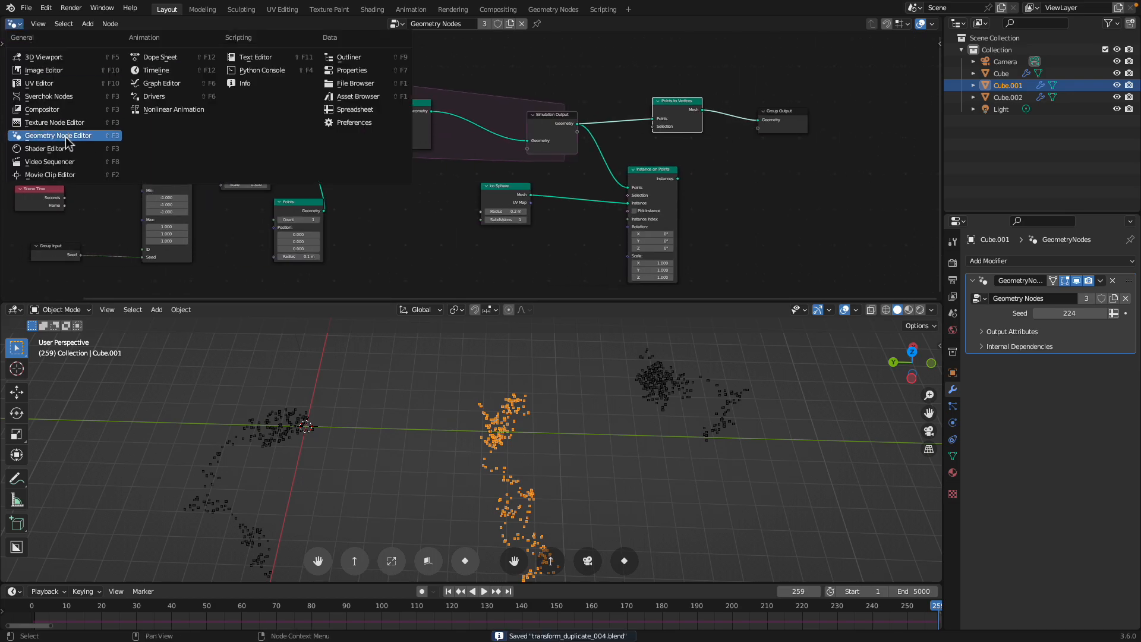
left_click(71, 97)
left_click(459, 24)
Add a Get Objects Data node and load the selected Cube, Cube.001 and Cube.002 objects into it.
key("shift+a")
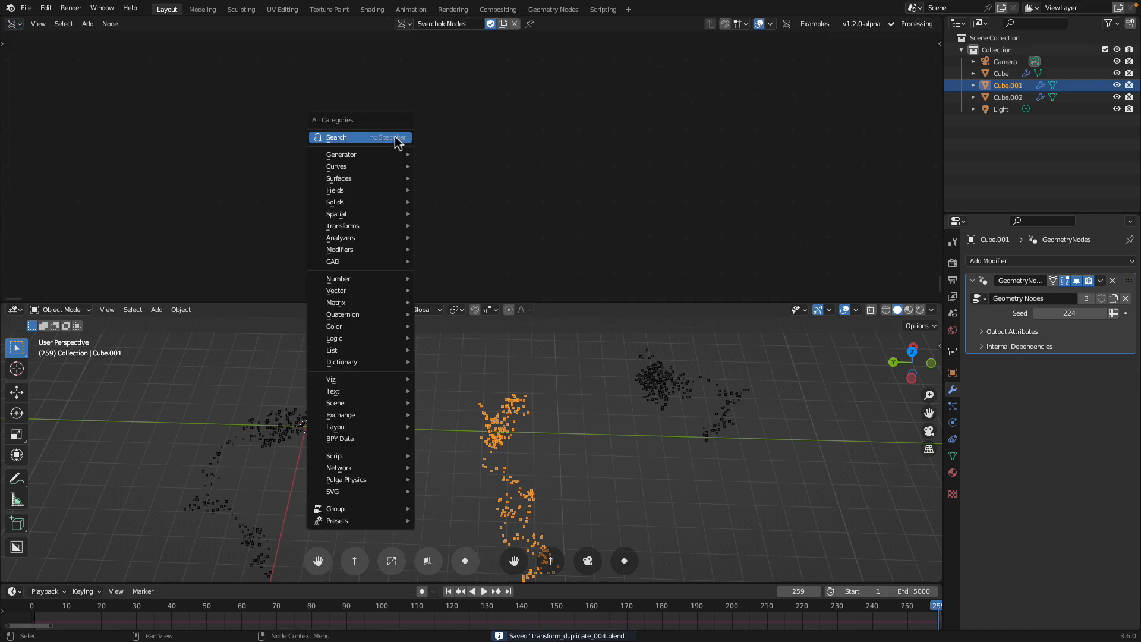
left_click(396, 136)
type("objects in")
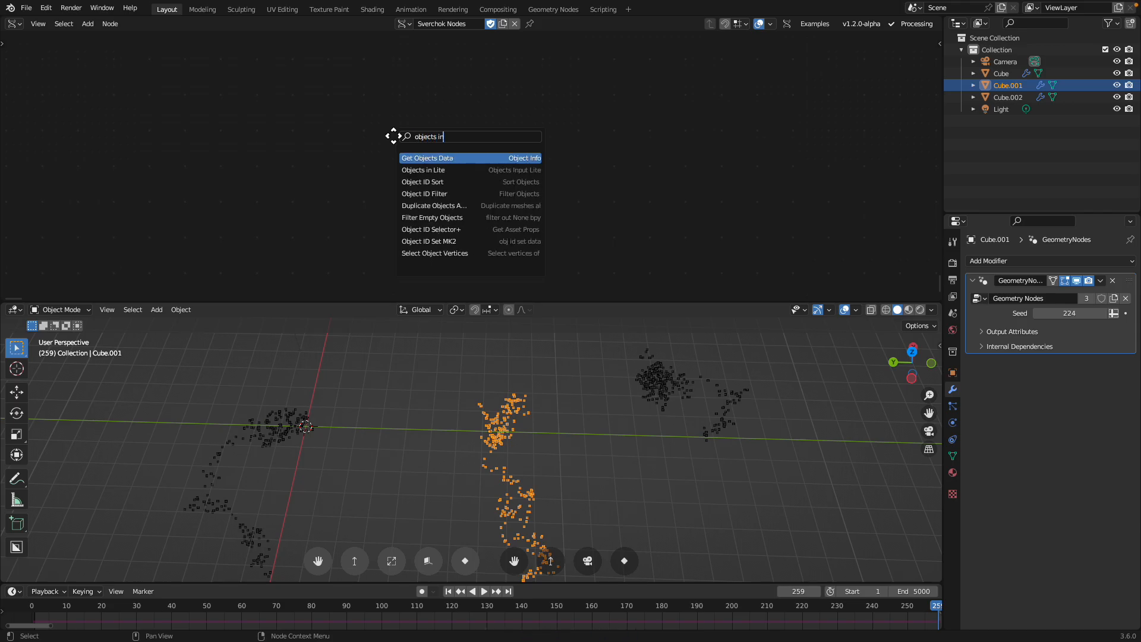
key("Return")
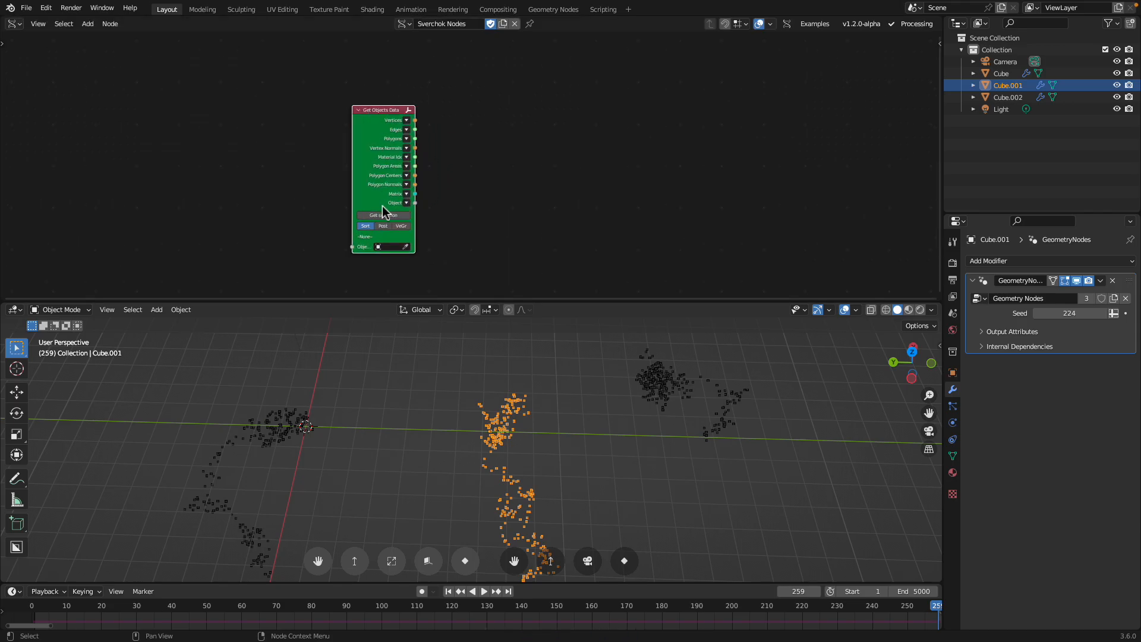
left_click(293, 422, "shift")
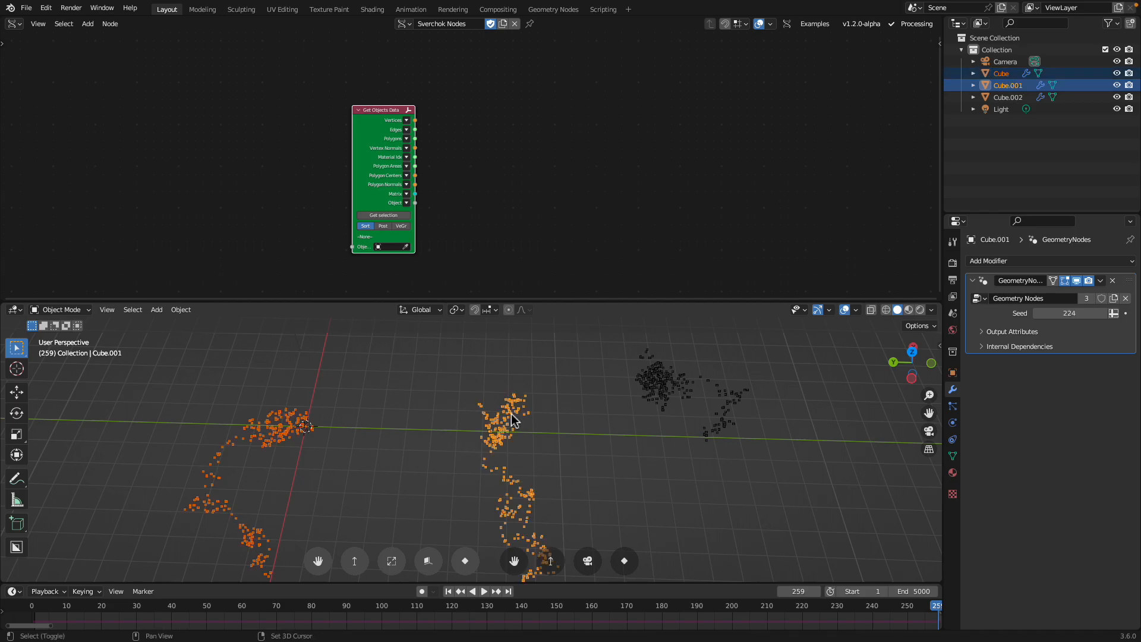
left_click(635, 387, "shift")
left_click(389, 215)
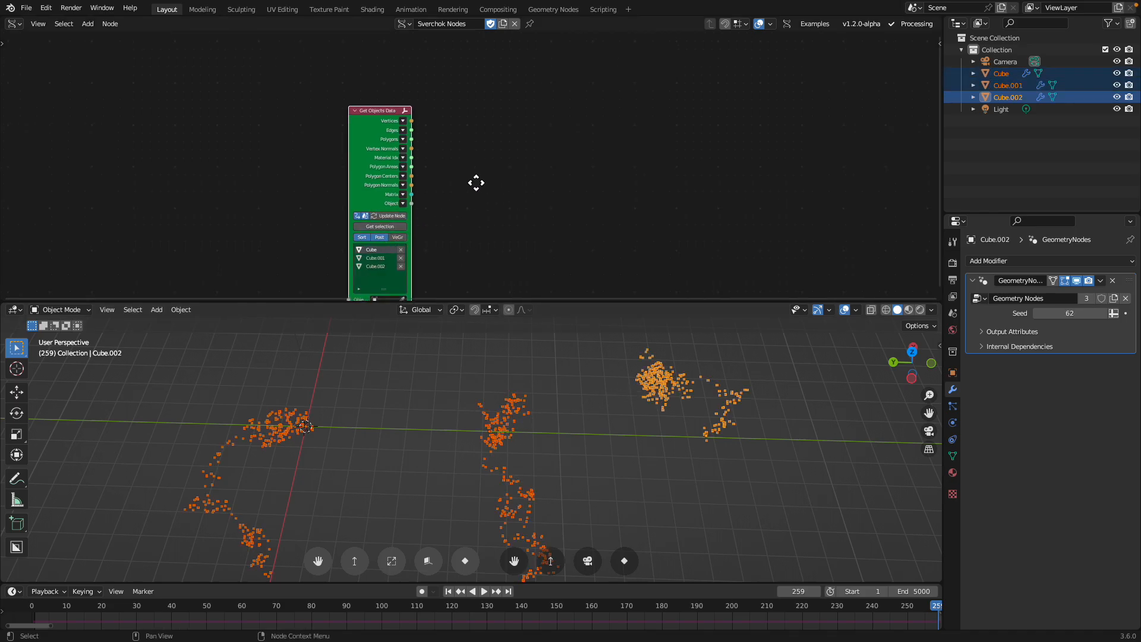
Add a UV Connection node fed by Get Objects Data's Vertices and set it to make Edges.
scroll(480, 178, "up", 1)
key("alt+space")
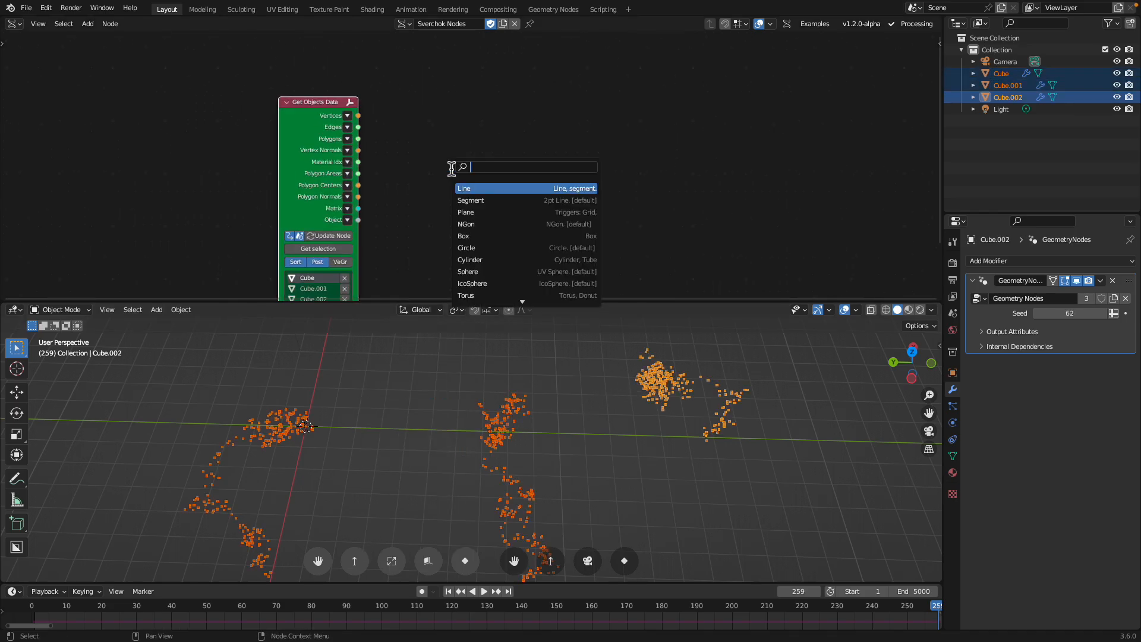
type("uv con")
key("Return")
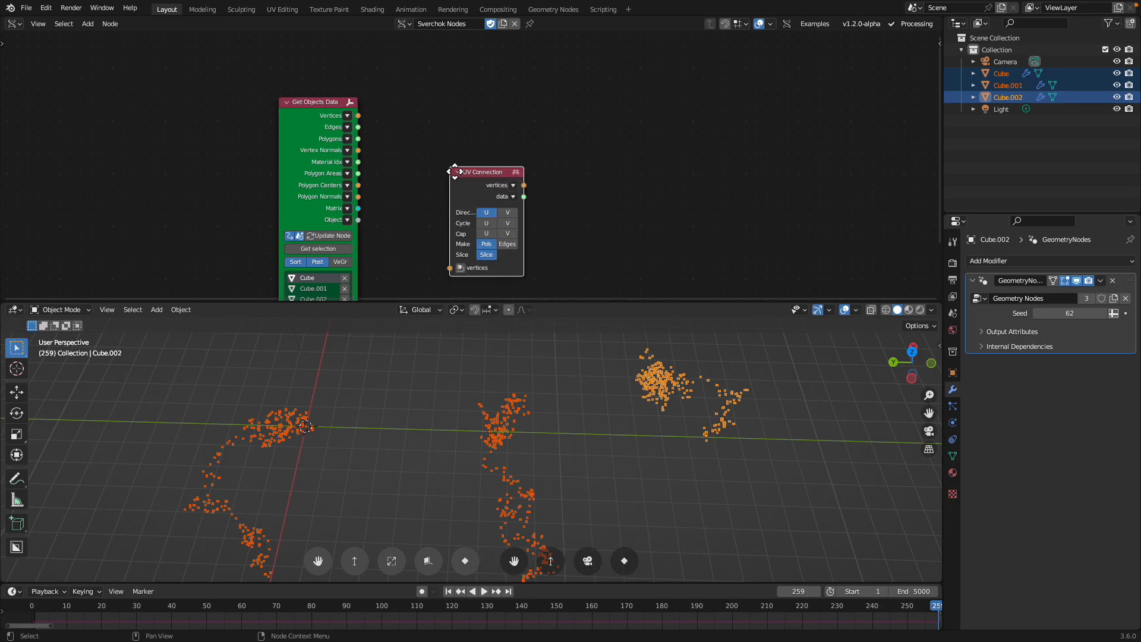
left_click(453, 106)
left_click_drag(358, 116, 391, 141)
left_click_drag(450, 205, 452, 202)
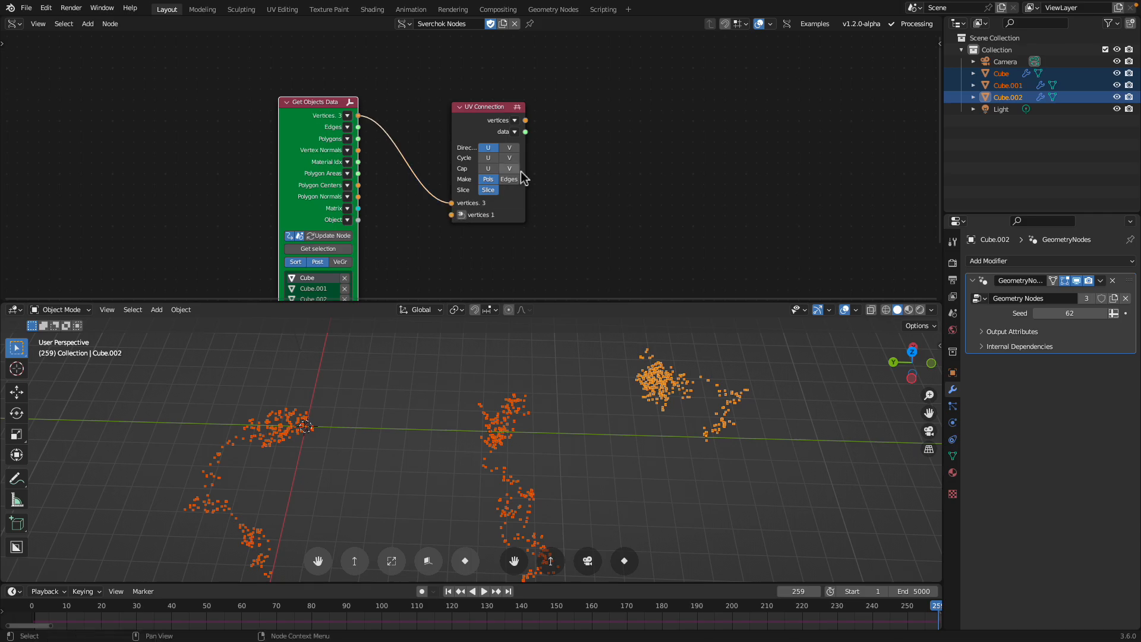
left_click(510, 179)
Add a Viewer Draw node and link UV Connection's vertices and data outputs to its Vertices and Edges inputs.
key("alt+space")
type("view")
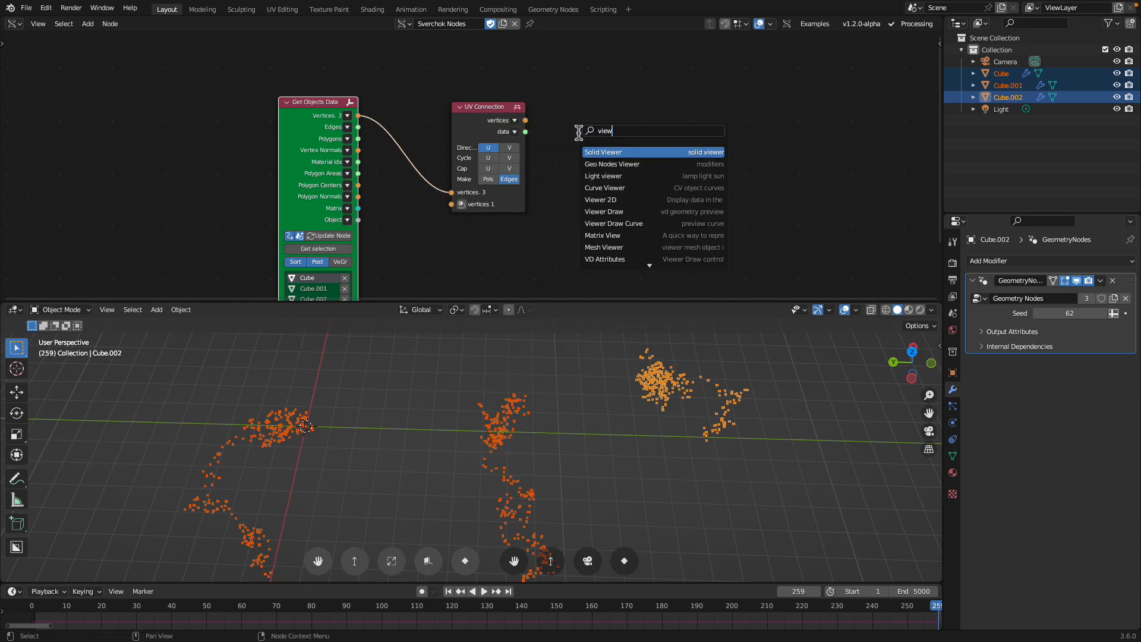
type("er draw")
key("Return")
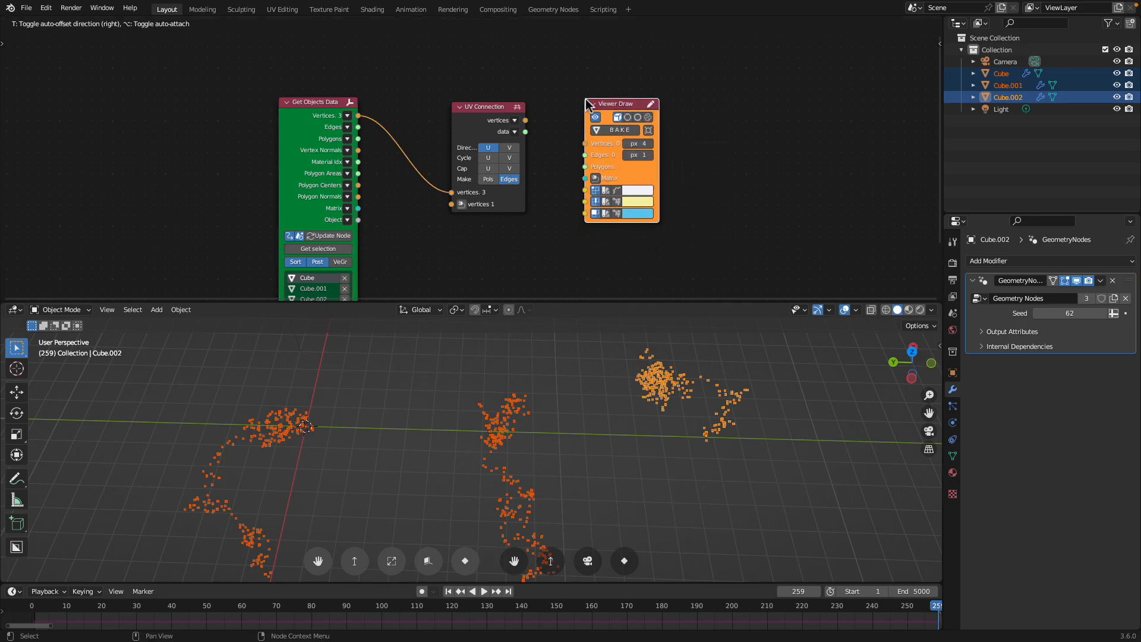
left_click(586, 102)
mouse_move(526, 120)
left_mouse_down()
mouse_move(586, 143)
mouse_move(586, 157)
left_mouse_up()
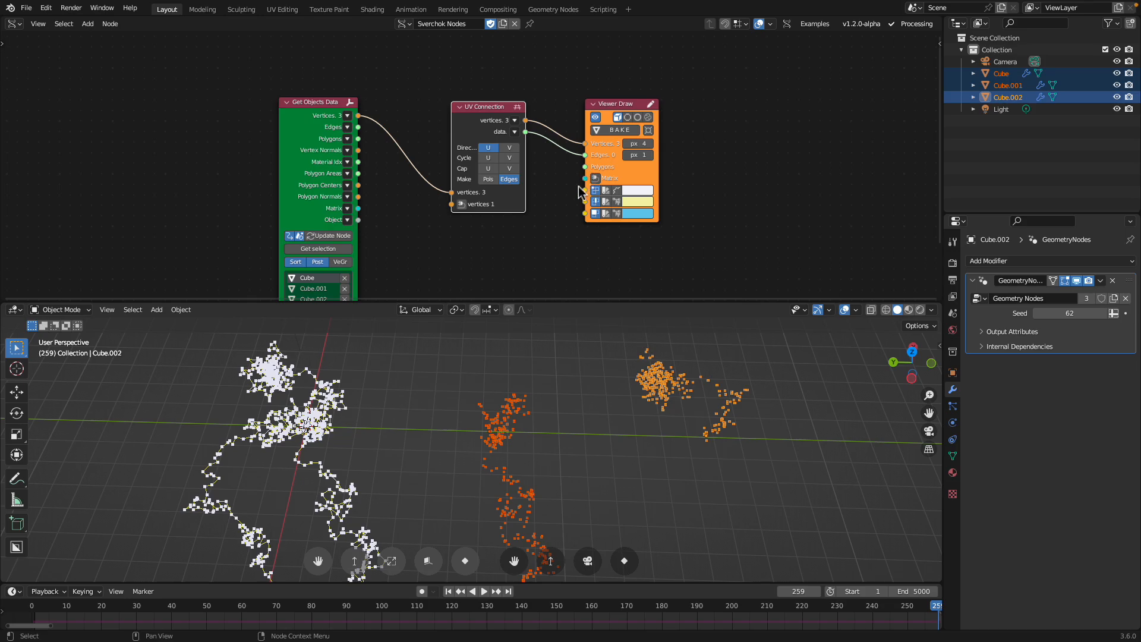
left_click_drag(482, 116, 472, 109)
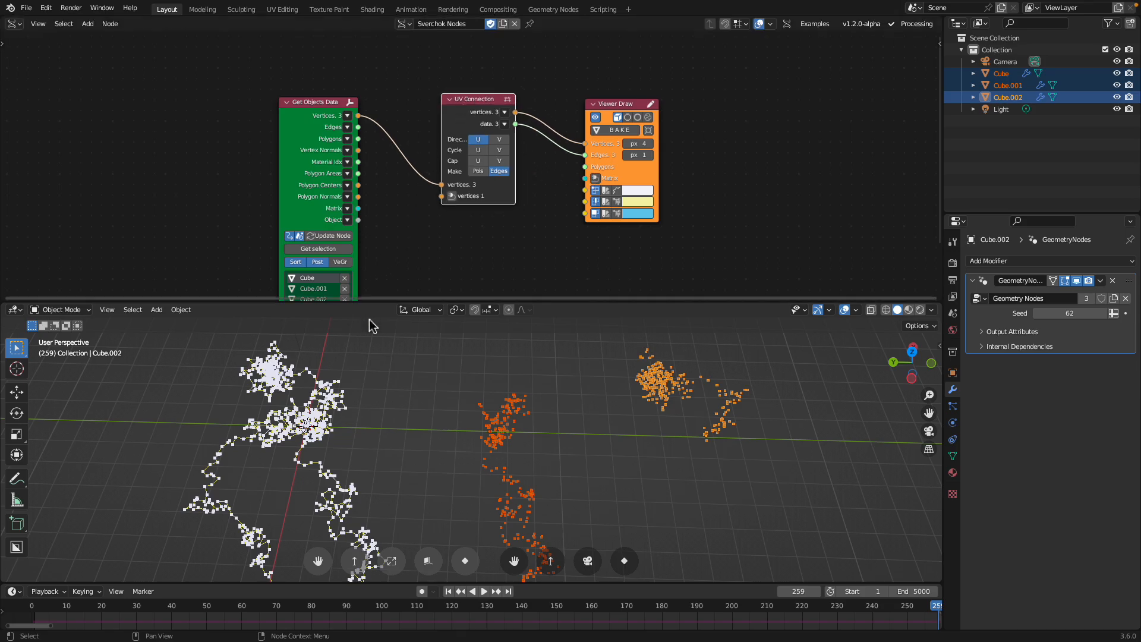
Enlarge the 3D viewport and examine the drawn lines against the original point trails.
left_click(493, 427)
left_click_drag(680, 372, 628, 419, "shift")
scroll(574, 390, "down", 2)
middle_click_drag(553, 404, 515, 399)
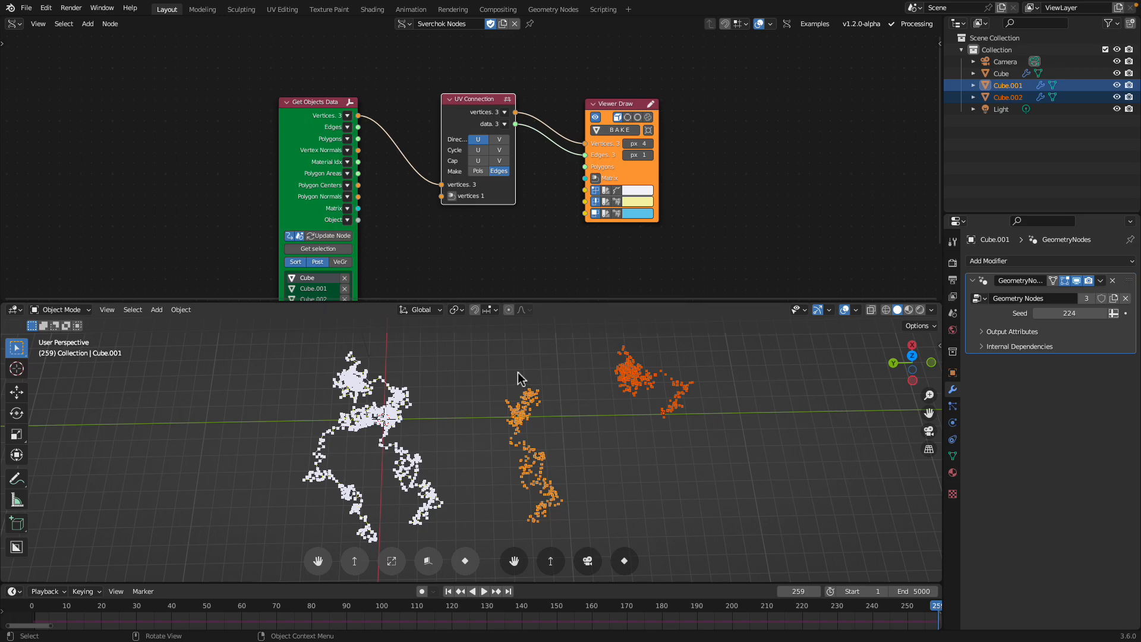
left_click_drag(550, 302, 550, 222)
middle_click_drag(476, 331, 450, 359)
scroll(553, 360, "up", 3)
left_click(544, 356)
scroll(499, 388, "down", 2)
middle_click_drag(515, 173, 480, 122)
scroll(428, 153, "down", 2)
middle_click_drag(373, 115, 337, 156)
scroll(330, 148, "up", 1)
middle_click_drag(511, 351, 473, 354)
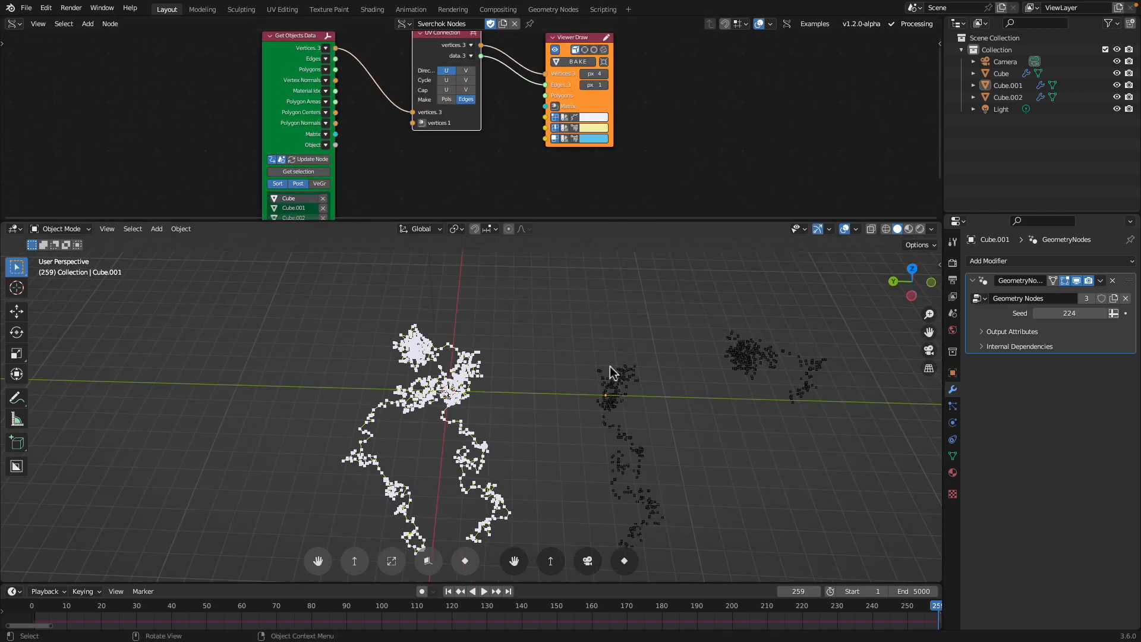
Move the Cube.001 and Cube.002 trails to new positions in the viewport.
left_click(612, 372)
key("g")
left_click(665, 369)
left_click_drag(748, 350, 776, 360)
key("g")
left_click(827, 376)
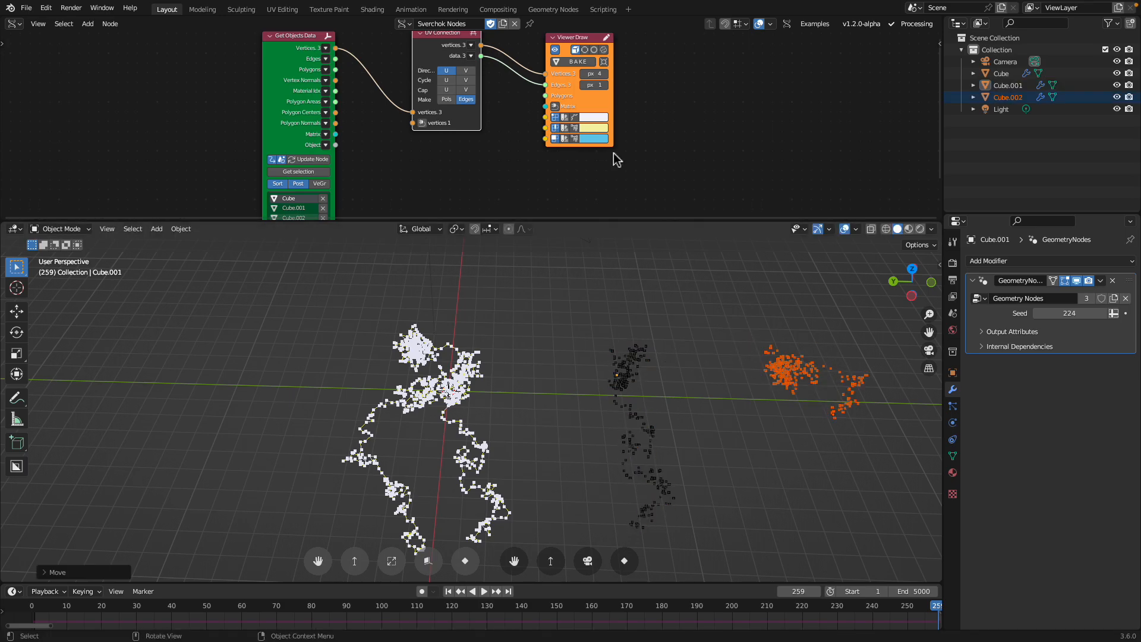
Link Get Objects Data's Matrix output to Viewer Draw's Matrix input and check the lines around Cube.001.
middle_click_drag(650, 190, 635, 206)
left_click_drag(559, 55, 599, 44)
left_click_drag(321, 151, 572, 112)
middle_click_drag(568, 320, 459, 287, "shift")
left_click(535, 344)
middle_click_drag(540, 345, 544, 382)
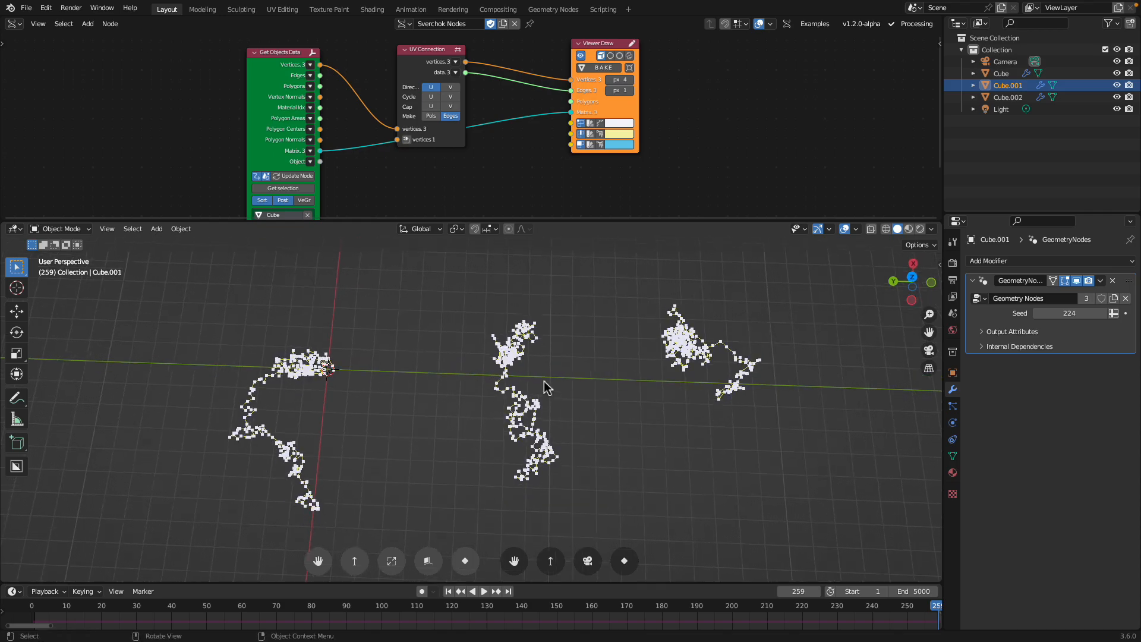
scroll(543, 382, "up", 2)
Enlarge the node editor area, and move Cube, Cube.001 and Cube.002 together away from the world origin.
left_click_drag(596, 218, 621, 289)
left_click(998, 76)
left_click(1004, 97, "shift")
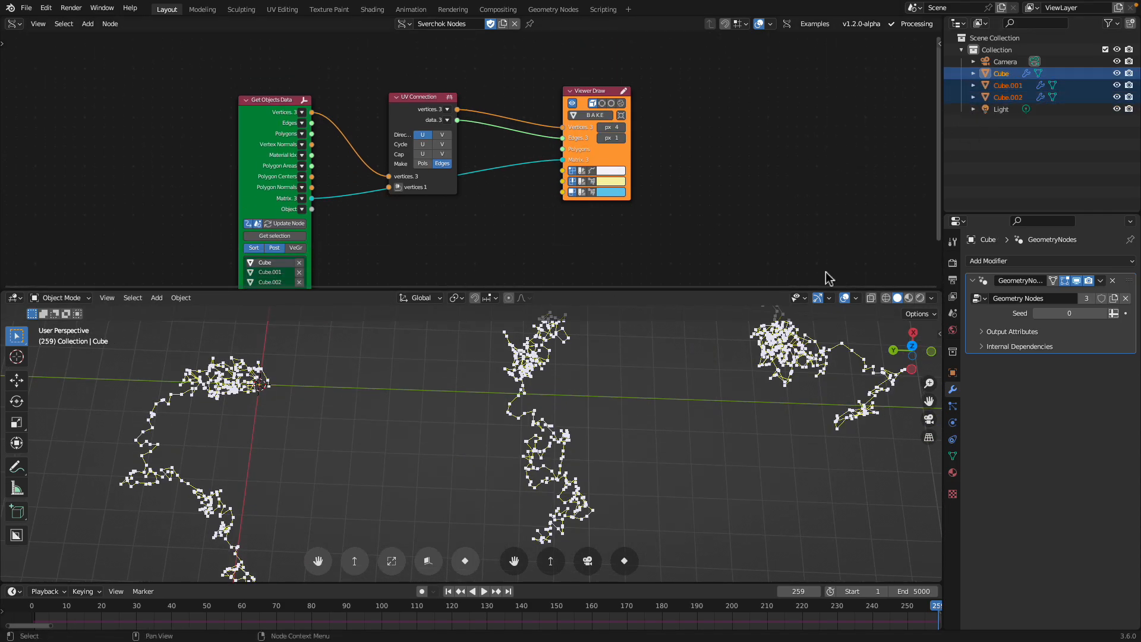
scroll(855, 239, "down", 2)
middle_click_drag(629, 434, 560, 411, "shift")
key("g")
left_click(726, 446)
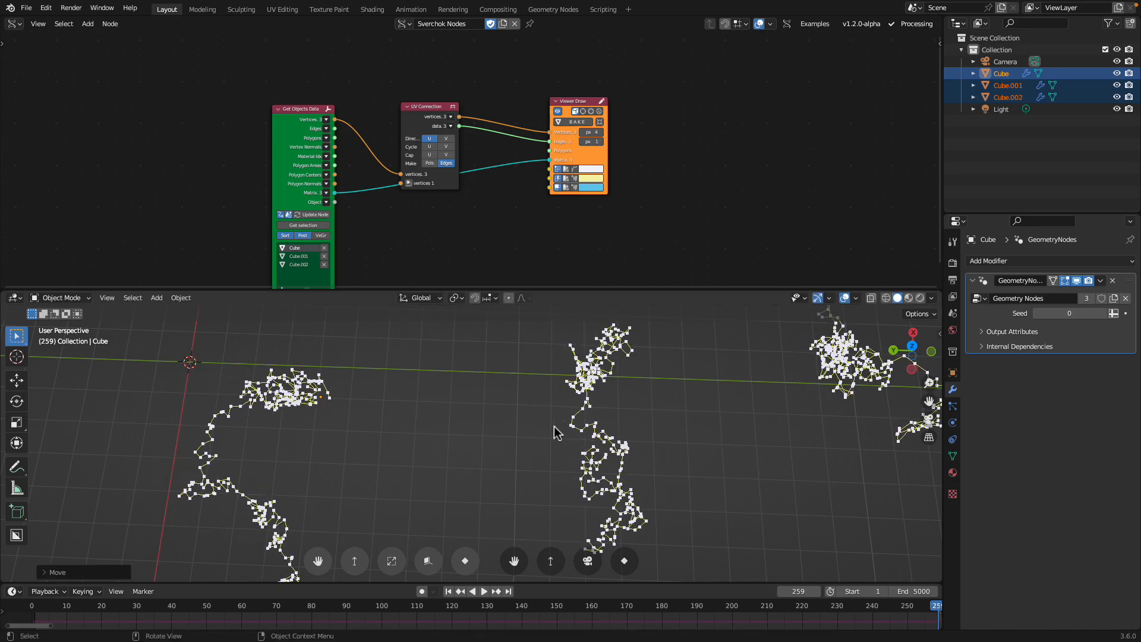
Shift the UV Connection node up and replace the Viewer Draw node with a Mesh Viewer node.
scroll(519, 184, "up", 2)
left_click_drag(431, 99, 428, 83)
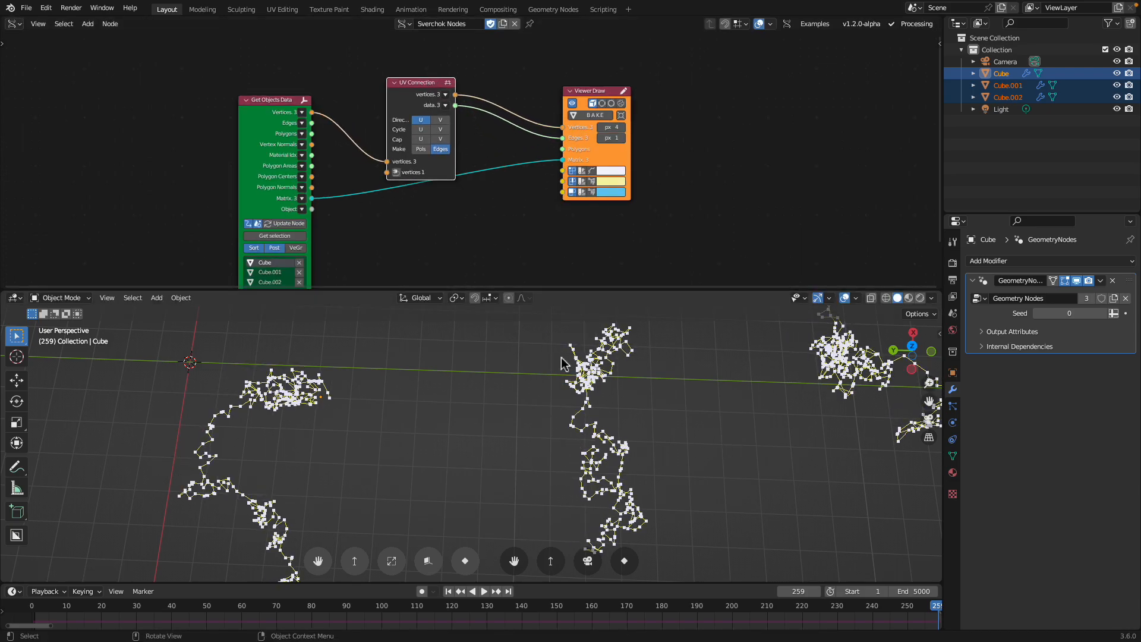
left_click(591, 92)
key("x")
key("alt+space")
type("mesh vi")
key("Return")
left_click(509, 75)
Link UV Connection's vertices and data to Mesh Viewer's vertices and edges, and Get Objects Data's Matrix to its matrix input.
left_click_drag(456, 95, 471, 107)
left_click_drag(510, 186, 506, 182)
left_click_drag(456, 105, 510, 192)
left_click(461, 409)
scroll(457, 409, "down", 1)
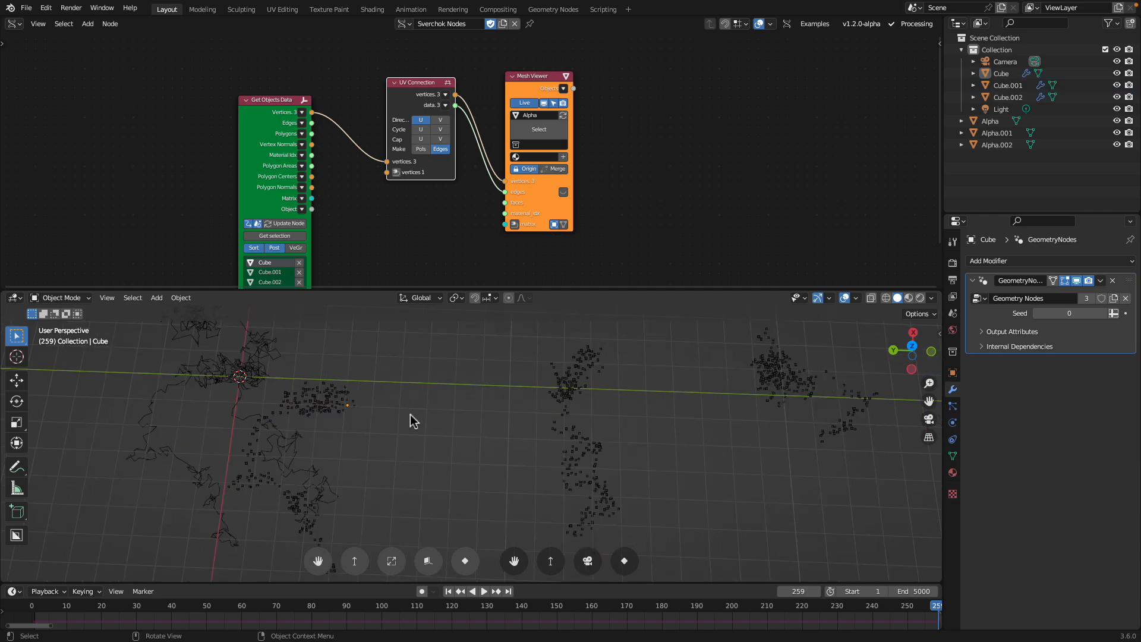
left_click_drag(311, 198, 506, 224)
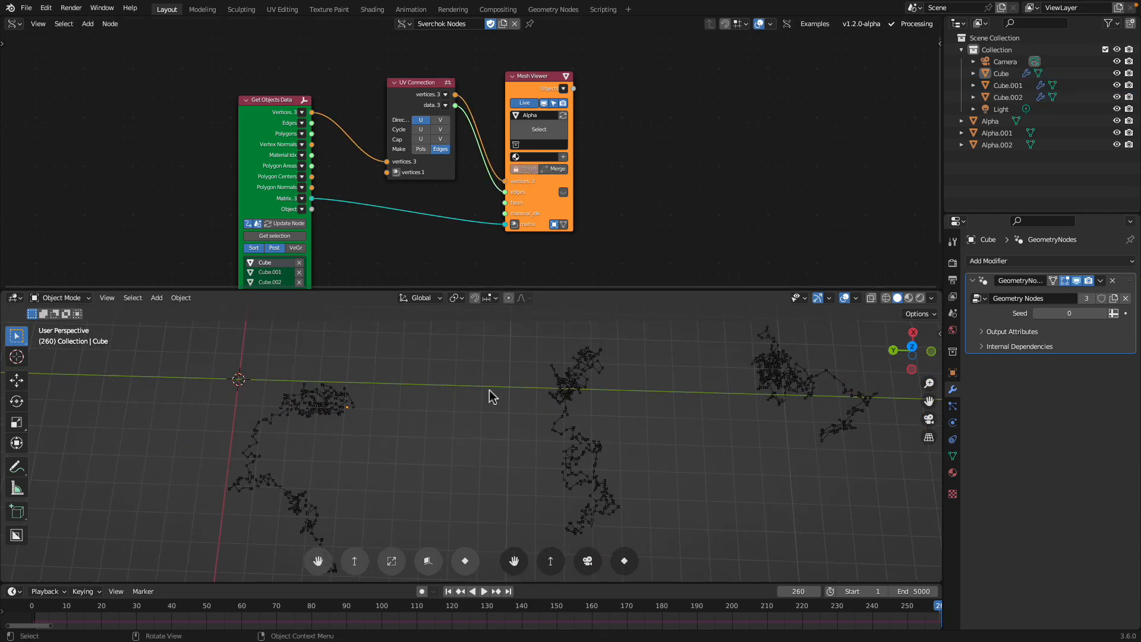
middle_click_drag(492, 393, 408, 389, "shift")
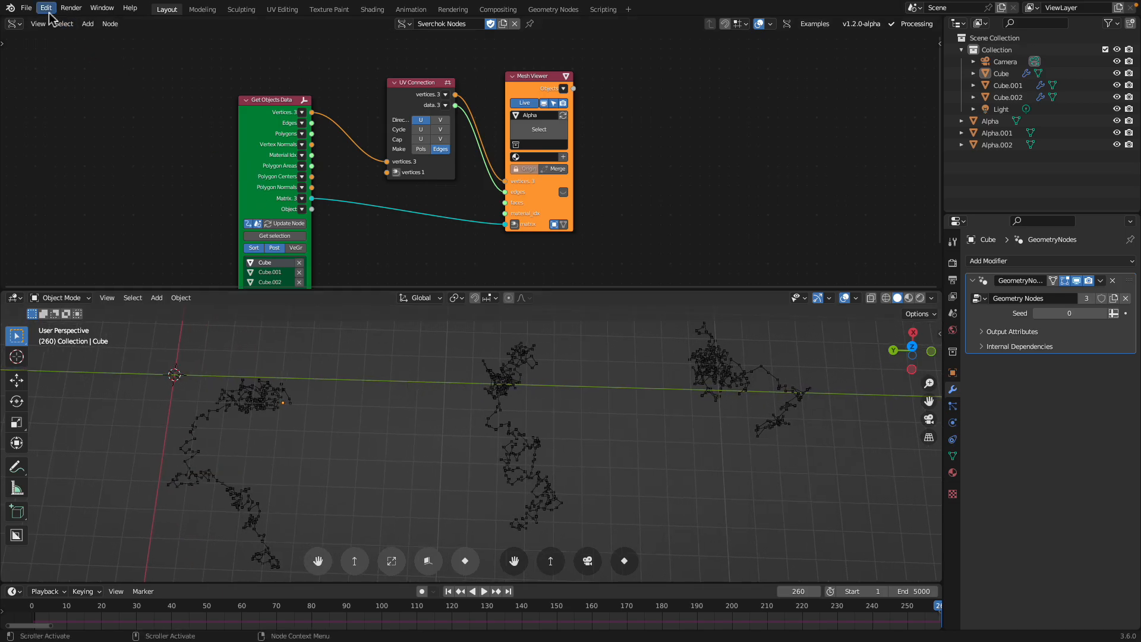
Rearrange the Get Objects Data, UV Connection and Mesh Viewer nodes into a tidier layout.
middle_click_drag(175, 66, 186, 59)
left_click_drag(272, 93, 251, 73)
left_click_drag(423, 76, 375, 62)
left_click_drag(560, 72, 515, 78)
middle_click_drag(526, 313, 538, 307)
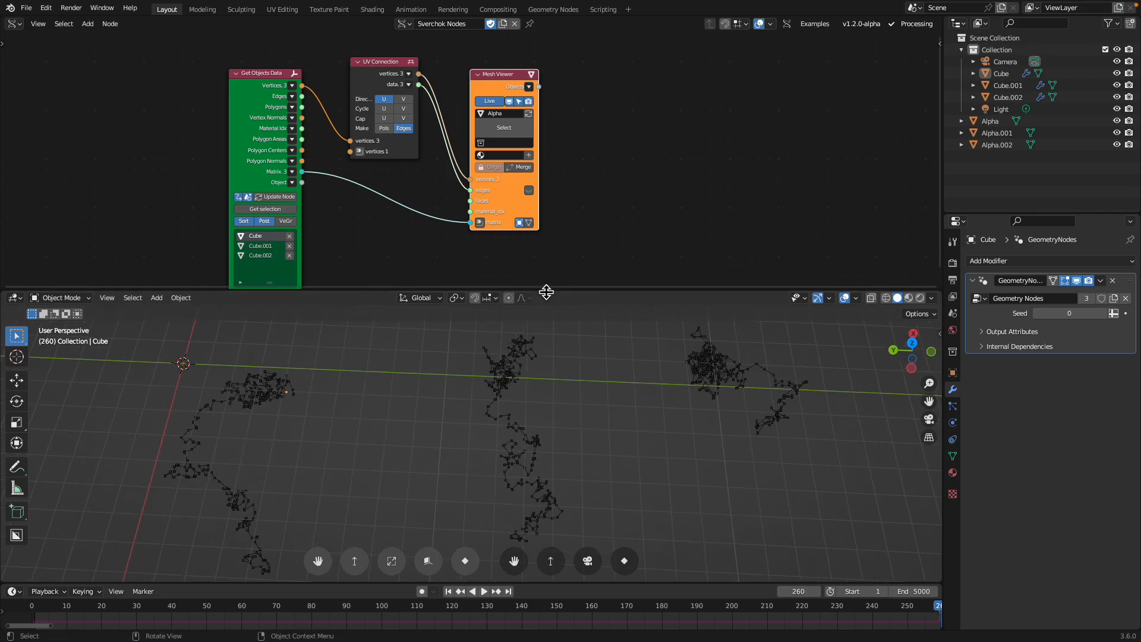
Enlarge the 3D viewport and play the simulation to examine how the three connected trails grow.
left_click_drag(546, 292, 547, 206)
key("space")
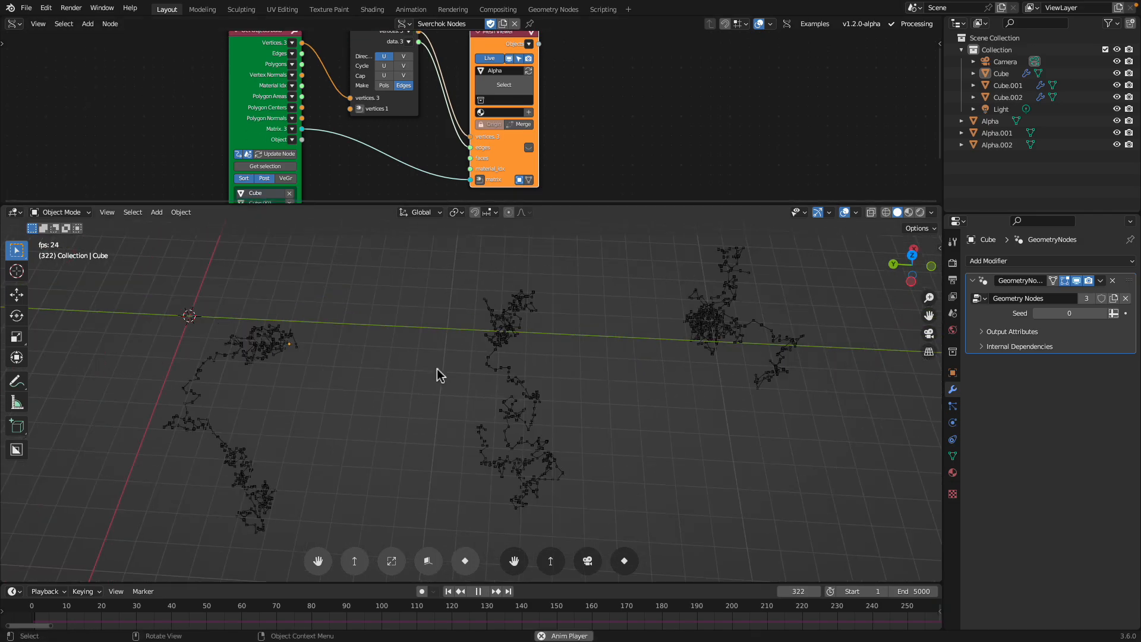
middle_click_drag(437, 368, 309, 415)
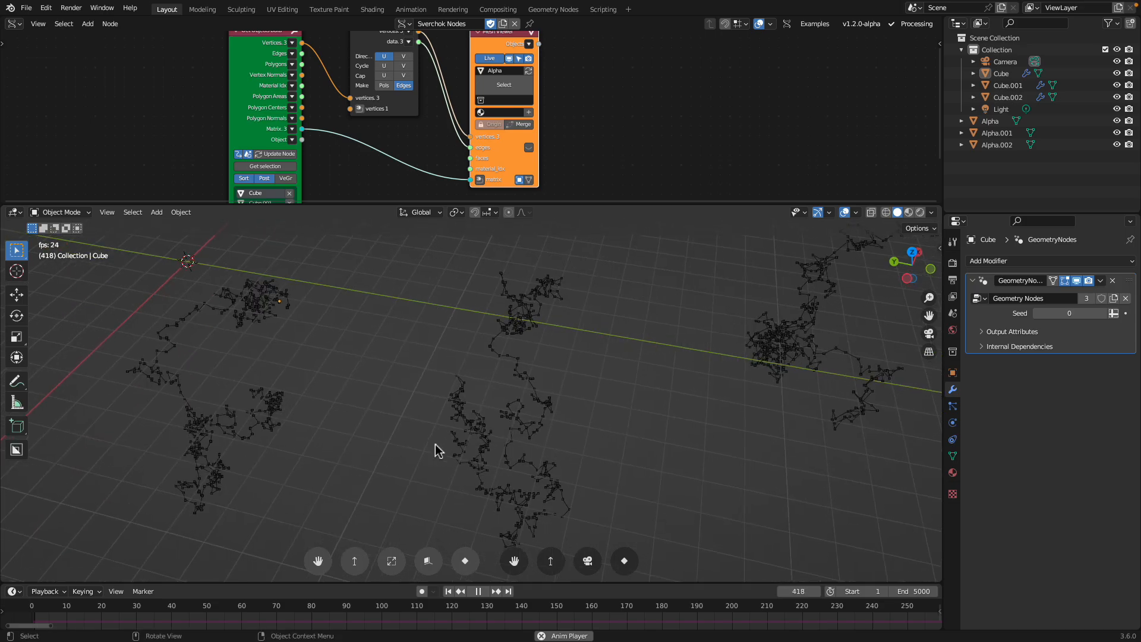
middle_click_drag(474, 445, 440, 404)
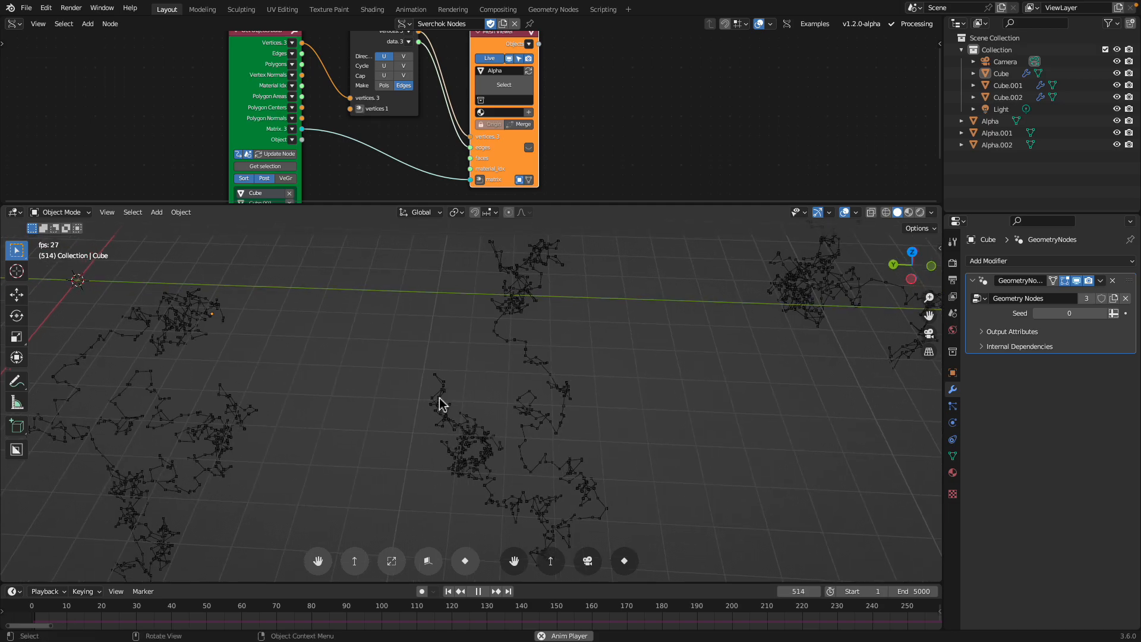
scroll(440, 400, "down", 7)
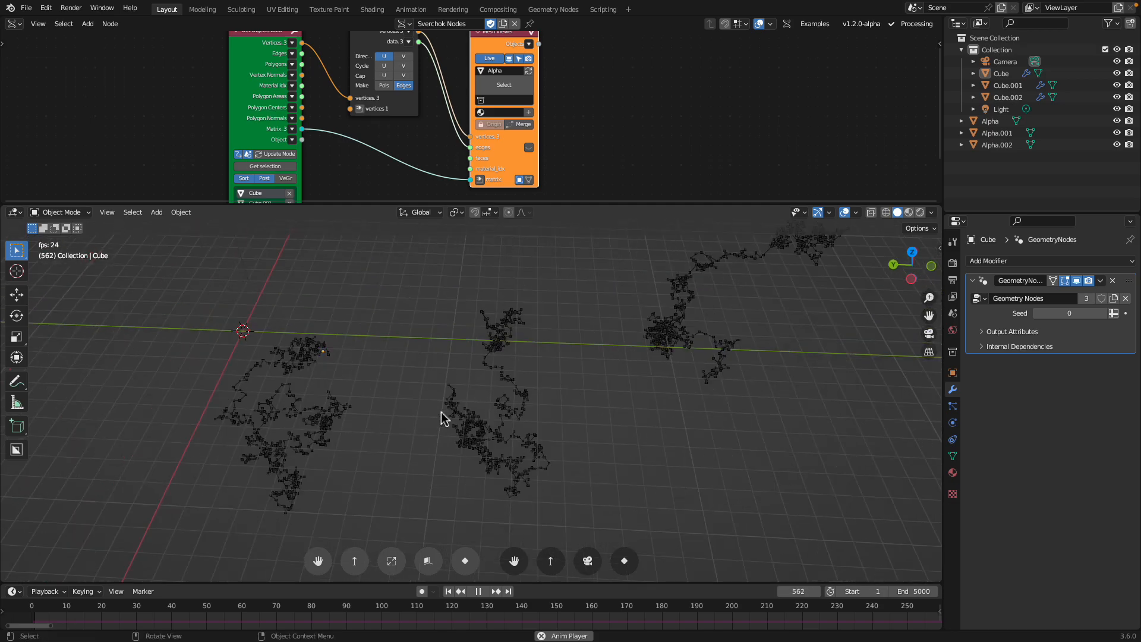
left_click_drag(397, 372, 630, 462)
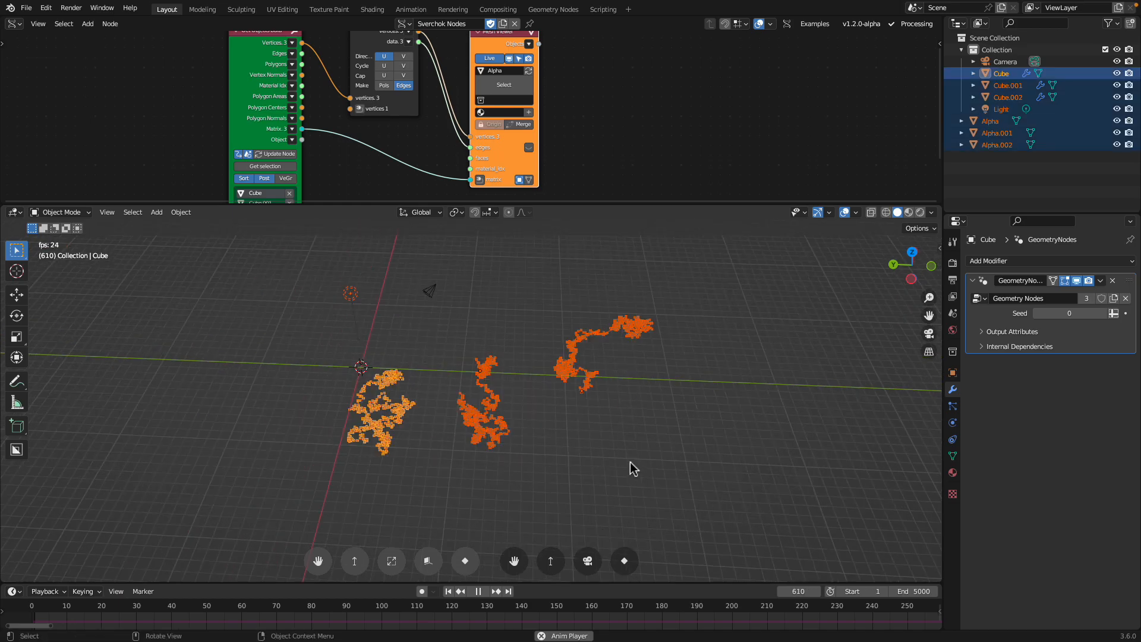
key("space")
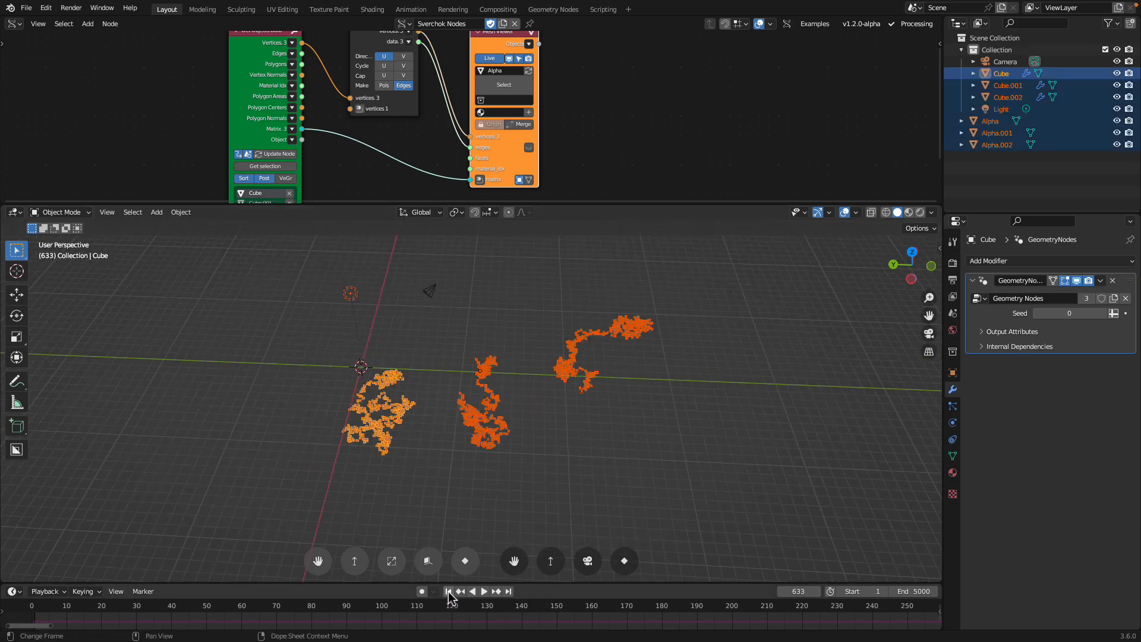
Return to the first frame and duplicate Cube, Cube.001 and Cube.002 three times, placing each set of copies on free ground.
left_click(449, 592)
left_click(563, 474)
left_click(1000, 74)
left_click(1003, 98, "shift")
key("shift+d")
left_click(592, 411)
key("shift+d")
left_click(468, 437)
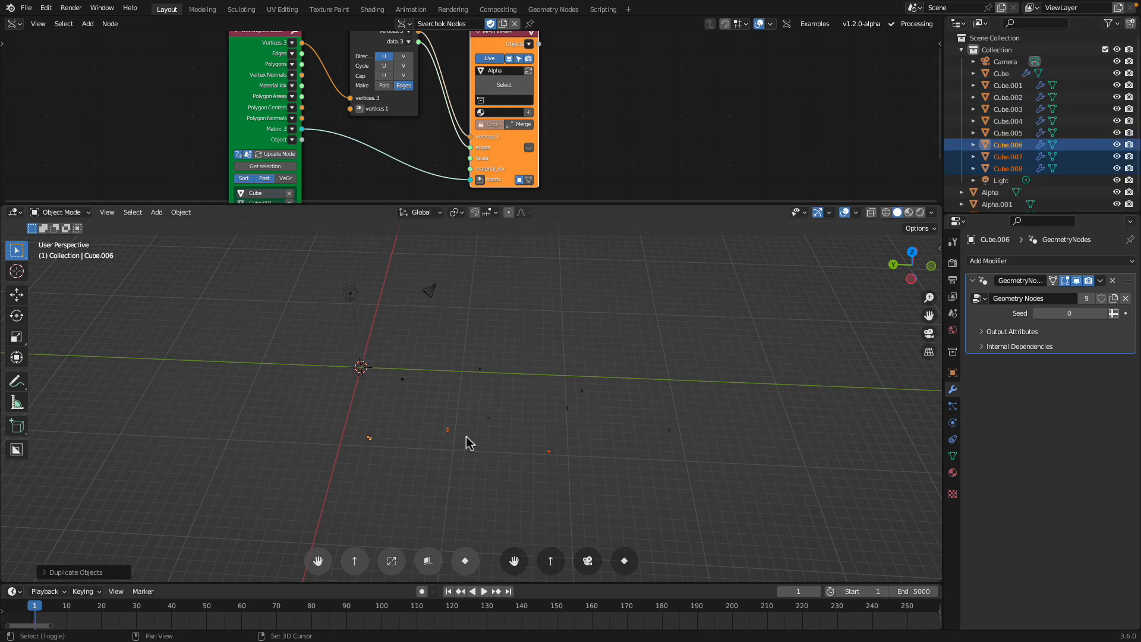
key("shift+d")
left_click(365, 453)
Set the geometry nodes Seed of Cube.009 to 138 and play the simulation up to frame 53.
left_click_drag(568, 474, 744, 525)
left_click_drag(1055, 314, 1085, 314)
key("space")
scroll(554, 478, "up", 2)
left_click(557, 461)
middle_click_drag(559, 449, 550, 437)
key("space")
Select all trail objects, load them into the Get Objects Data node, and replay the simulation from the first frame.
left_click_drag(195, 354, 921, 586)
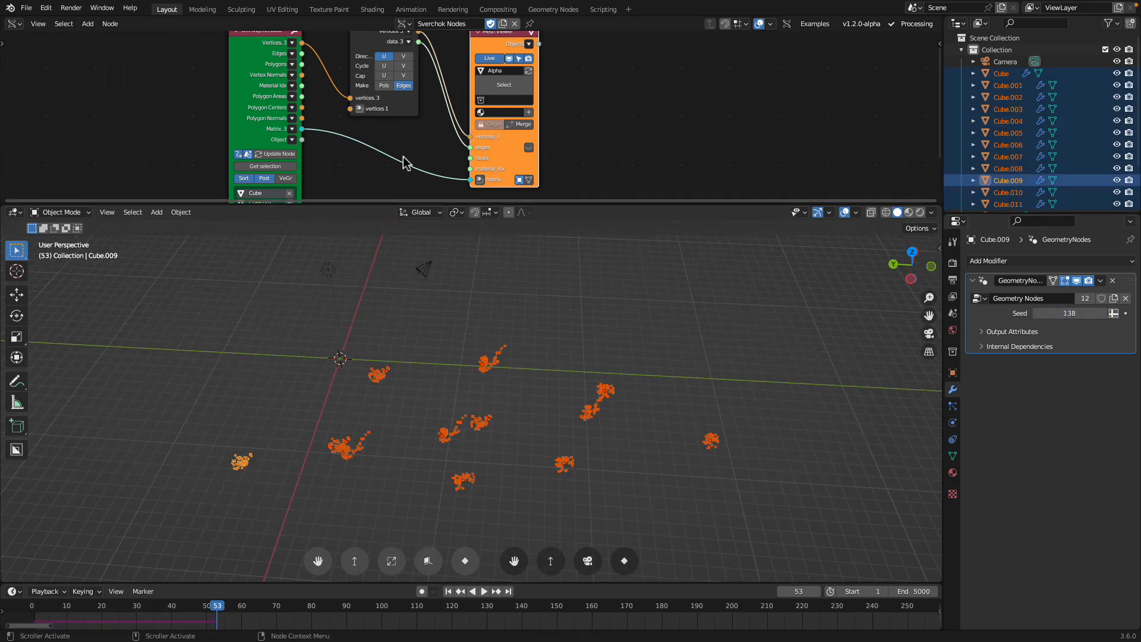
left_click(273, 167)
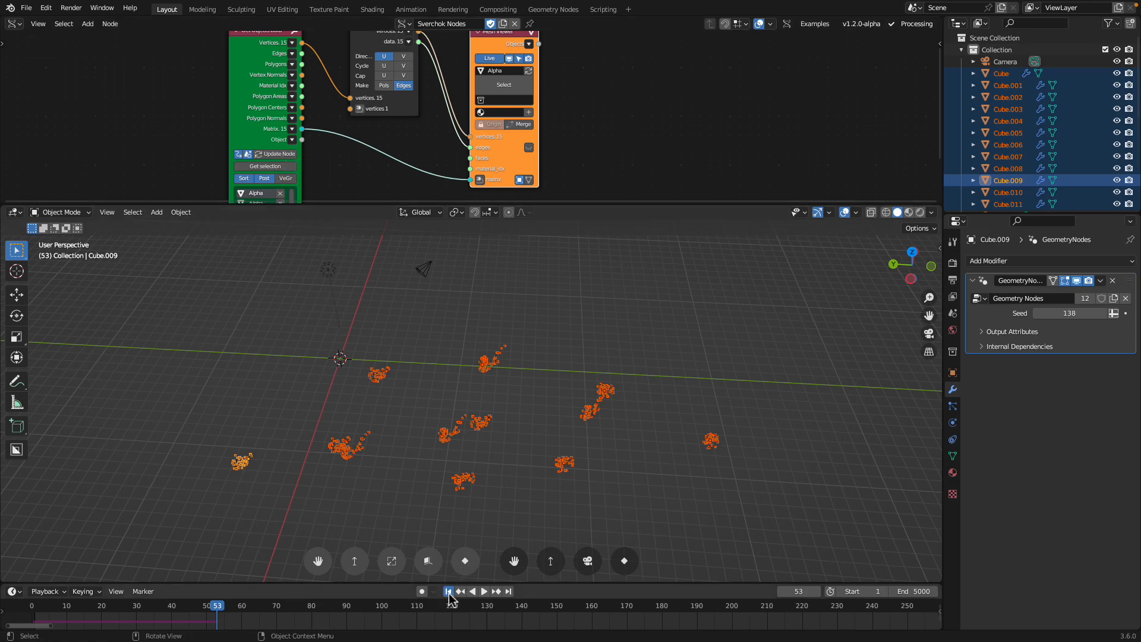
left_click(449, 591)
left_click(484, 592)
left_click(516, 489)
middle_click_drag(506, 466, 528, 390)
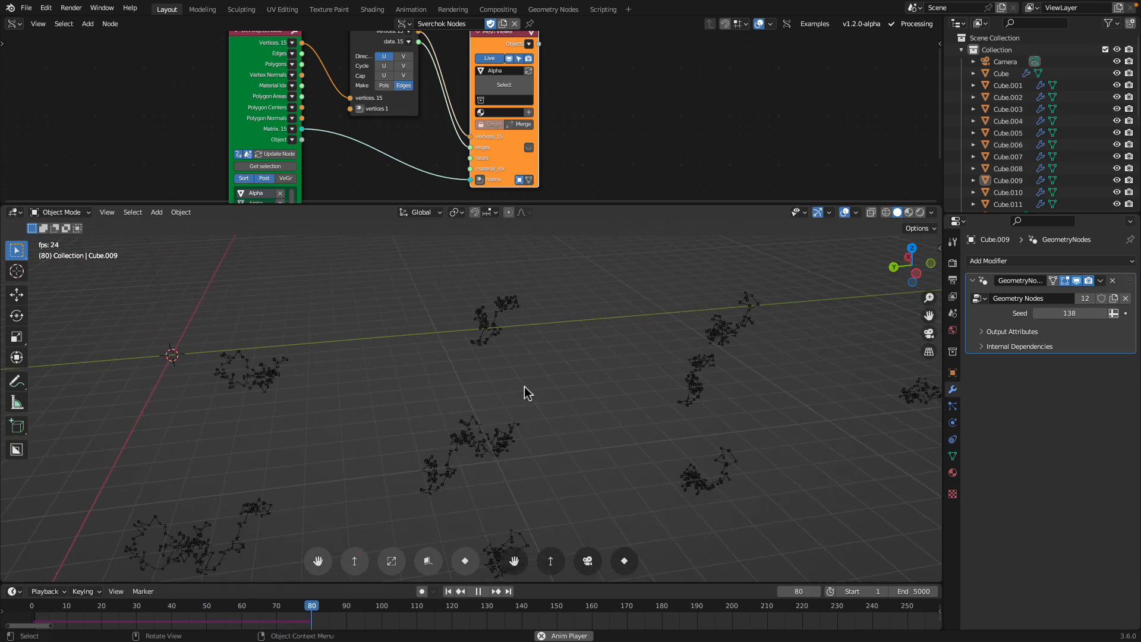
key("space")
Switch to Safari, look over the rule 30 illustrations on the MathWorld cellular automaton page, and return to Blender.
key("ctrl+Left")
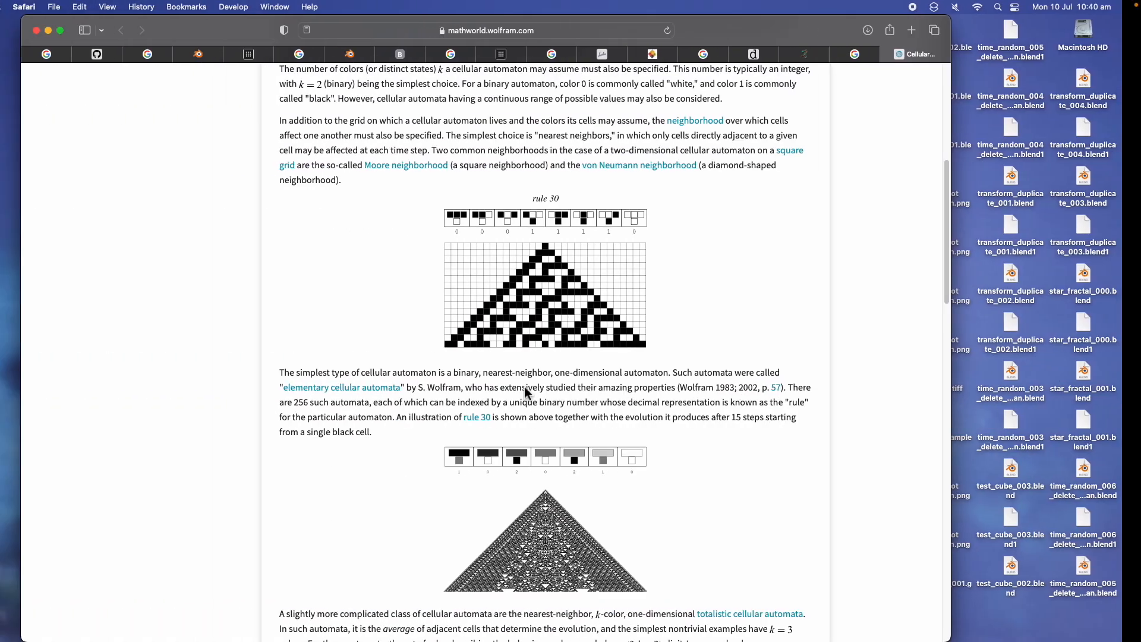
scroll(531, 384, "up", 7)
scroll(532, 367, "down", 5)
key("ctrl+Right")
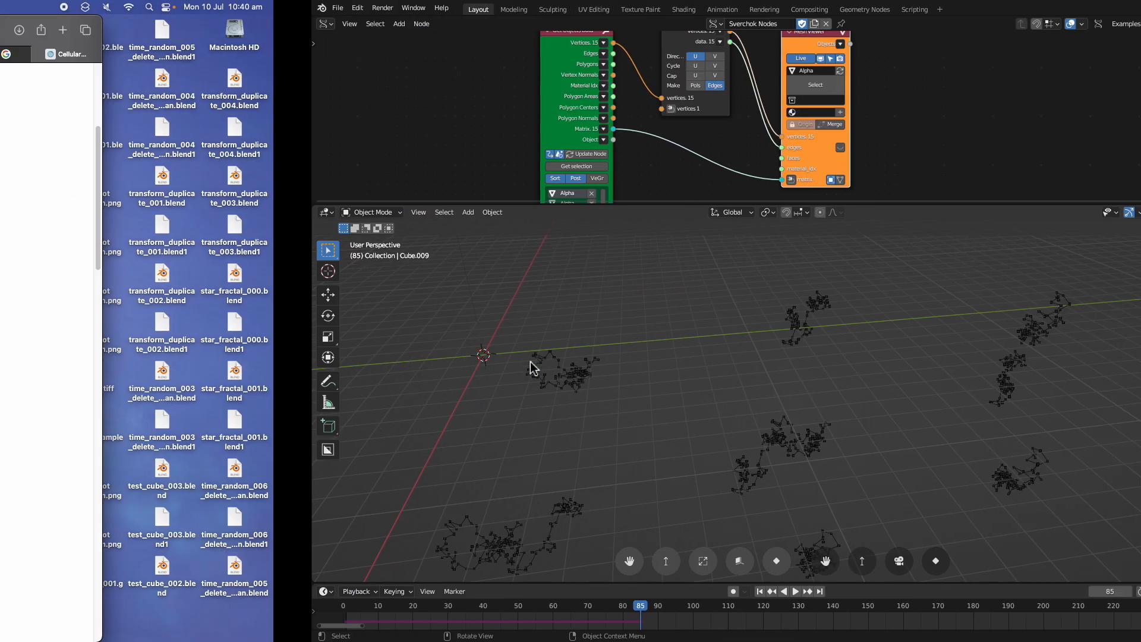
Enlarge the node area and show the complete geometry nodes tree of Cube.001 in place of the Sverchok tree.
left_click_drag(626, 207, 622, 304)
scroll(599, 194, "down", 2)
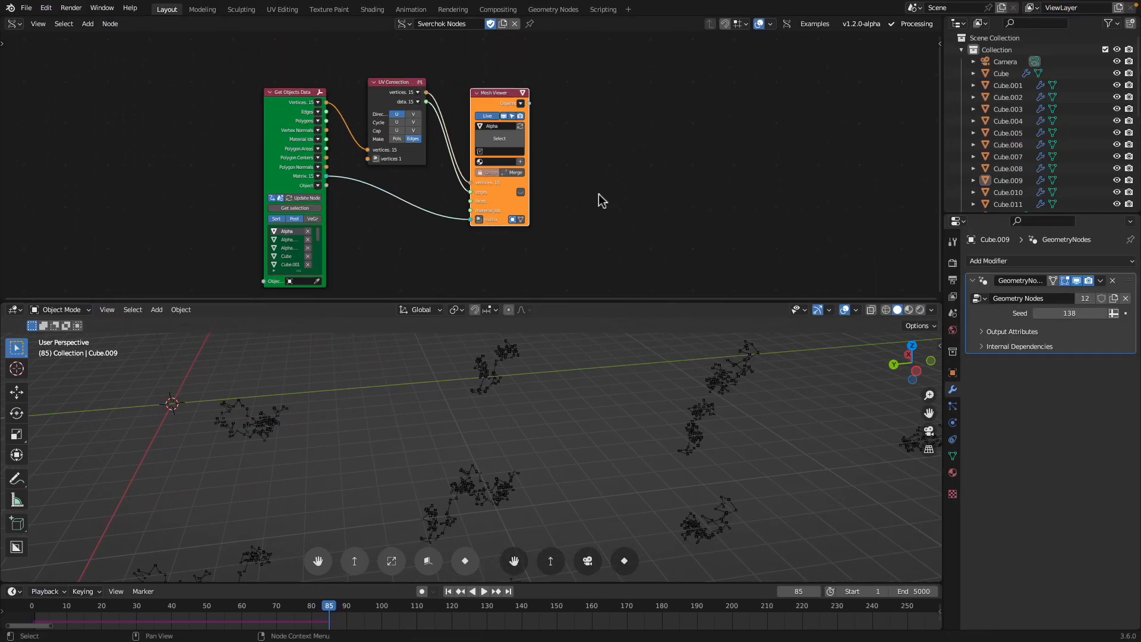
middle_click_drag(429, 168, 442, 156)
left_click(1008, 85)
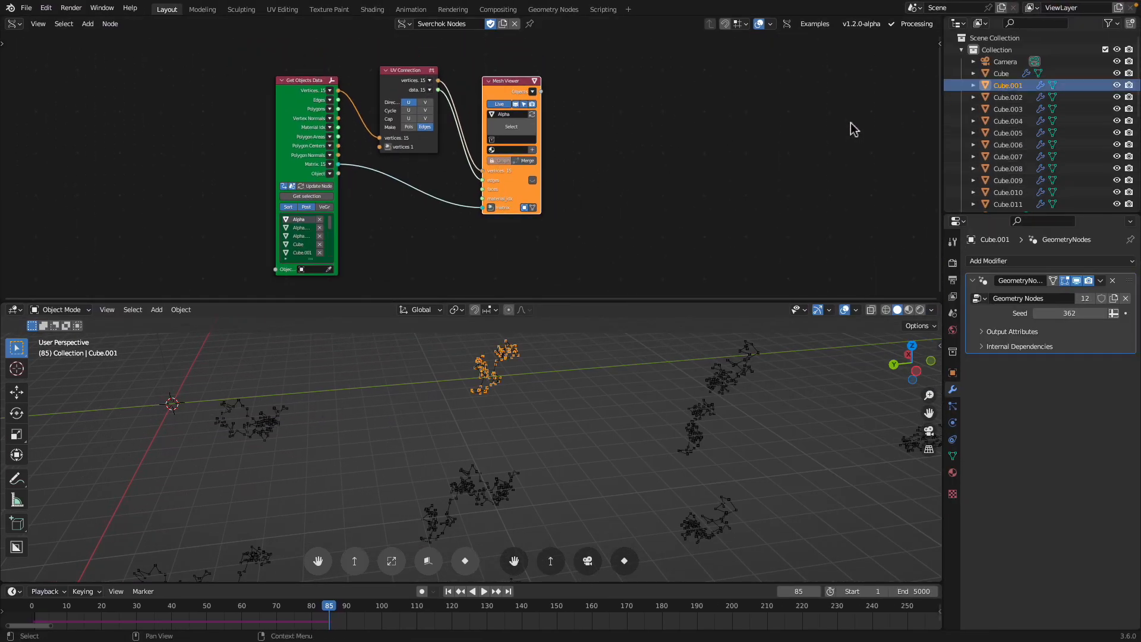
left_click(14, 24)
left_click(43, 138)
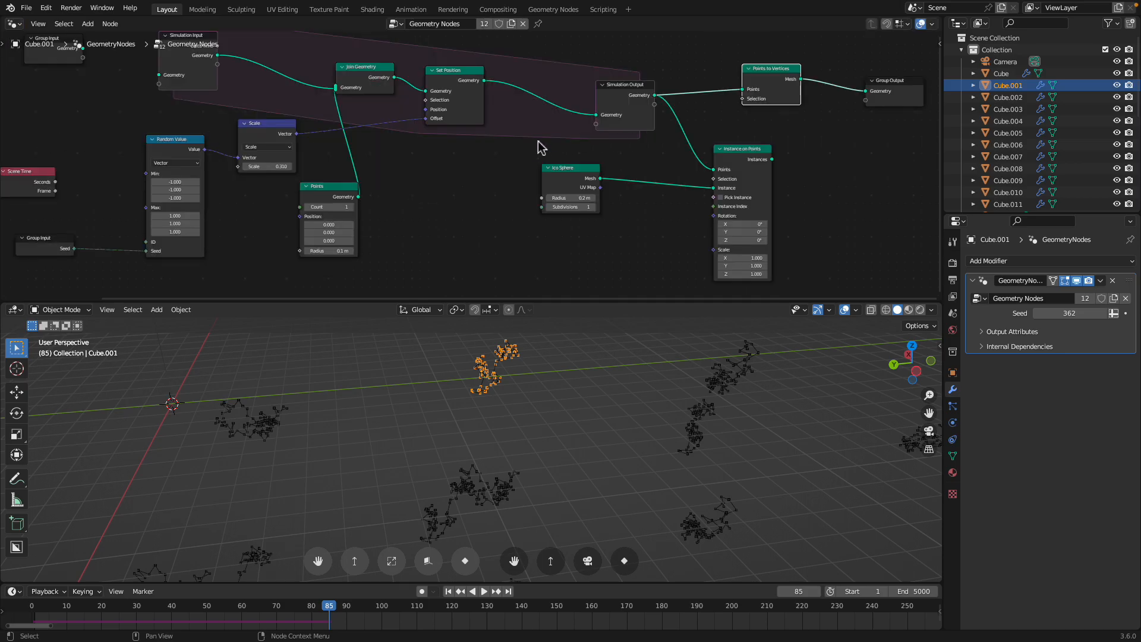
key("Home")
left_click_drag(634, 302, 639, 413)
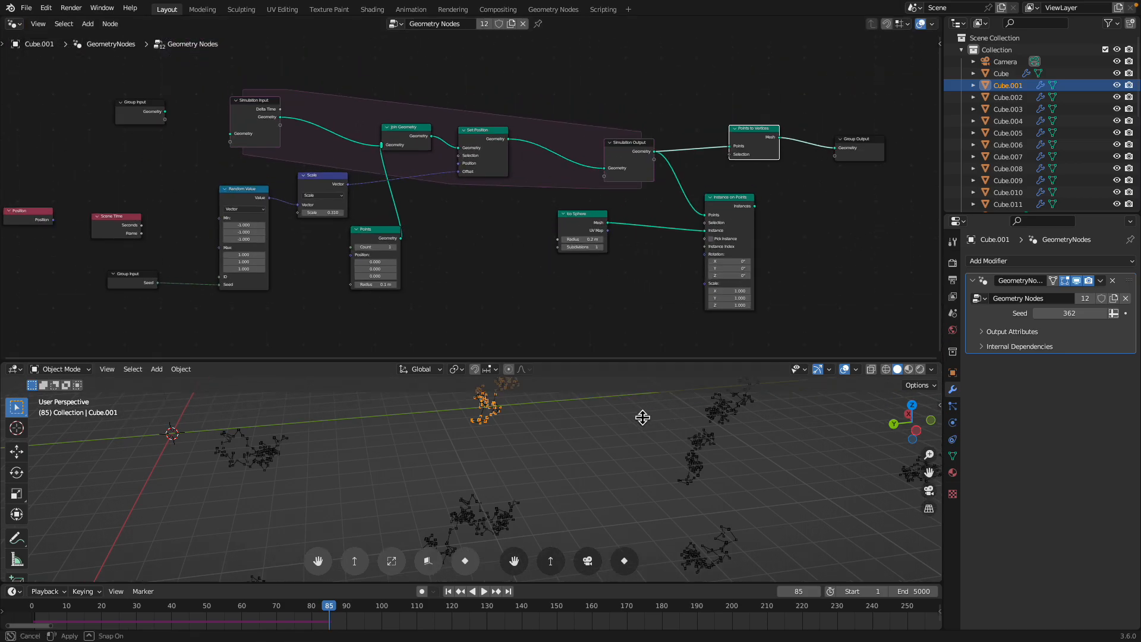
Reposition the Ico Sphere and Instance on Points nodes below the simulation zone, and give the 3D viewport more height.
left_click_drag(605, 259, 576, 266)
left_click_drag(769, 232, 742, 226)
middle_click_drag(685, 229, 731, 231)
scroll(635, 244, "down", 1)
middle_click_drag(633, 243, 641, 217)
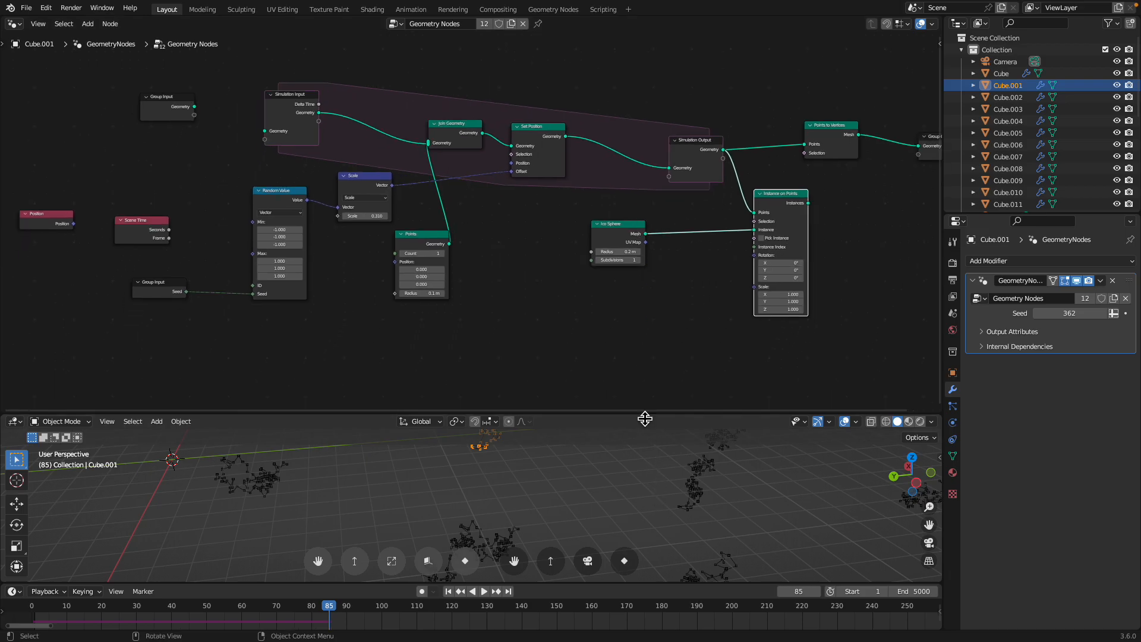
left_click_drag(645, 420, 644, 309)
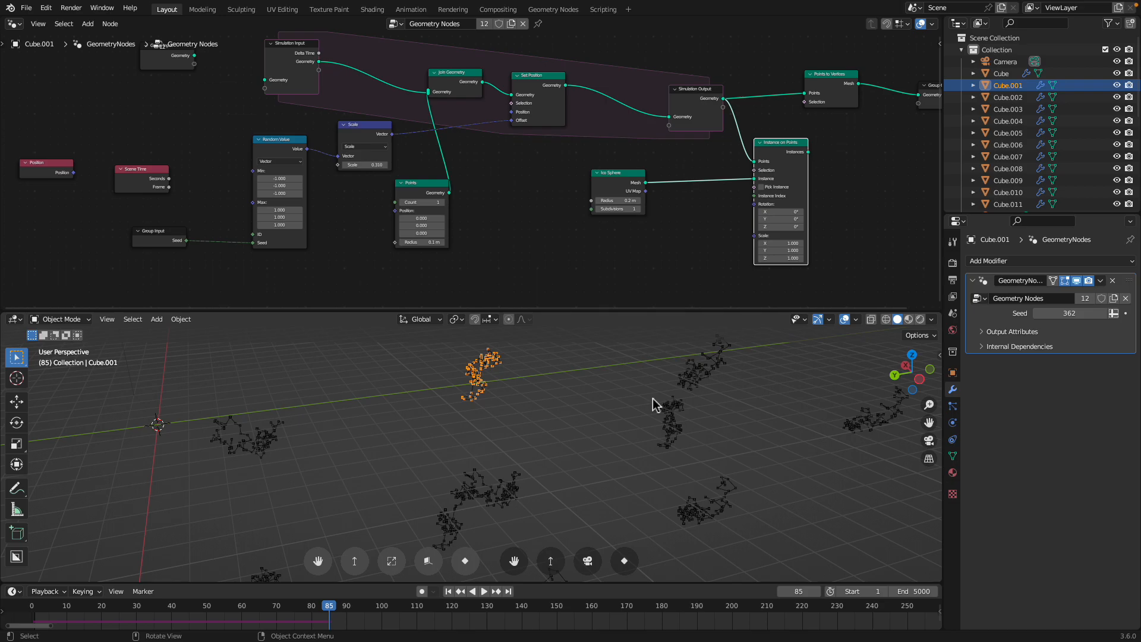
middle_click_drag(653, 398, 631, 406)
Move the Points node further left and shift the Scale node slightly up.
left_click_drag(417, 190, 386, 191)
middle_click_drag(419, 203, 424, 224)
left_click_drag(369, 156, 367, 151)
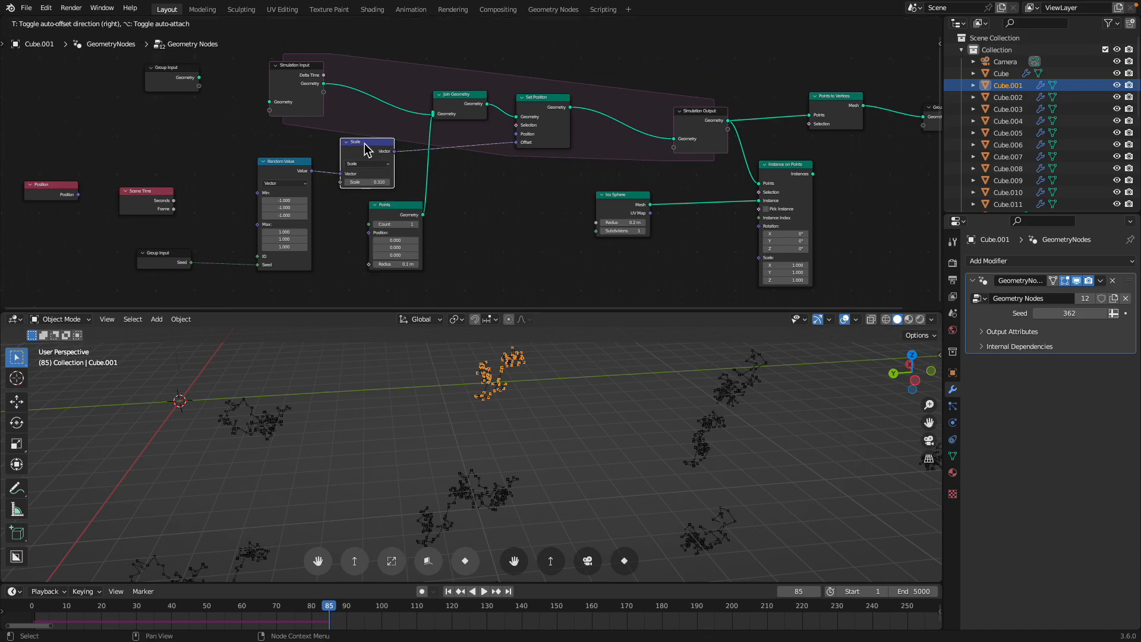
middle_click_drag(410, 142, 409, 179)
scroll(411, 158, "up", 1)
Adjust the layout of the Simulation Input, Join Geometry, Set Position and Points nodes.
left_click(291, 95)
left_click_drag(308, 99, 328, 88)
scroll(470, 138, "up", 2)
left_click_drag(464, 127, 467, 123)
left_click_drag(551, 132, 557, 123)
middle_click_drag(378, 272, 390, 222)
left_click_drag(390, 224, 380, 225)
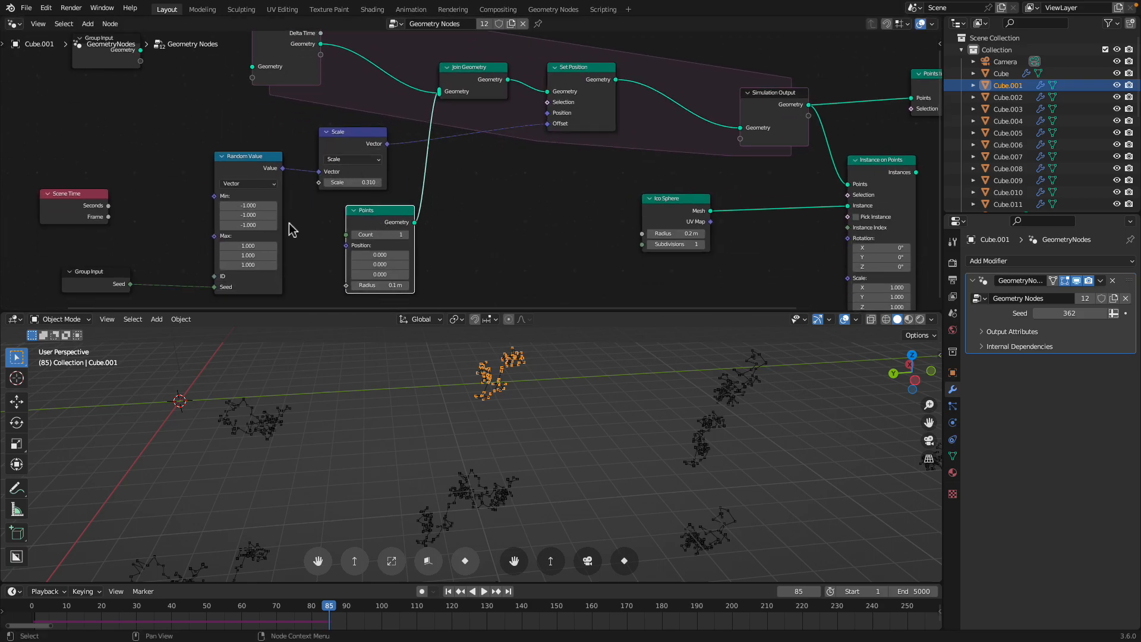
middle_click_drag(484, 216, 443, 260)
left_click_drag(545, 114, 544, 105)
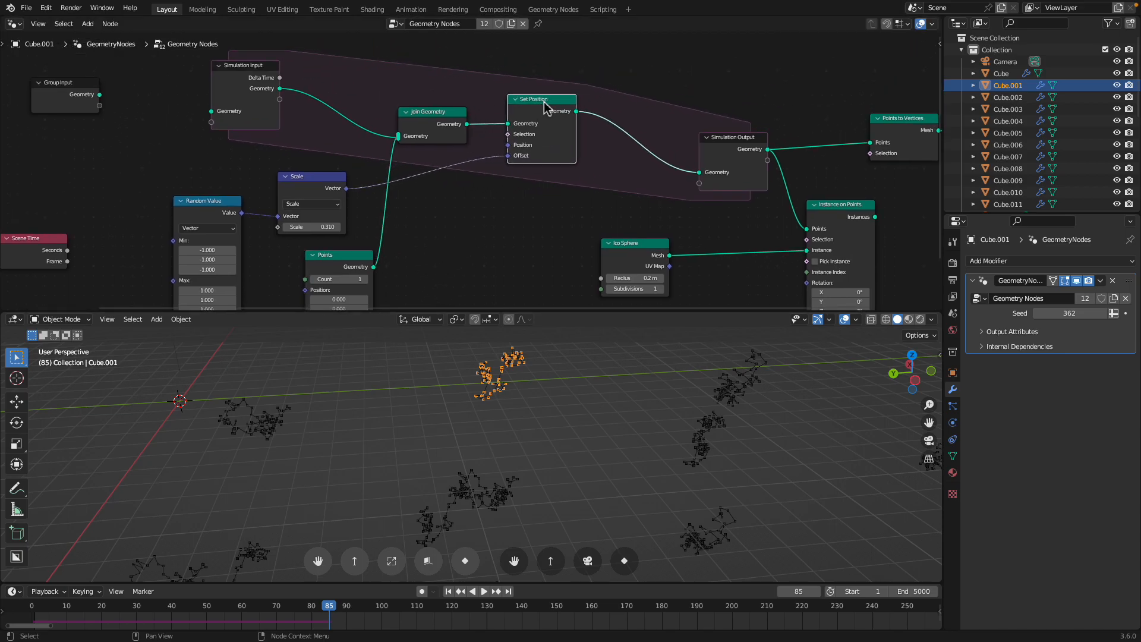
Nudge the Join Geometry node, raise Instance on Points, and move Random Value slightly up and left.
scroll(457, 159, "down", 1)
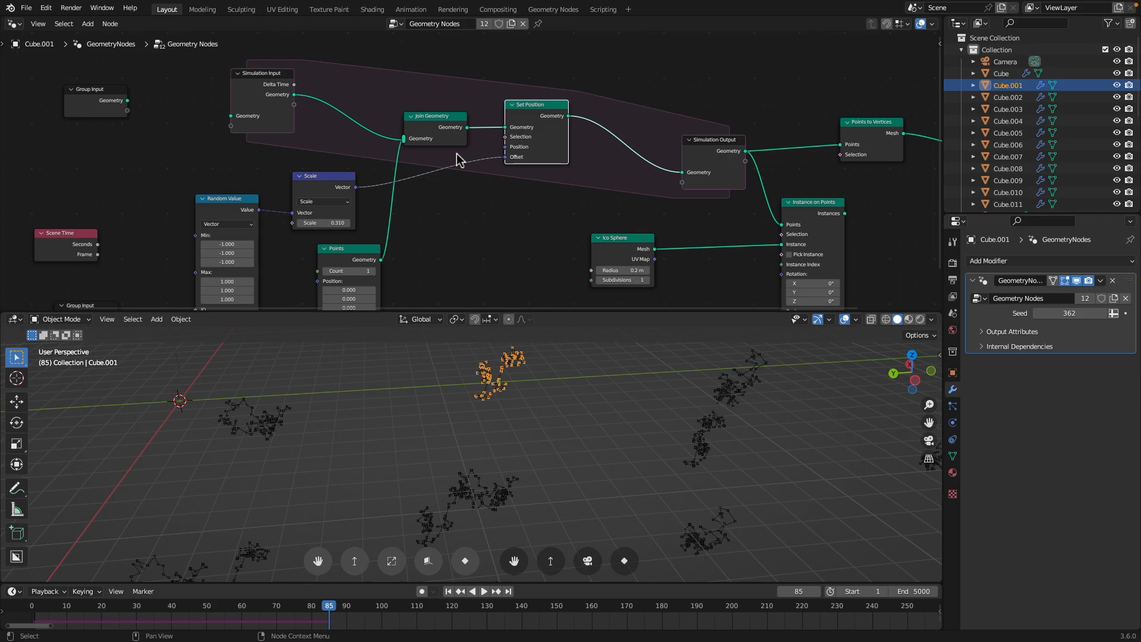
scroll(479, 211, "down", 1)
scroll(468, 200, "up", 1)
left_click_drag(430, 125, 431, 124)
left_click_drag(828, 208, 825, 190)
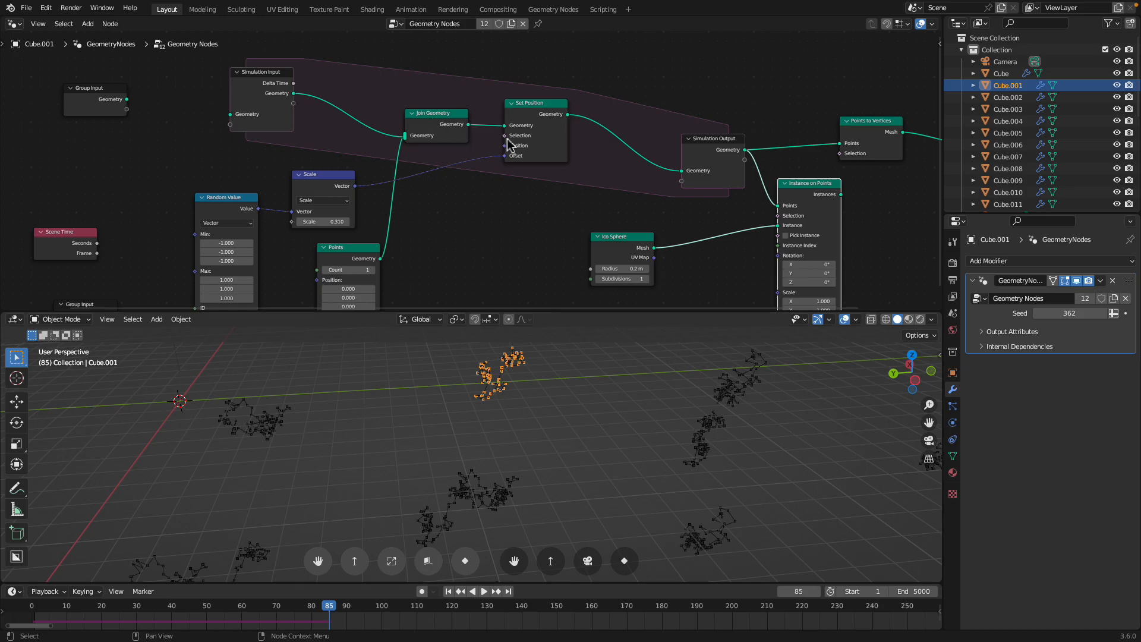
middle_click_drag(482, 101, 468, 130)
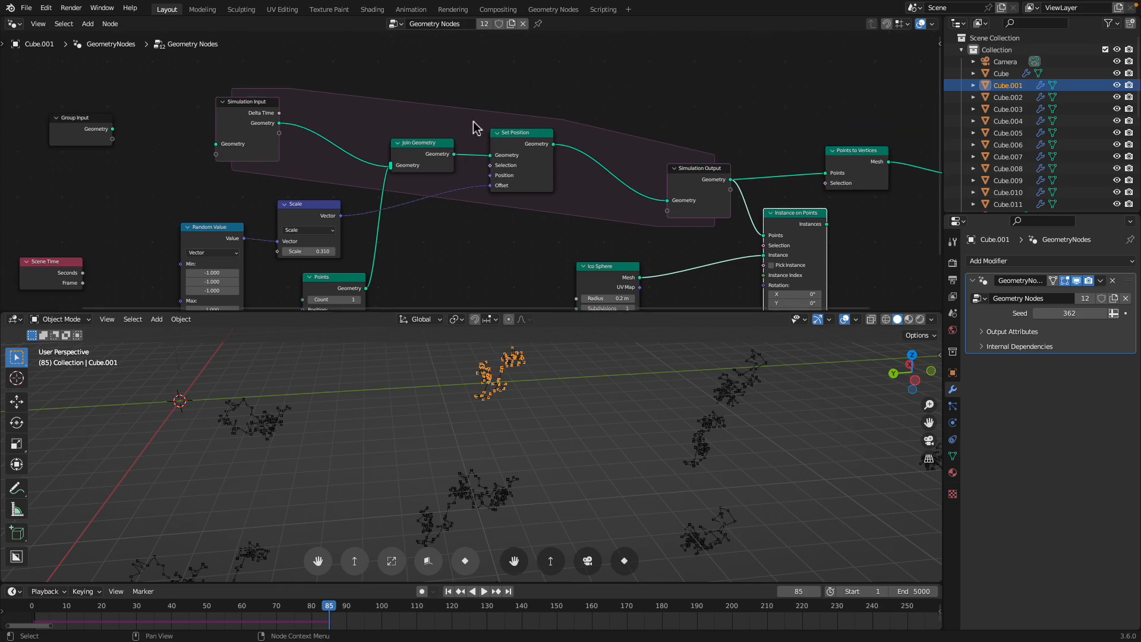
middle_click_drag(269, 236, 338, 147)
left_click_drag(292, 146, 277, 133)
left_click_drag(152, 194, 226, 212)
middle_click_drag(537, 189, 530, 232)
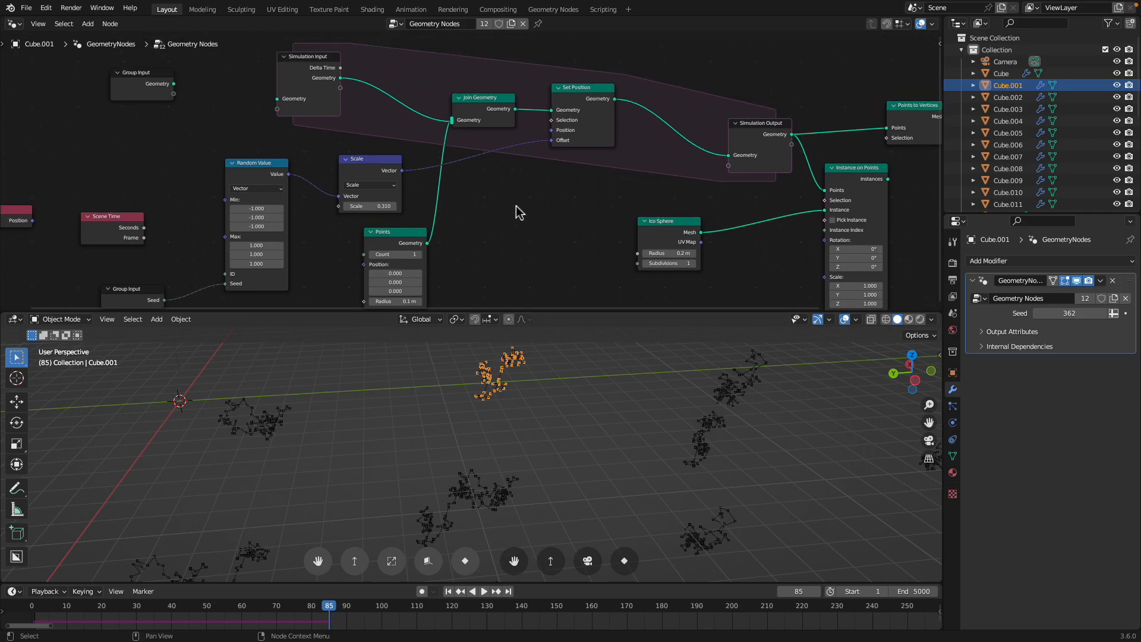
scroll(517, 209, "up", 1)
Enlarge the 3D viewport, save the file, and leave all objects deselected.
left_click_drag(562, 310, 560, 196)
scroll(616, 345, "down", 1)
key("alt+a")
middle_click_drag(616, 345, 569, 327)
key("ctrl+s")
key("a")
key("alt+a")
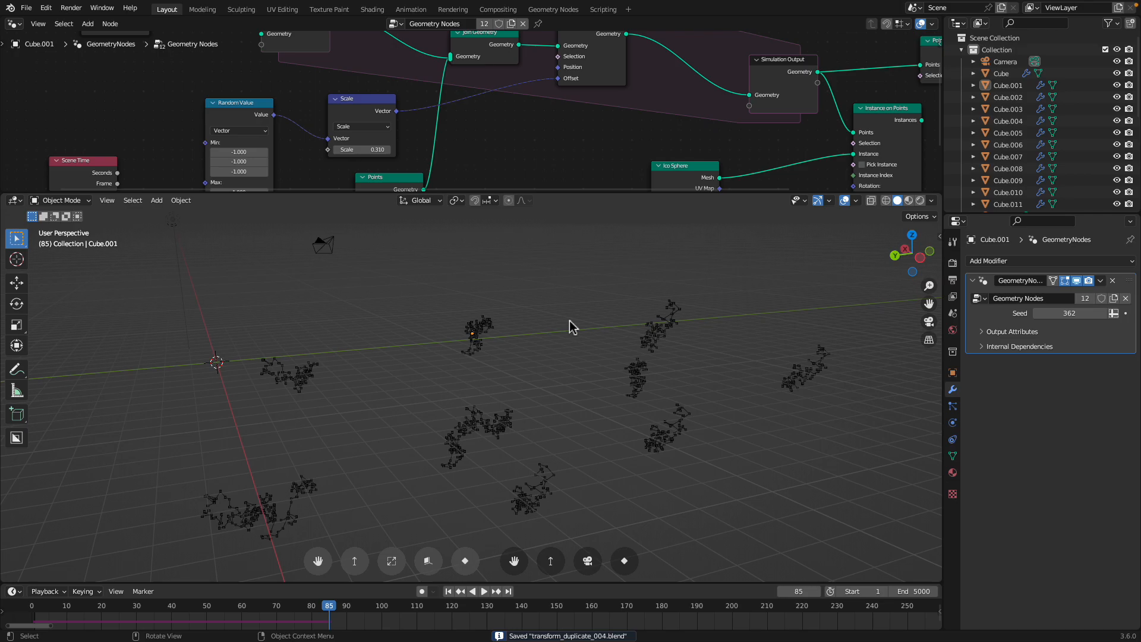
mouse_move(777, 2)
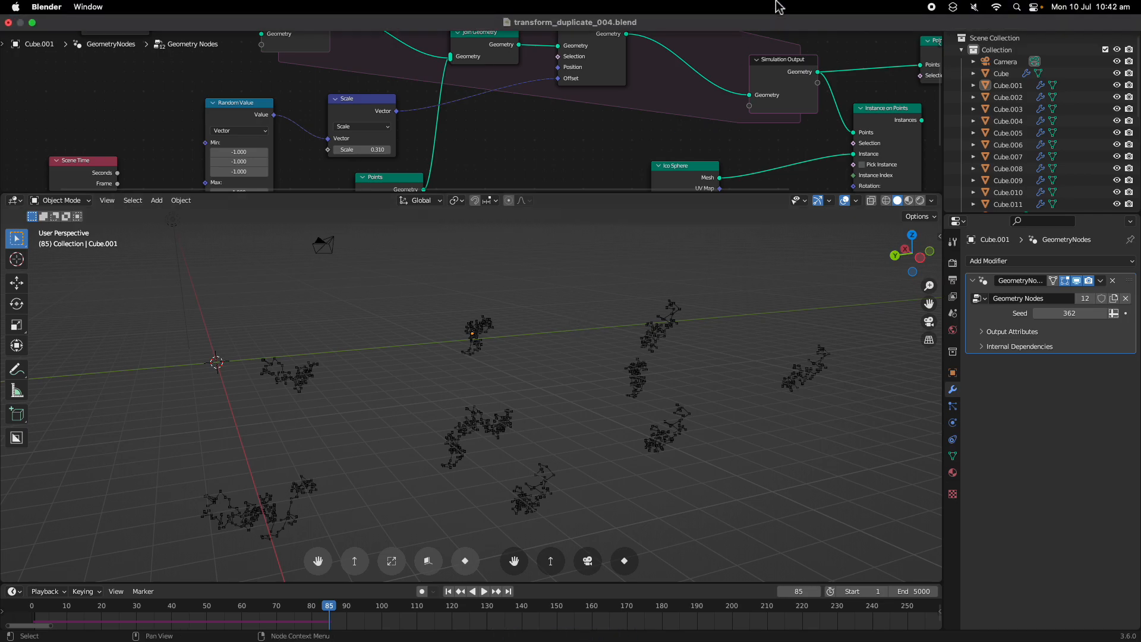